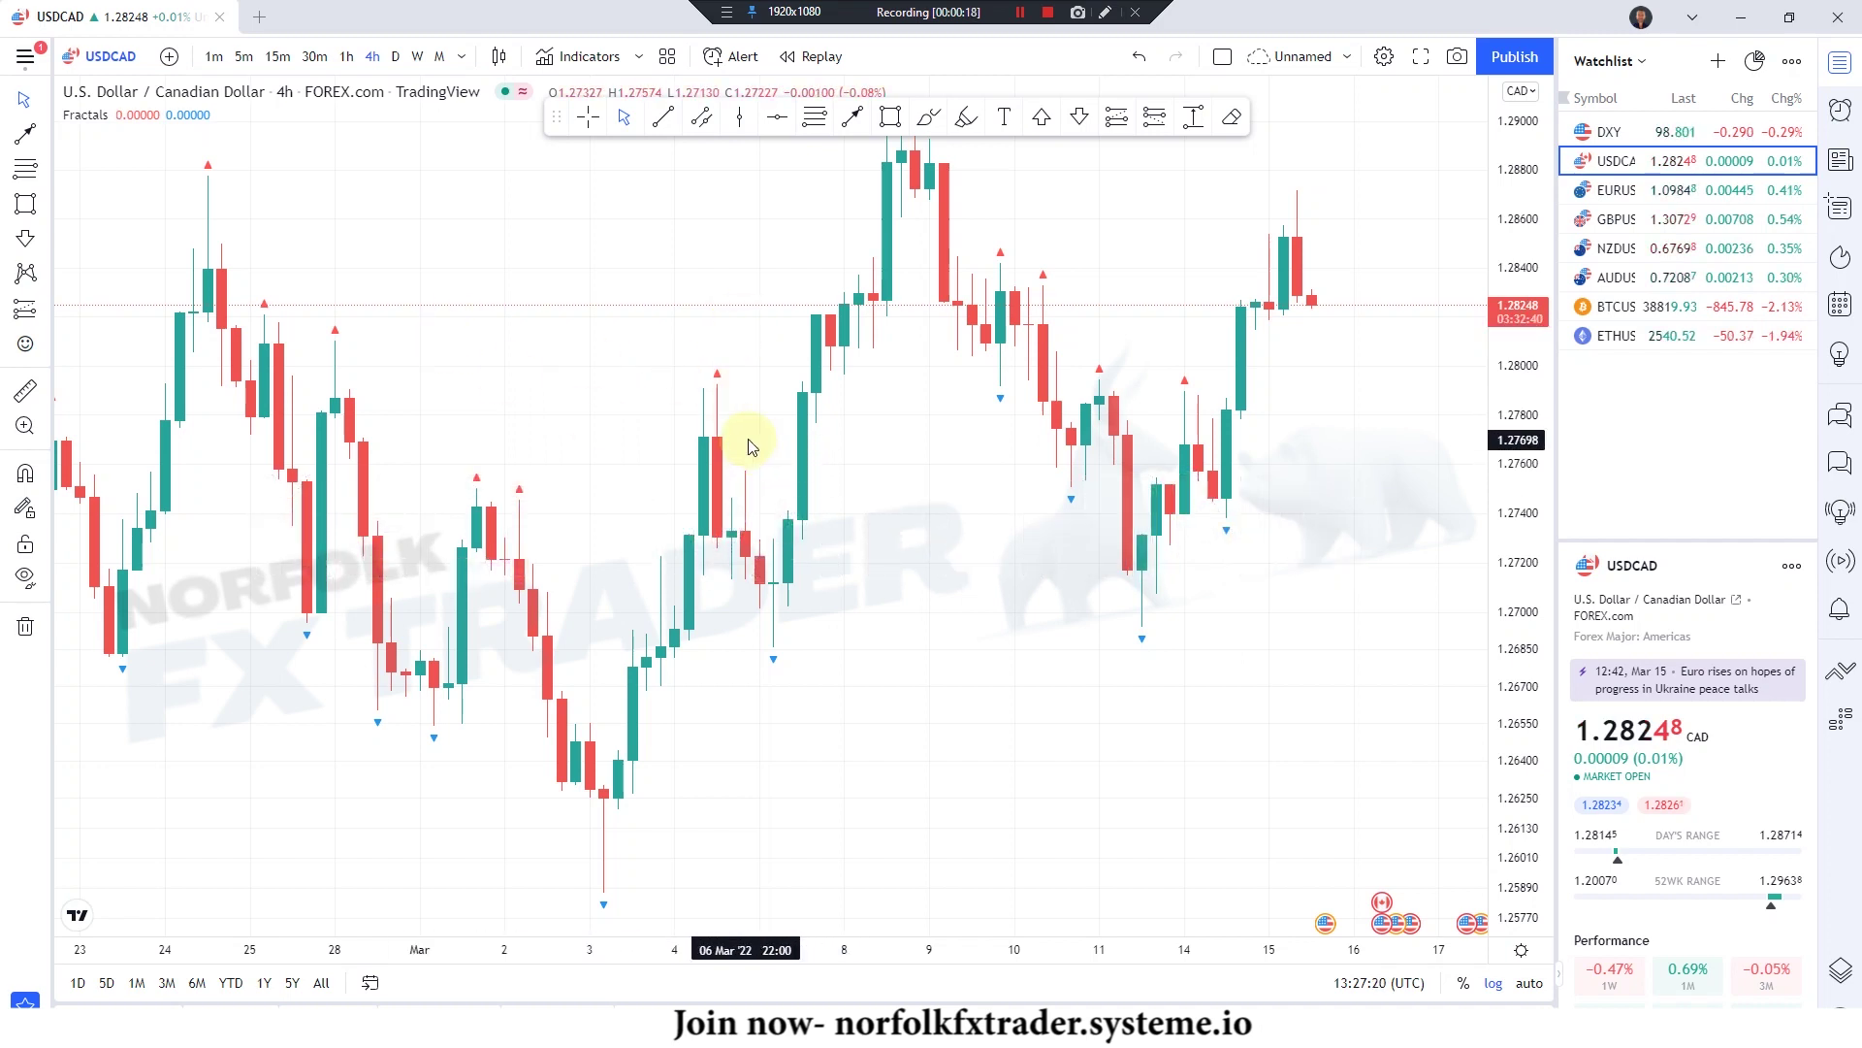
- Sketch a freehand rising zigzag price path ending in a stepped pullback in the empty chart space below the candles
{"action": "left_click_drag", "start_coordinate": [746, 448], "coordinate": [756, 508]}
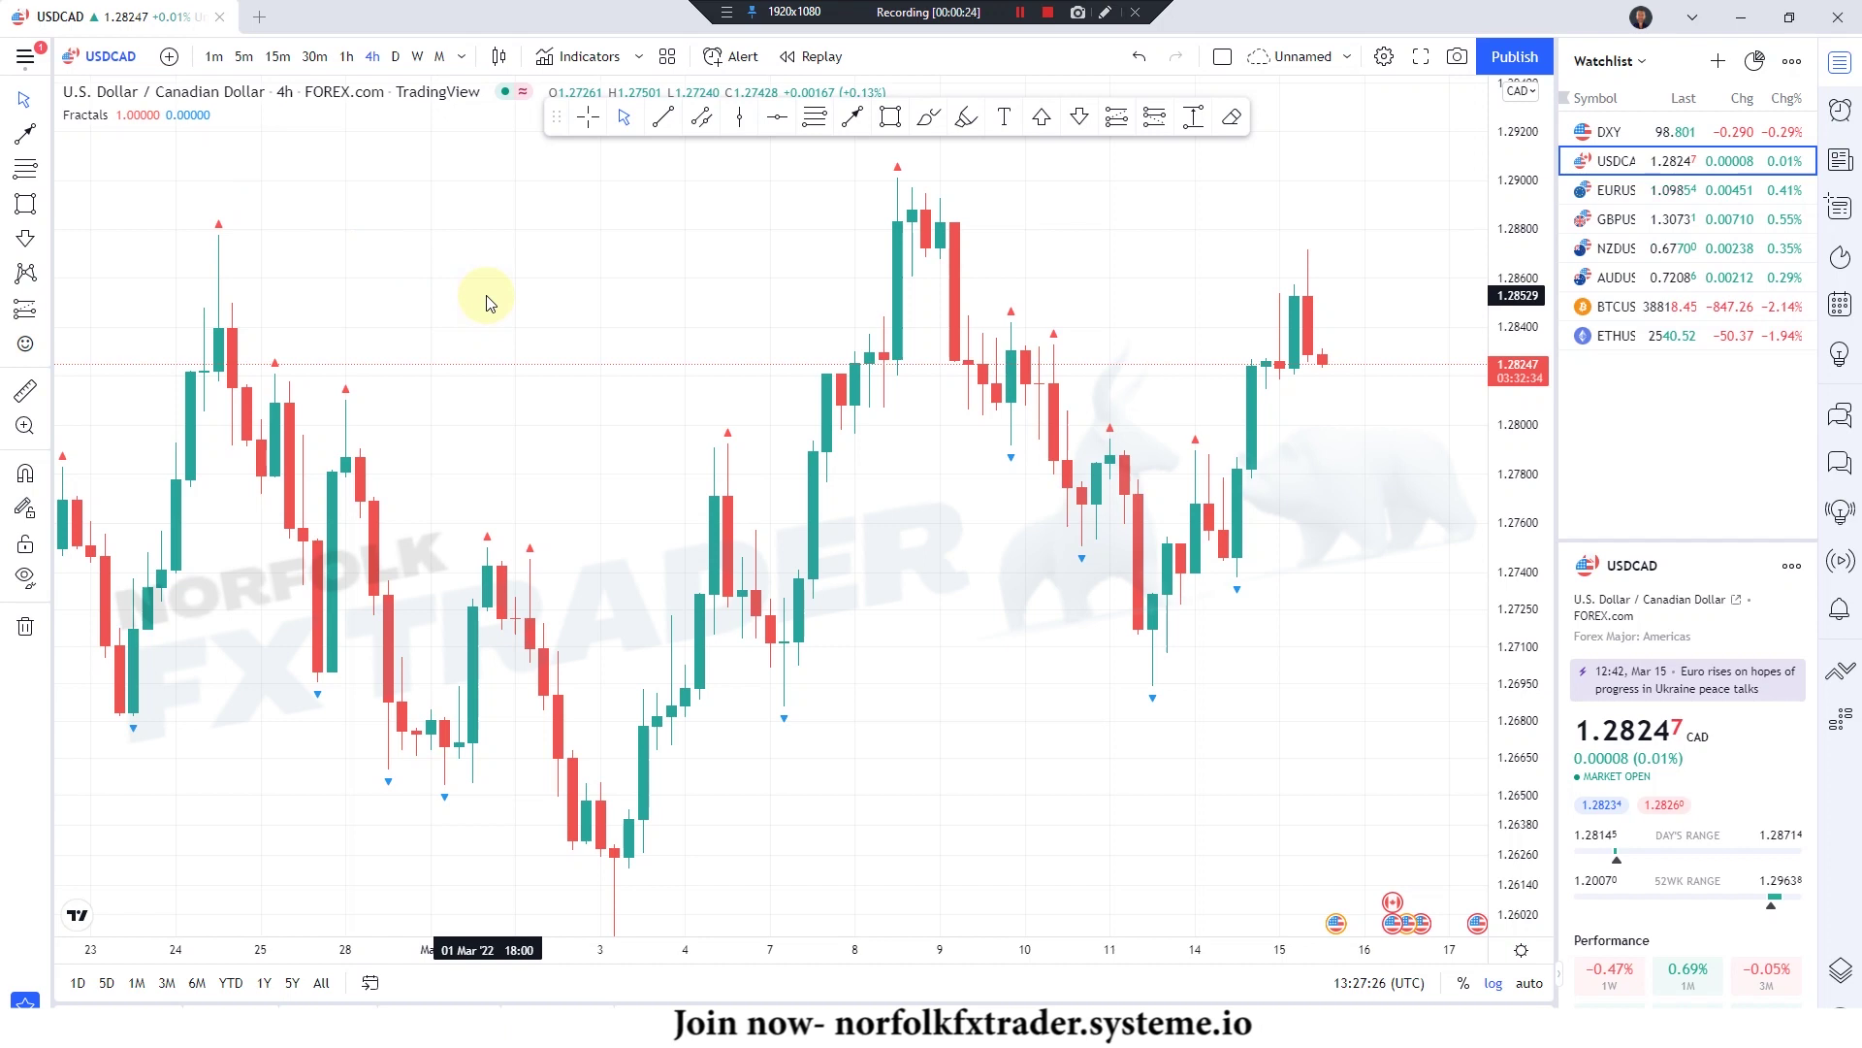
{"action": "left_click_drag", "start_coordinate": [815, 582], "coordinate": [895, 408]}
{"action": "left_click", "coordinate": [1104, 12]}
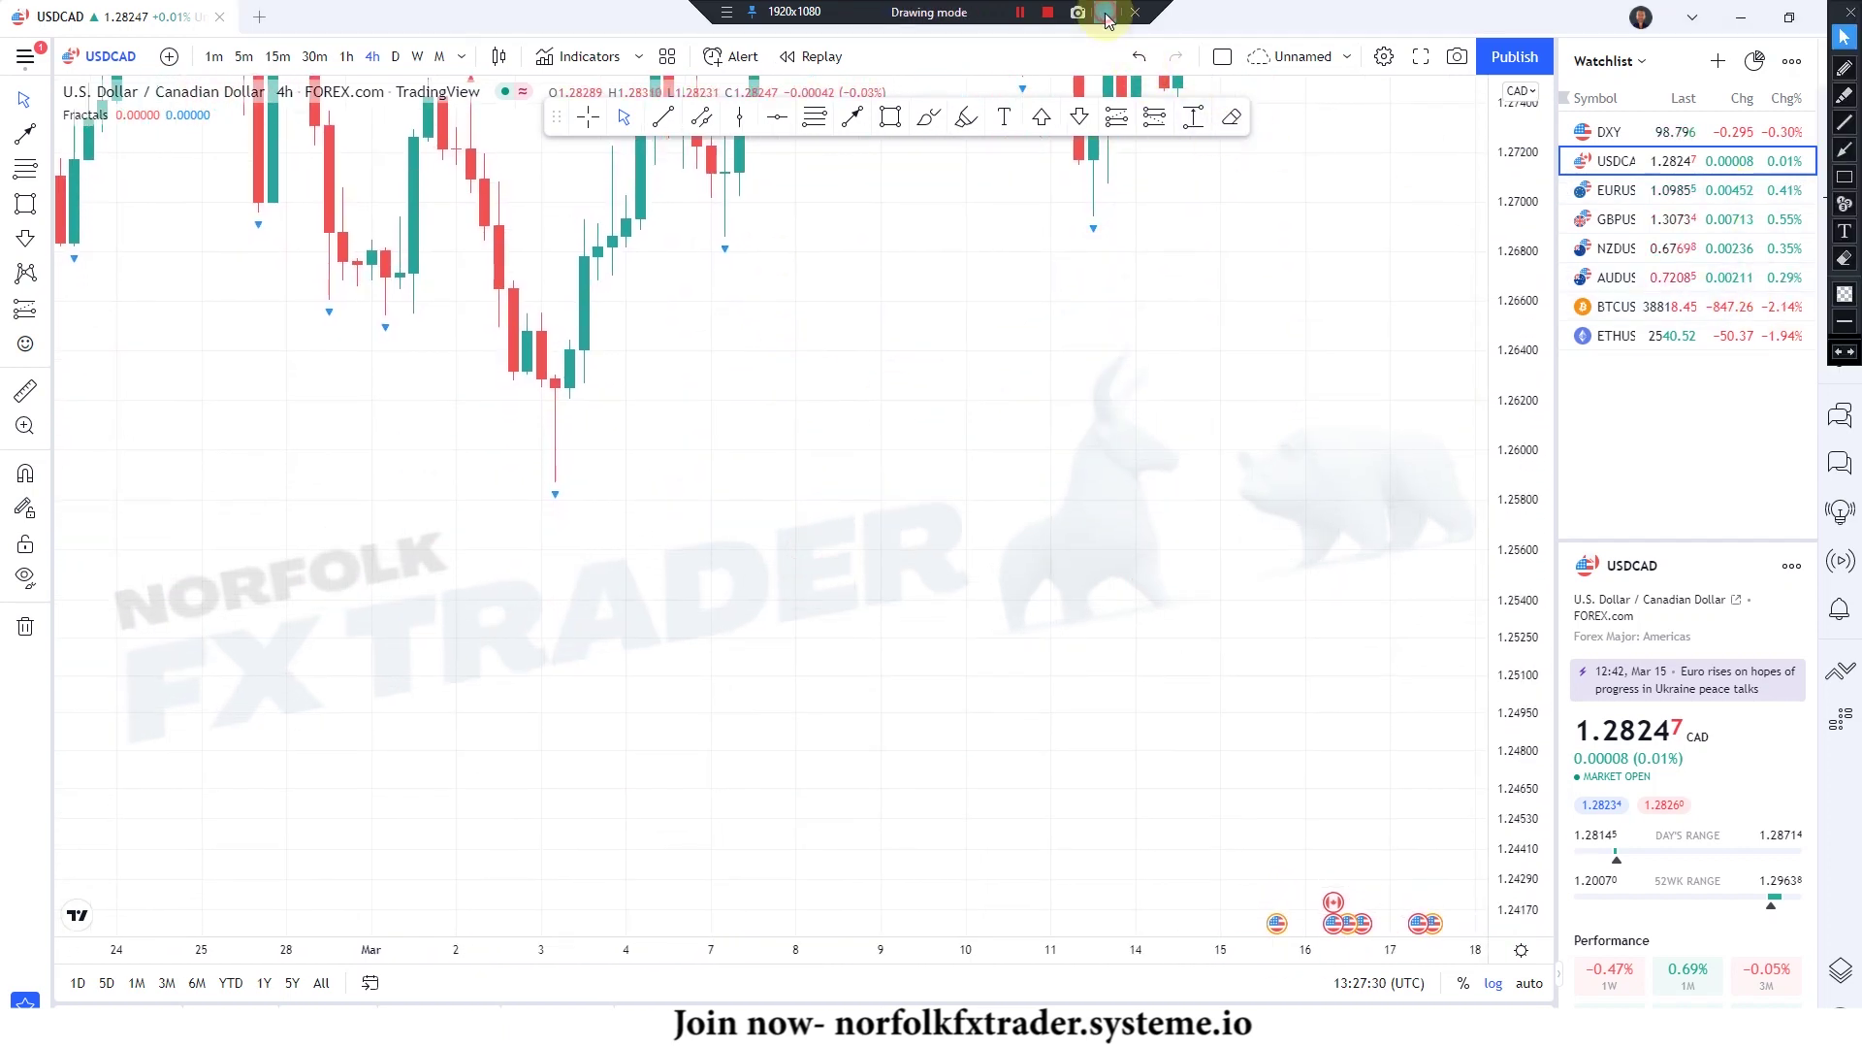
{"action": "left_click", "coordinate": [1845, 70]}
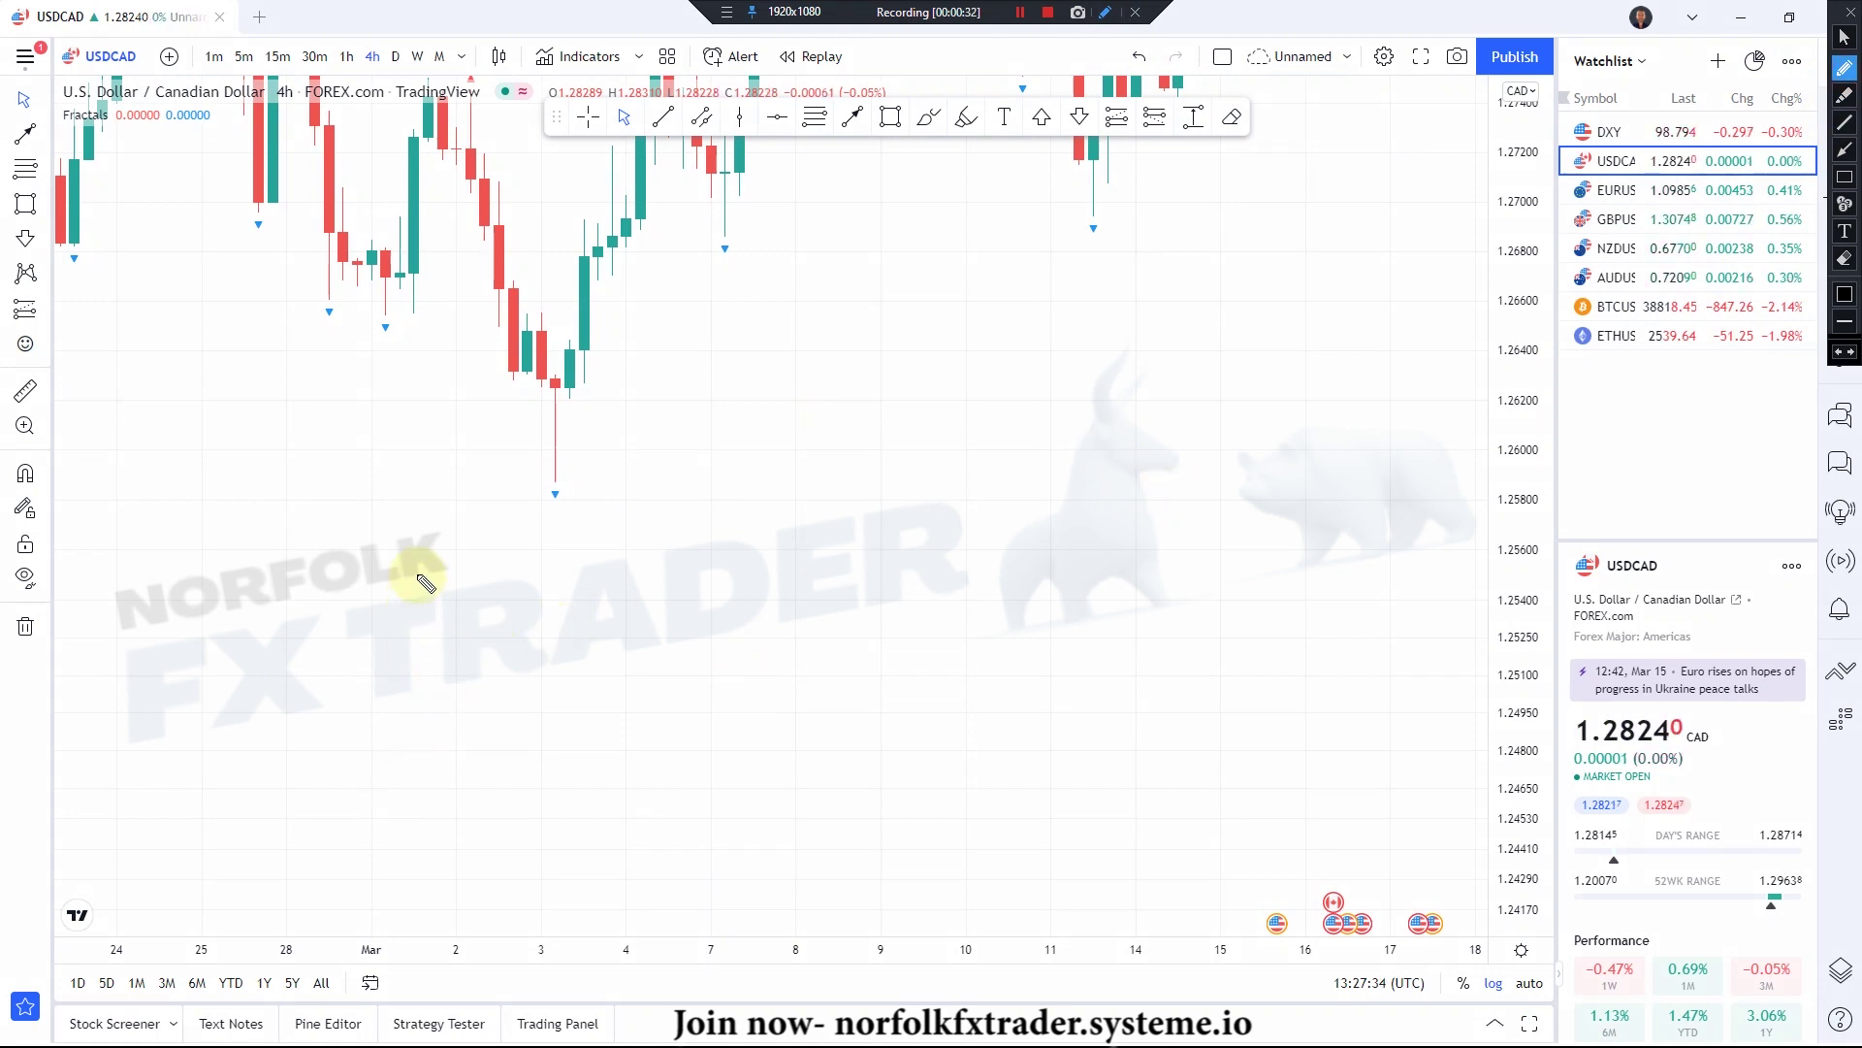
{"action": "mouse_move", "coordinate": [344, 790]}
{"action": "left_mouse_down"}
{"action": "mouse_move", "coordinate": [423, 689]}
{"action": "mouse_move", "coordinate": [579, 629]}
{"action": "mouse_move", "coordinate": [694, 491]}
{"action": "mouse_move", "coordinate": [715, 540]}
{"action": "mouse_move", "coordinate": [858, 618]}
{"action": "left_mouse_up"}
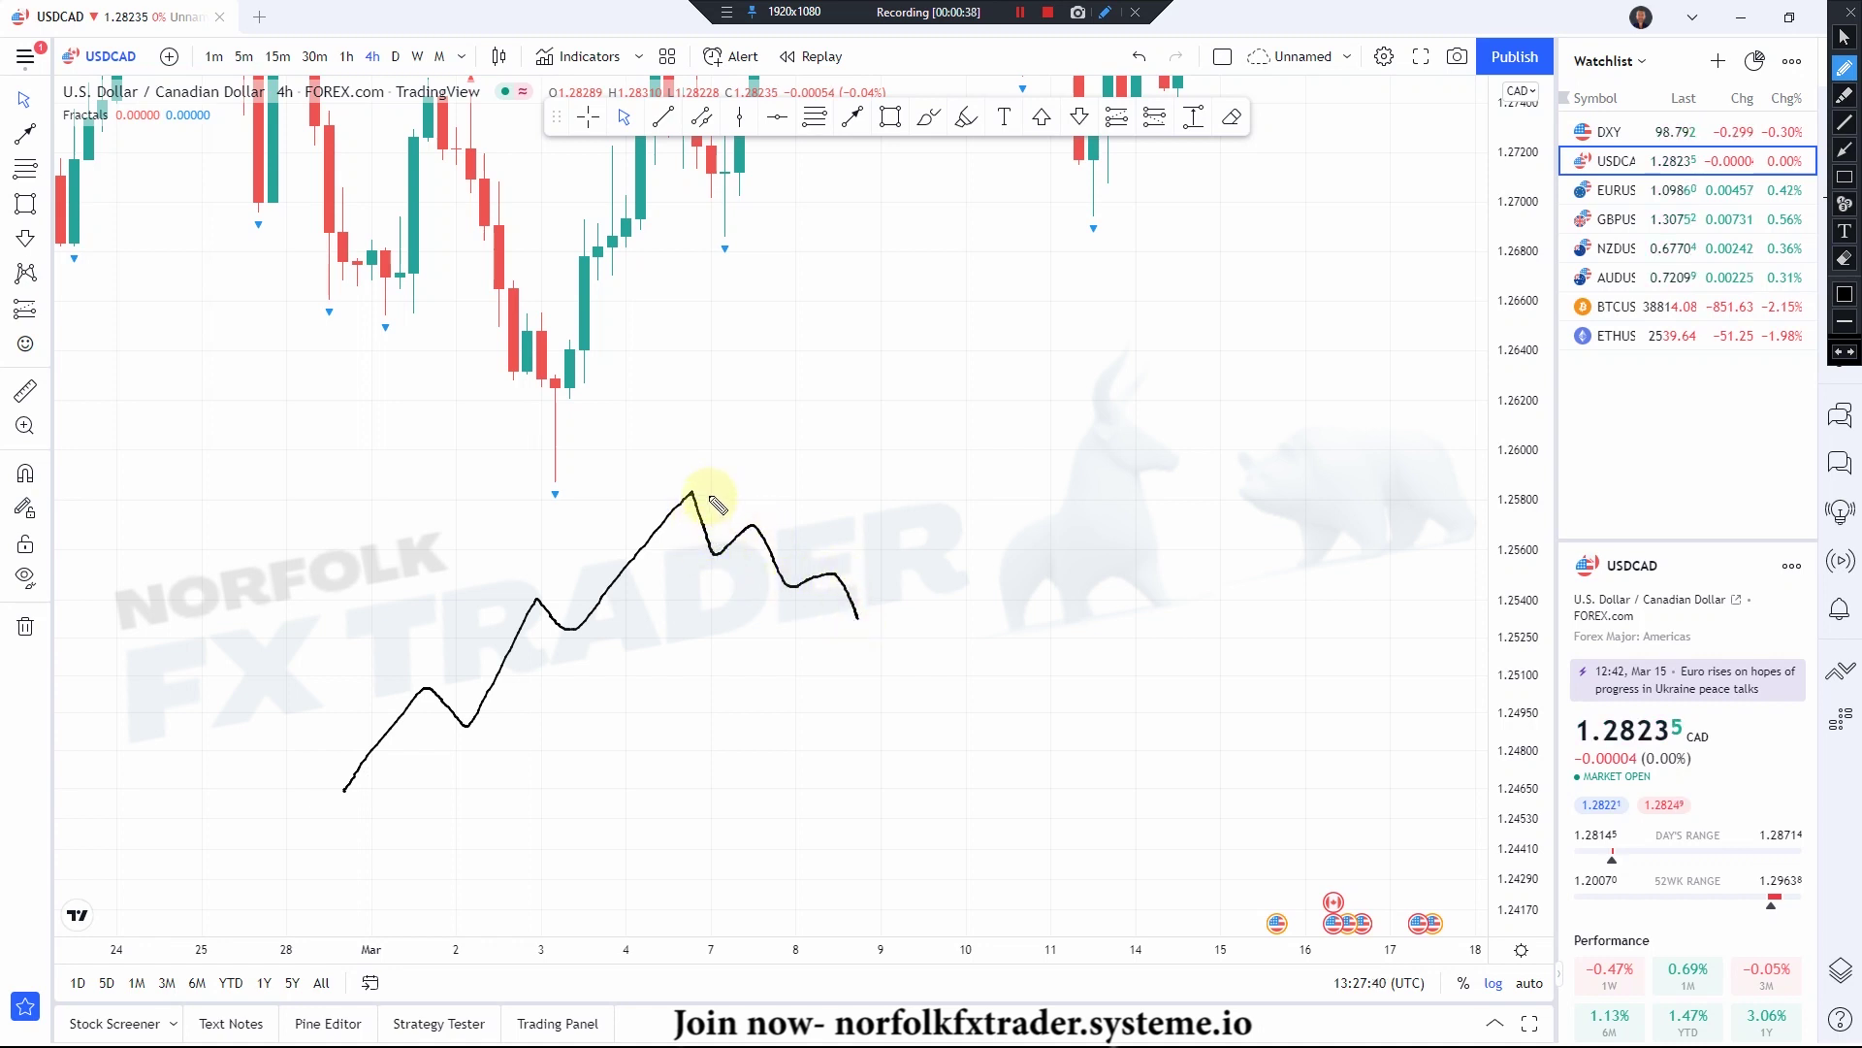
- Draw a blue descending trendline across the sketched pullback's highs and a freehand upward stroke breaking through it
{"action": "left_click", "coordinate": [1845, 123]}
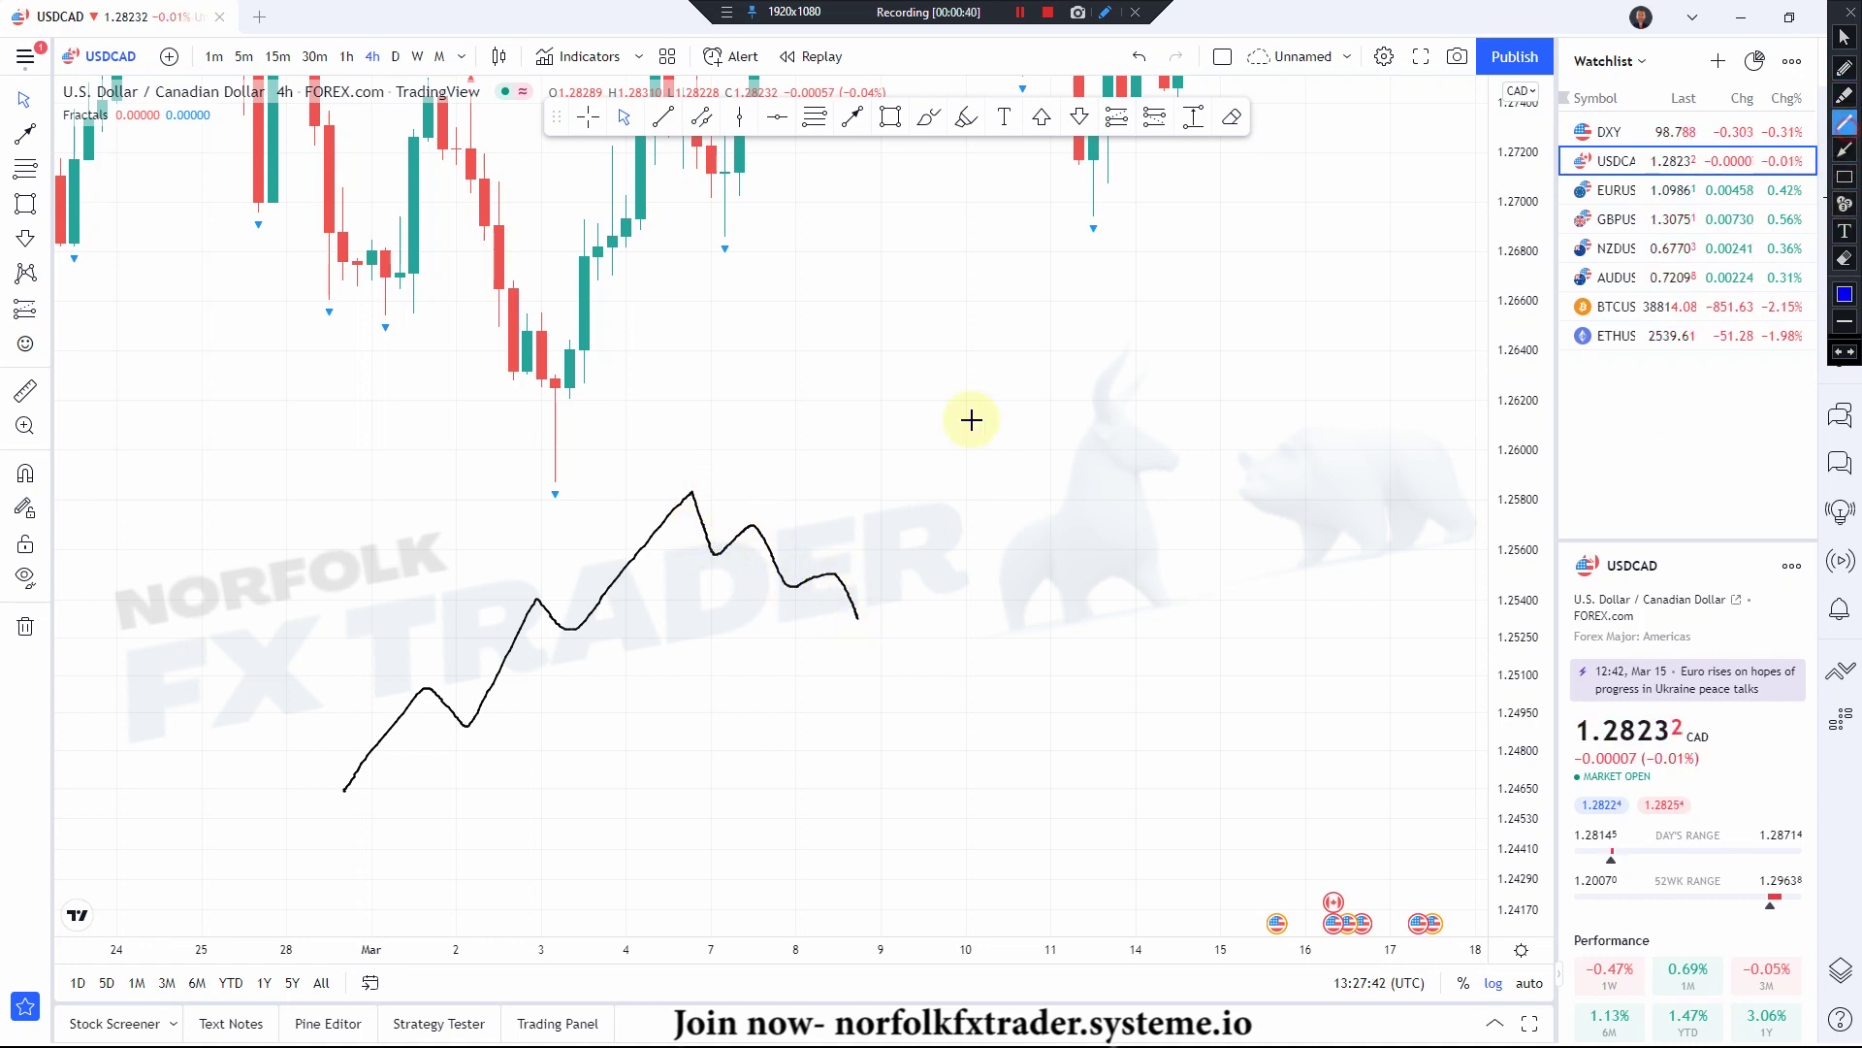
{"action": "left_click_drag", "start_coordinate": [742, 517], "coordinate": [888, 599]}
{"action": "left_click", "coordinate": [1845, 67]}
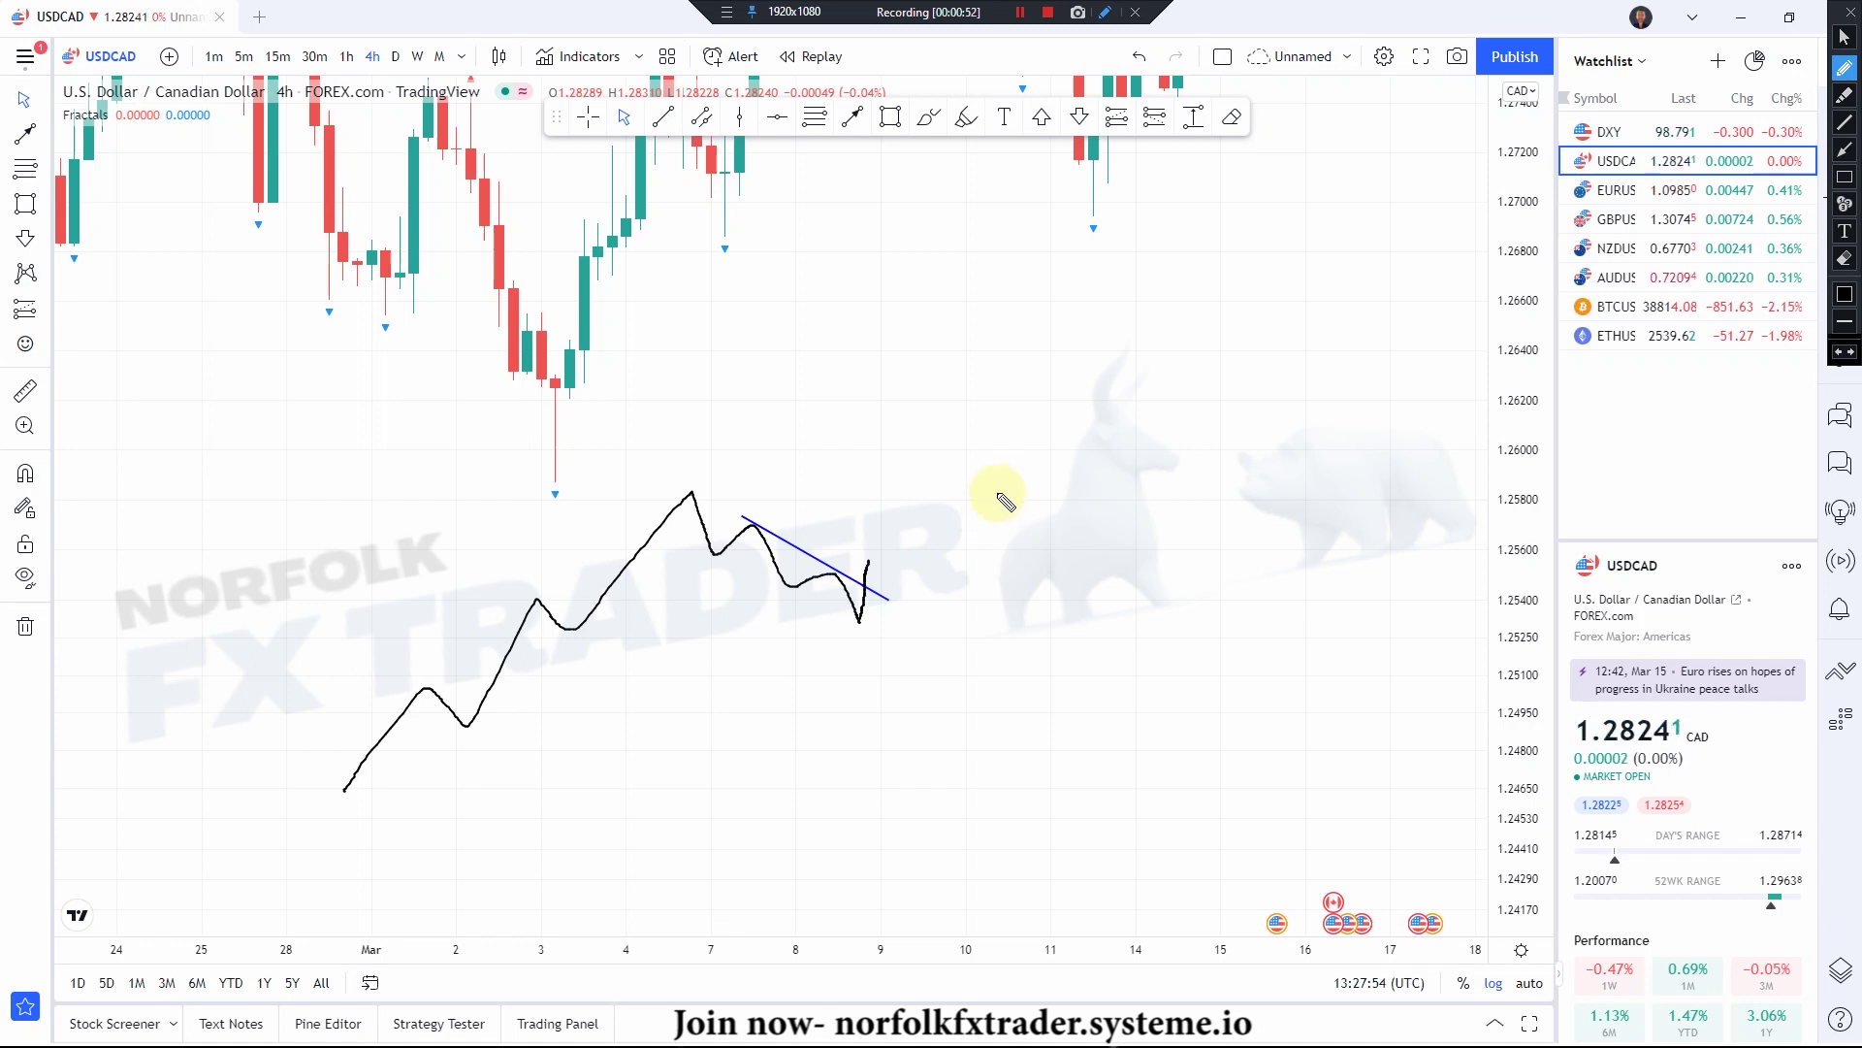
- Sketch two horizontal levels at the last low, the price falling back to the upper one, and an upward arrow
{"action": "left_click_drag", "start_coordinate": [849, 603], "coordinate": [917, 603]}
{"action": "left_click", "coordinate": [858, 624]}
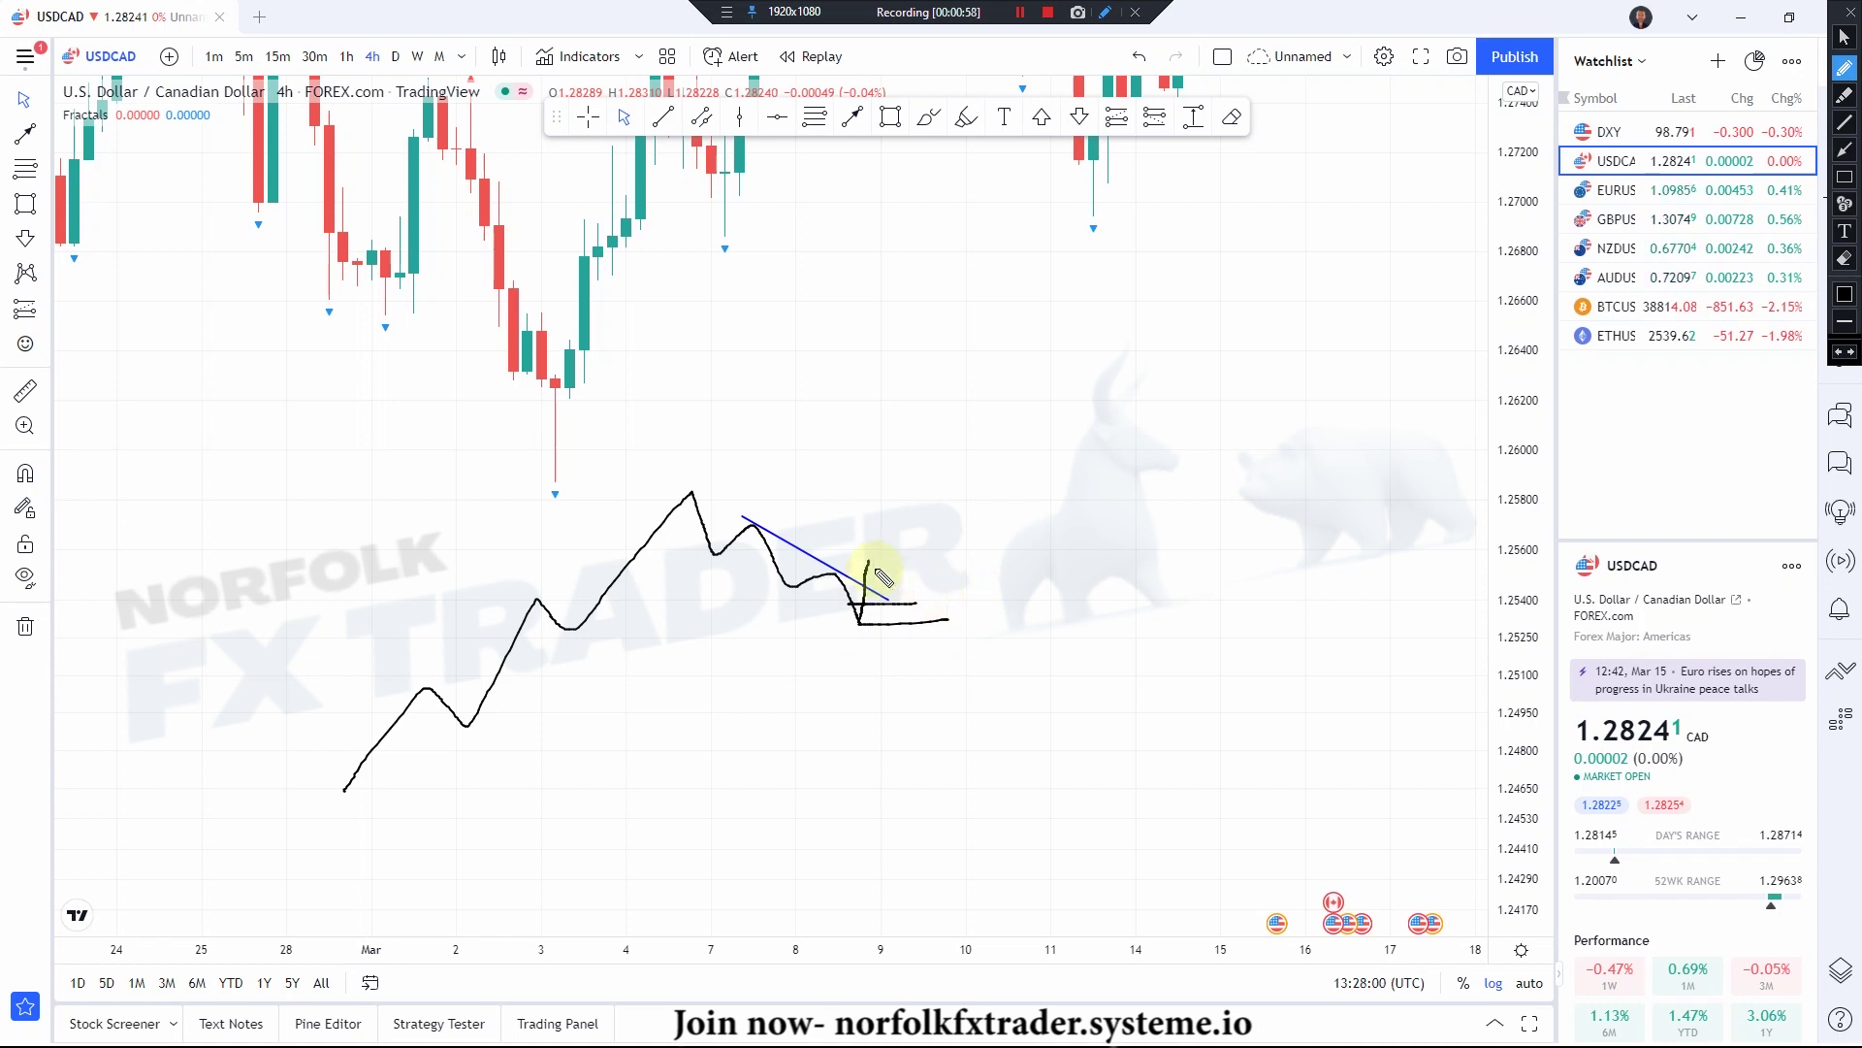
{"action": "left_click_drag", "start_coordinate": [870, 561], "coordinate": [890, 603]}
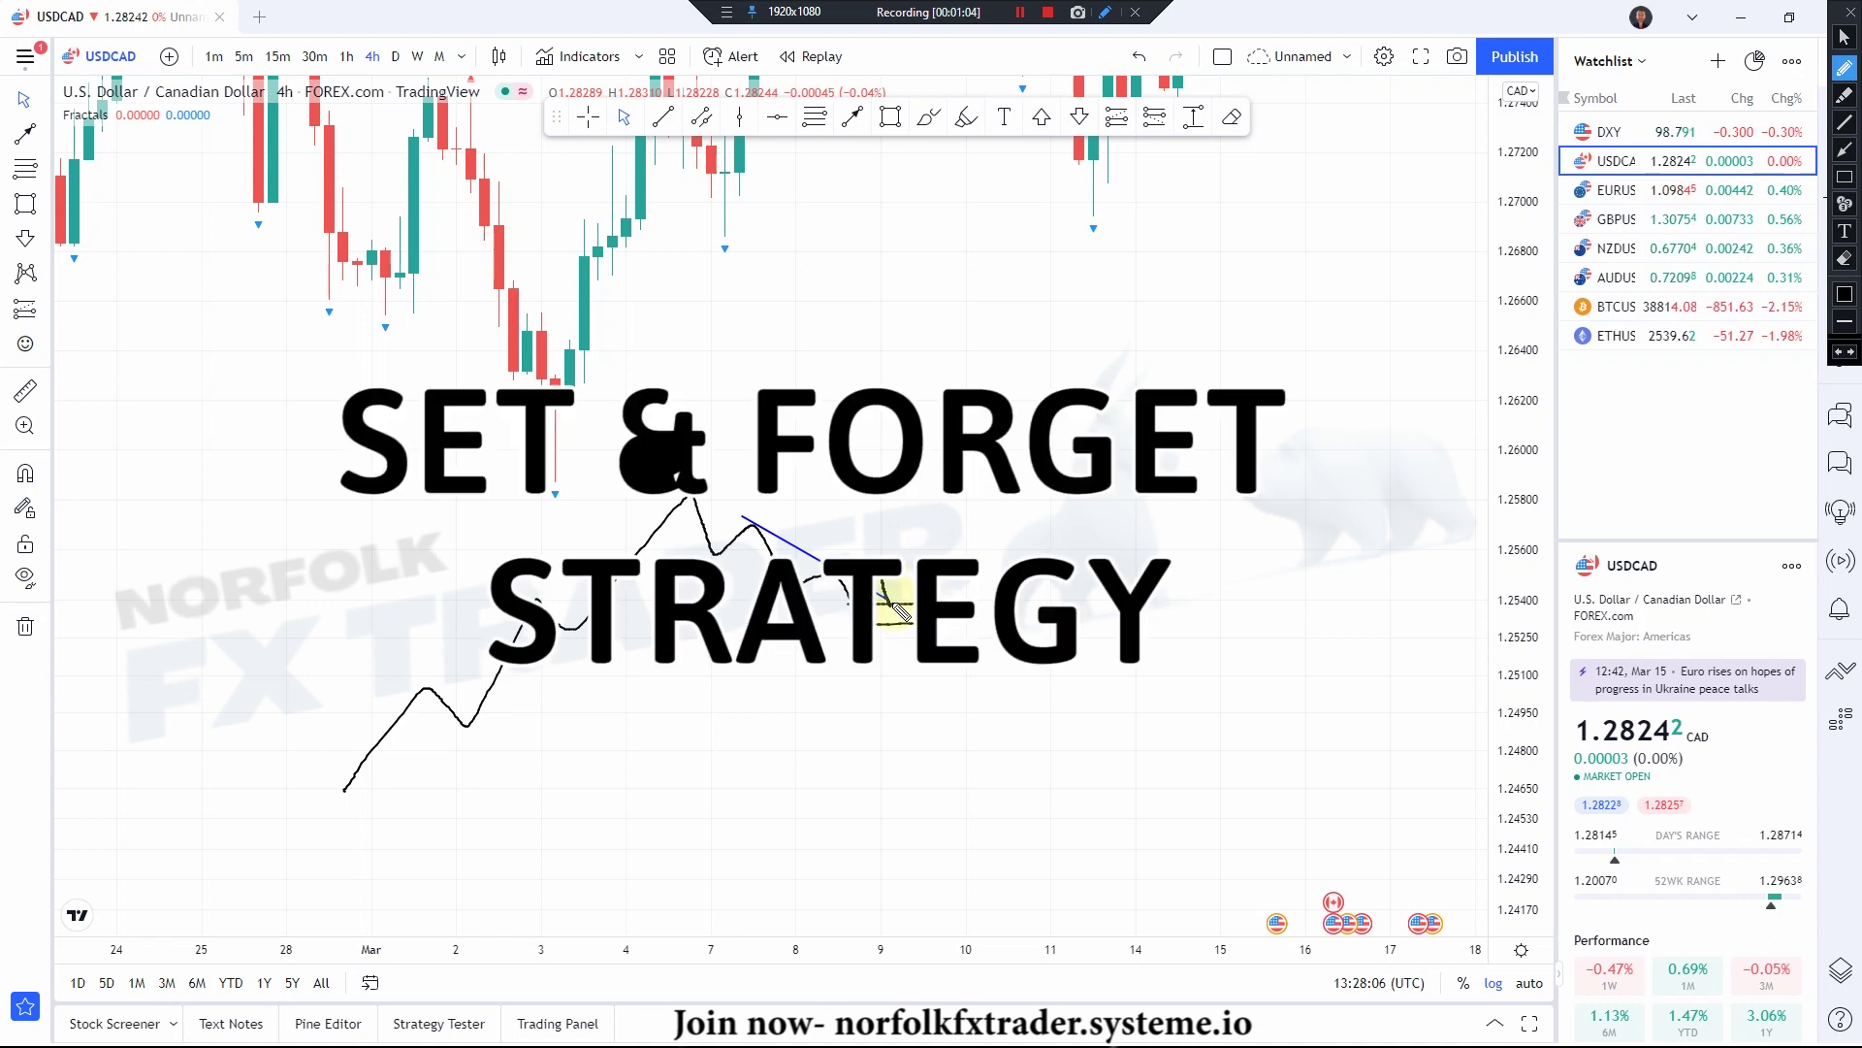
{"action": "left_click_drag", "start_coordinate": [909, 621], "coordinate": [946, 621]}
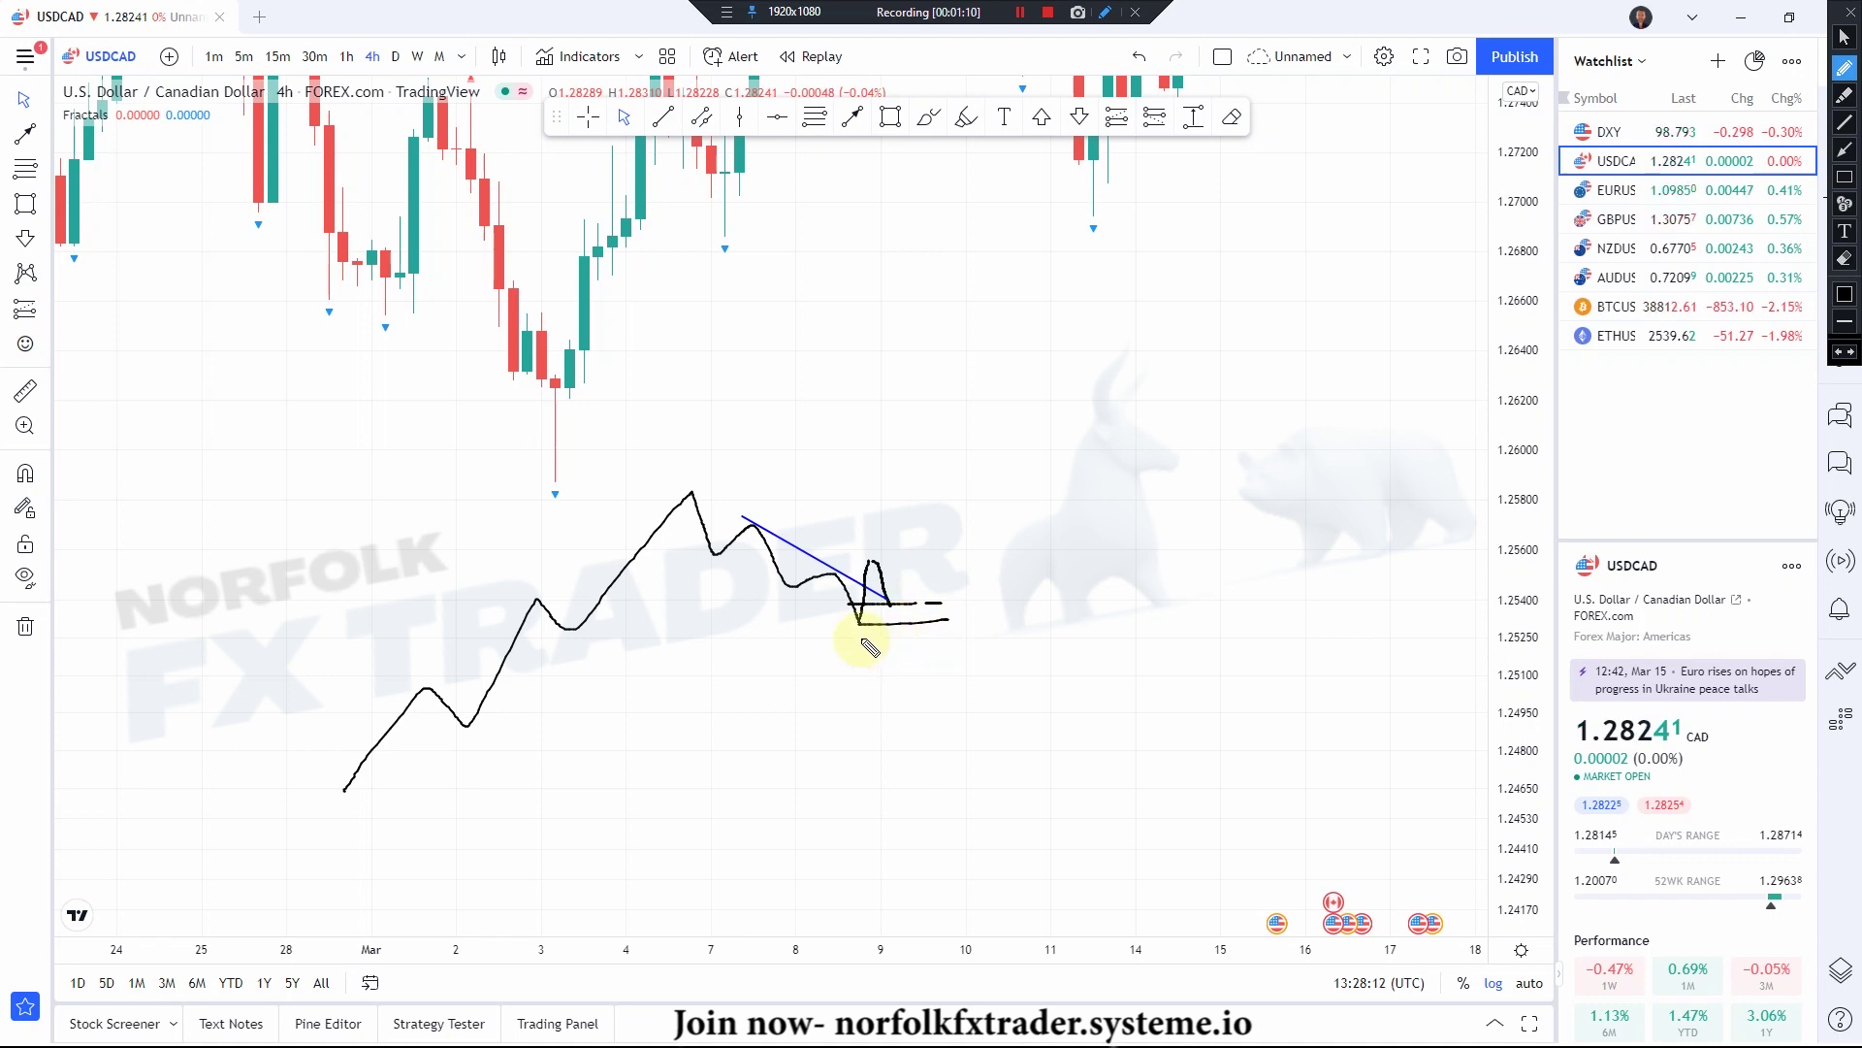
{"action": "mouse_move", "coordinate": [856, 629]}
{"action": "left_mouse_down"}
{"action": "mouse_move", "coordinate": [904, 630]}
{"action": "mouse_move", "coordinate": [942, 491]}
{"action": "left_mouse_up"}
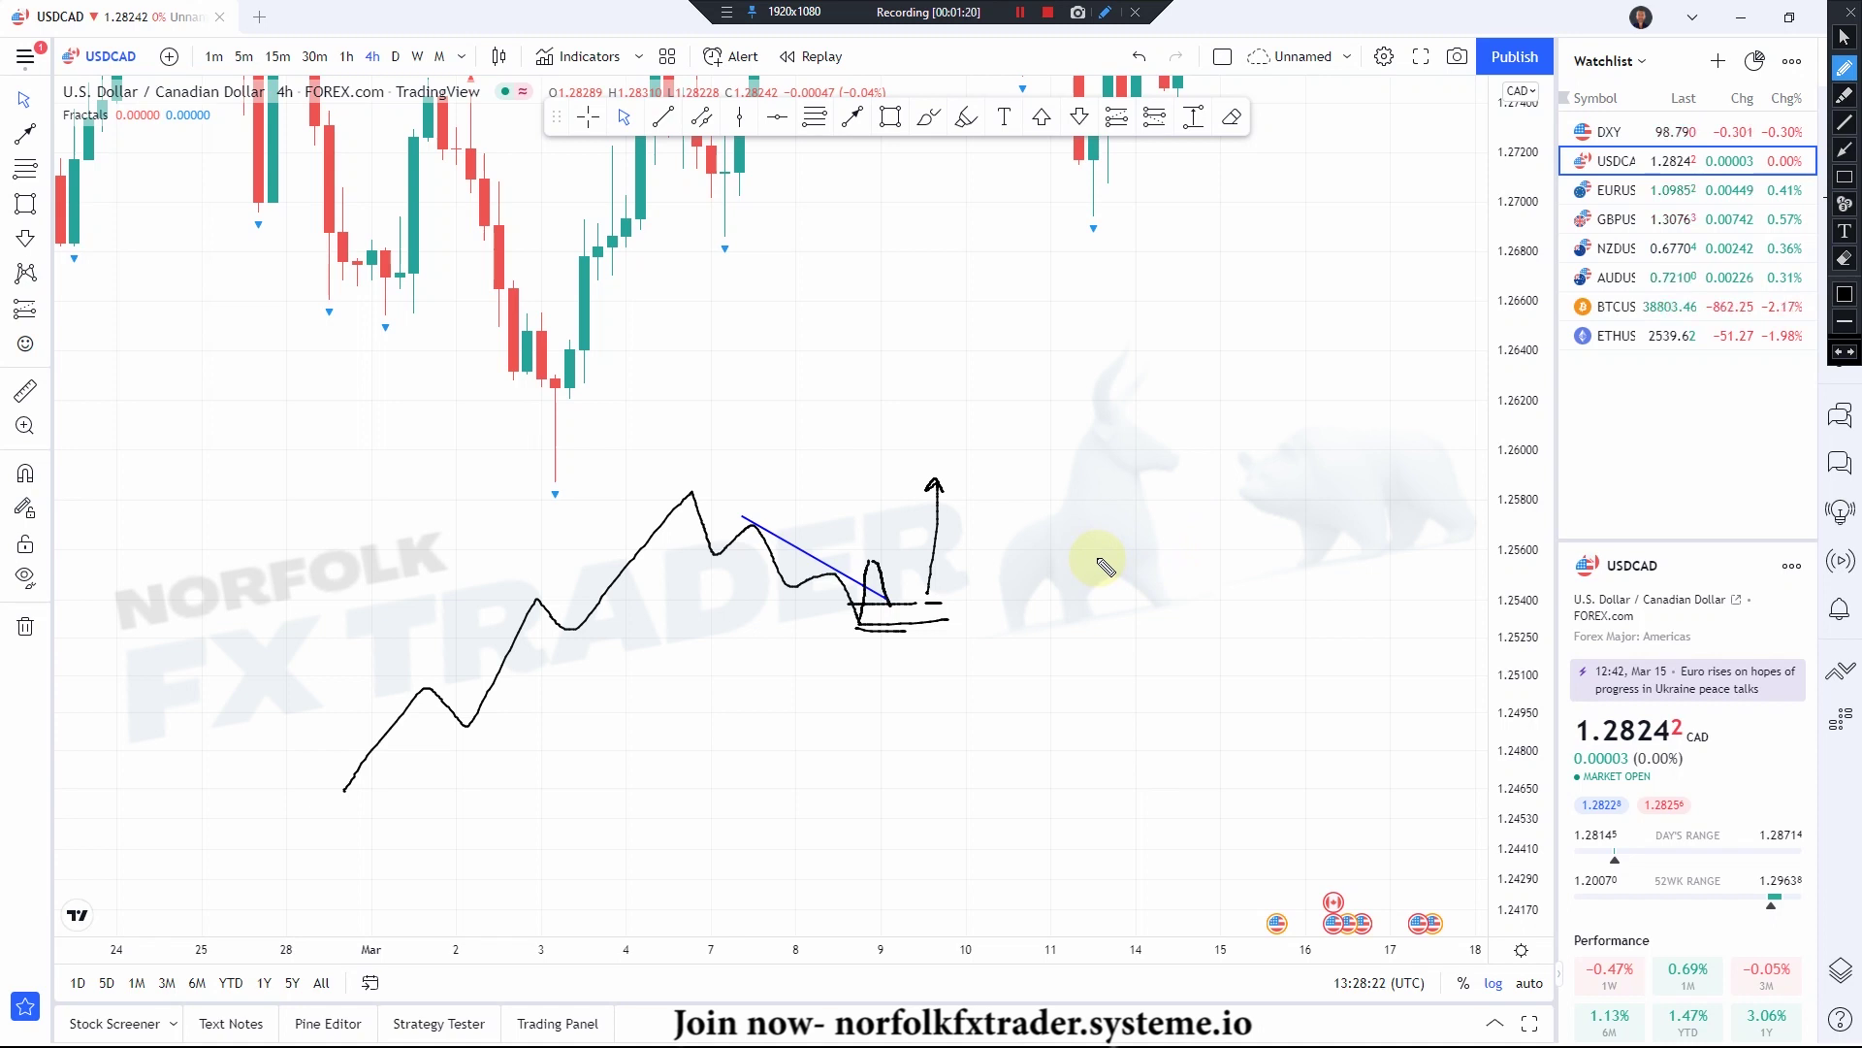
- Circle the point where the sketched price returns to the upper level and clear the whole sketch
{"action": "left_click_drag", "start_coordinate": [947, 602], "coordinate": [912, 587]}
{"action": "key", "text": "ctrl+z"}
{"action": "left_click_drag", "start_coordinate": [909, 608], "coordinate": [906, 602]}
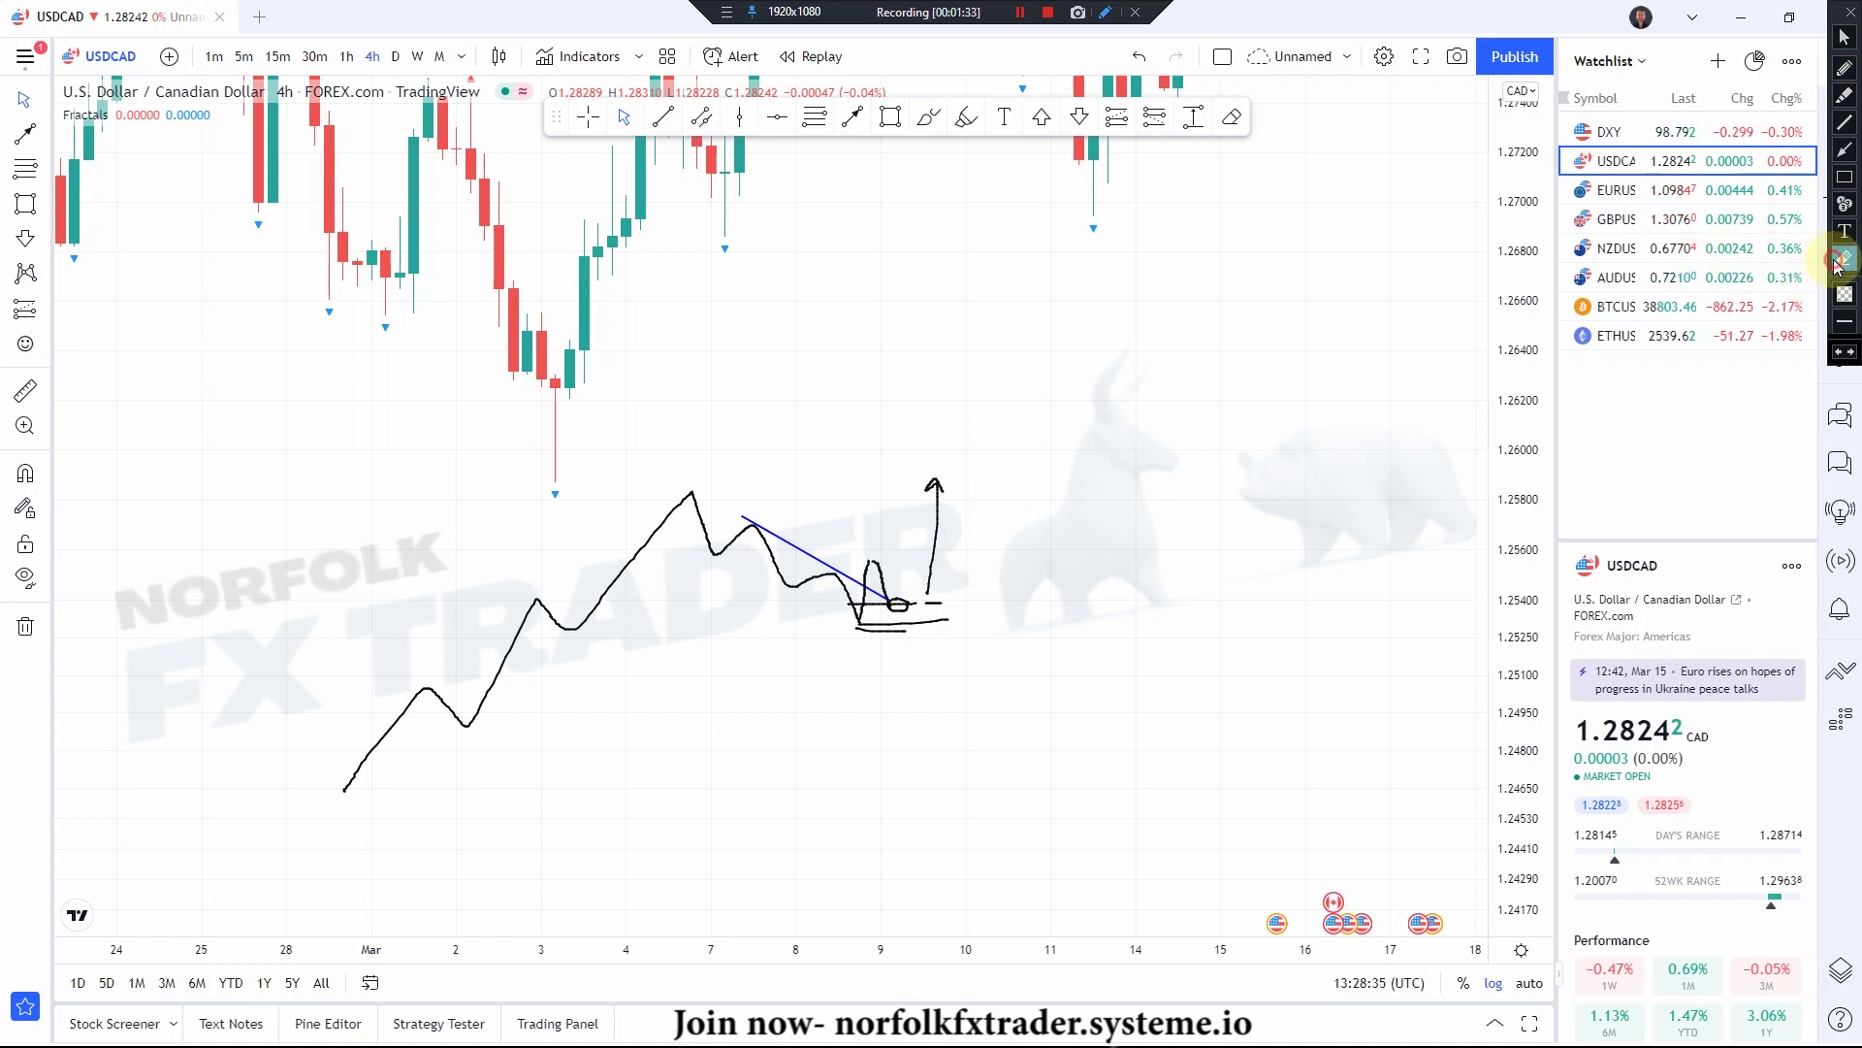
{"action": "left_click", "coordinate": [1844, 259]}
{"action": "left_click", "coordinate": [1845, 36]}
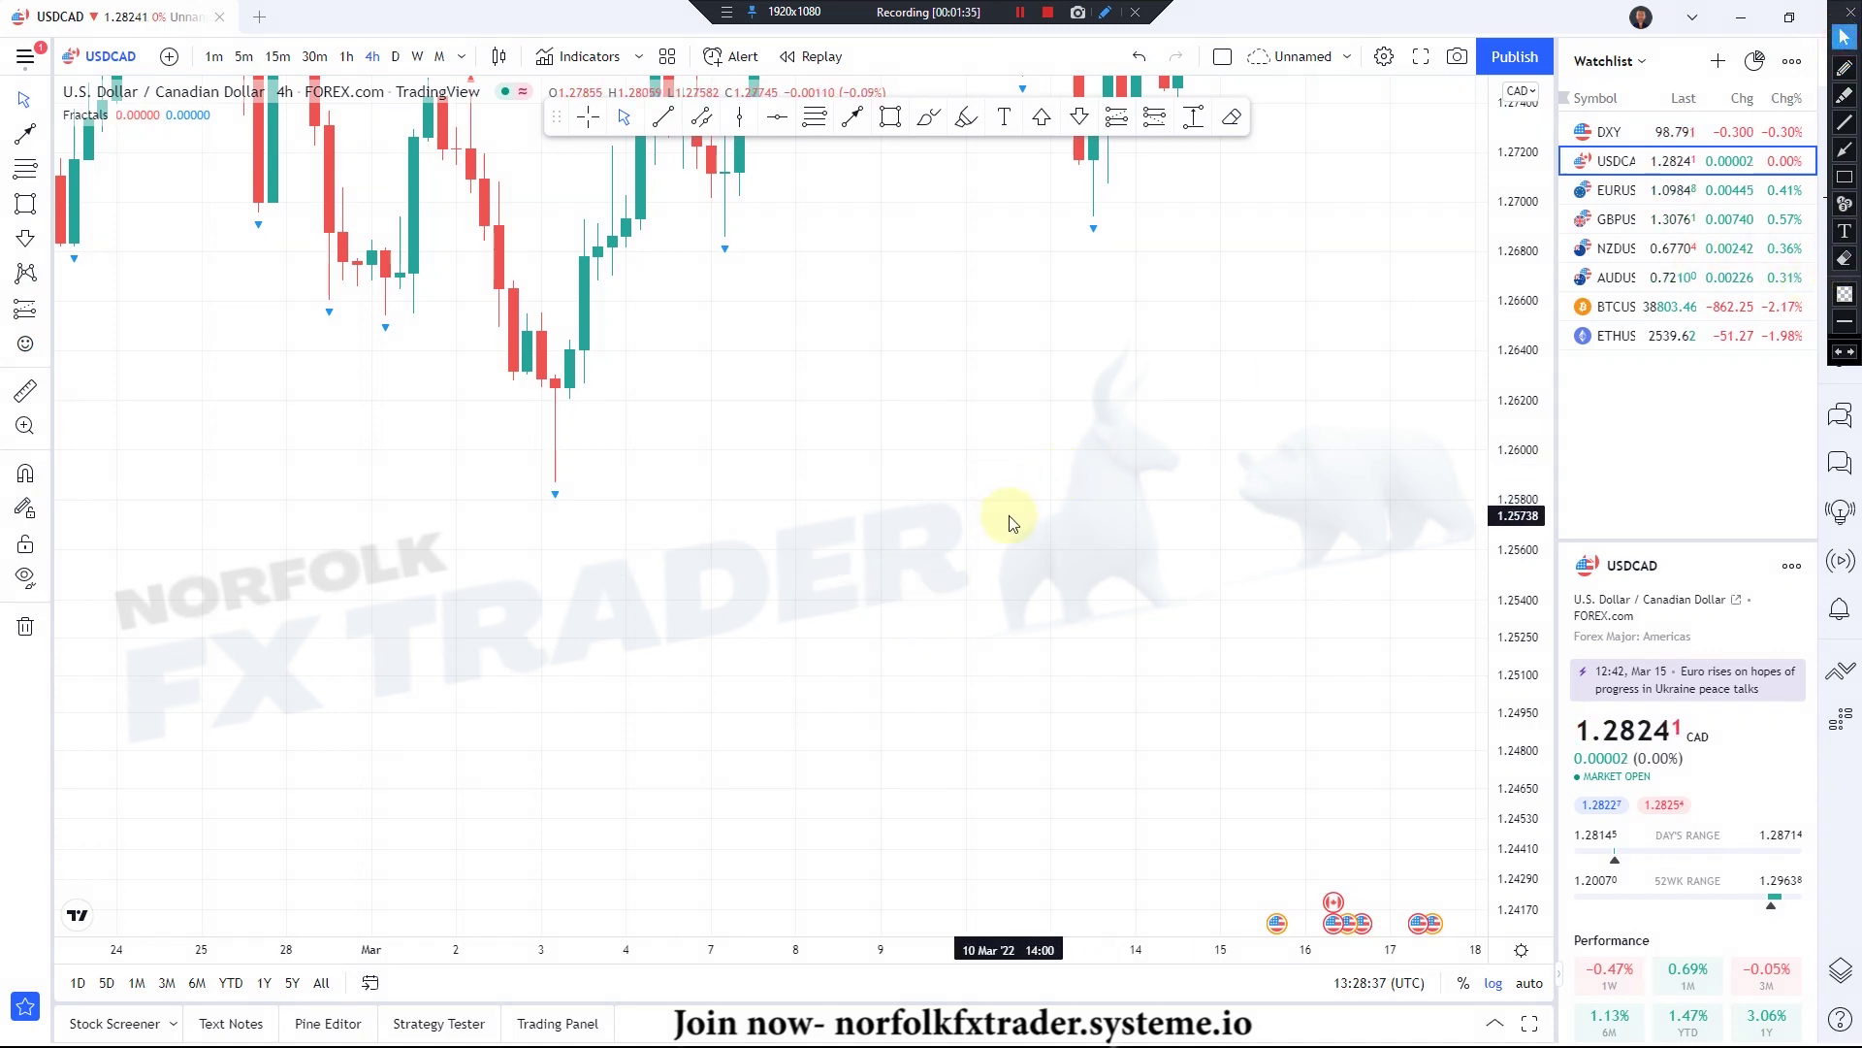
- Draw a chart arrow pointing down to the 1 March swing high, from 1.27939 to 1.27531
{"action": "left_click_drag", "start_coordinate": [860, 433], "coordinate": [814, 651]}
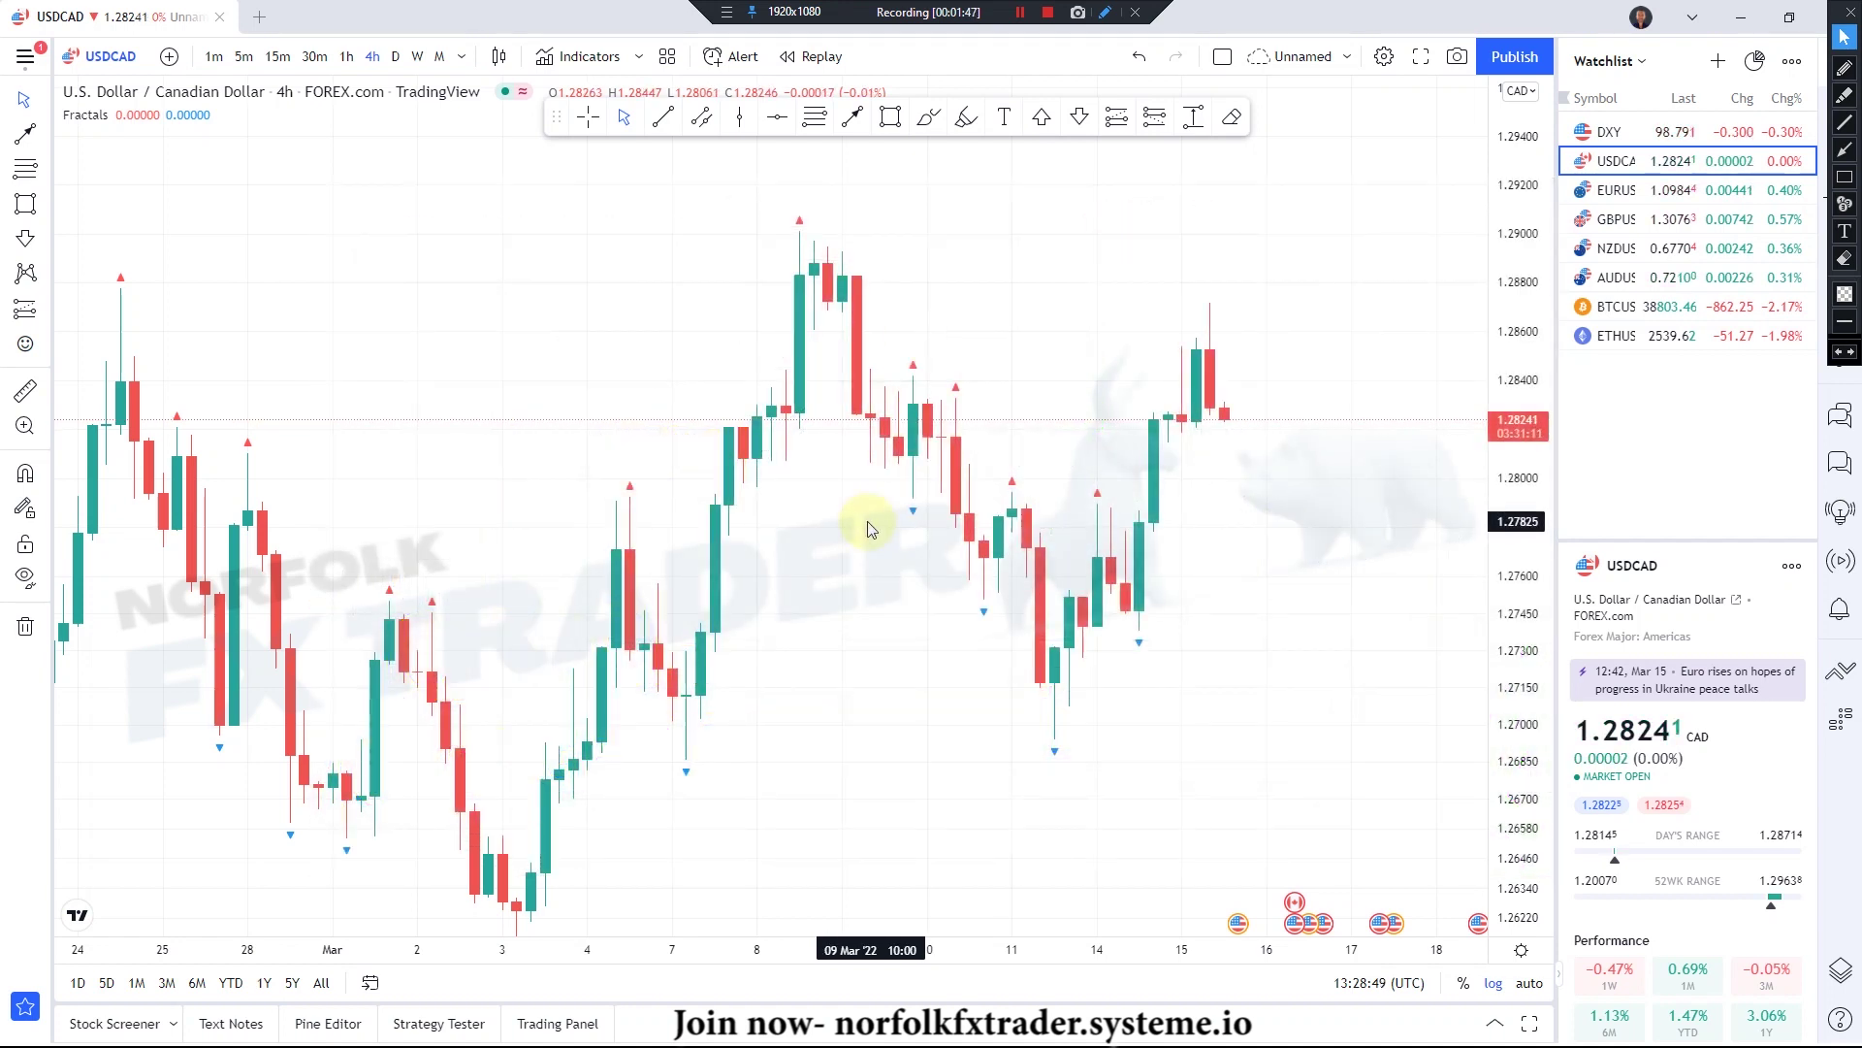
{"action": "left_click_drag", "start_coordinate": [1509, 374], "coordinate": [1519, 433]}
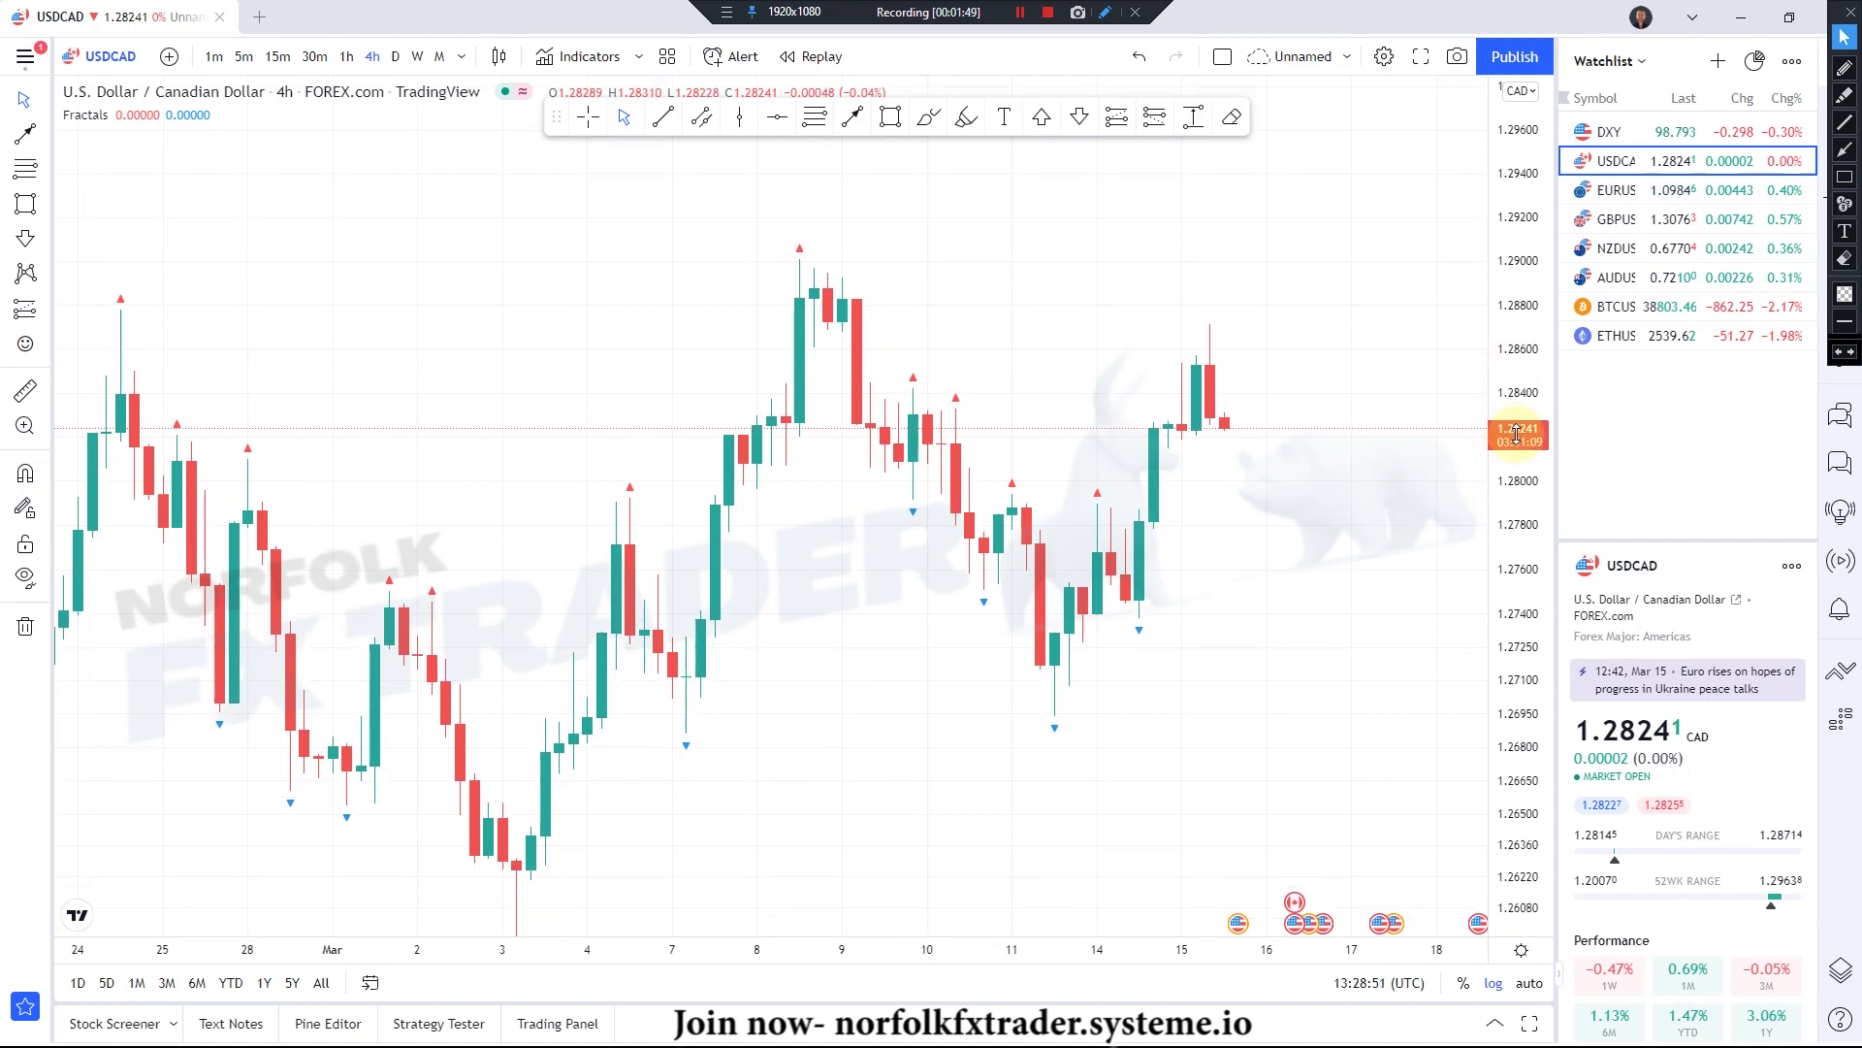
{"action": "left_click_drag", "start_coordinate": [952, 570], "coordinate": [905, 512]}
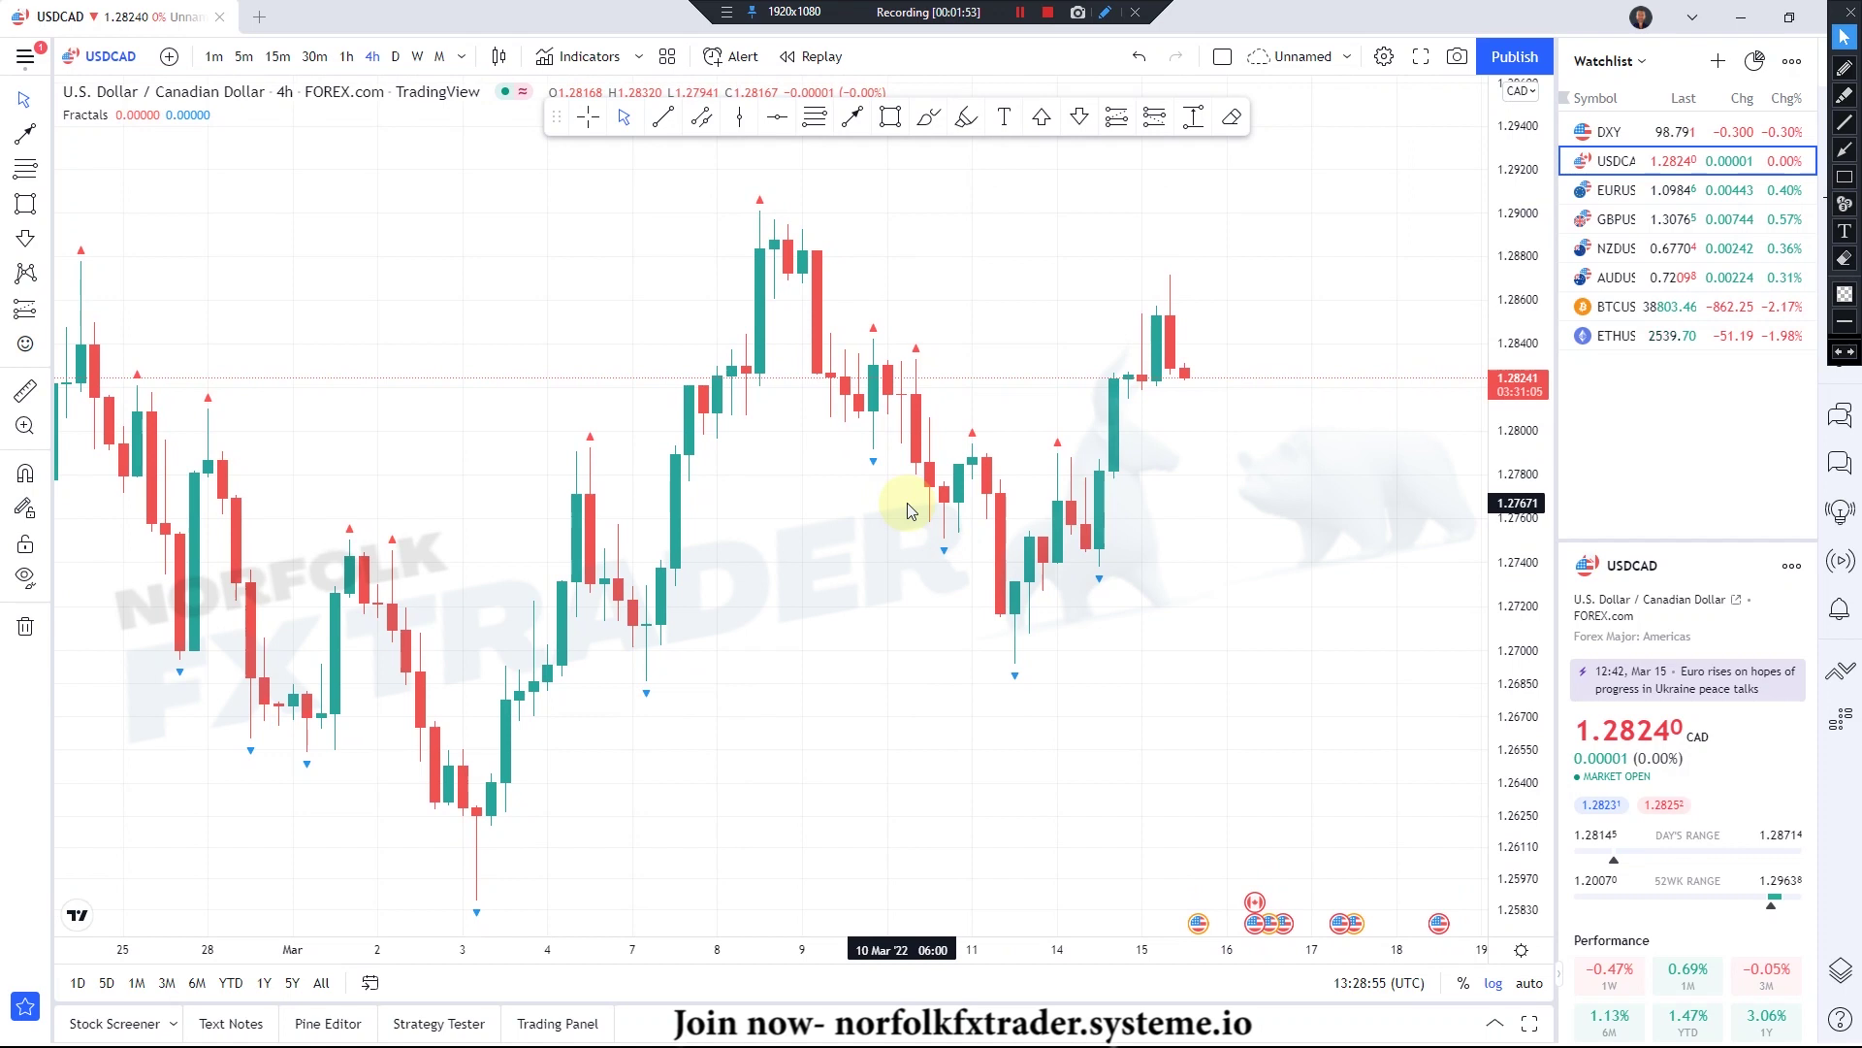
{"action": "left_click_drag", "start_coordinate": [873, 512], "coordinate": [911, 594]}
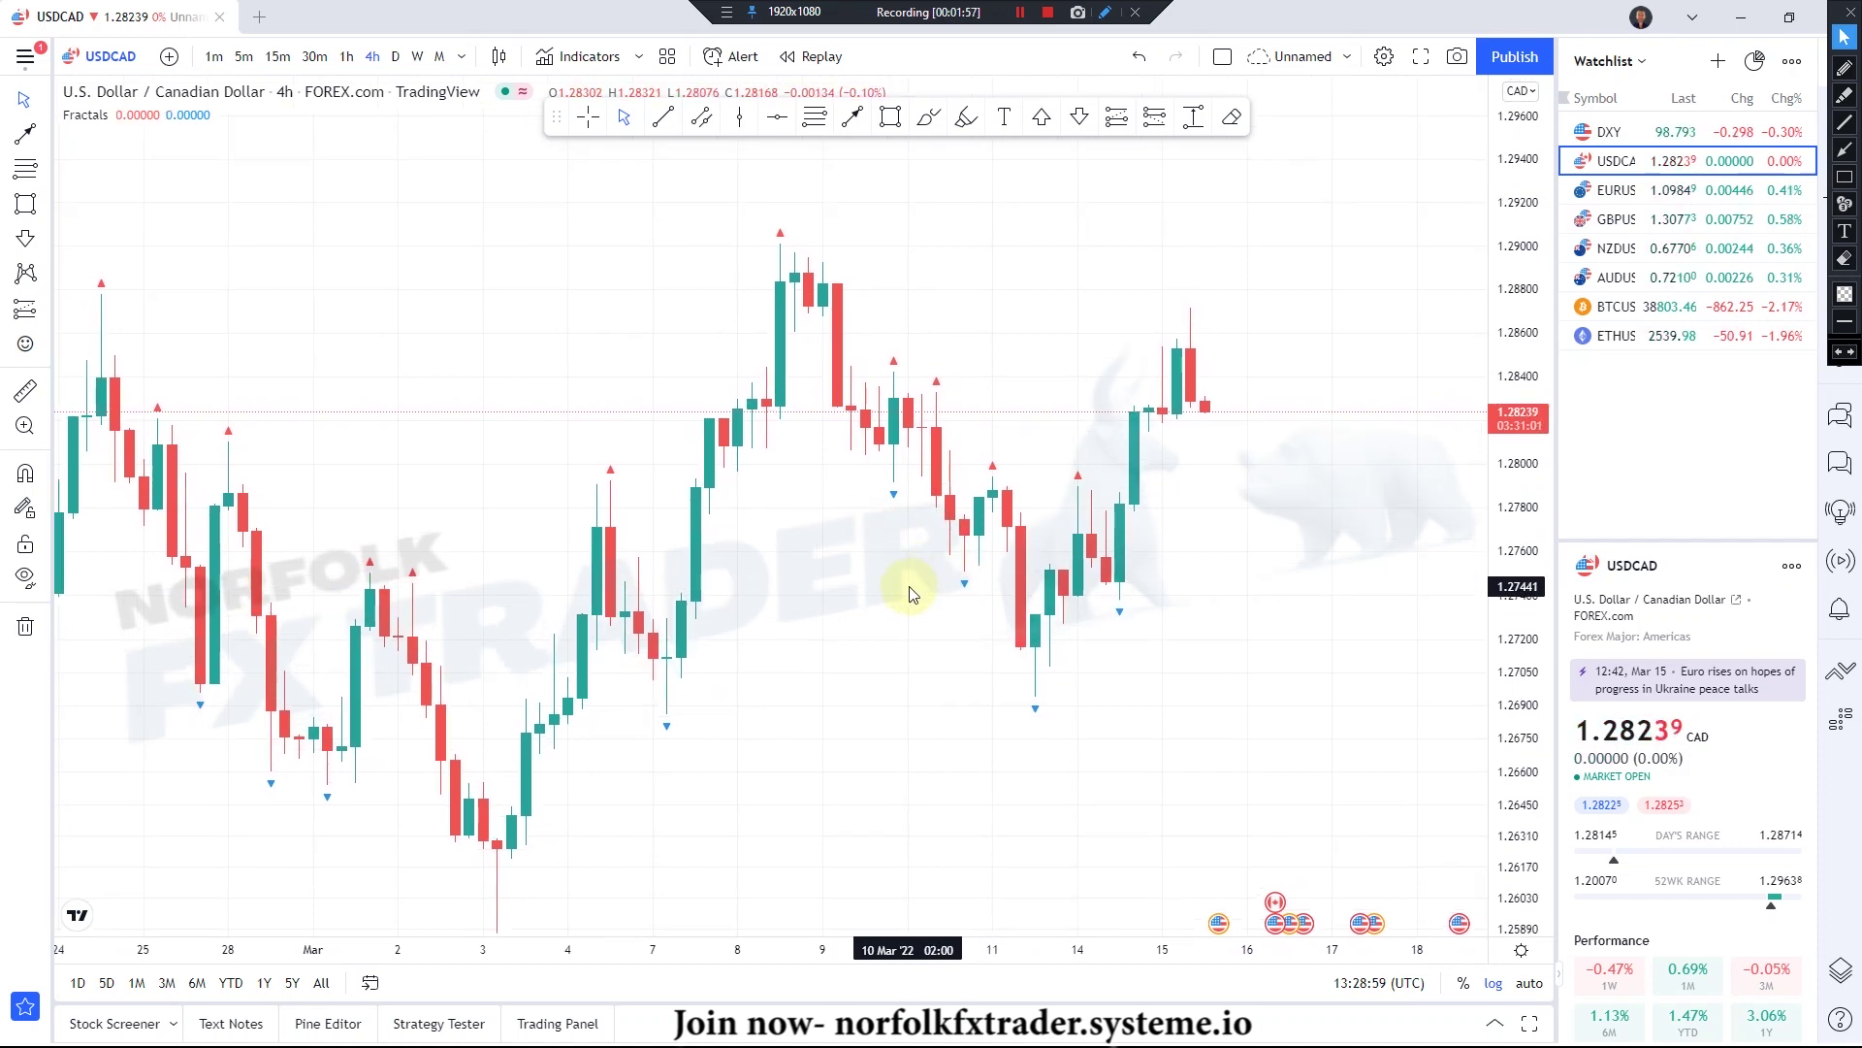
{"action": "left_click_drag", "start_coordinate": [1518, 419], "coordinate": [1300, 403]}
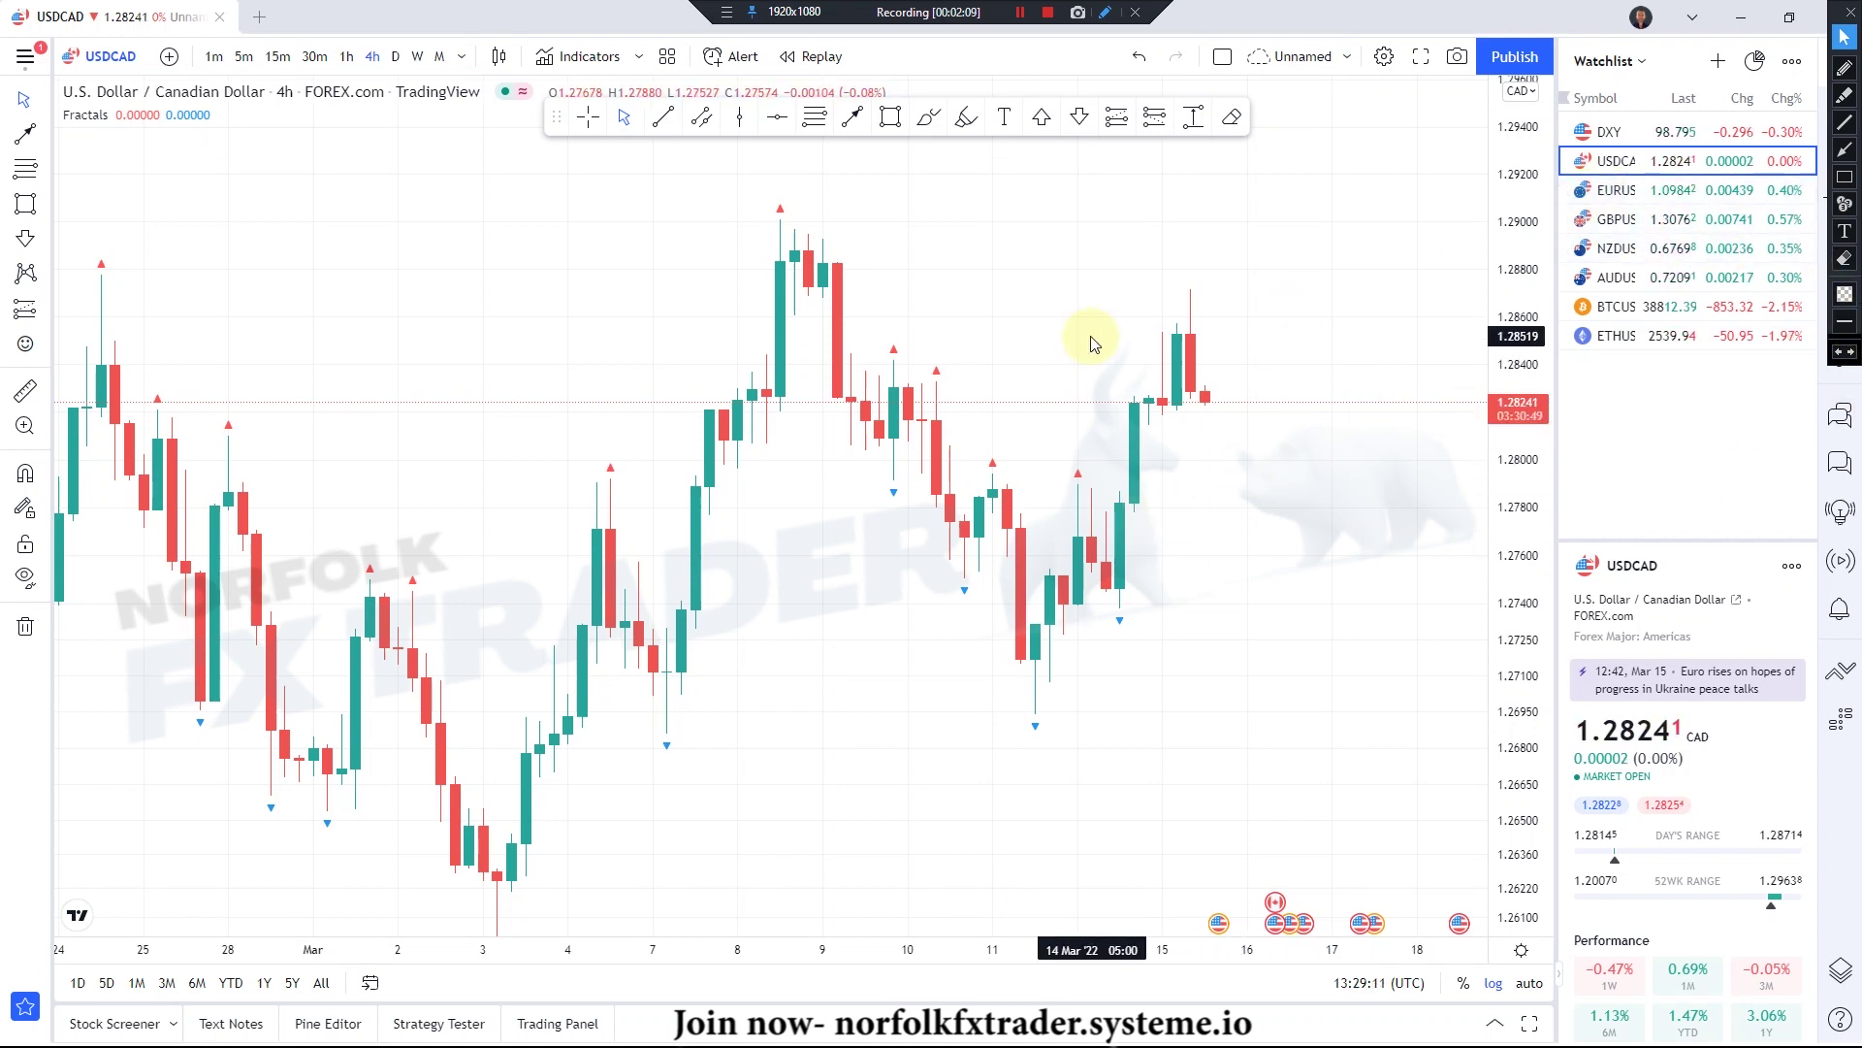
{"action": "left_click_drag", "start_coordinate": [1513, 354], "coordinate": [1093, 490]}
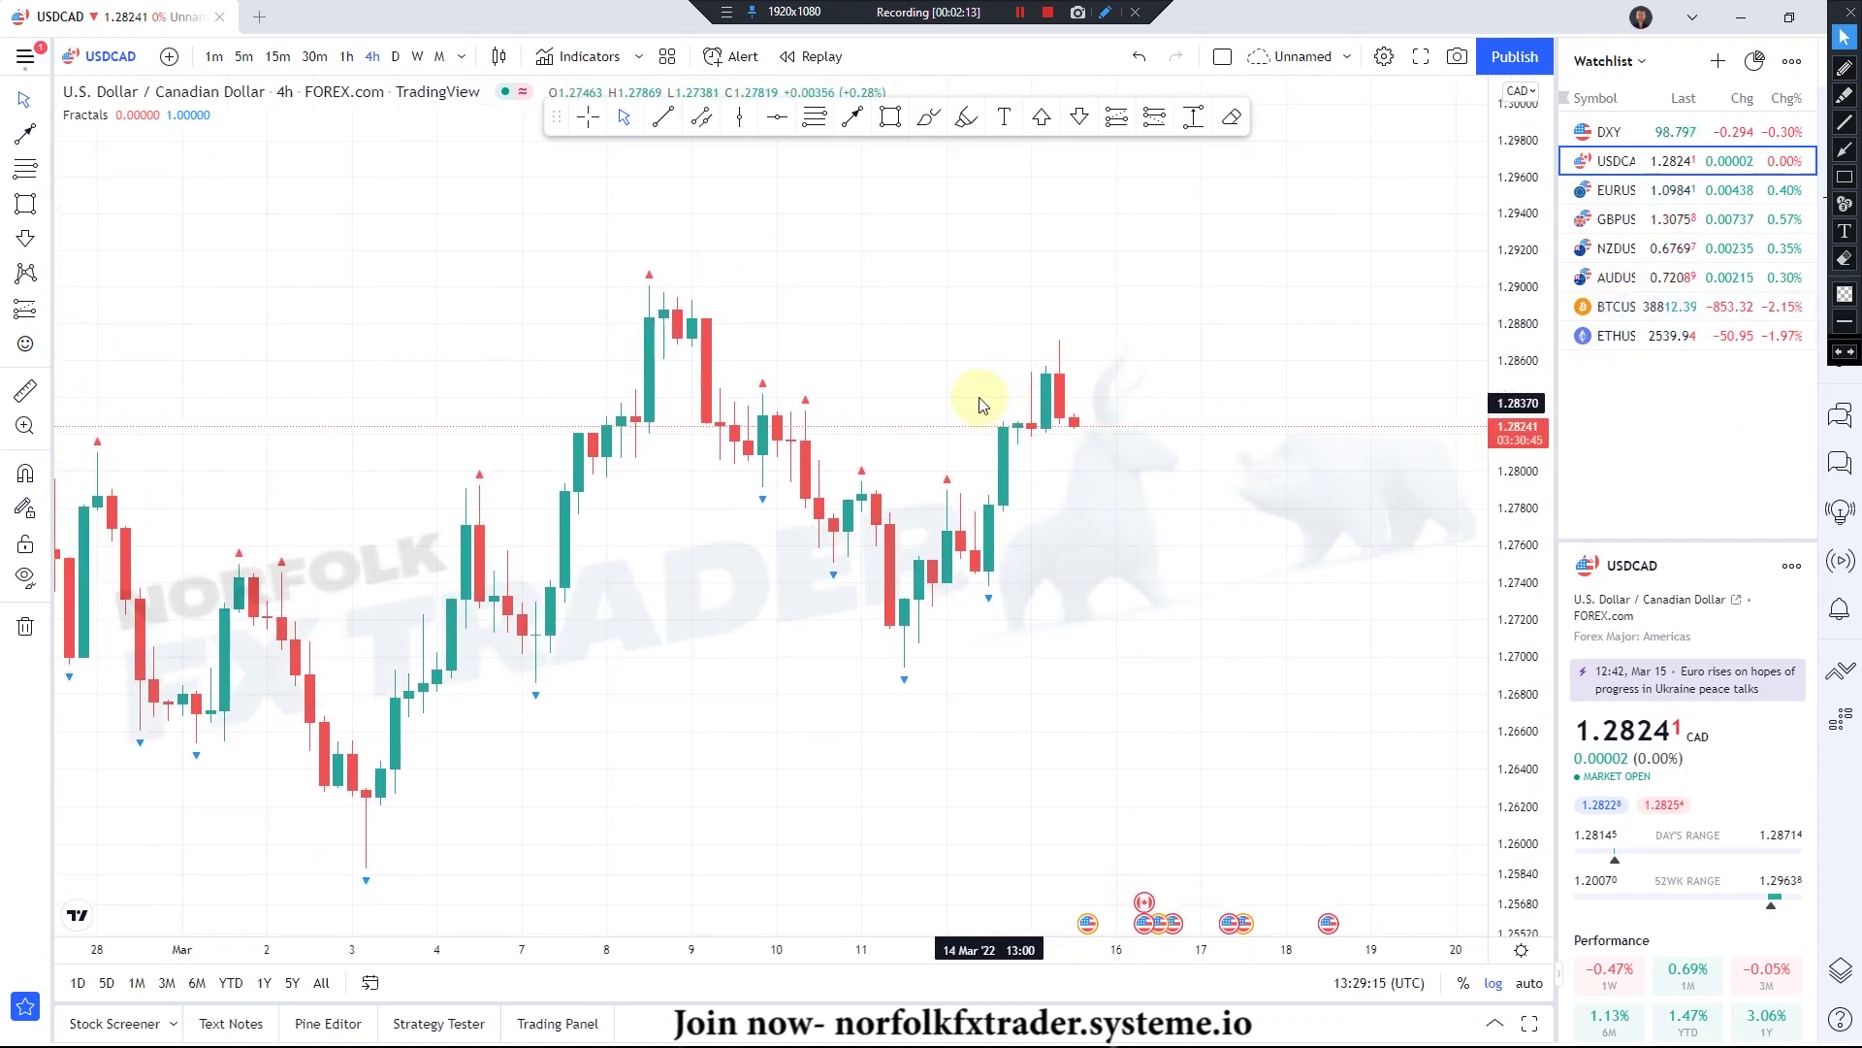
{"action": "left_click", "coordinate": [852, 116]}
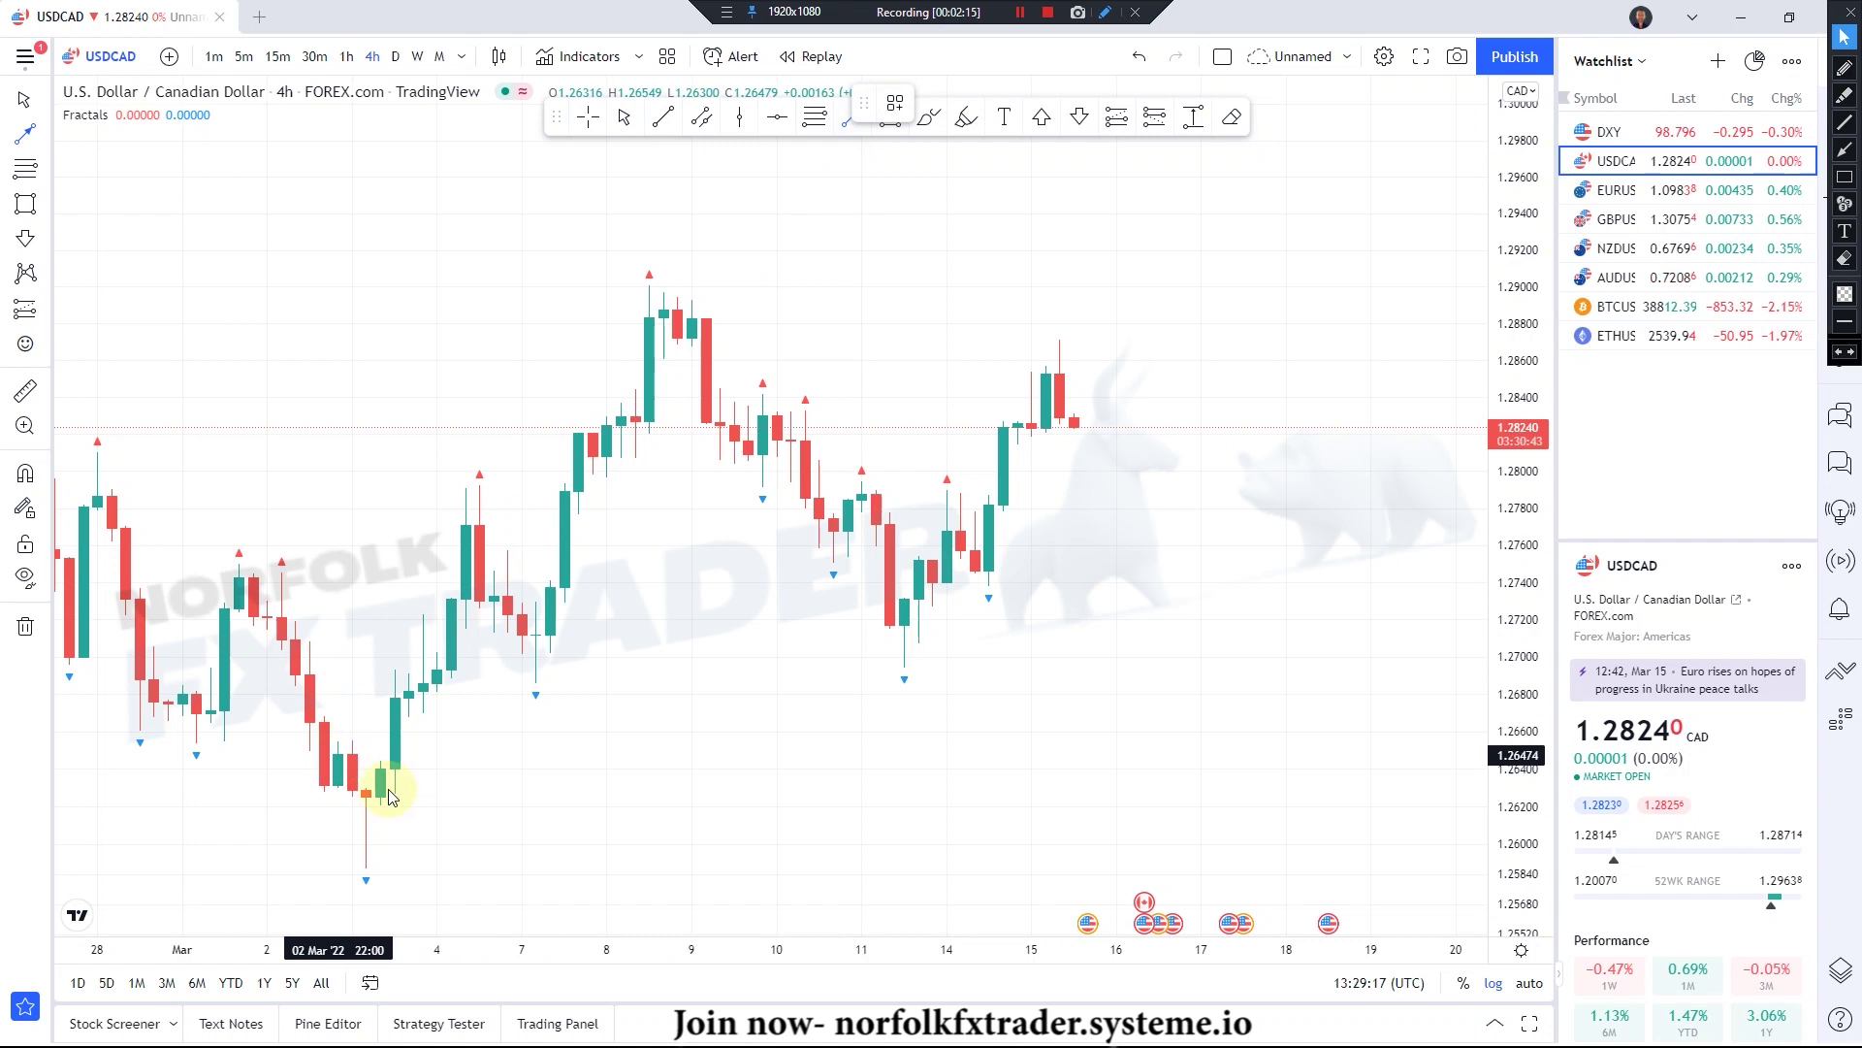
{"action": "left_click", "coordinate": [184, 484]}
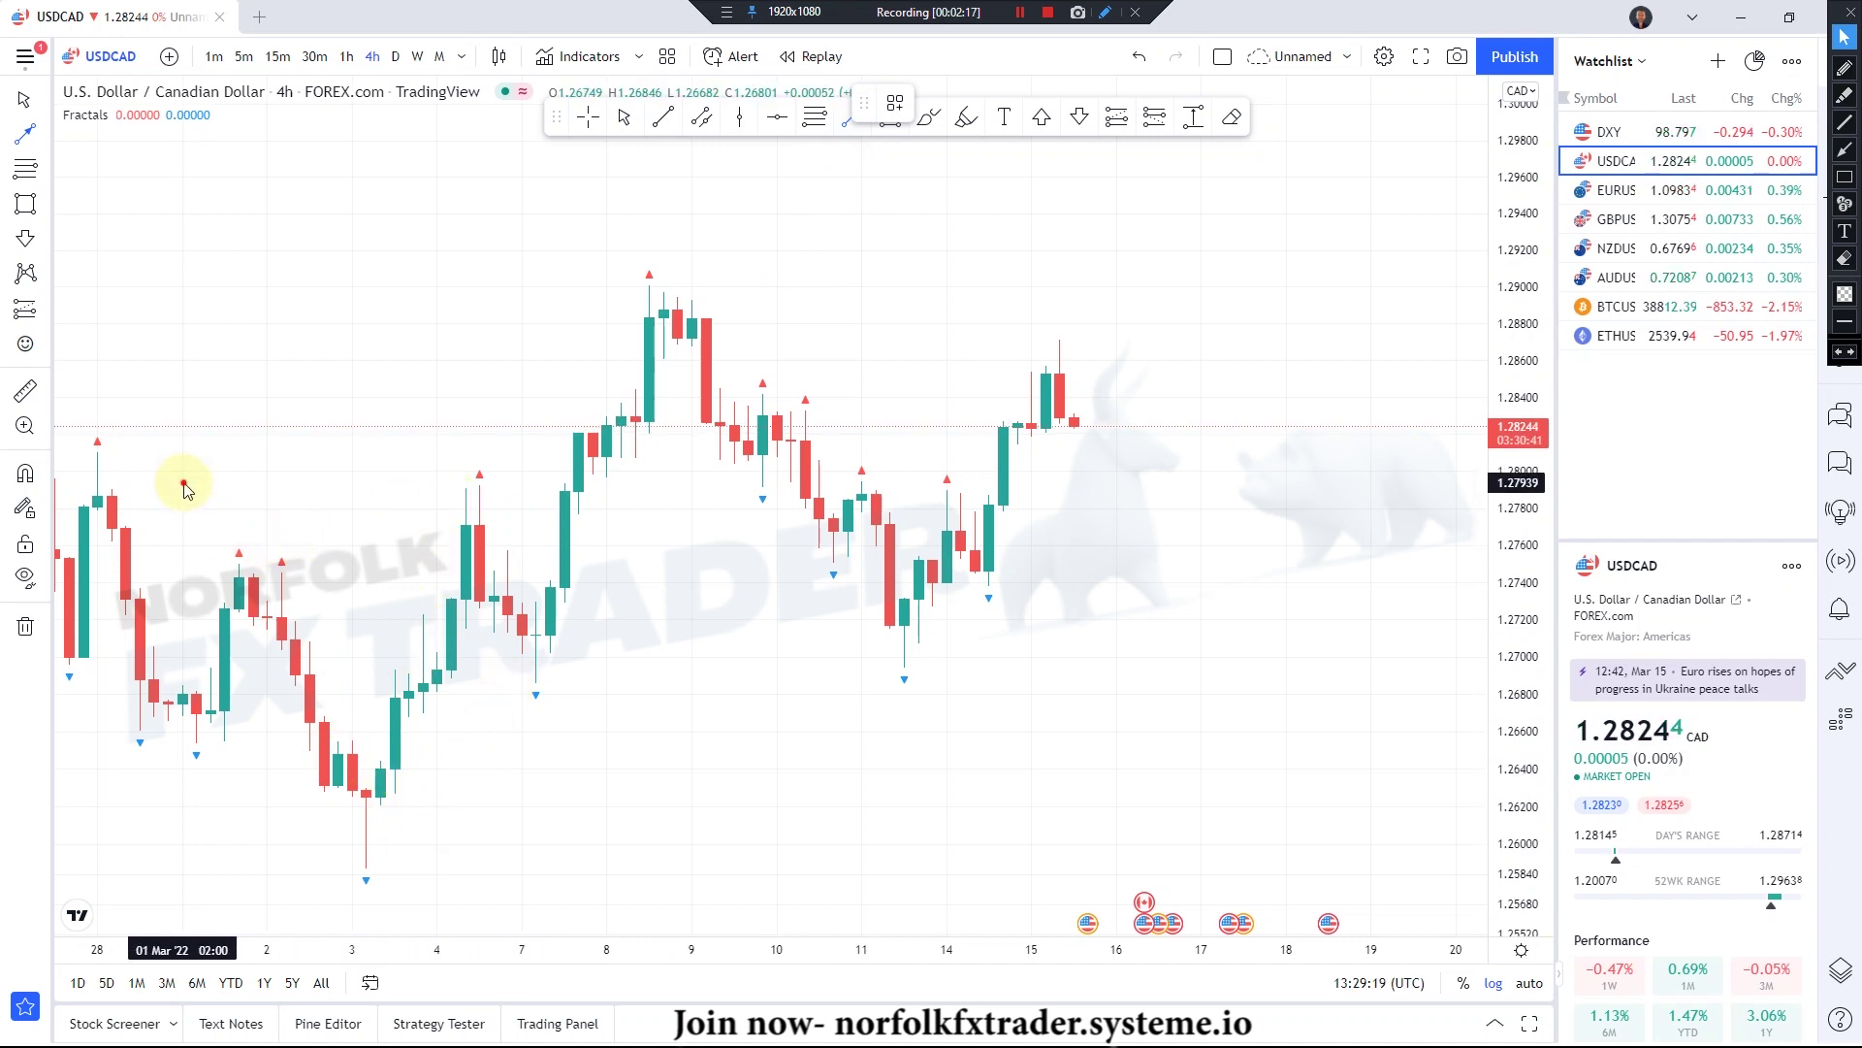
{"action": "left_click", "coordinate": [239, 558]}
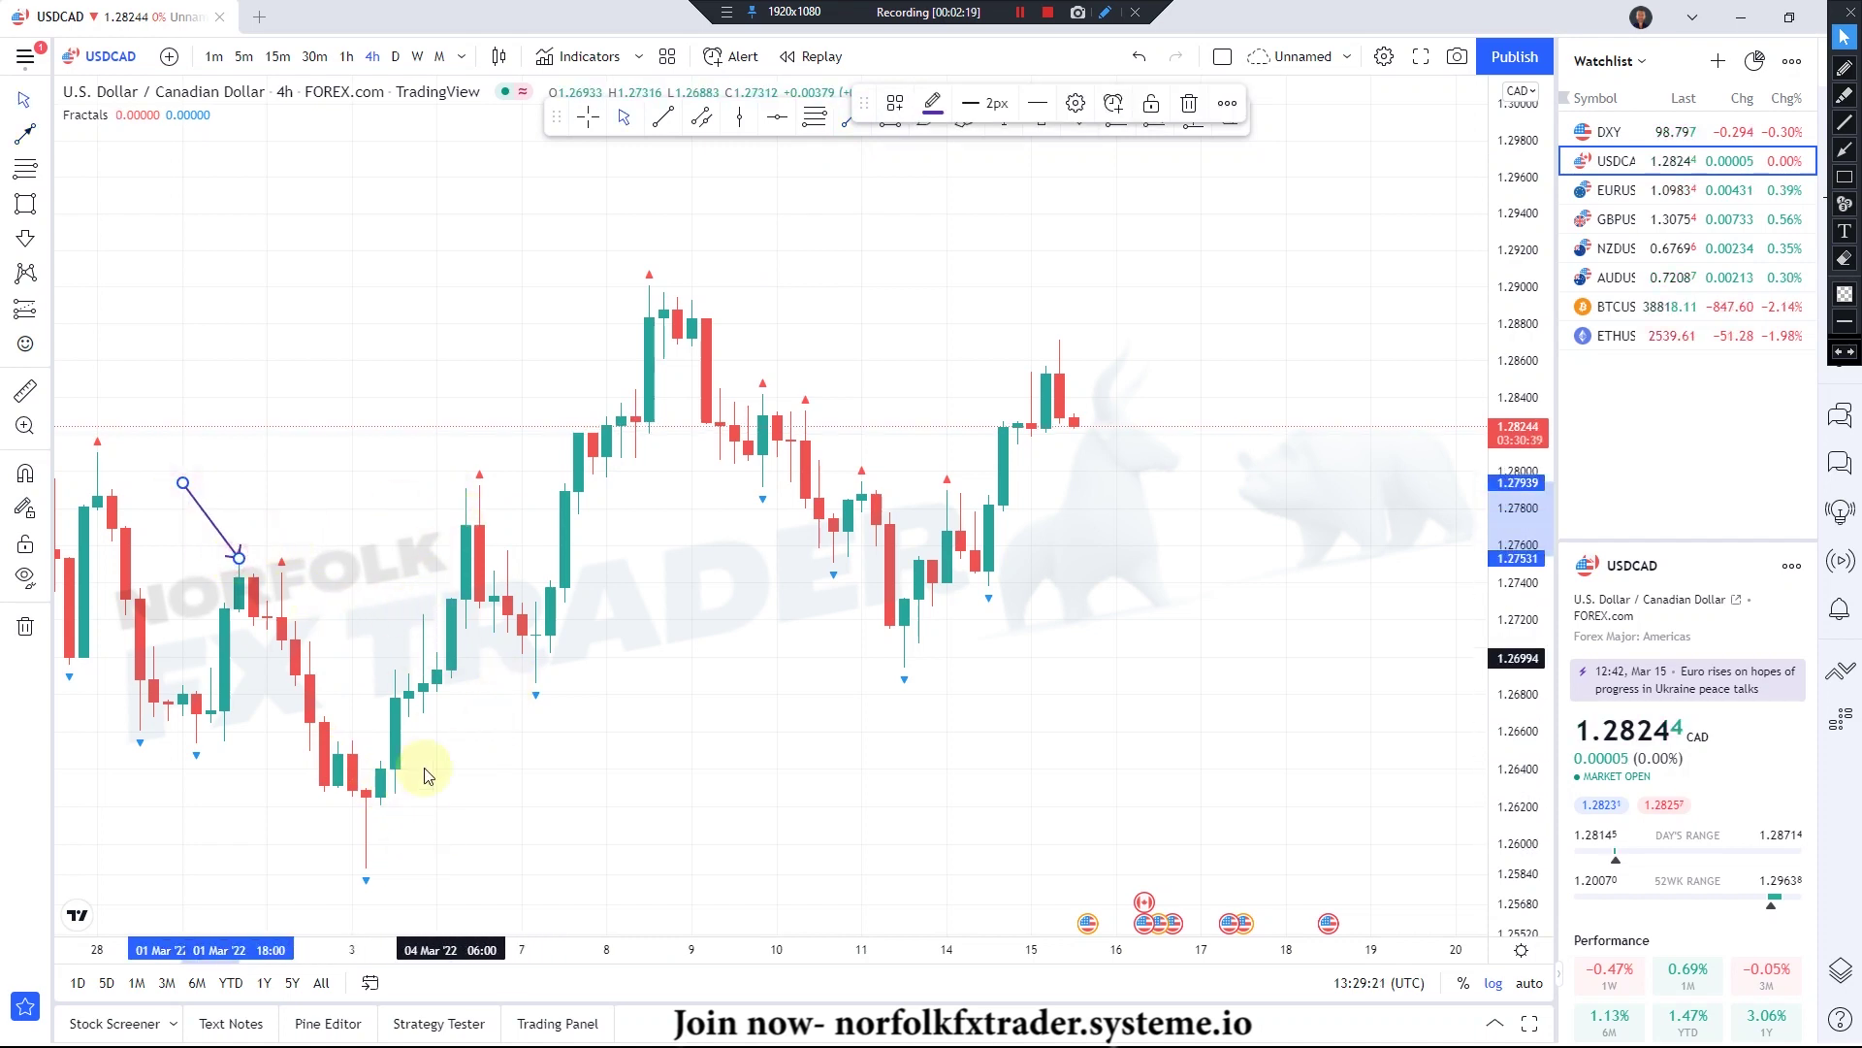
- Annotate the uptrend with red arrows from the 3 March low to the 4 March high, 7 March low and 8 March high
{"action": "mouse_move", "coordinate": [375, 862]}
{"action": "left_mouse_down"}
{"action": "mouse_move", "coordinate": [387, 749]}
{"action": "mouse_move", "coordinate": [381, 786]}
{"action": "left_mouse_up"}
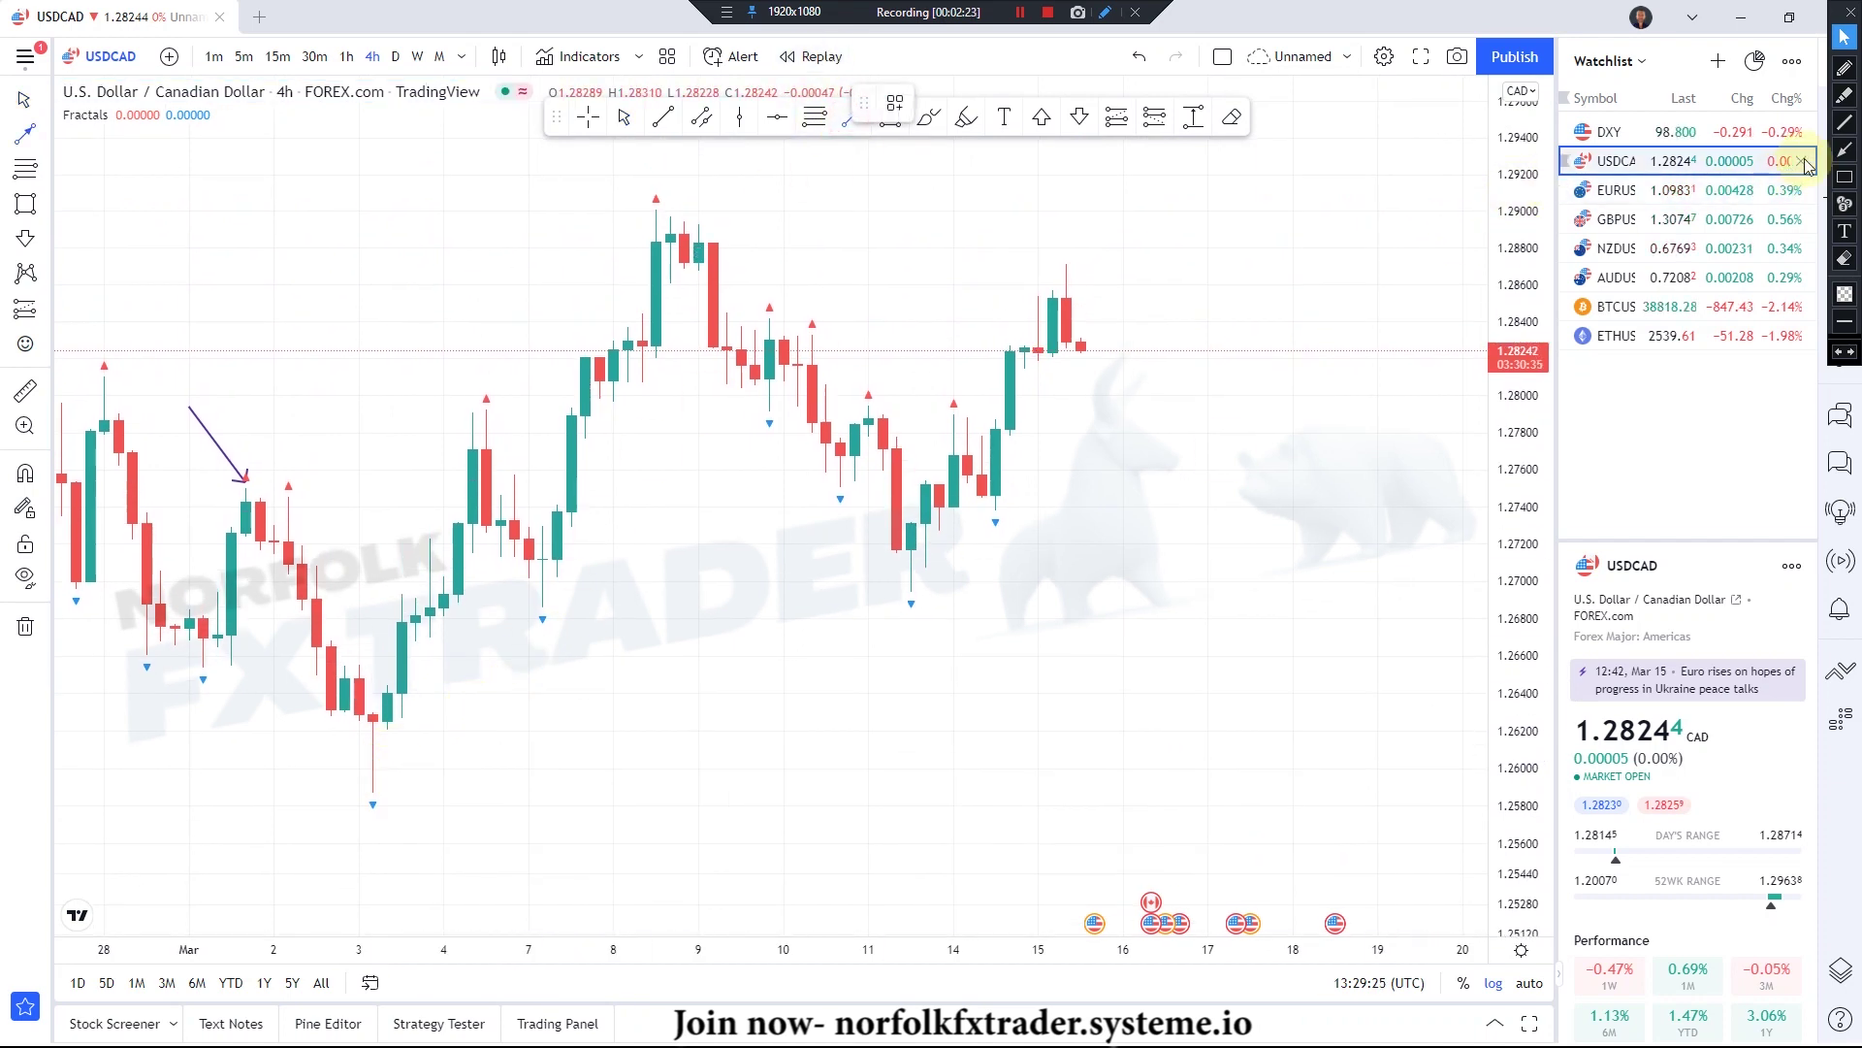
{"action": "left_click", "coordinate": [1845, 149]}
{"action": "mouse_move", "coordinate": [374, 790]}
{"action": "left_mouse_down"}
{"action": "mouse_move", "coordinate": [478, 403]}
{"action": "mouse_move", "coordinate": [550, 600]}
{"action": "mouse_move", "coordinate": [640, 201]}
{"action": "left_mouse_up"}
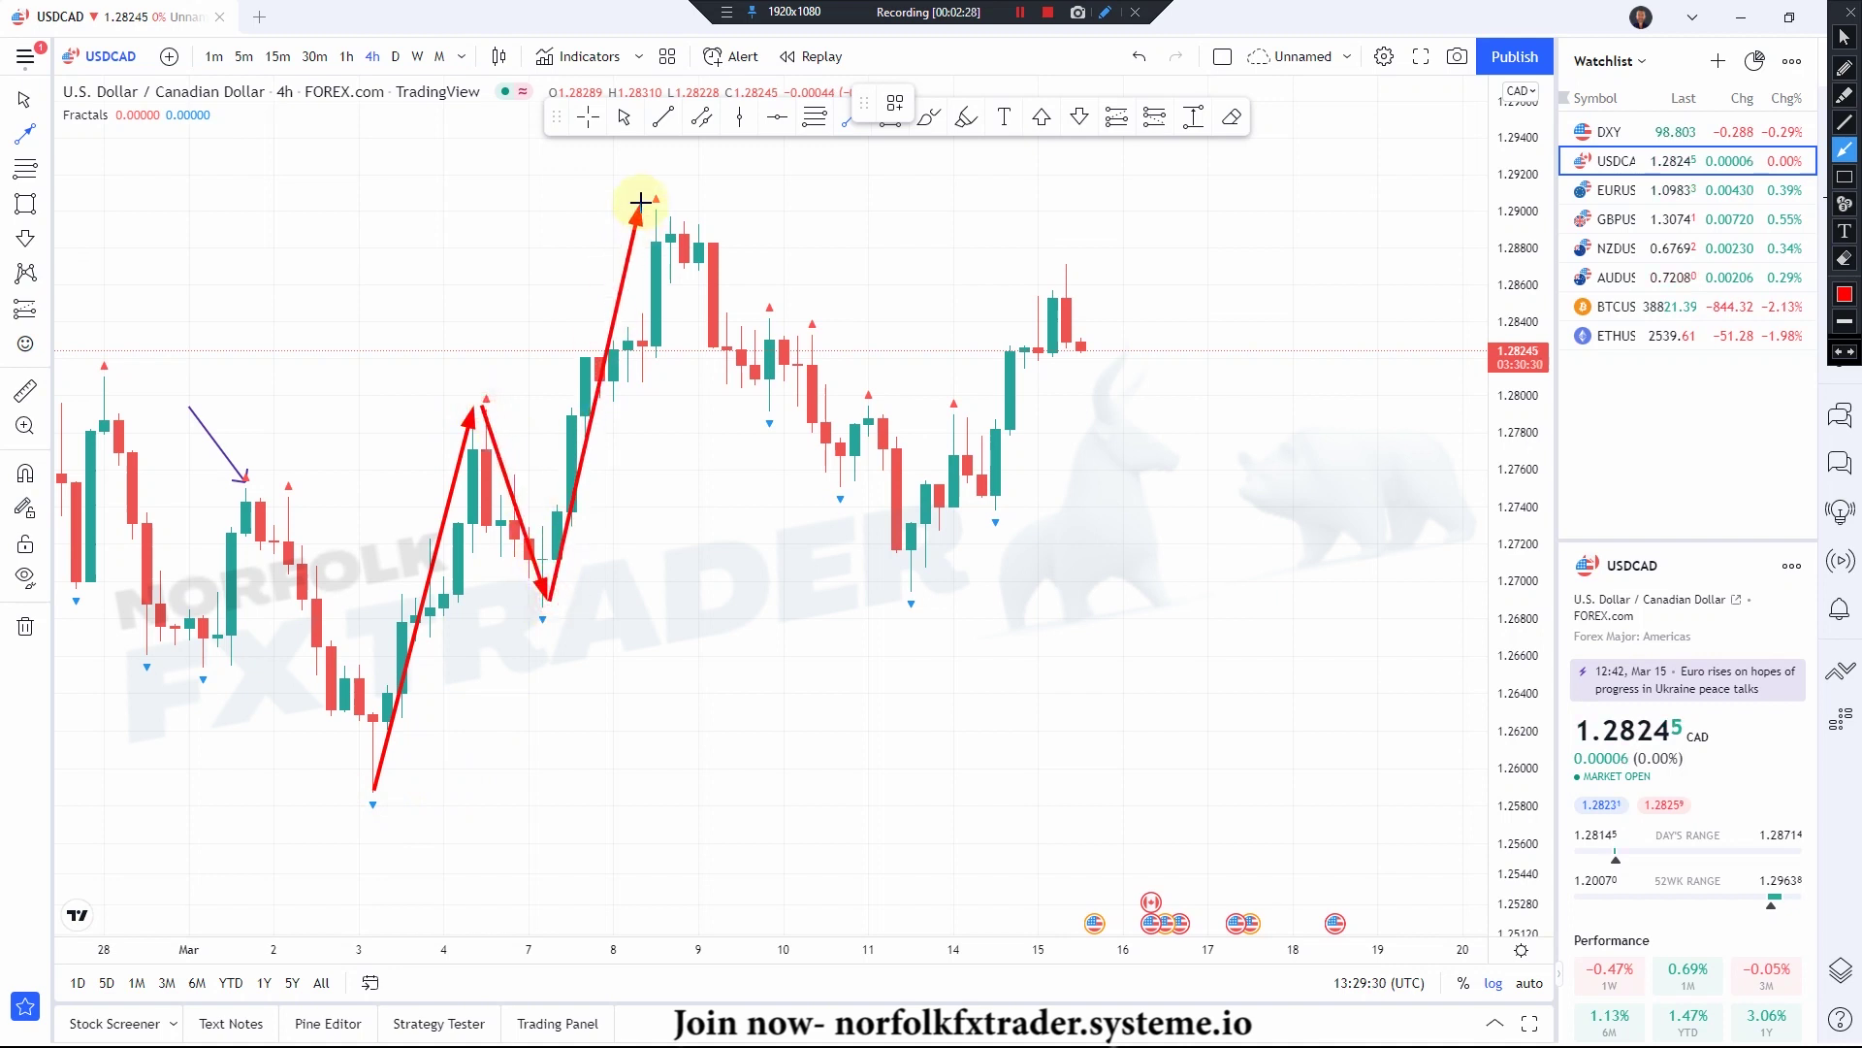
- Draw blue lines at the 4 March and 1 March highs and a red arrow down the decline to the 11 March low
{"action": "left_click", "coordinate": [1845, 122]}
{"action": "left_click_drag", "start_coordinate": [457, 401], "coordinate": [644, 400]}
{"action": "left_click_drag", "start_coordinate": [240, 493], "coordinate": [572, 483]}
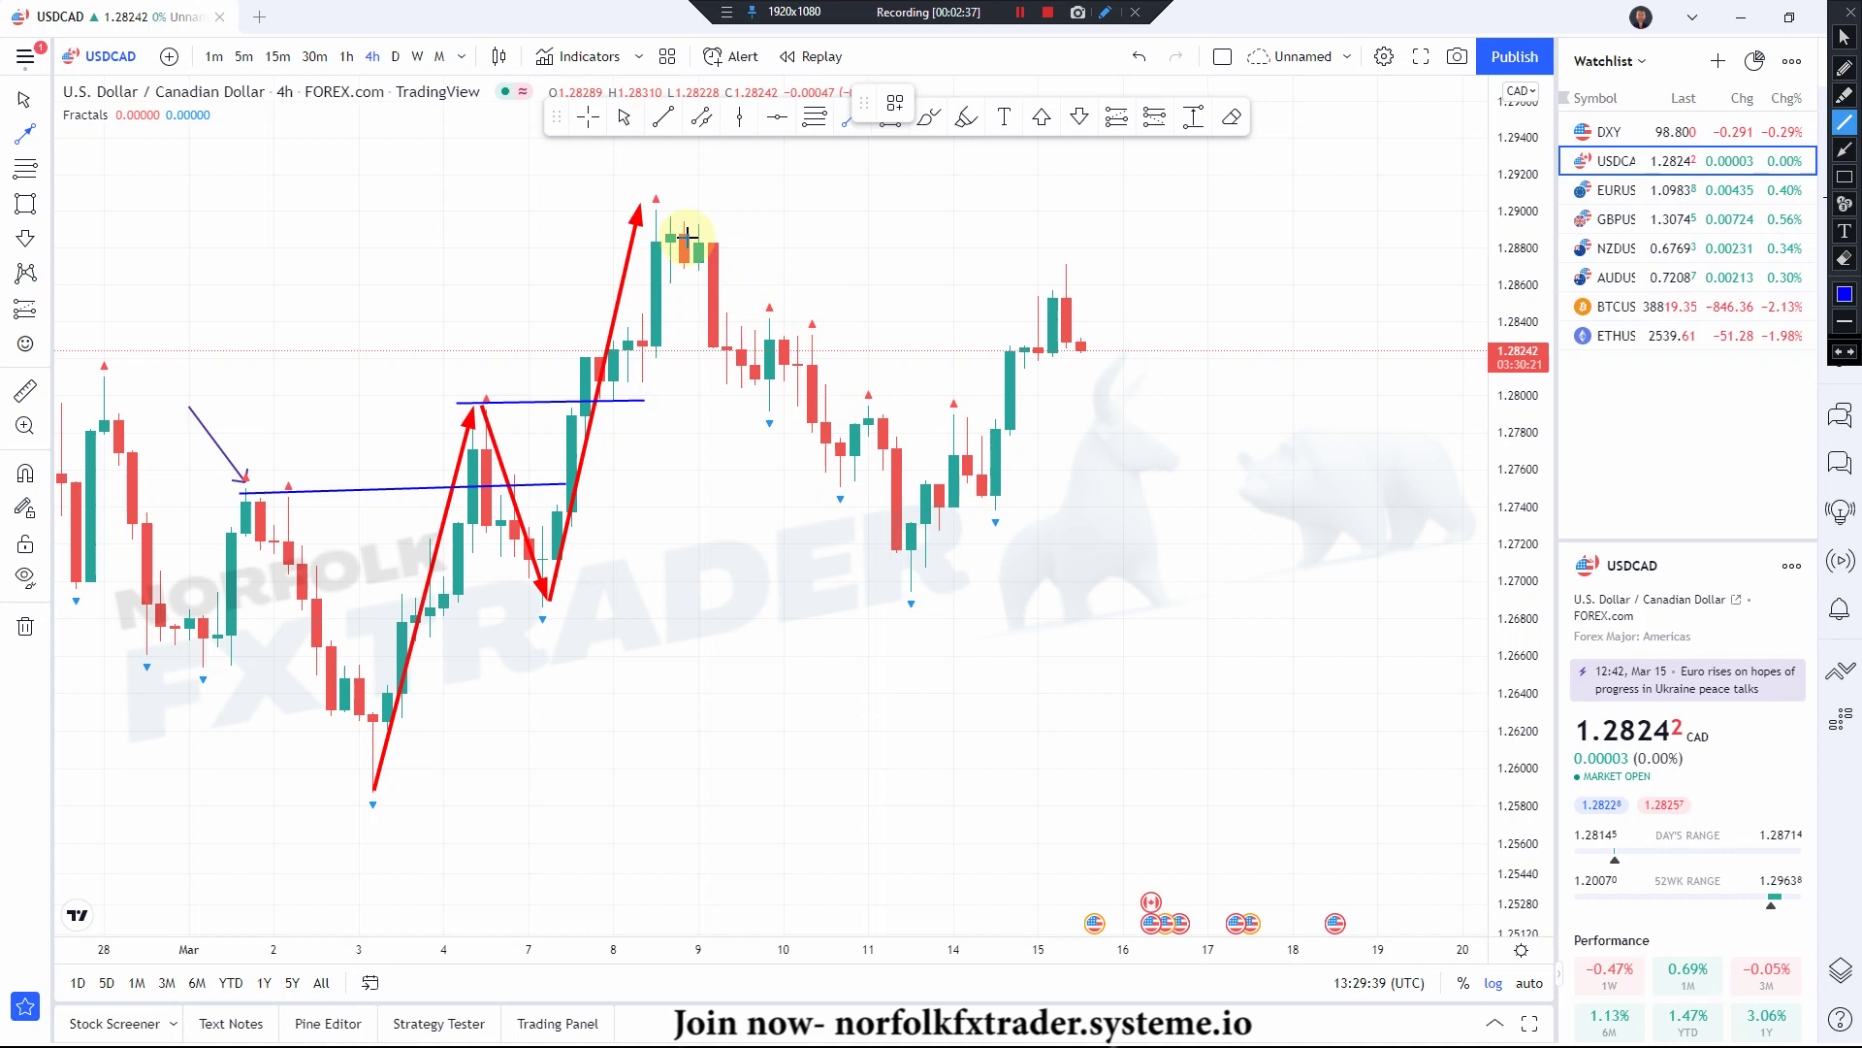
{"action": "left_click", "coordinate": [1841, 155]}
{"action": "mouse_move", "coordinate": [684, 213]}
{"action": "left_mouse_down"}
{"action": "mouse_move", "coordinate": [824, 312]}
{"action": "mouse_move", "coordinate": [915, 555]}
{"action": "left_mouse_up"}
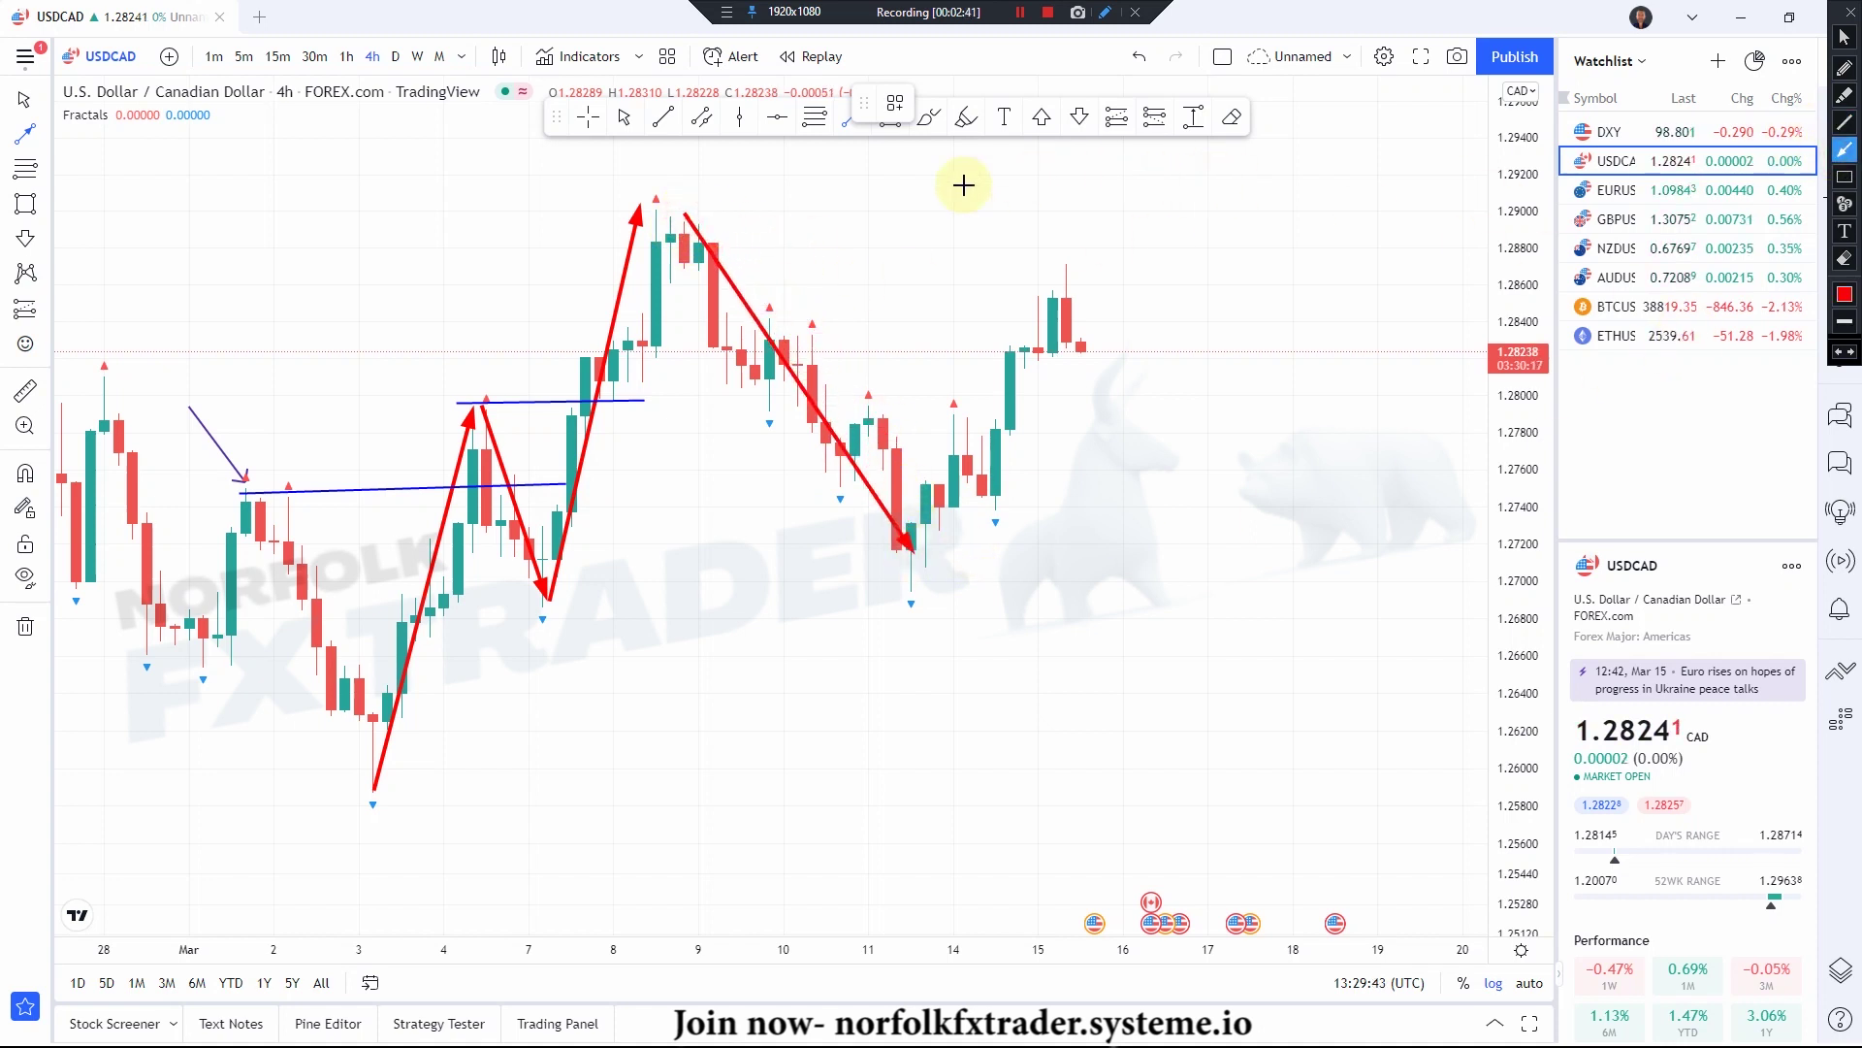
- Clear all screen annotations and delete the arrow from the chart
{"action": "left_click", "coordinate": [1847, 264]}
{"action": "left_click", "coordinate": [1843, 37]}
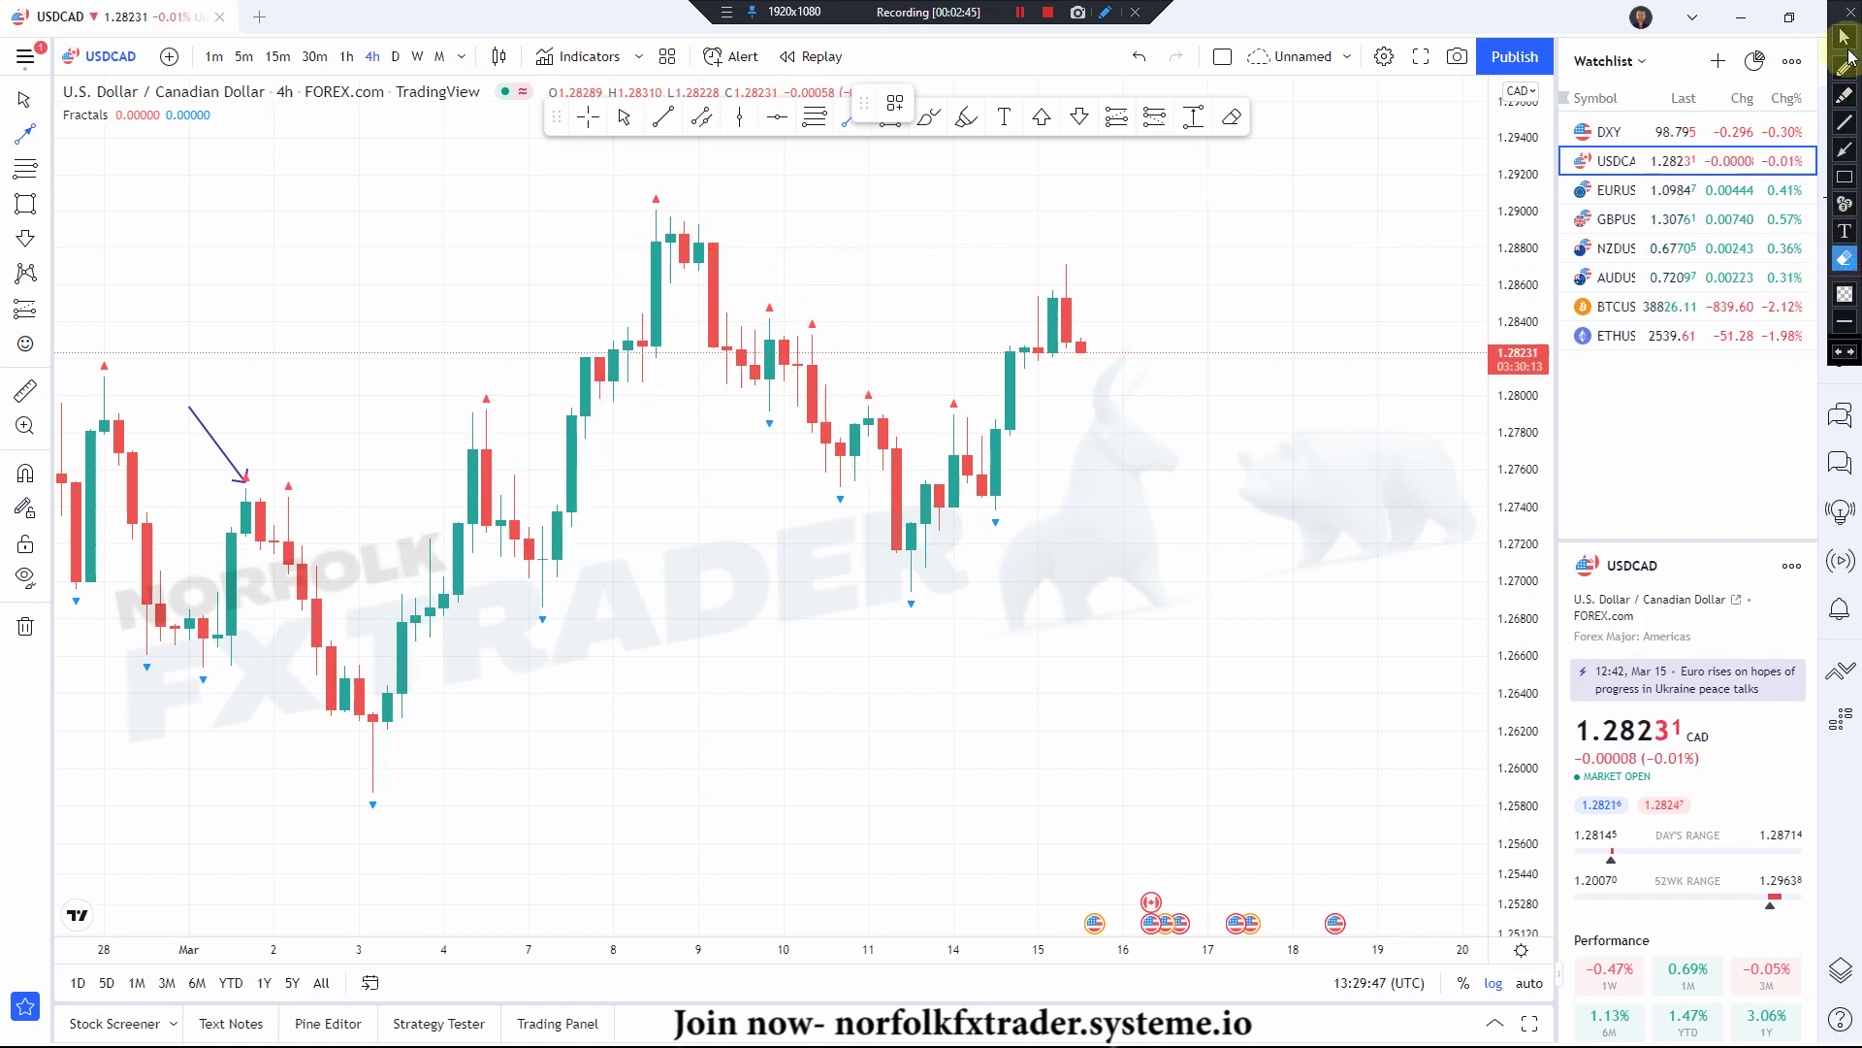
{"action": "left_click", "coordinate": [23, 627]}
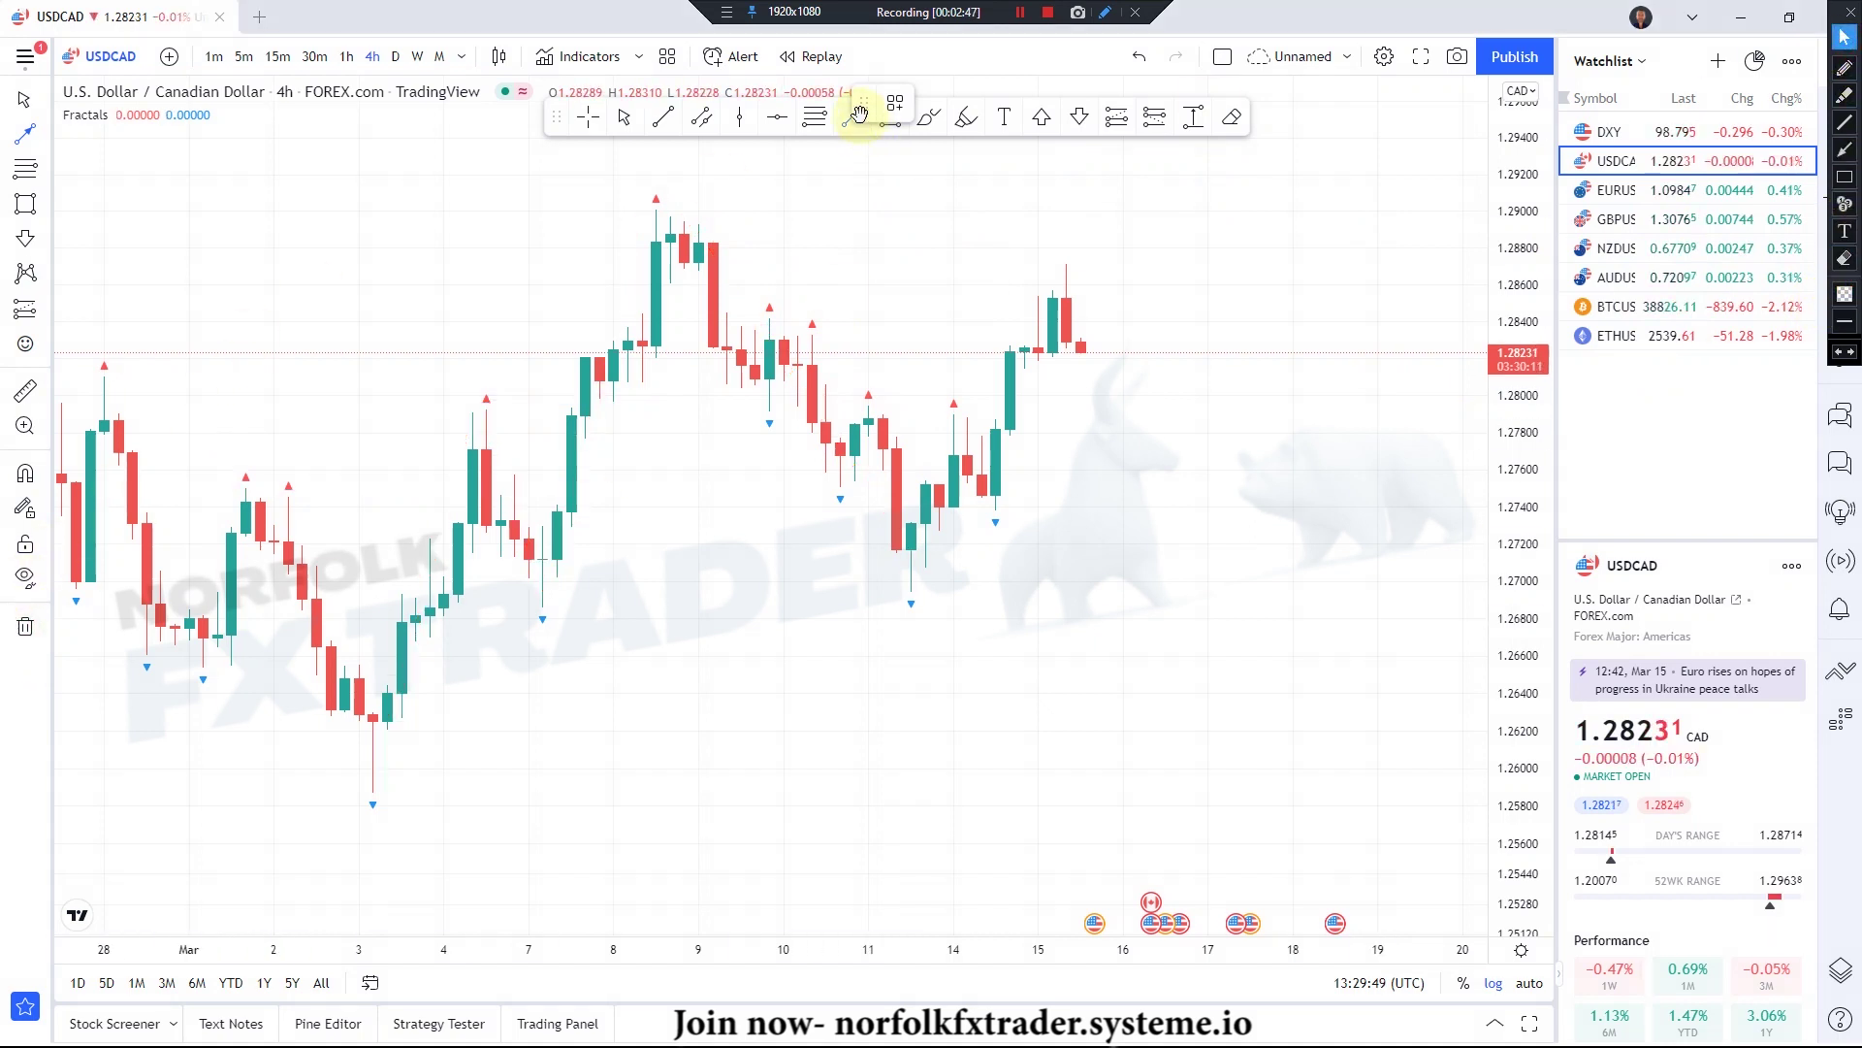
- Draw a rectangle zone from the 7 March low candle to 16 March and adjust it to span 1.26843 to 1.27233
{"action": "left_click", "coordinate": [588, 117]}
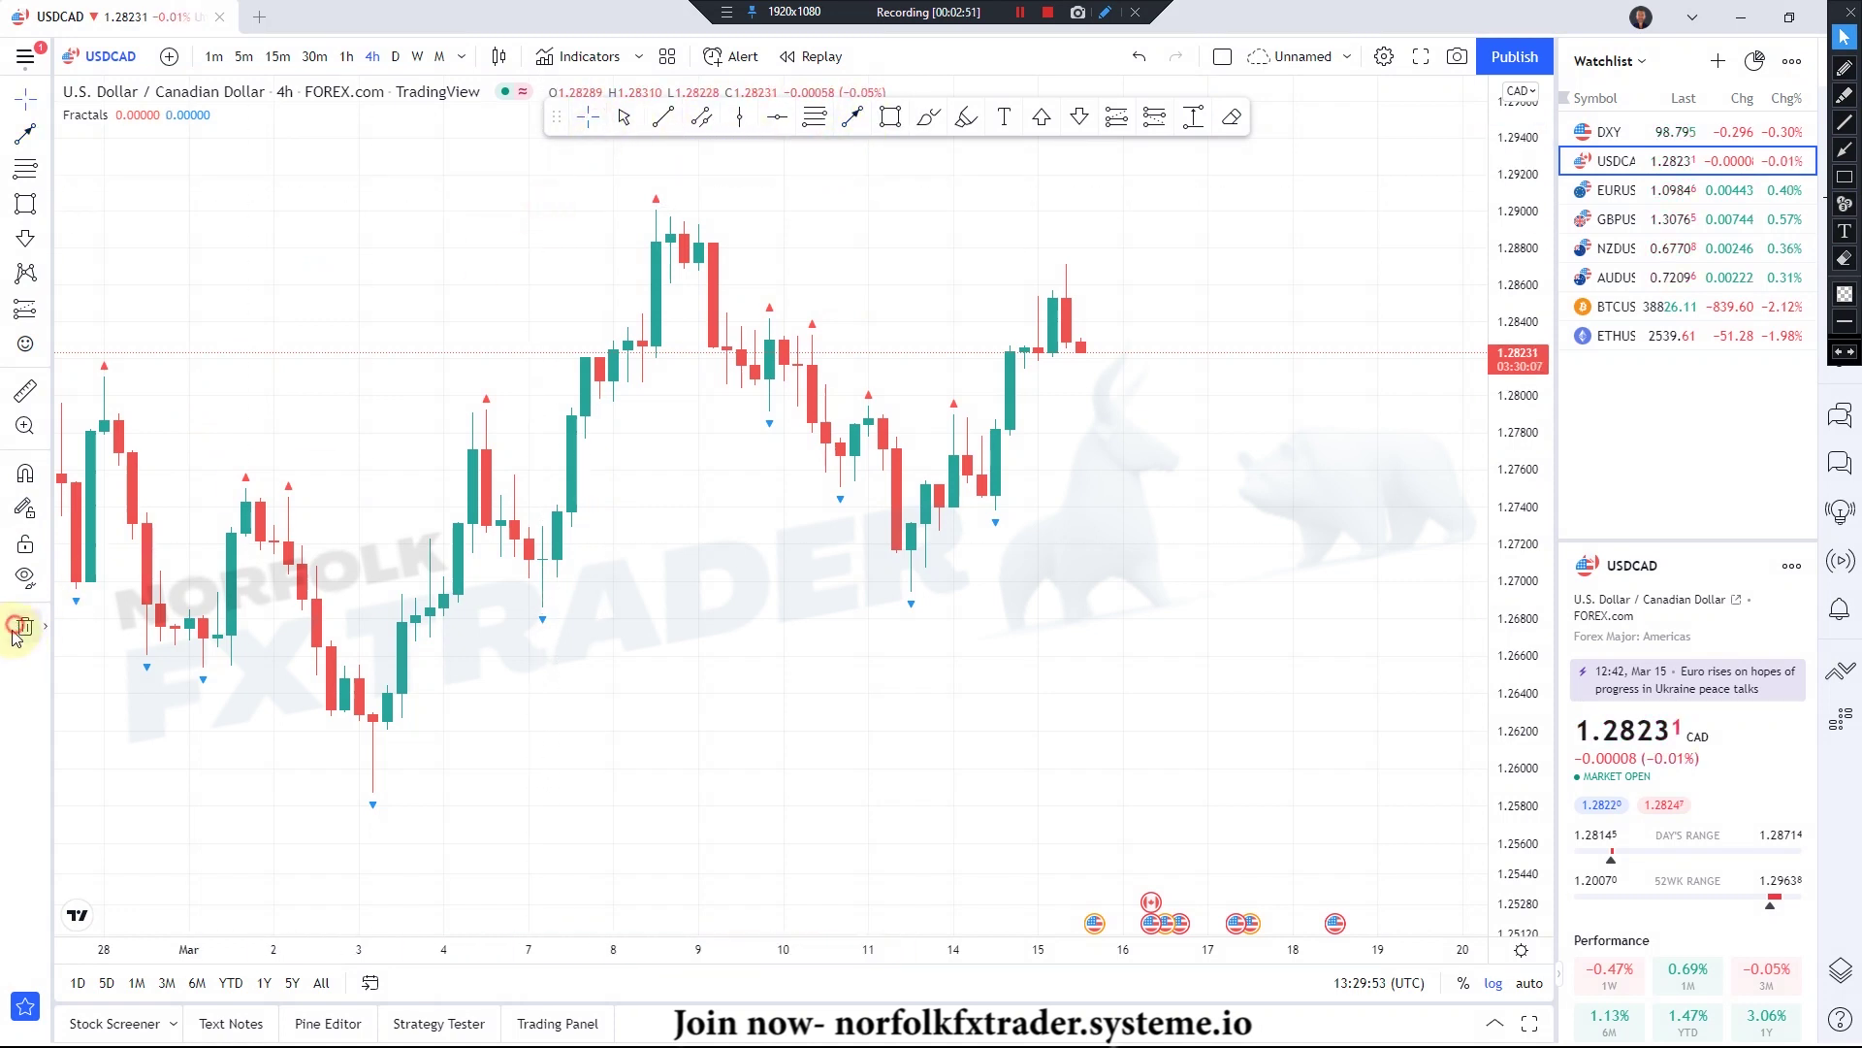
{"action": "left_click", "coordinate": [891, 118]}
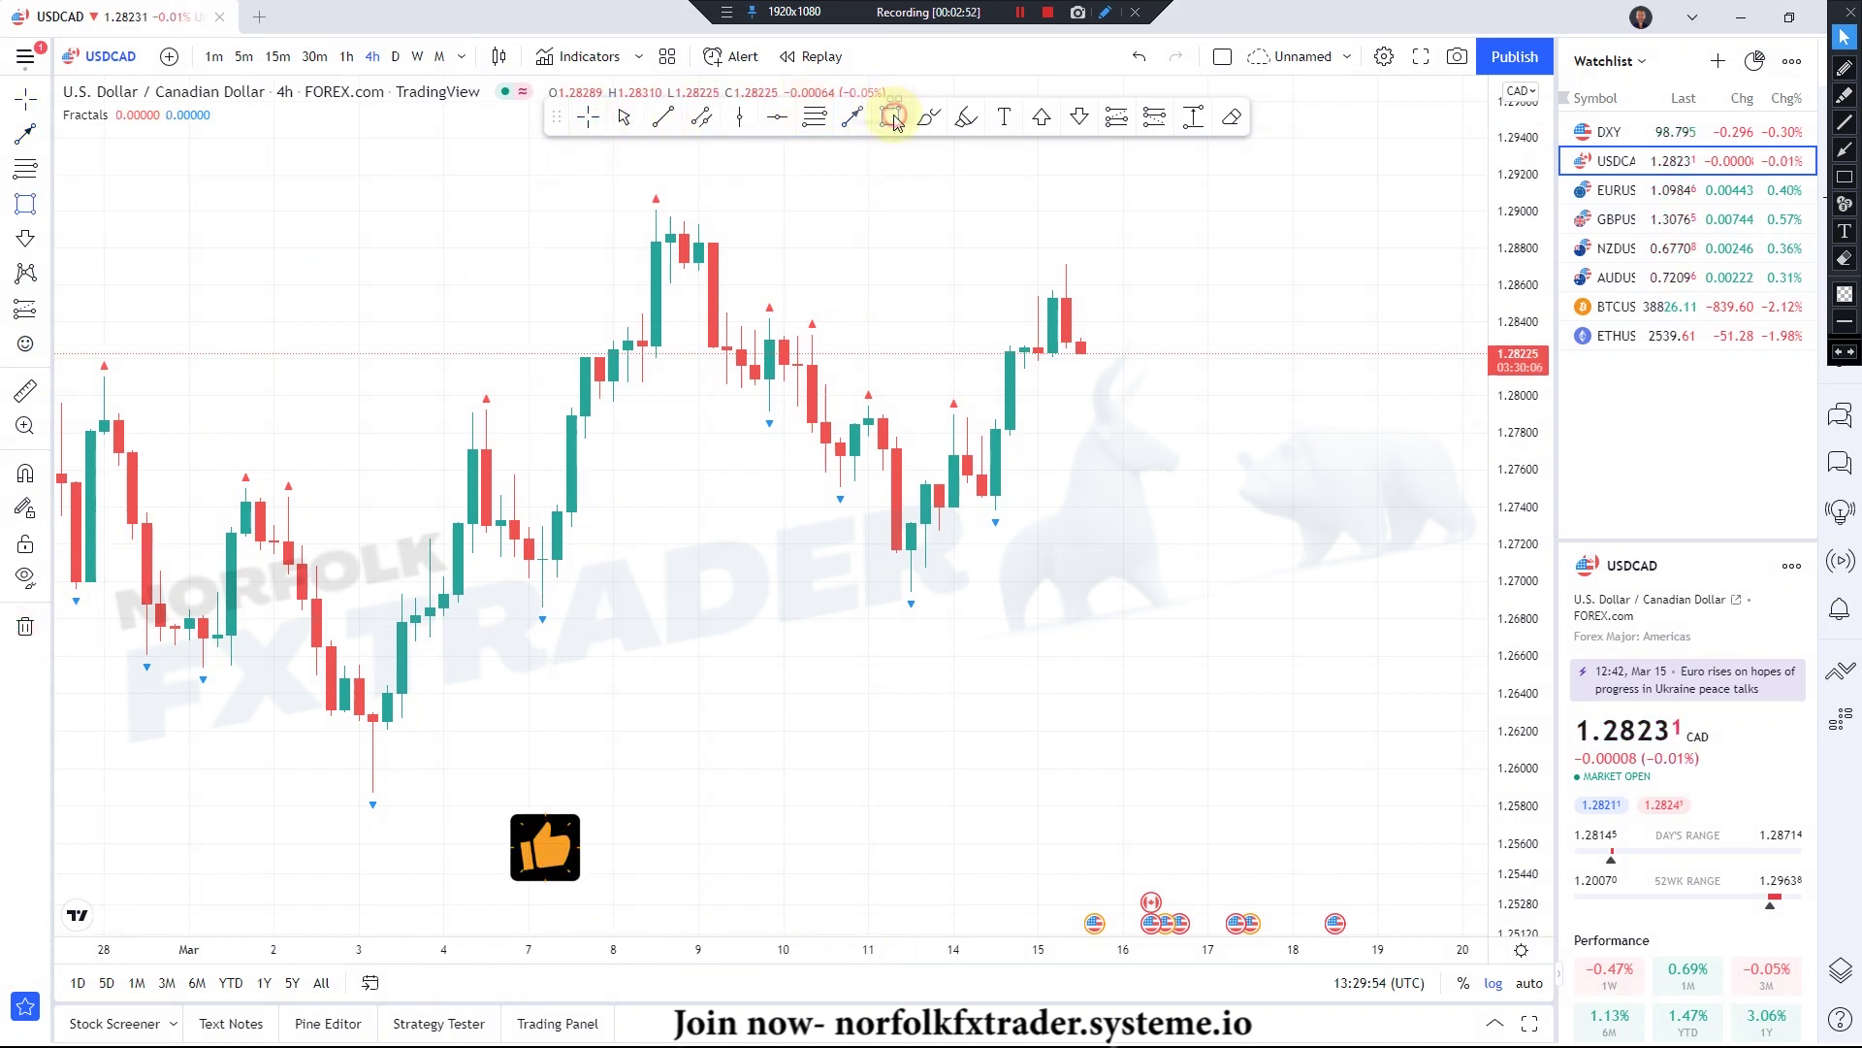
{"action": "left_click", "coordinate": [514, 523]}
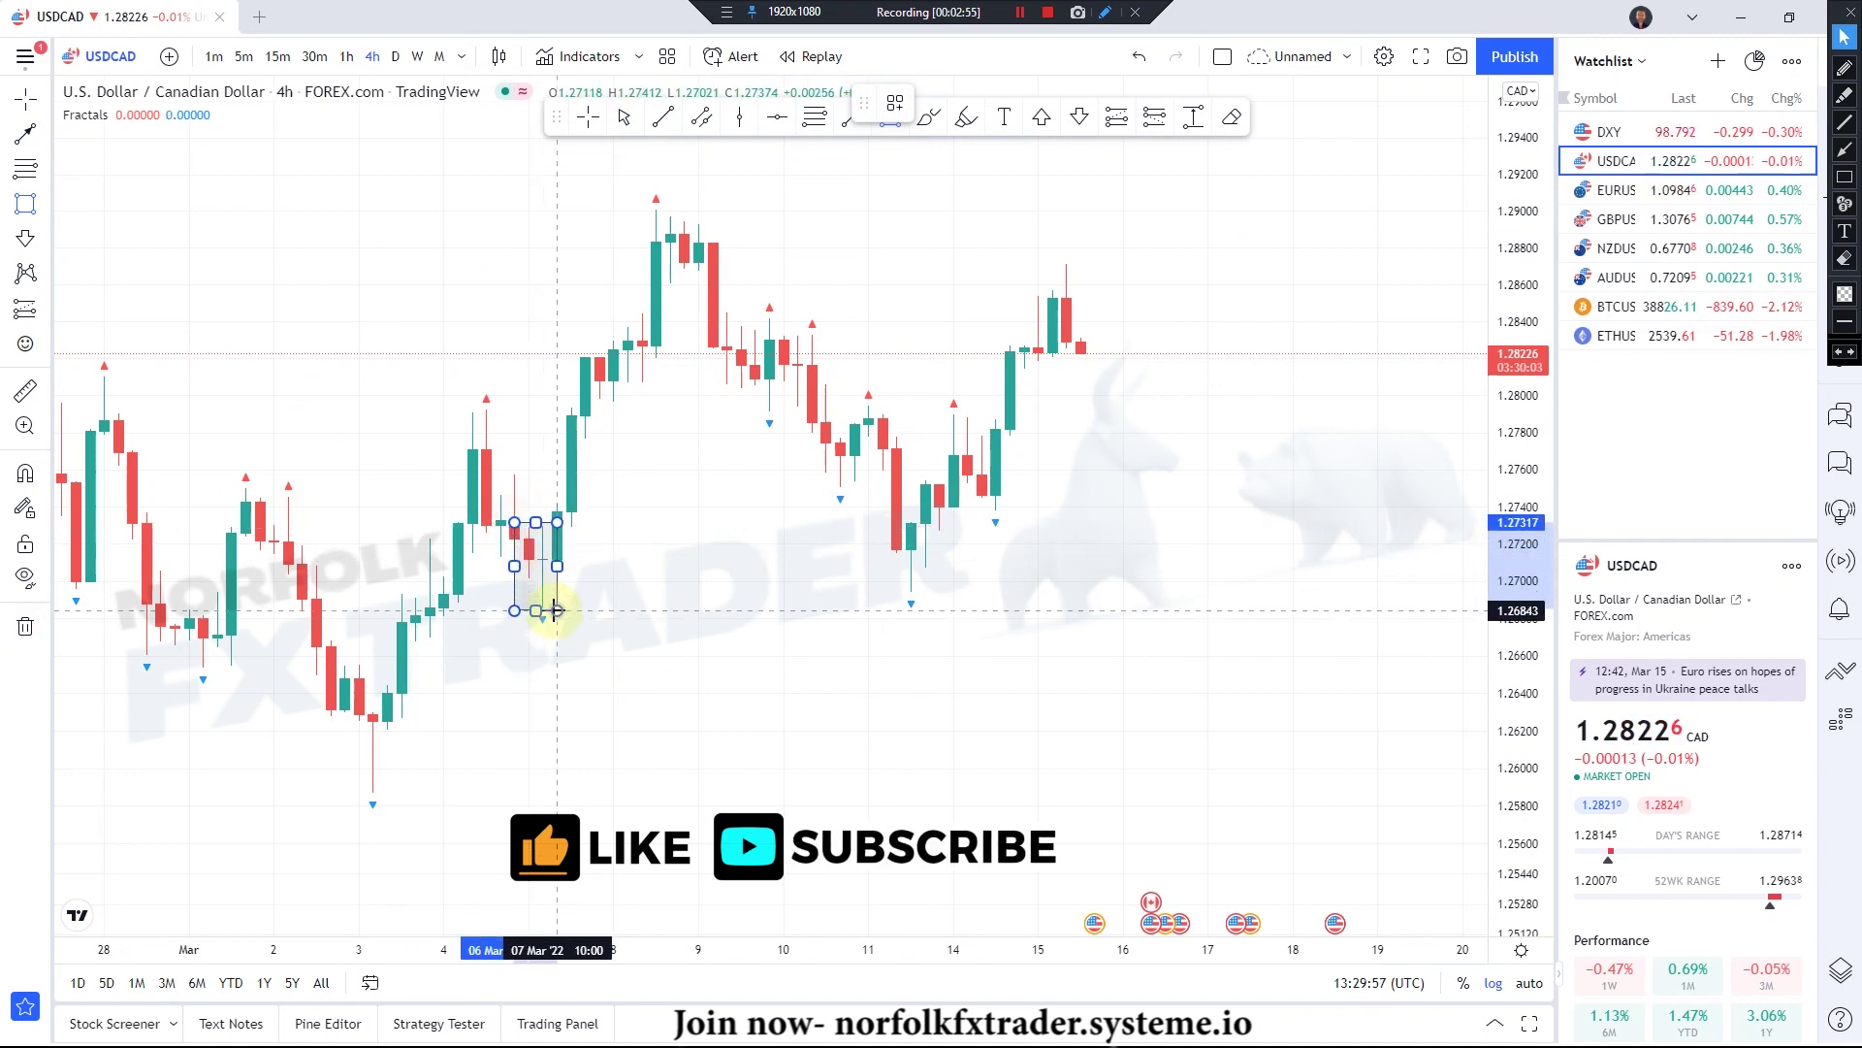
{"action": "left_click", "coordinate": [1137, 610]}
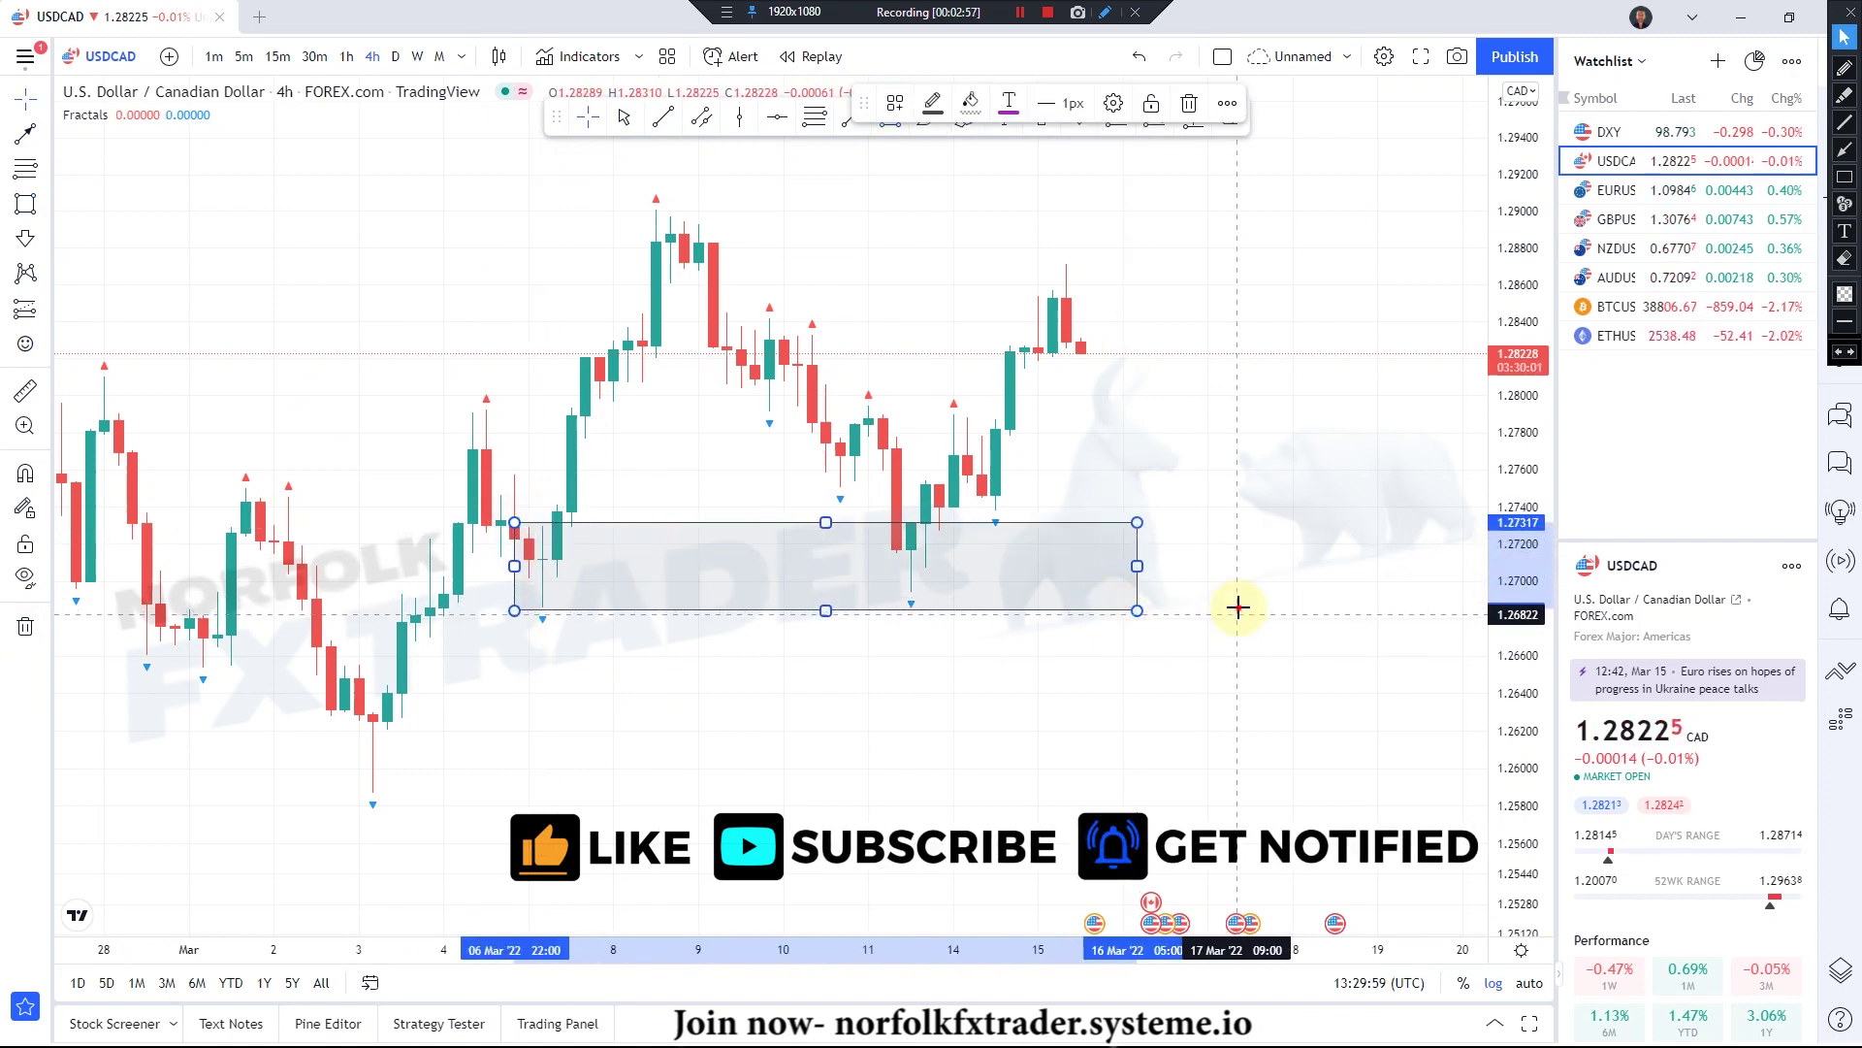
{"action": "left_click", "coordinate": [1237, 609]}
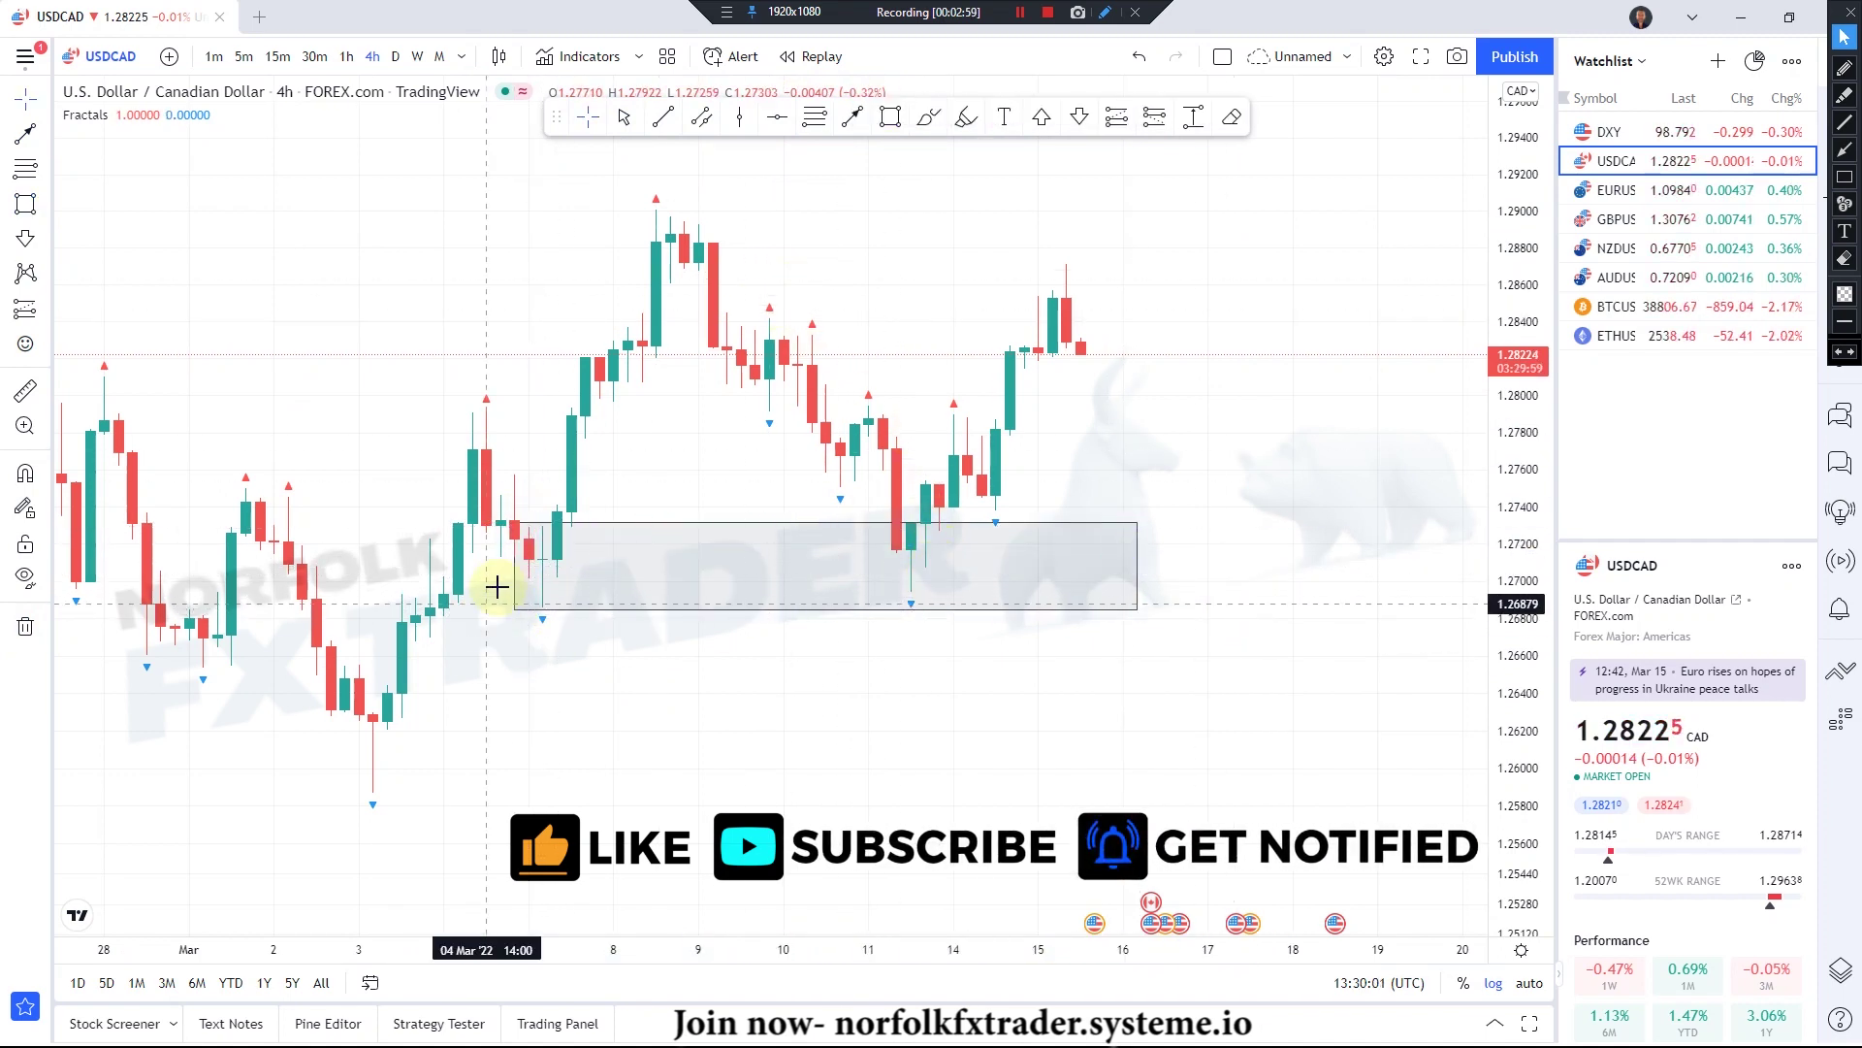
{"action": "left_click_drag", "start_coordinate": [514, 523], "coordinate": [526, 537]}
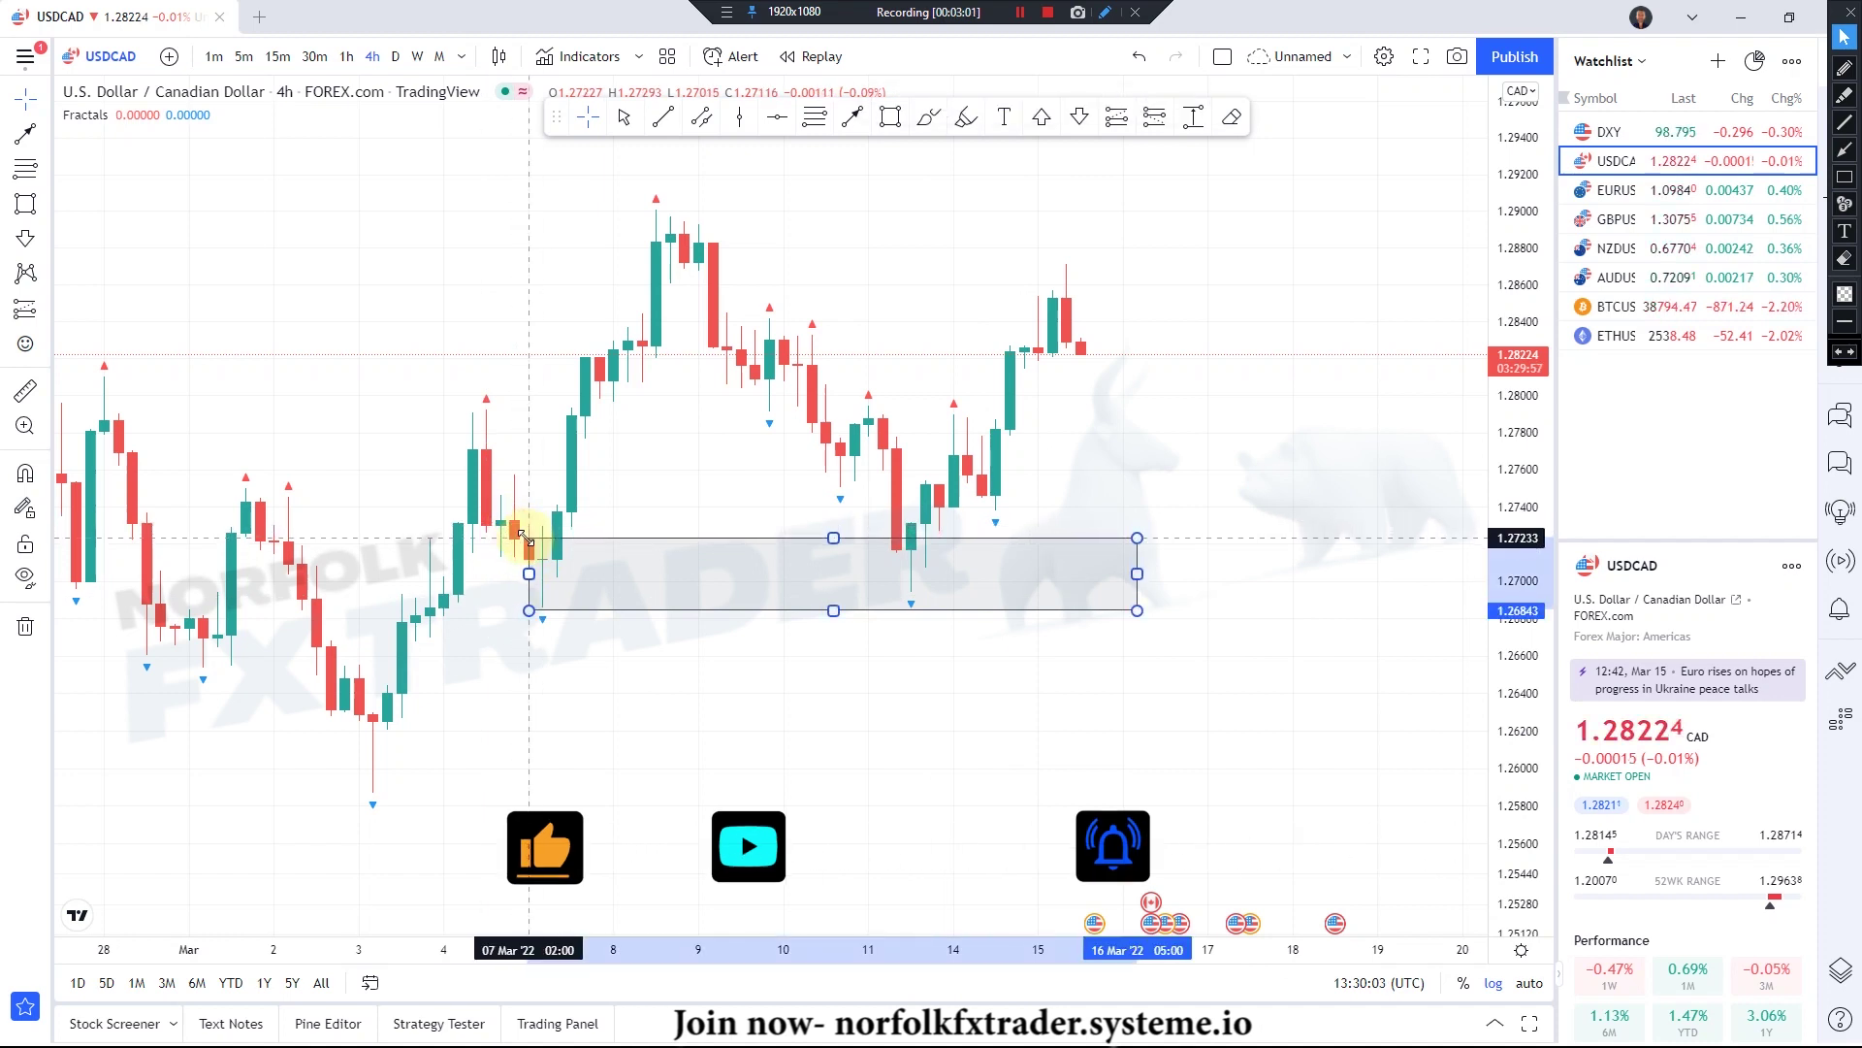
{"action": "left_click", "coordinate": [641, 466]}
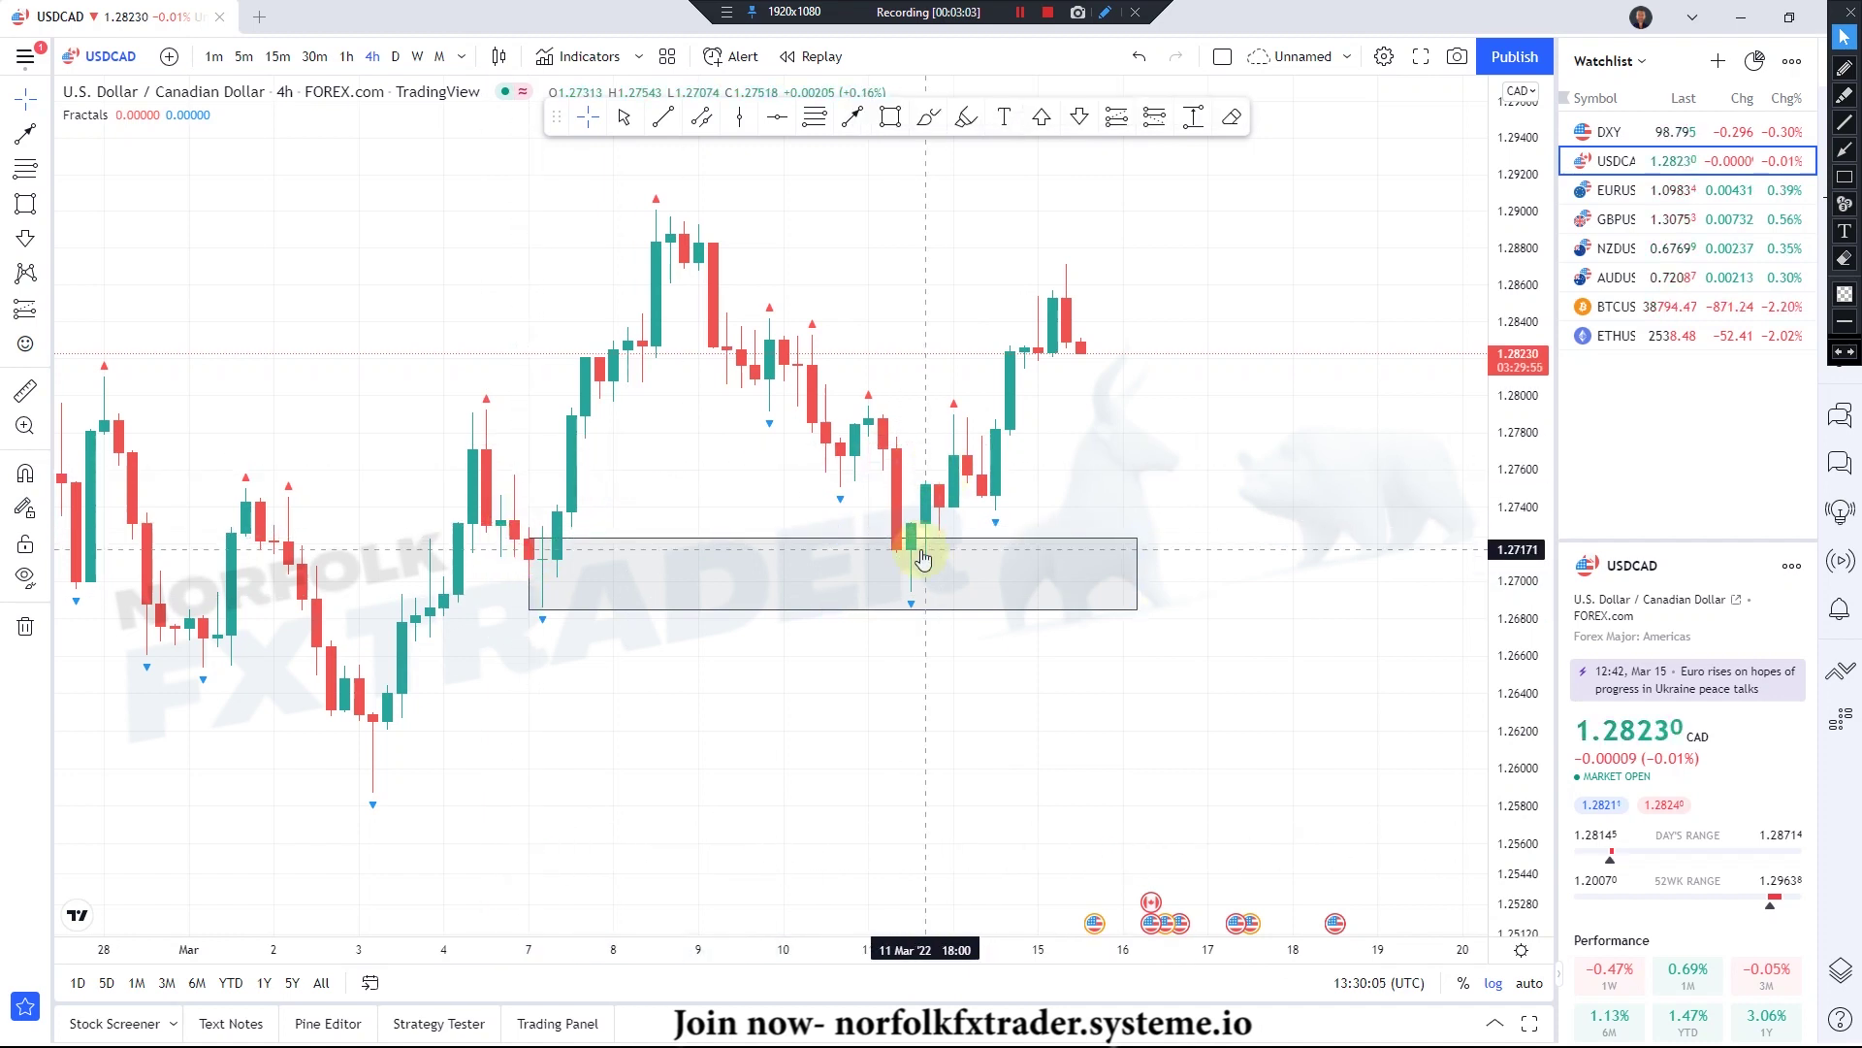
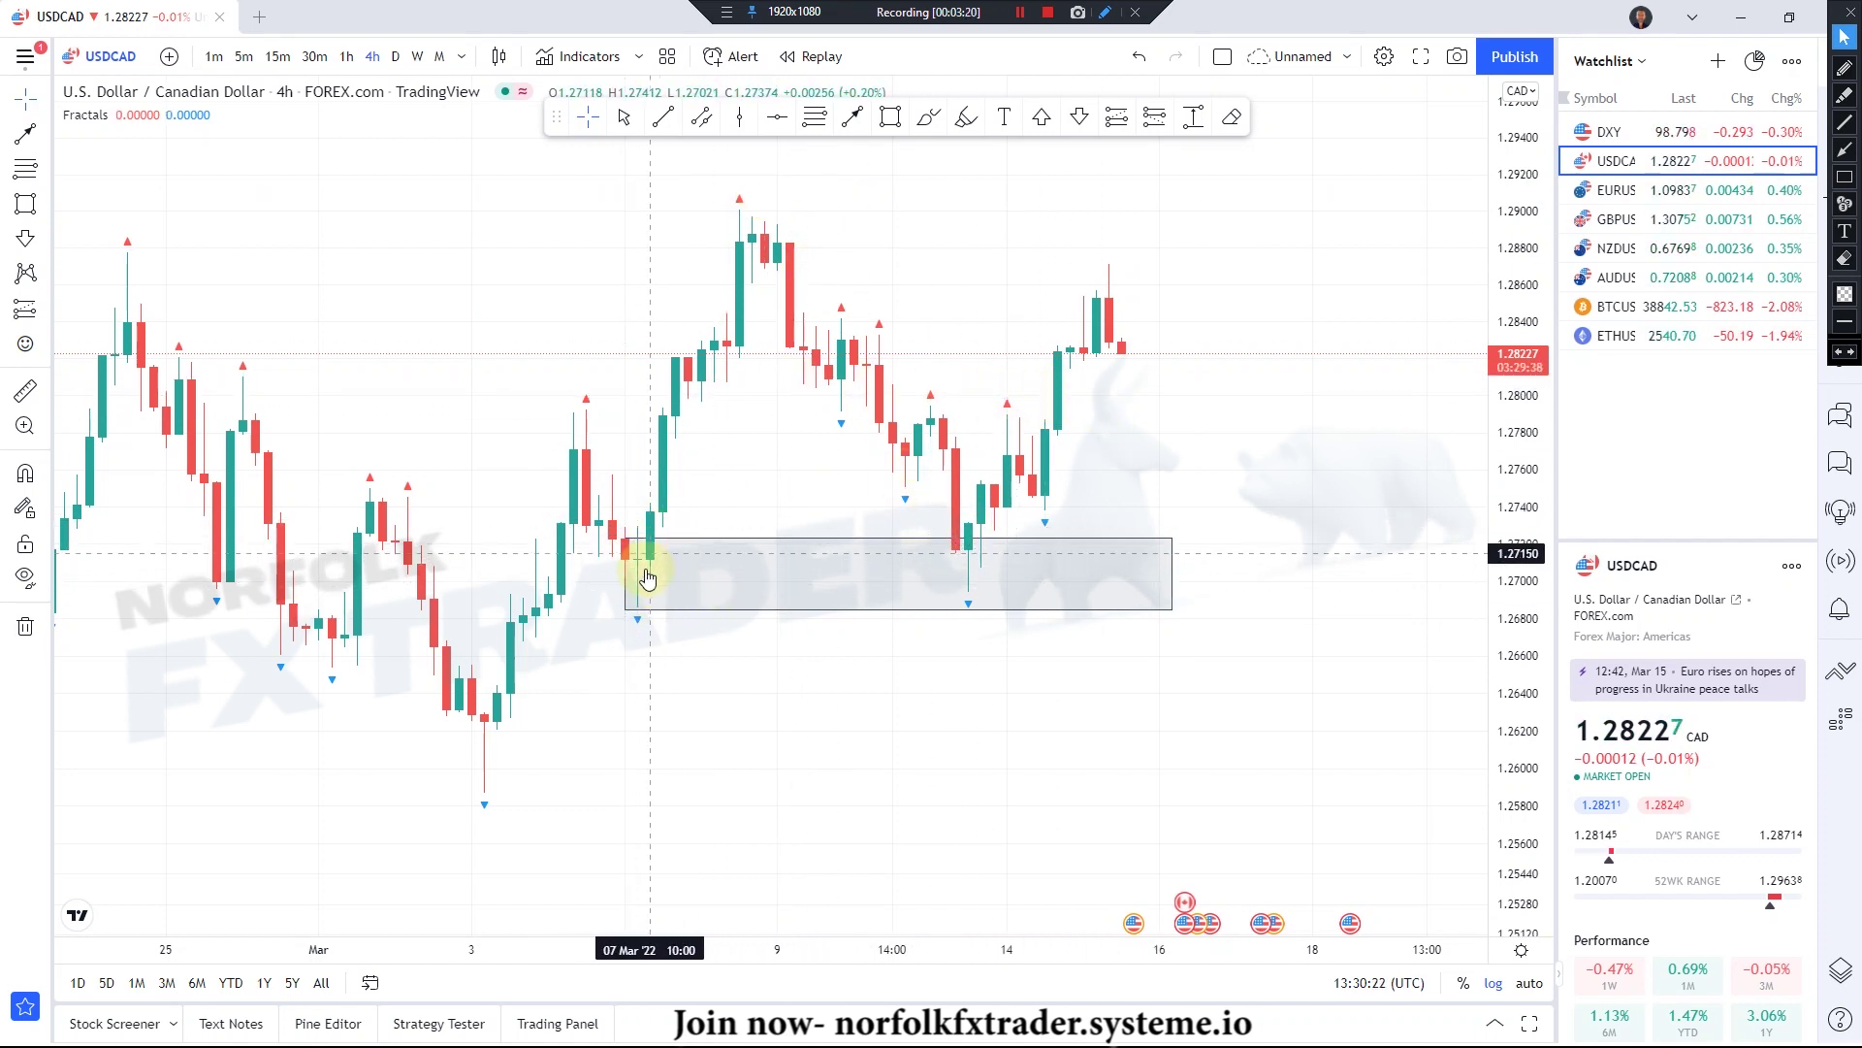
- Draw an arrow from the 7 March low inside the zone up towards the 8 March high
{"action": "left_click", "coordinate": [856, 117]}
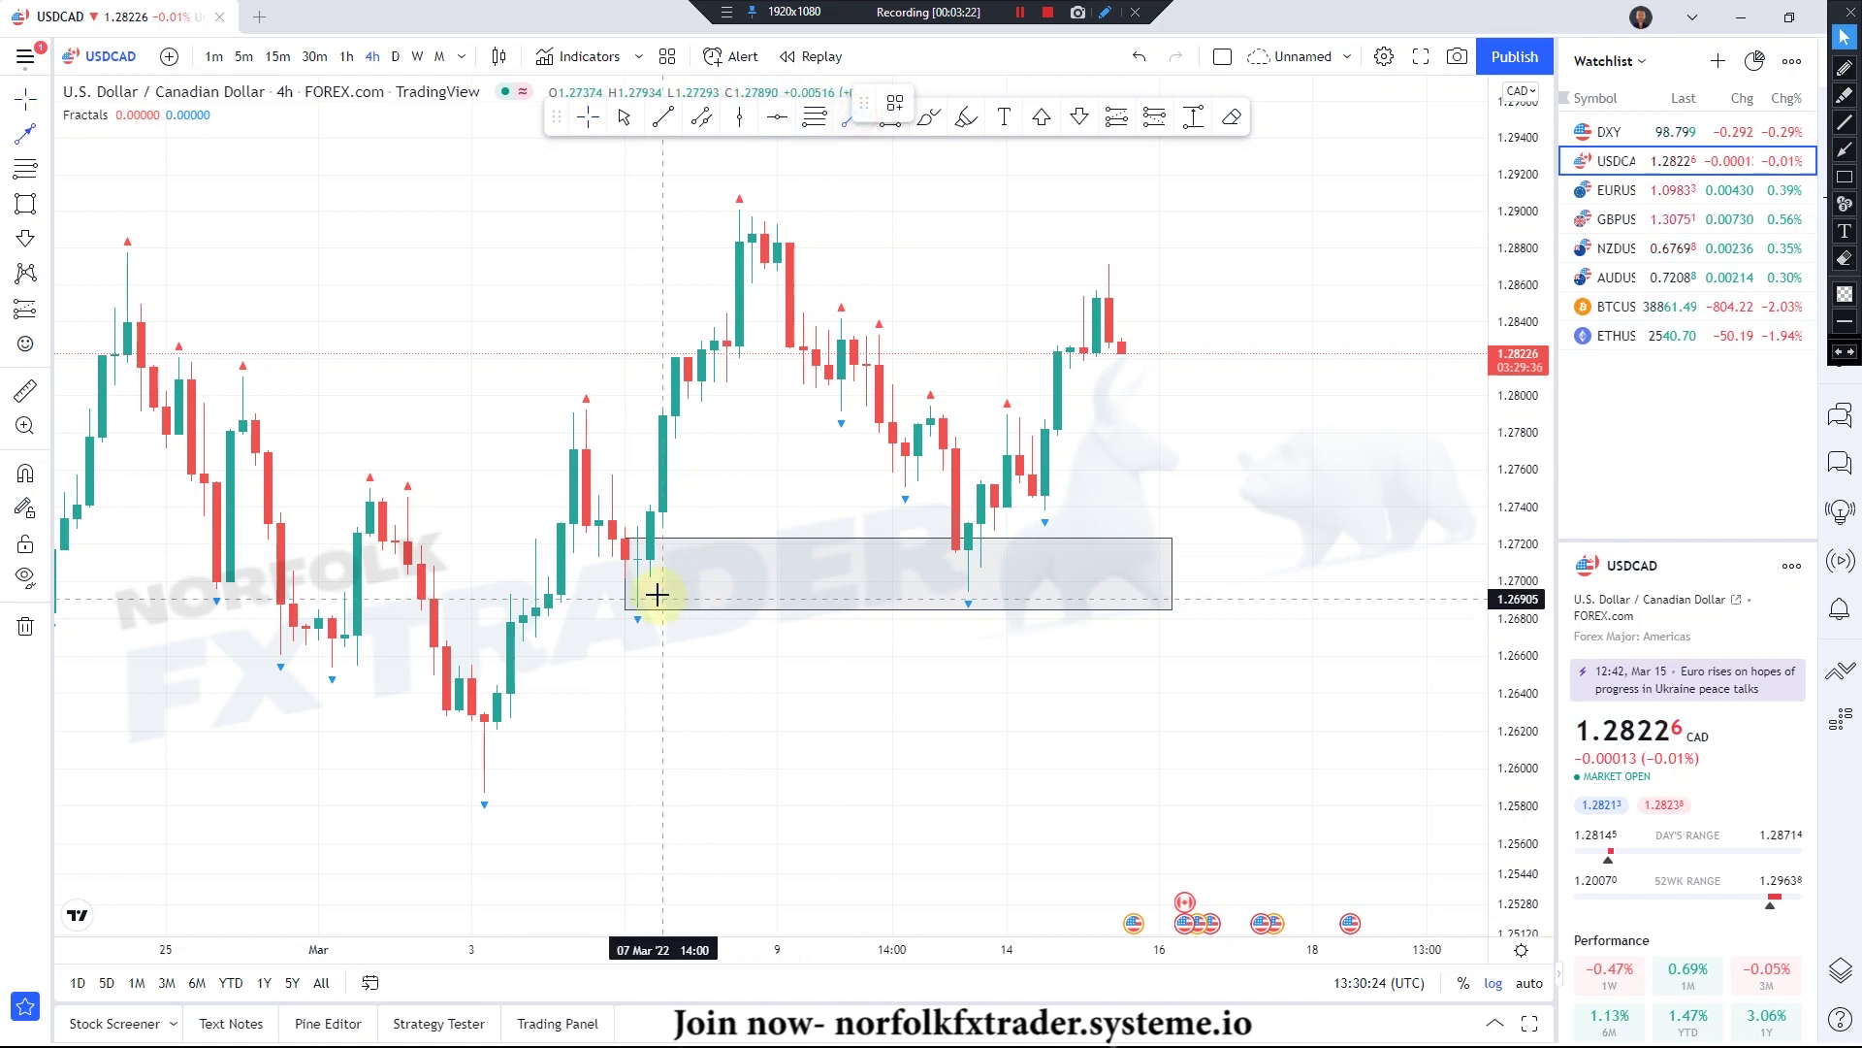
{"action": "left_click", "coordinate": [739, 257]}
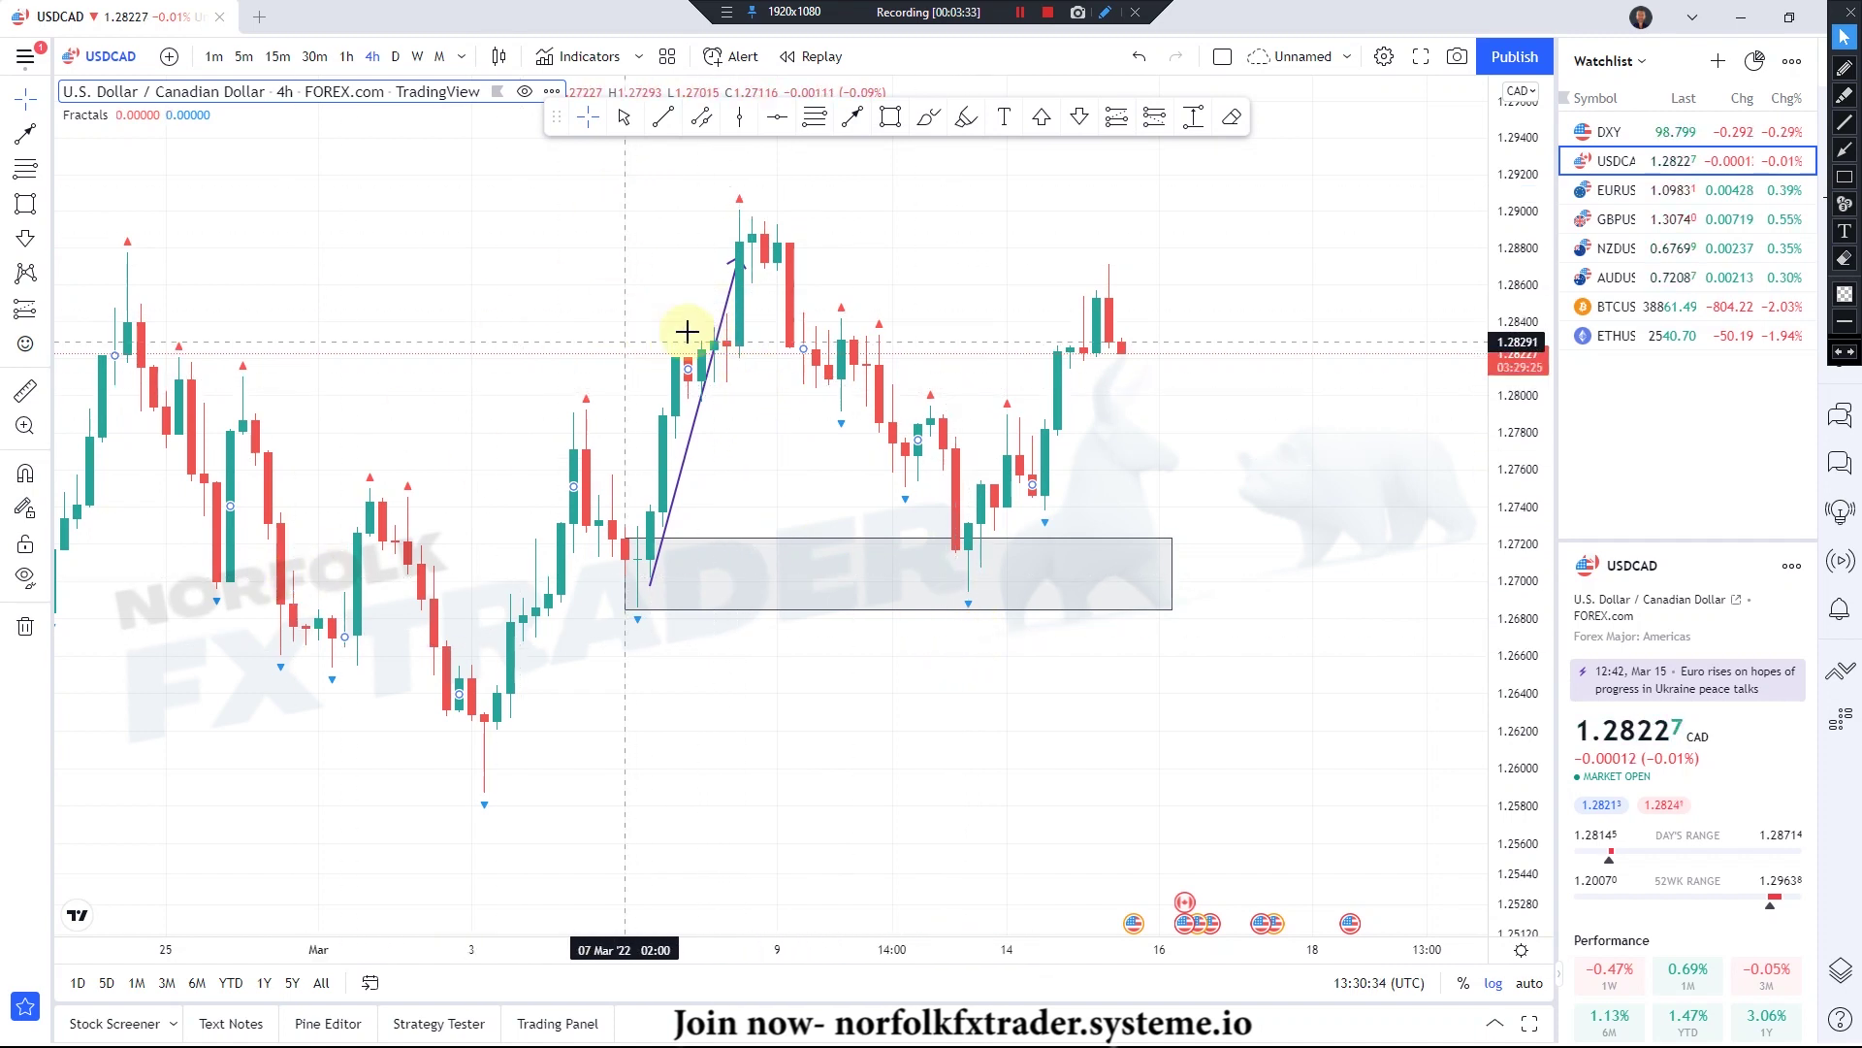
- Delete the upward arrow and the rectangle zone from the chart
{"action": "left_click", "coordinate": [717, 313]}
{"action": "key", "text": "Delete"}
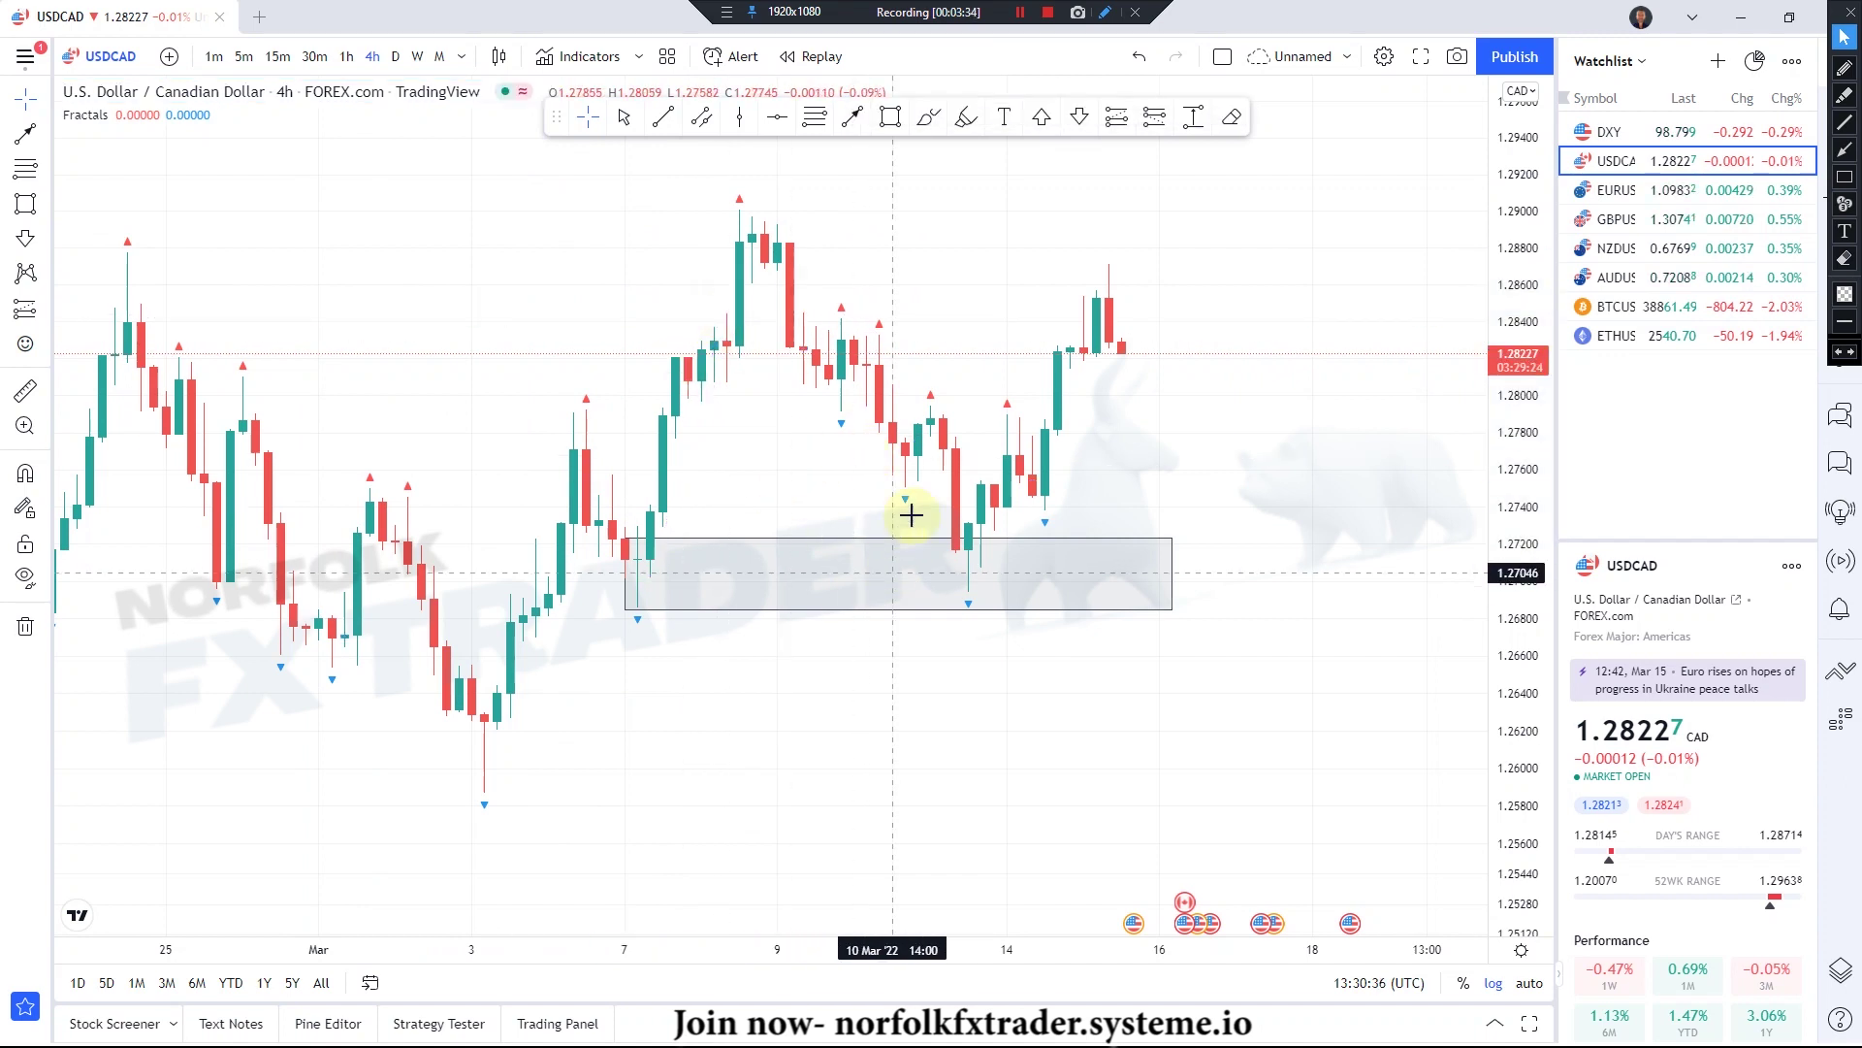
{"action": "left_click", "coordinate": [1169, 538]}
{"action": "key", "text": "Delete"}
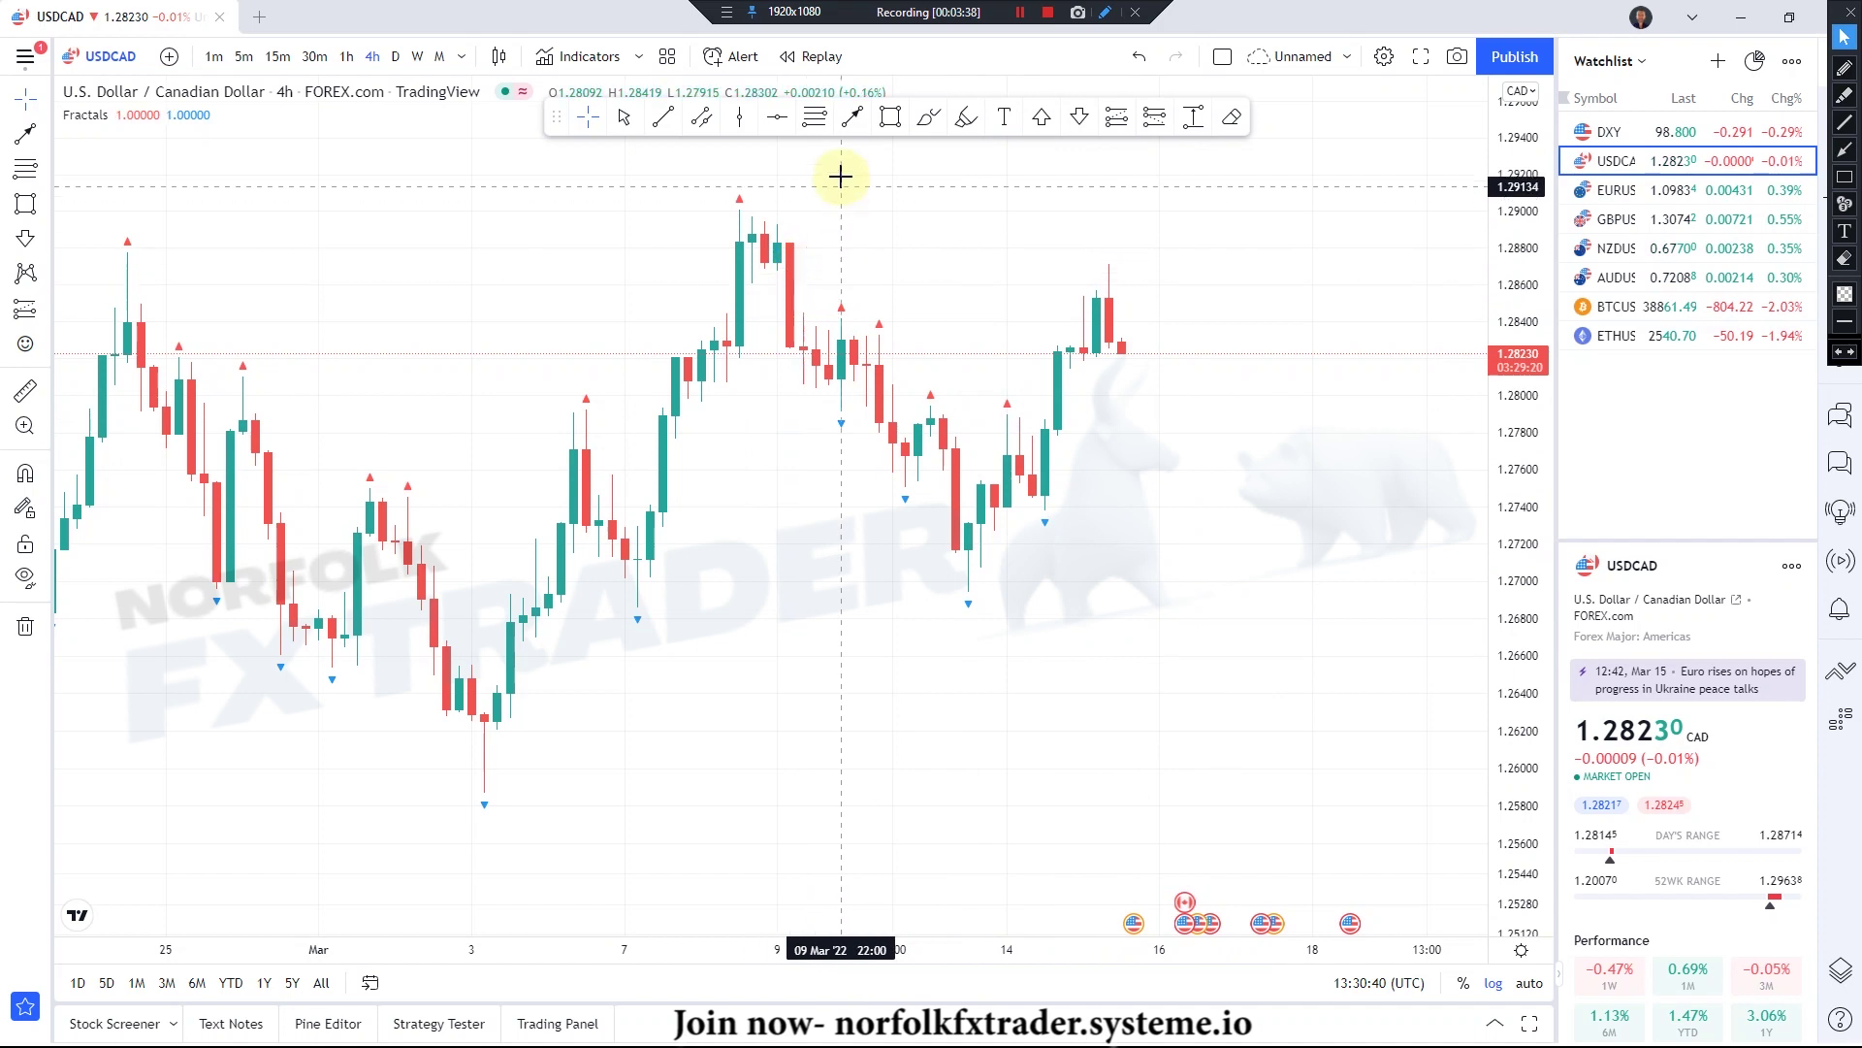
- Draw a descending trend line from the 10 March high at 1.28317 to 14 March at 1.27124 and place an up arrow under the breakout candle
{"action": "left_click", "coordinate": [675, 124]}
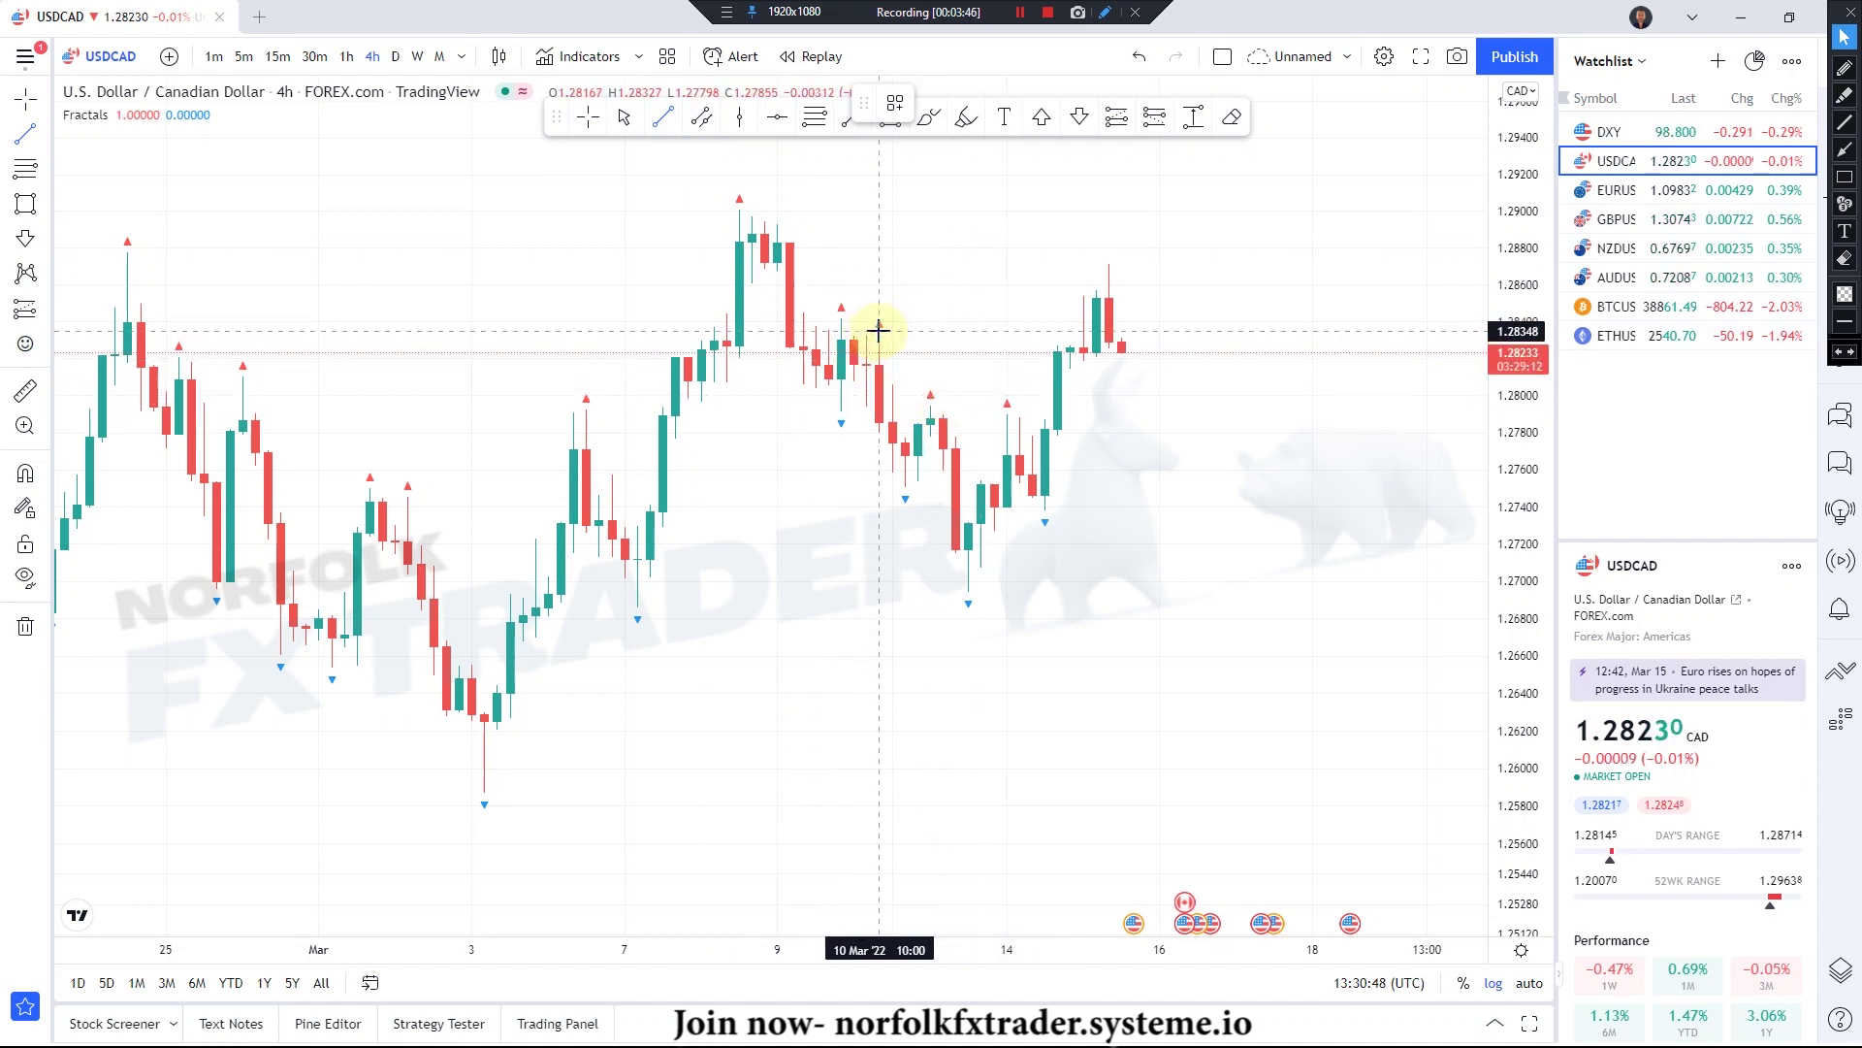
{"action": "left_click_drag", "start_coordinate": [879, 336], "coordinate": [1070, 556]}
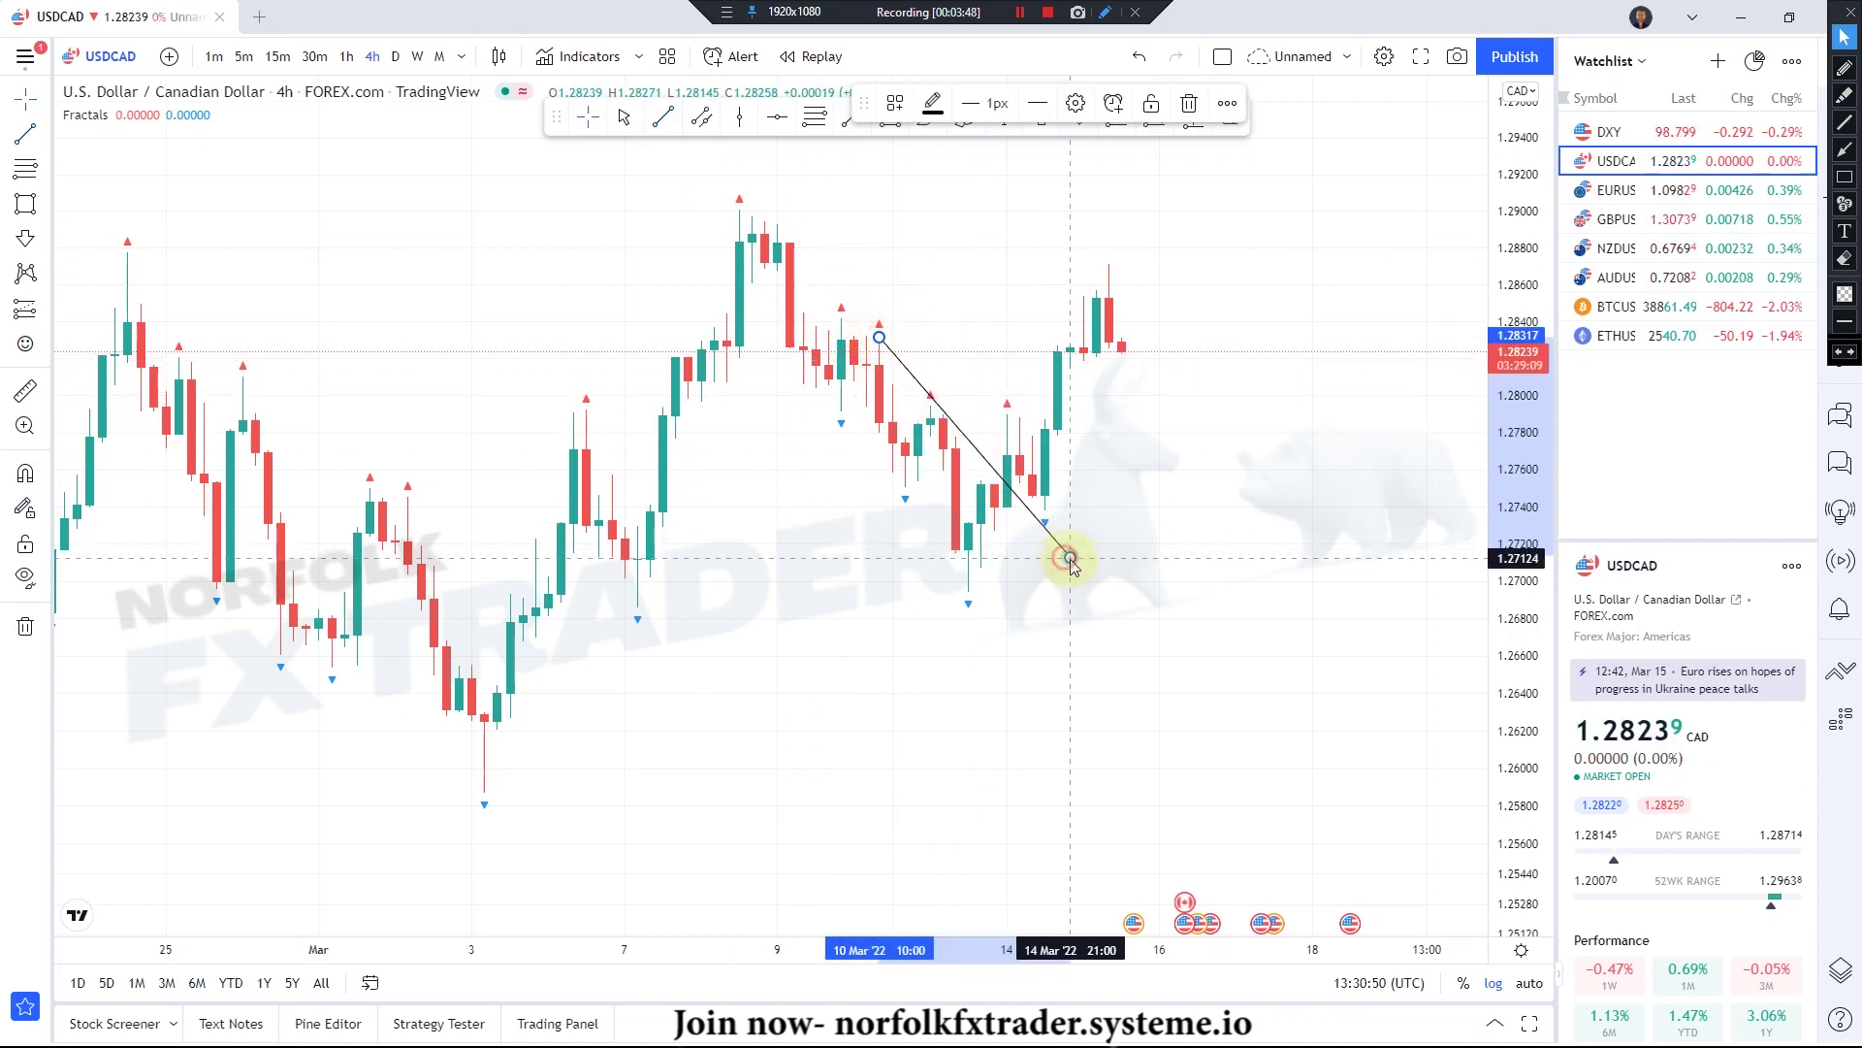
{"action": "scroll", "coordinate": [1026, 607], "scroll_direction": "up", "scroll_amount": 5}
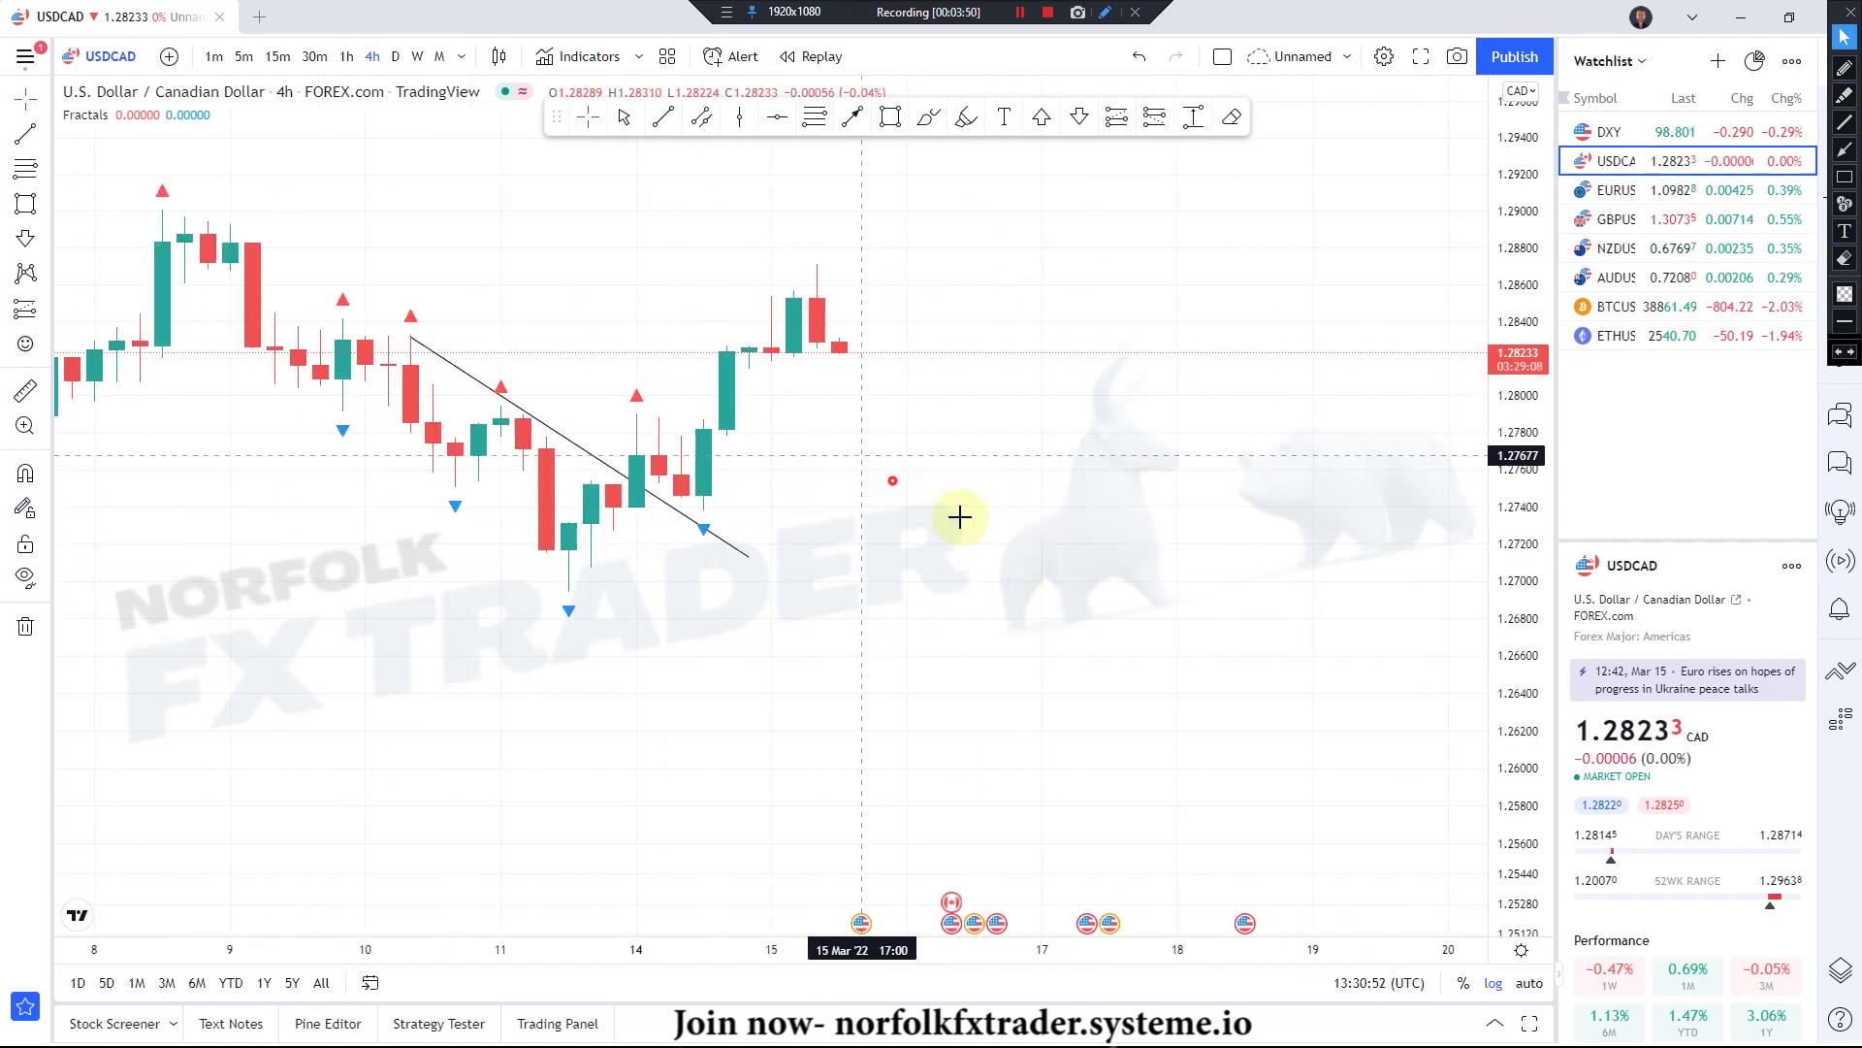
{"action": "left_click_drag", "start_coordinate": [1235, 513], "coordinate": [1215, 500]}
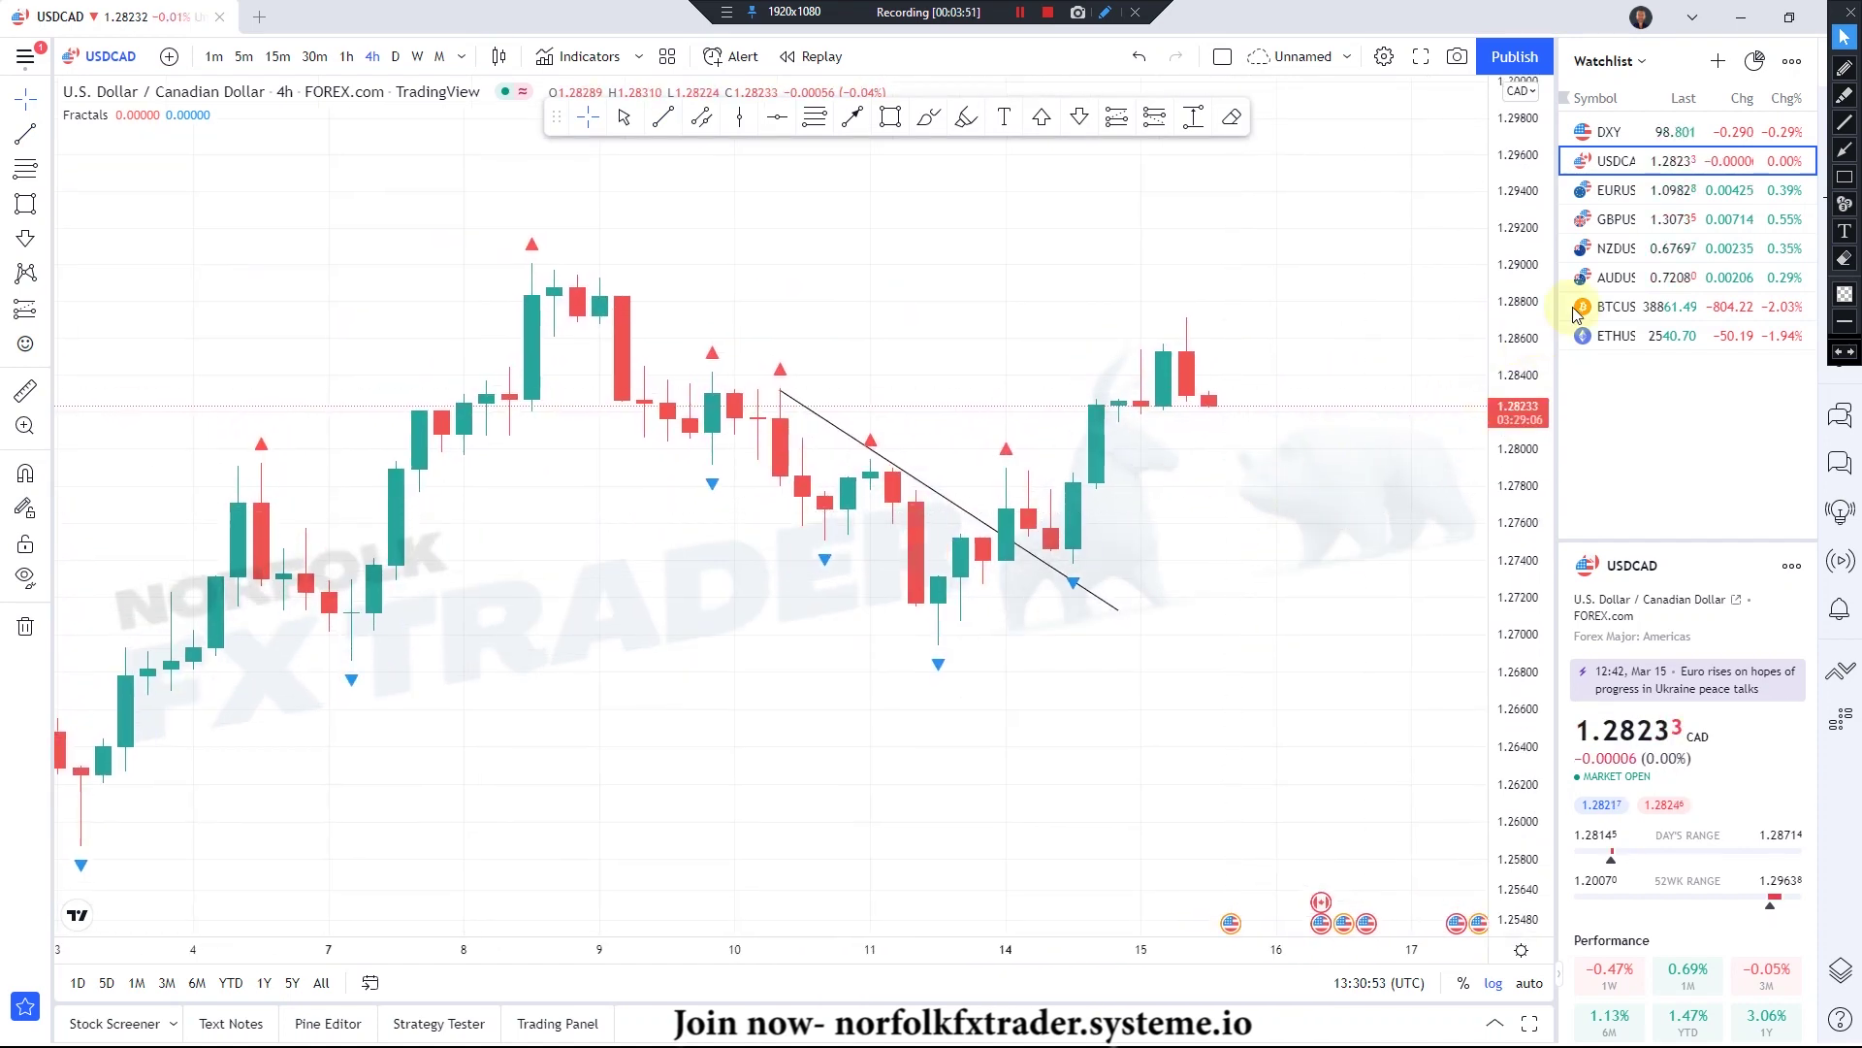
{"action": "left_click", "coordinate": [1042, 127]}
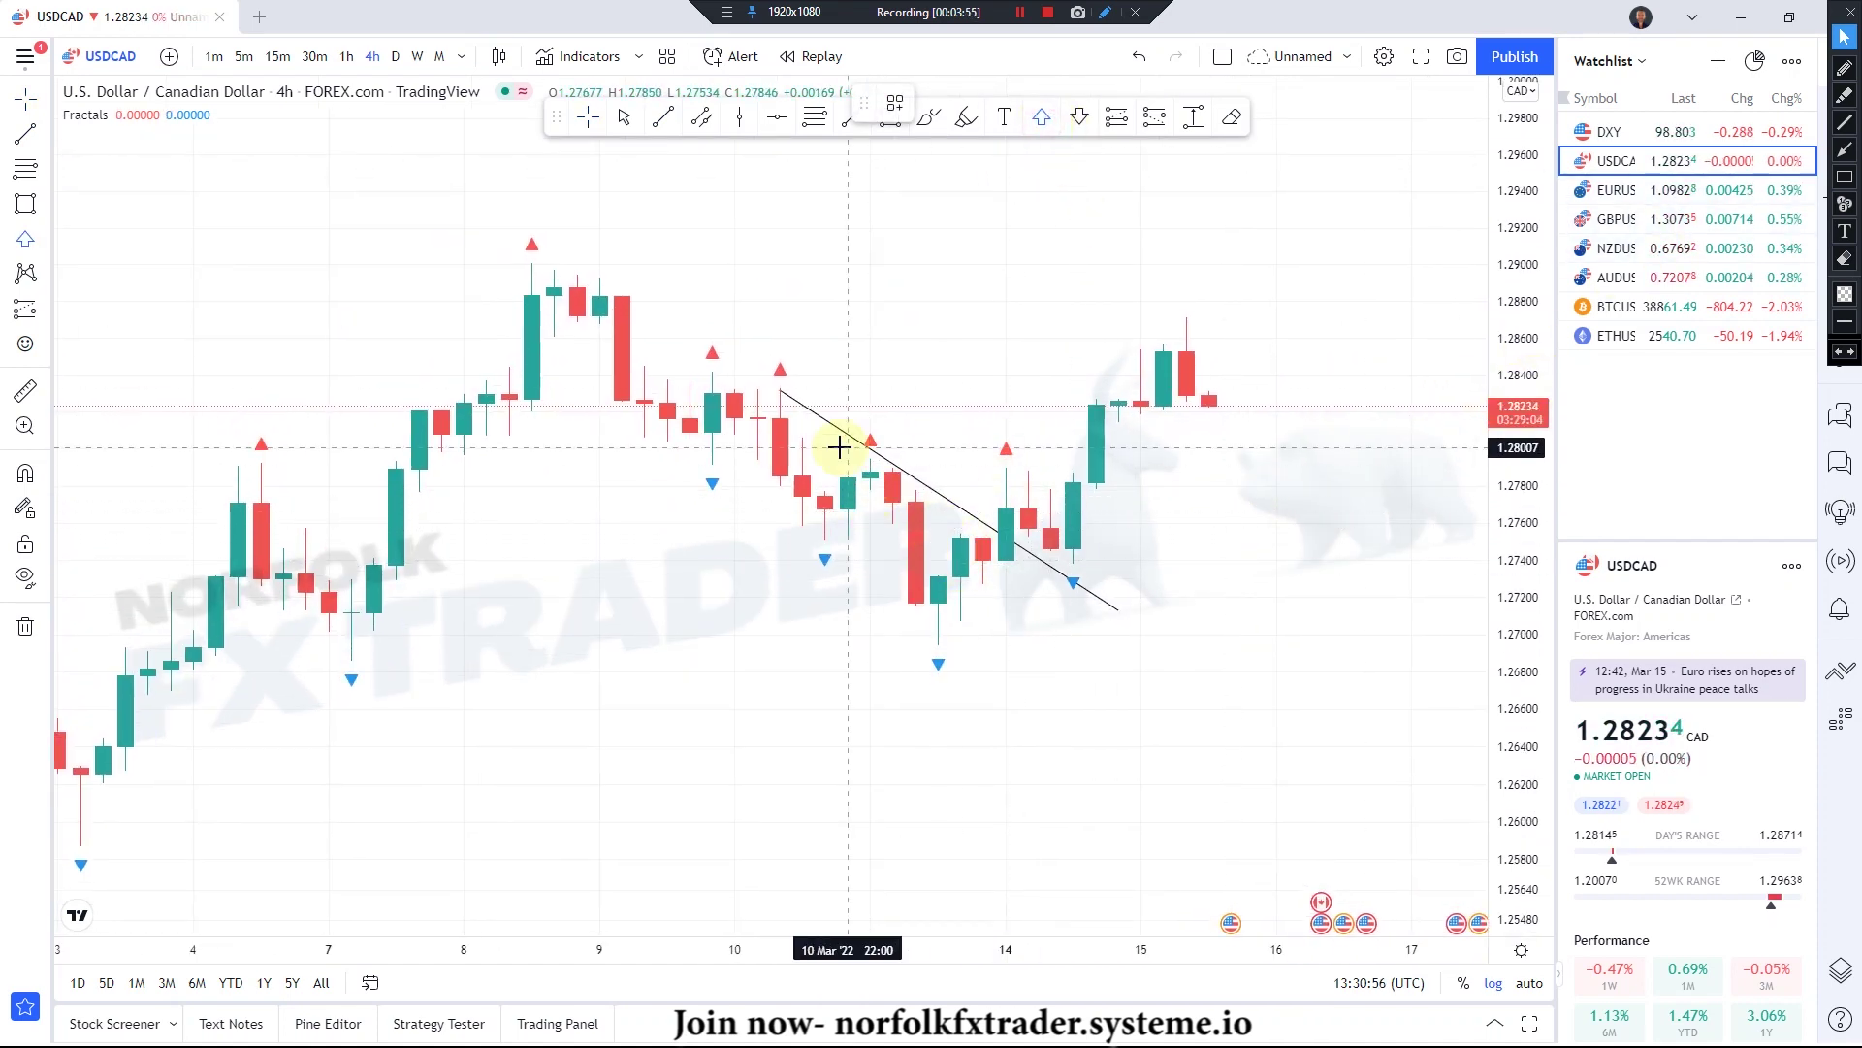
{"action": "left_click", "coordinate": [1006, 575]}
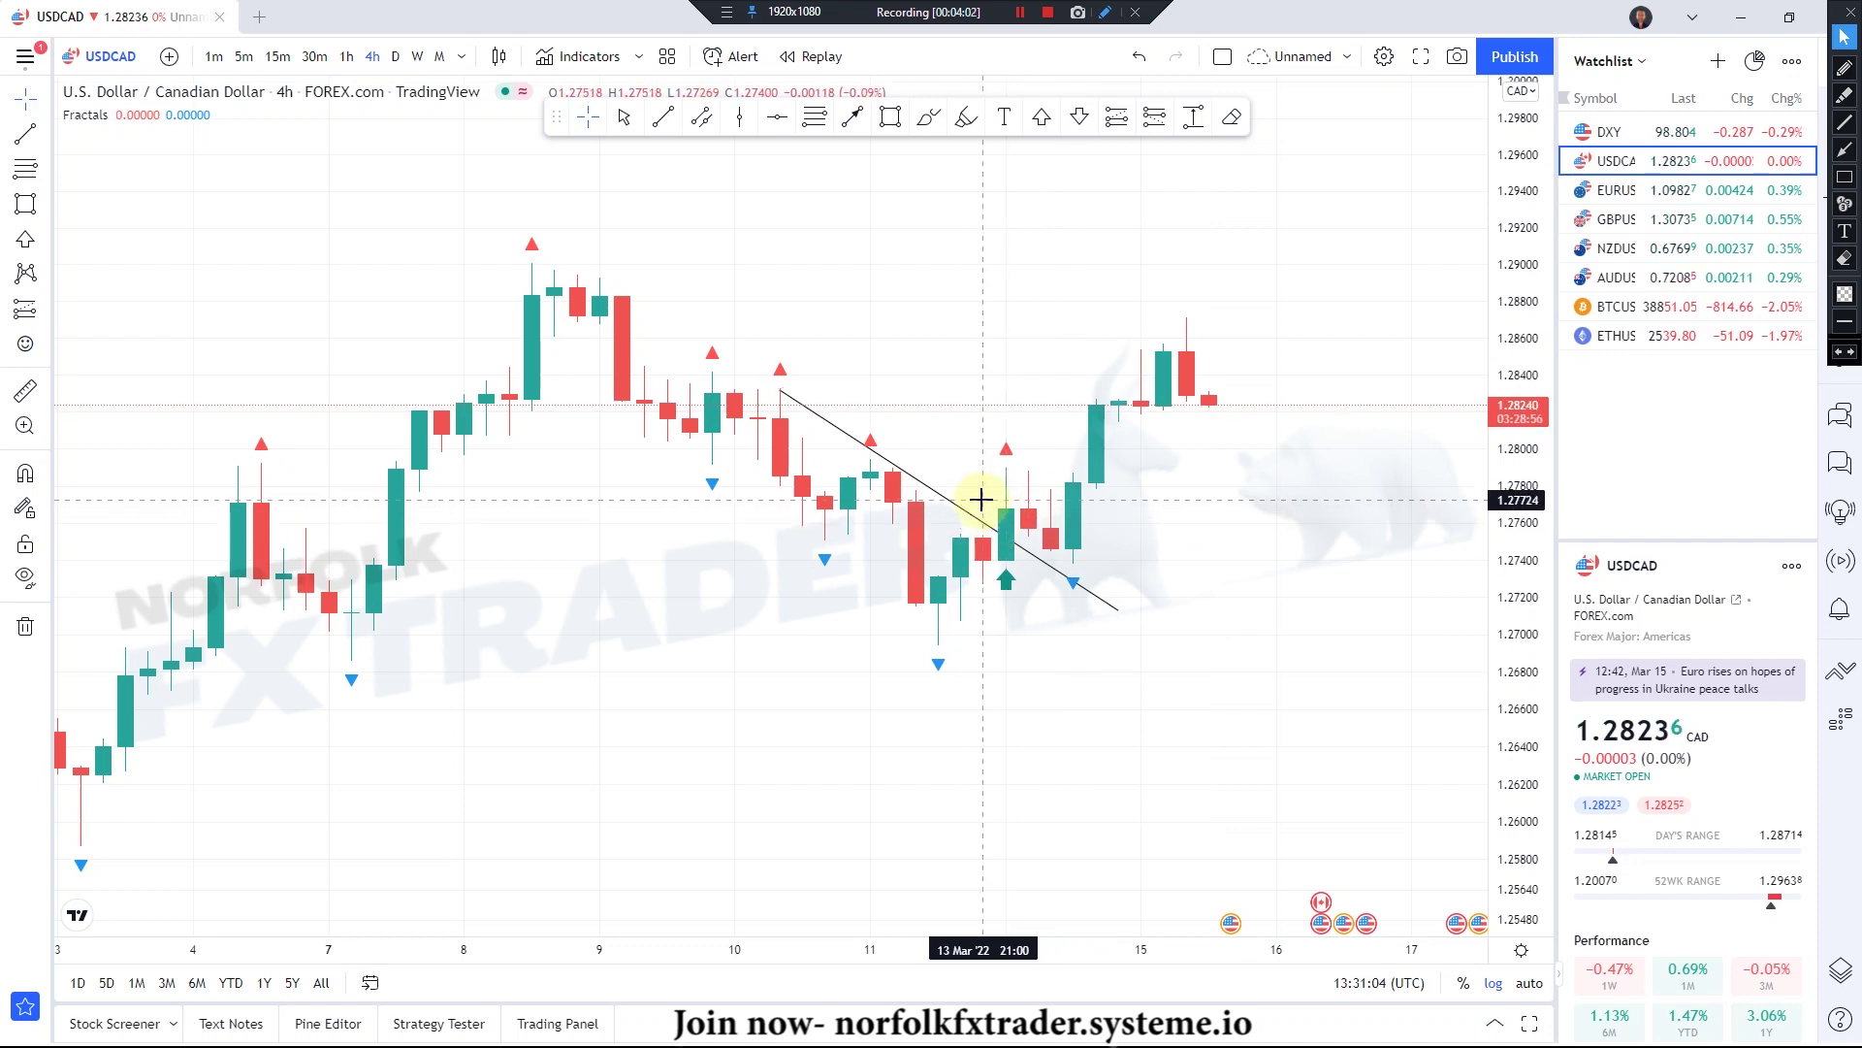
- Draw a rectangle zone from the 13 March 21:00 candle at 1.27515 to 15 March at about 1.27265
{"action": "left_click", "coordinate": [890, 121]}
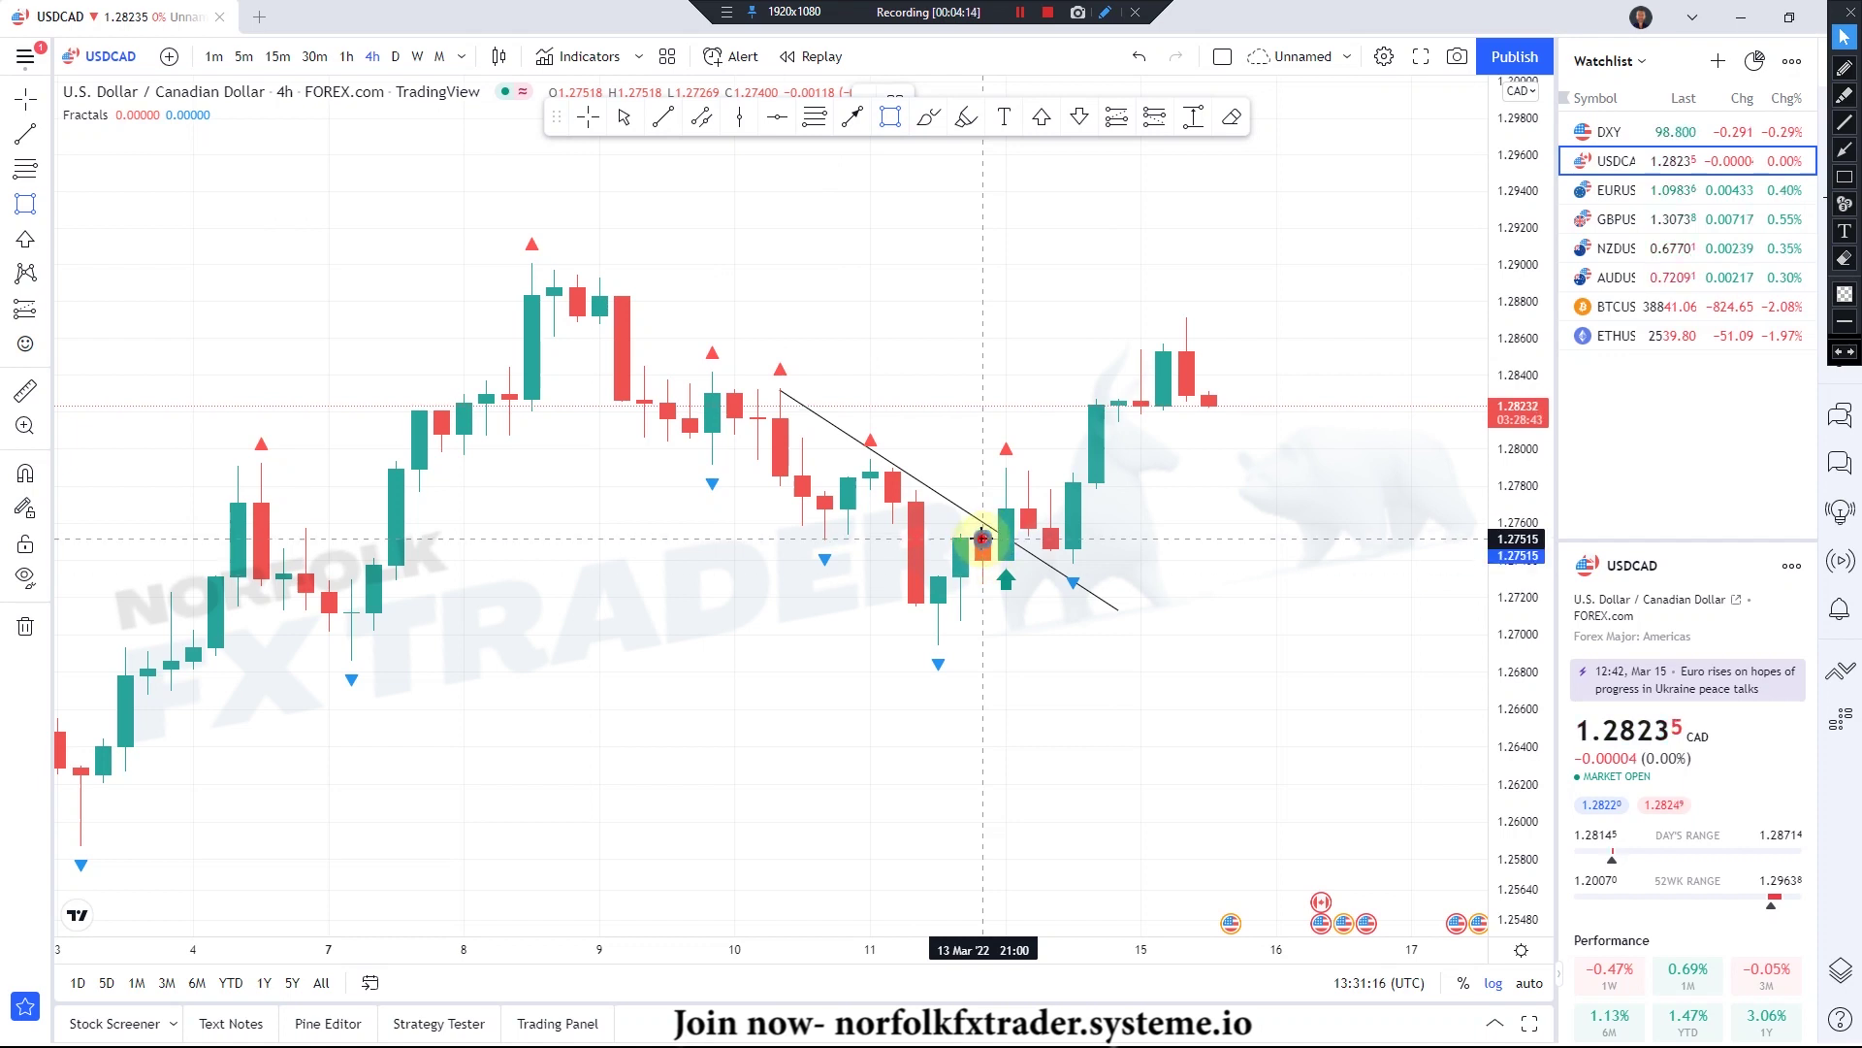
{"action": "left_click", "coordinate": [1232, 584]}
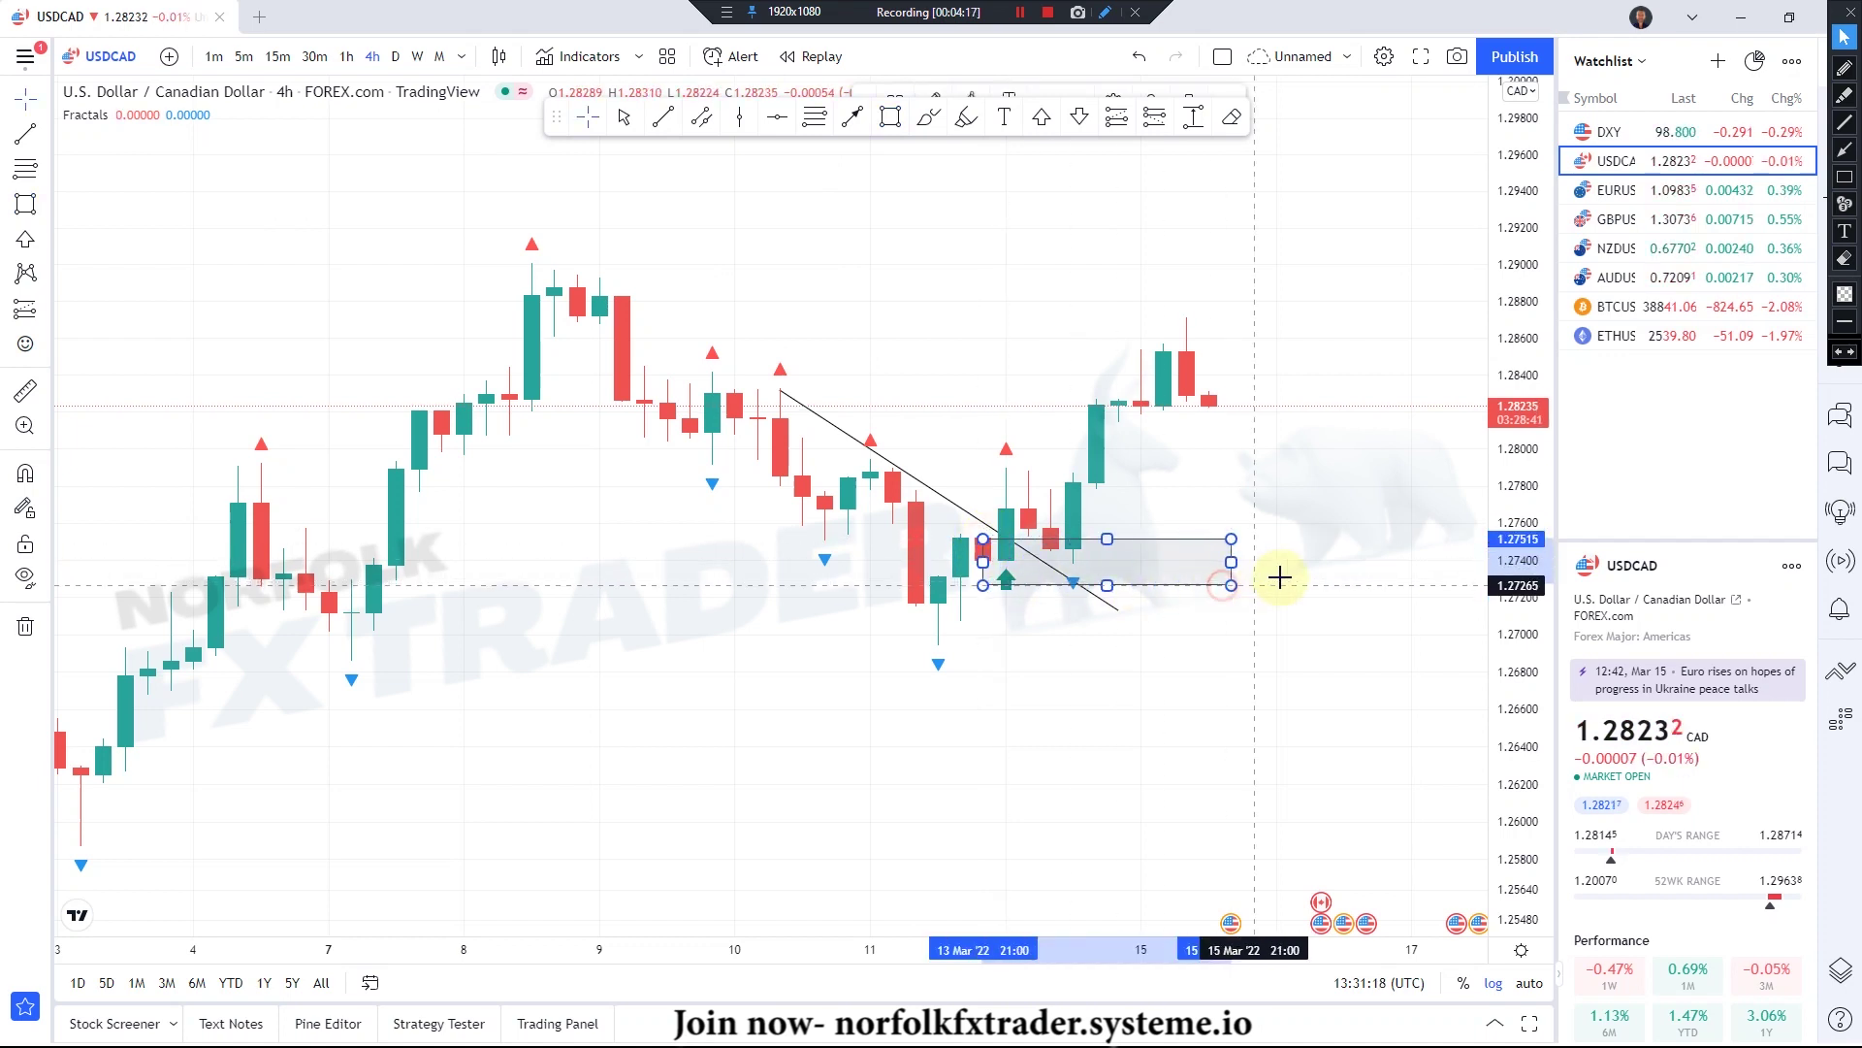
{"action": "left_click", "coordinate": [1058, 549]}
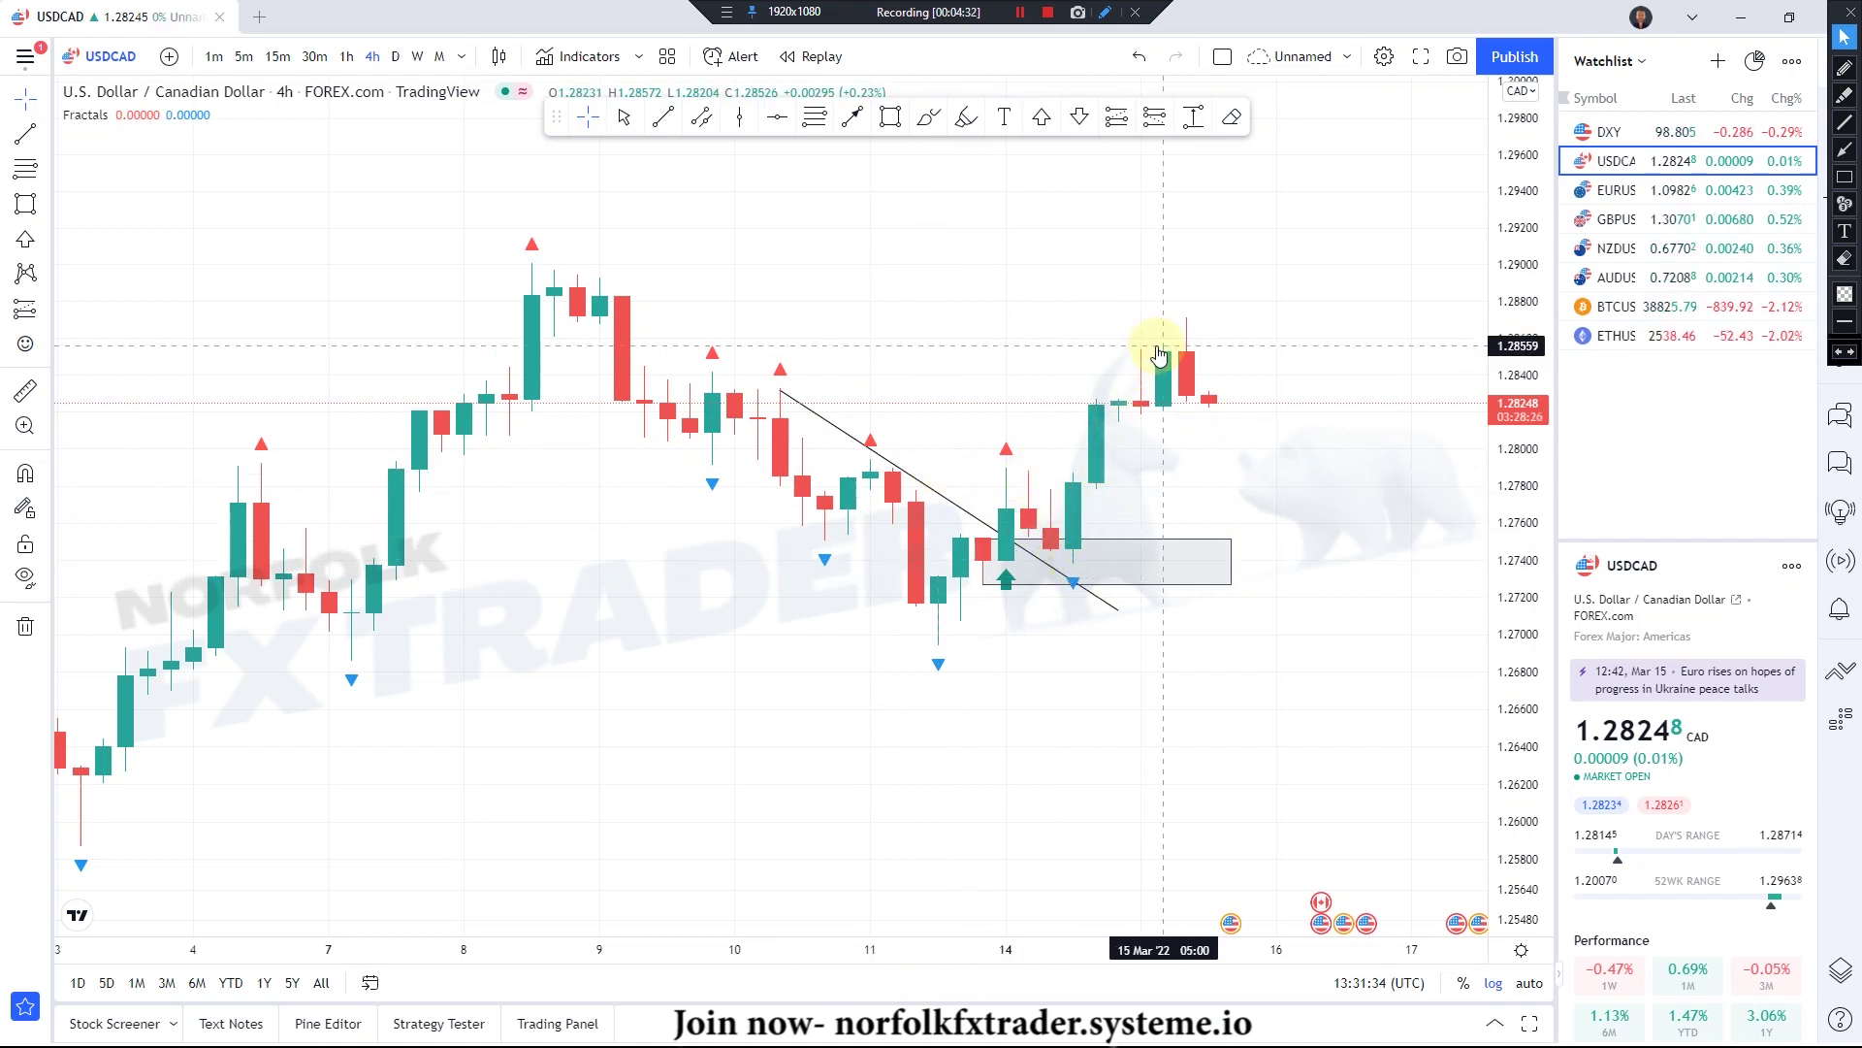
- Draw a larger rectangle zone from 6 March 22:00 at 1.27317 to 16 March 01:00 below the 7 March low, and delete it
{"action": "scroll", "coordinate": [1031, 324], "scroll_direction": "down", "scroll_amount": 2}
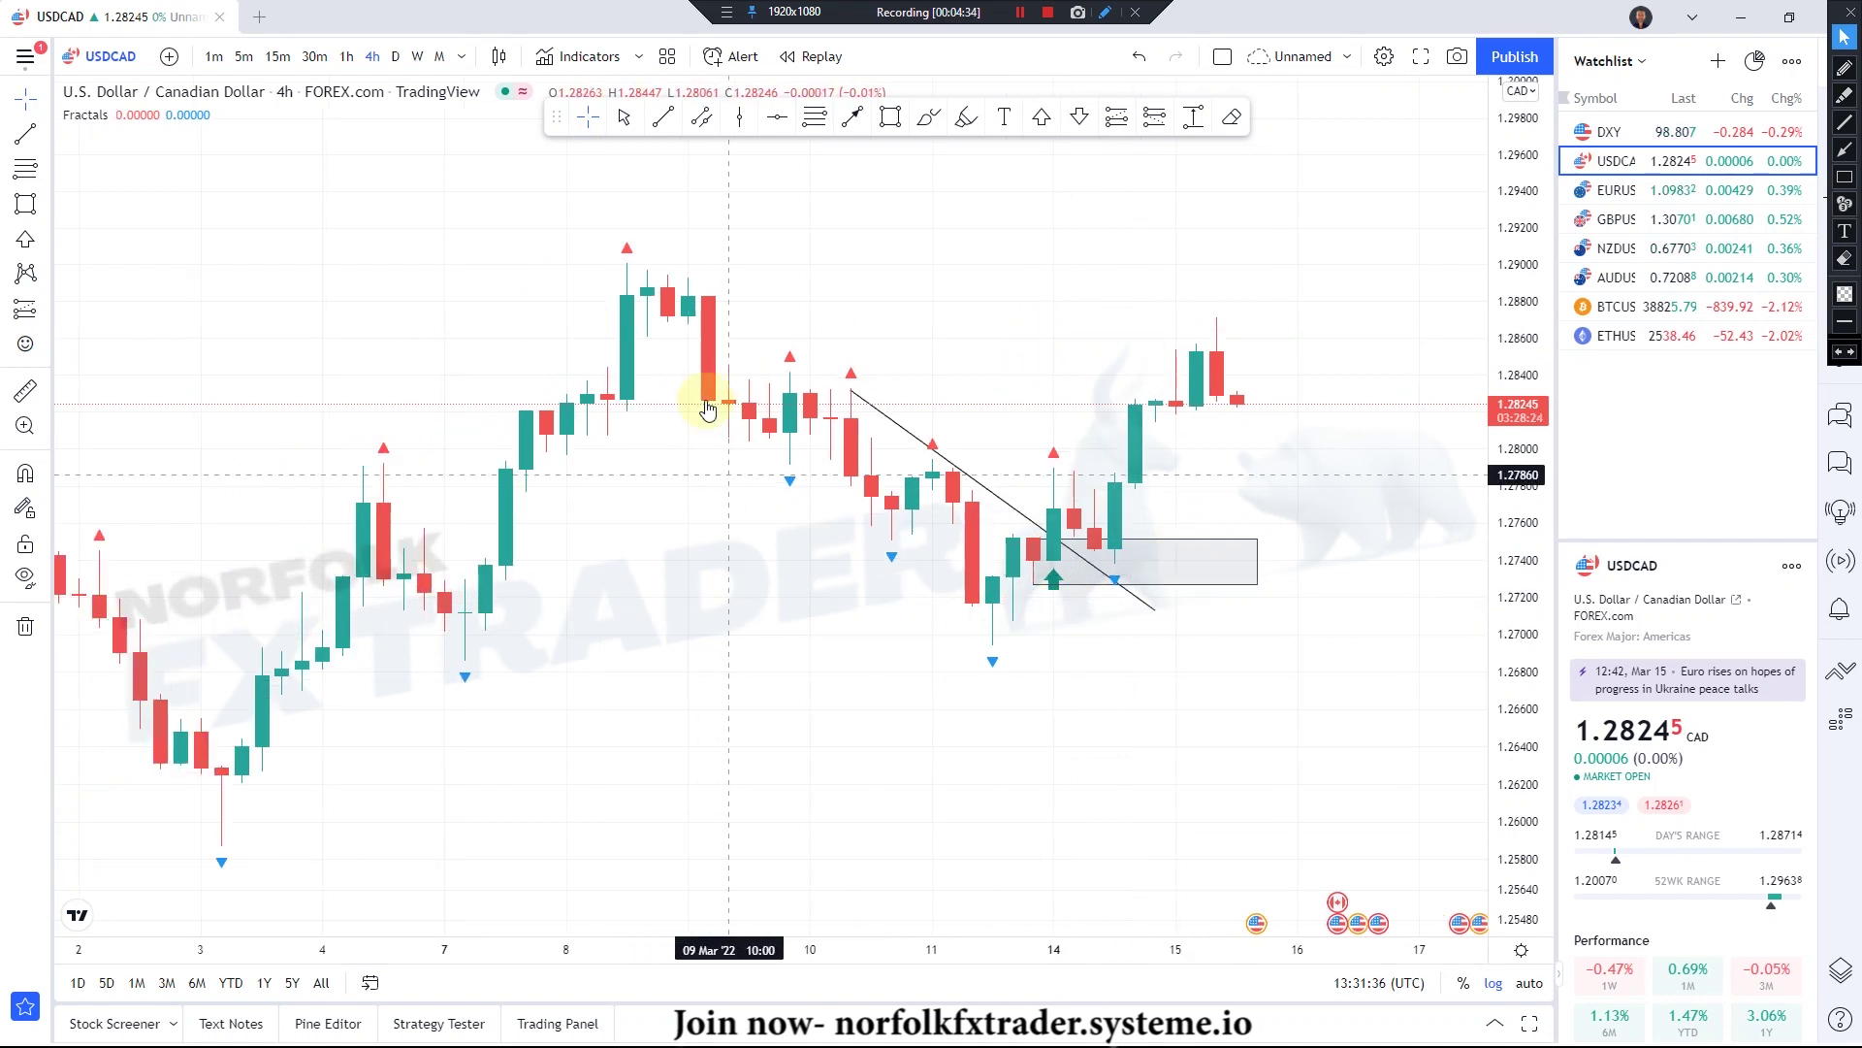
{"action": "left_click", "coordinate": [424, 575]}
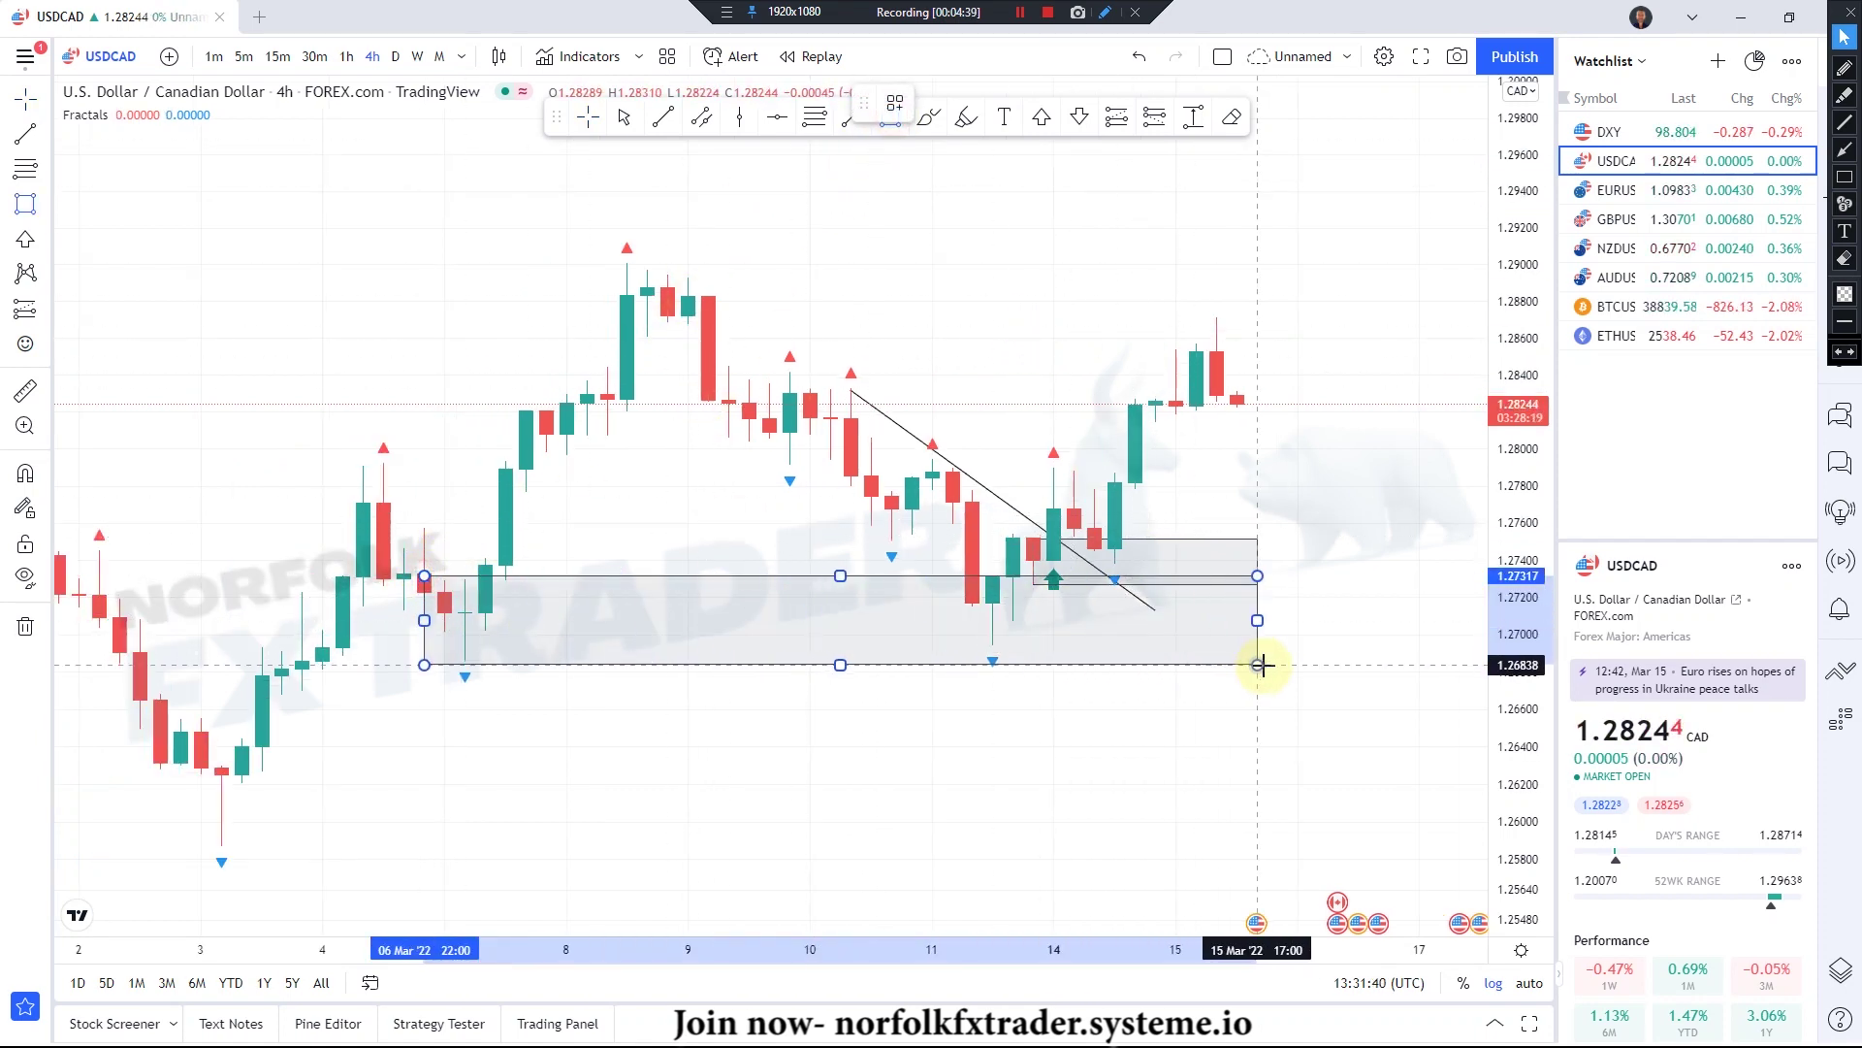
{"action": "left_click", "coordinate": [1298, 670]}
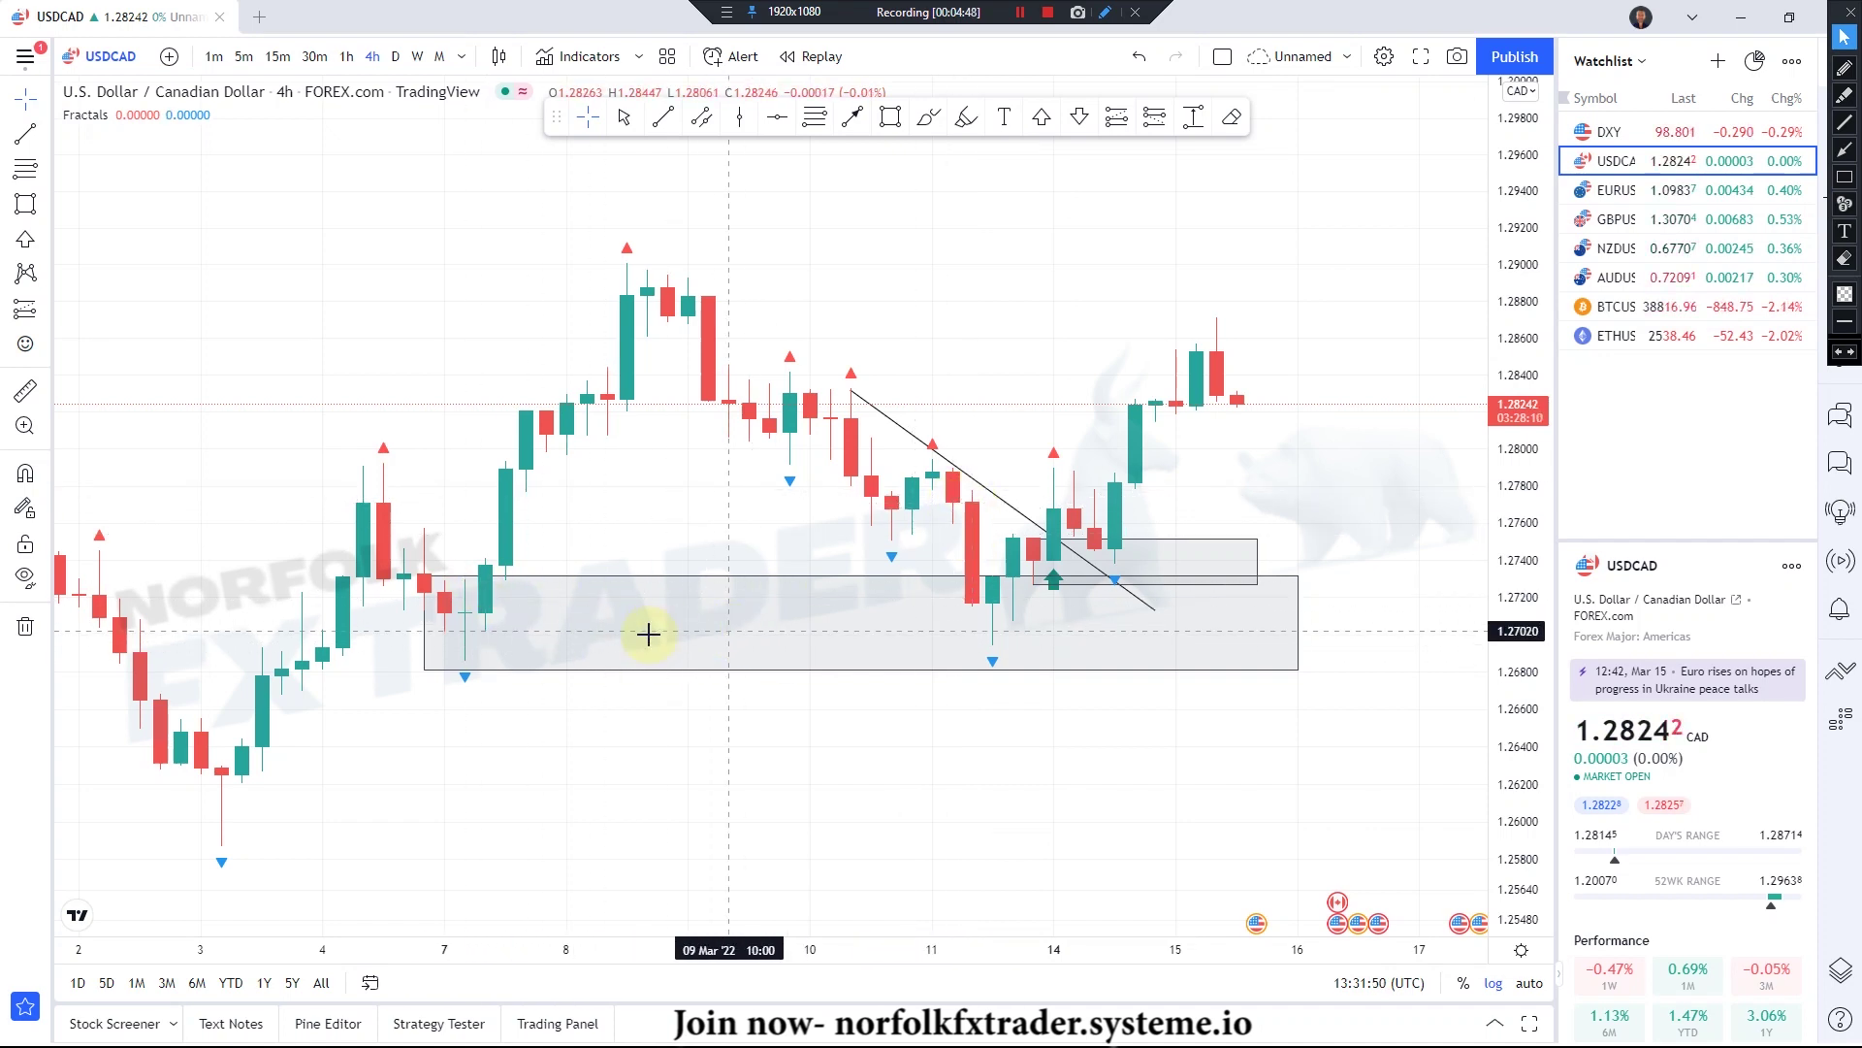
{"action": "left_click", "coordinate": [1175, 587]}
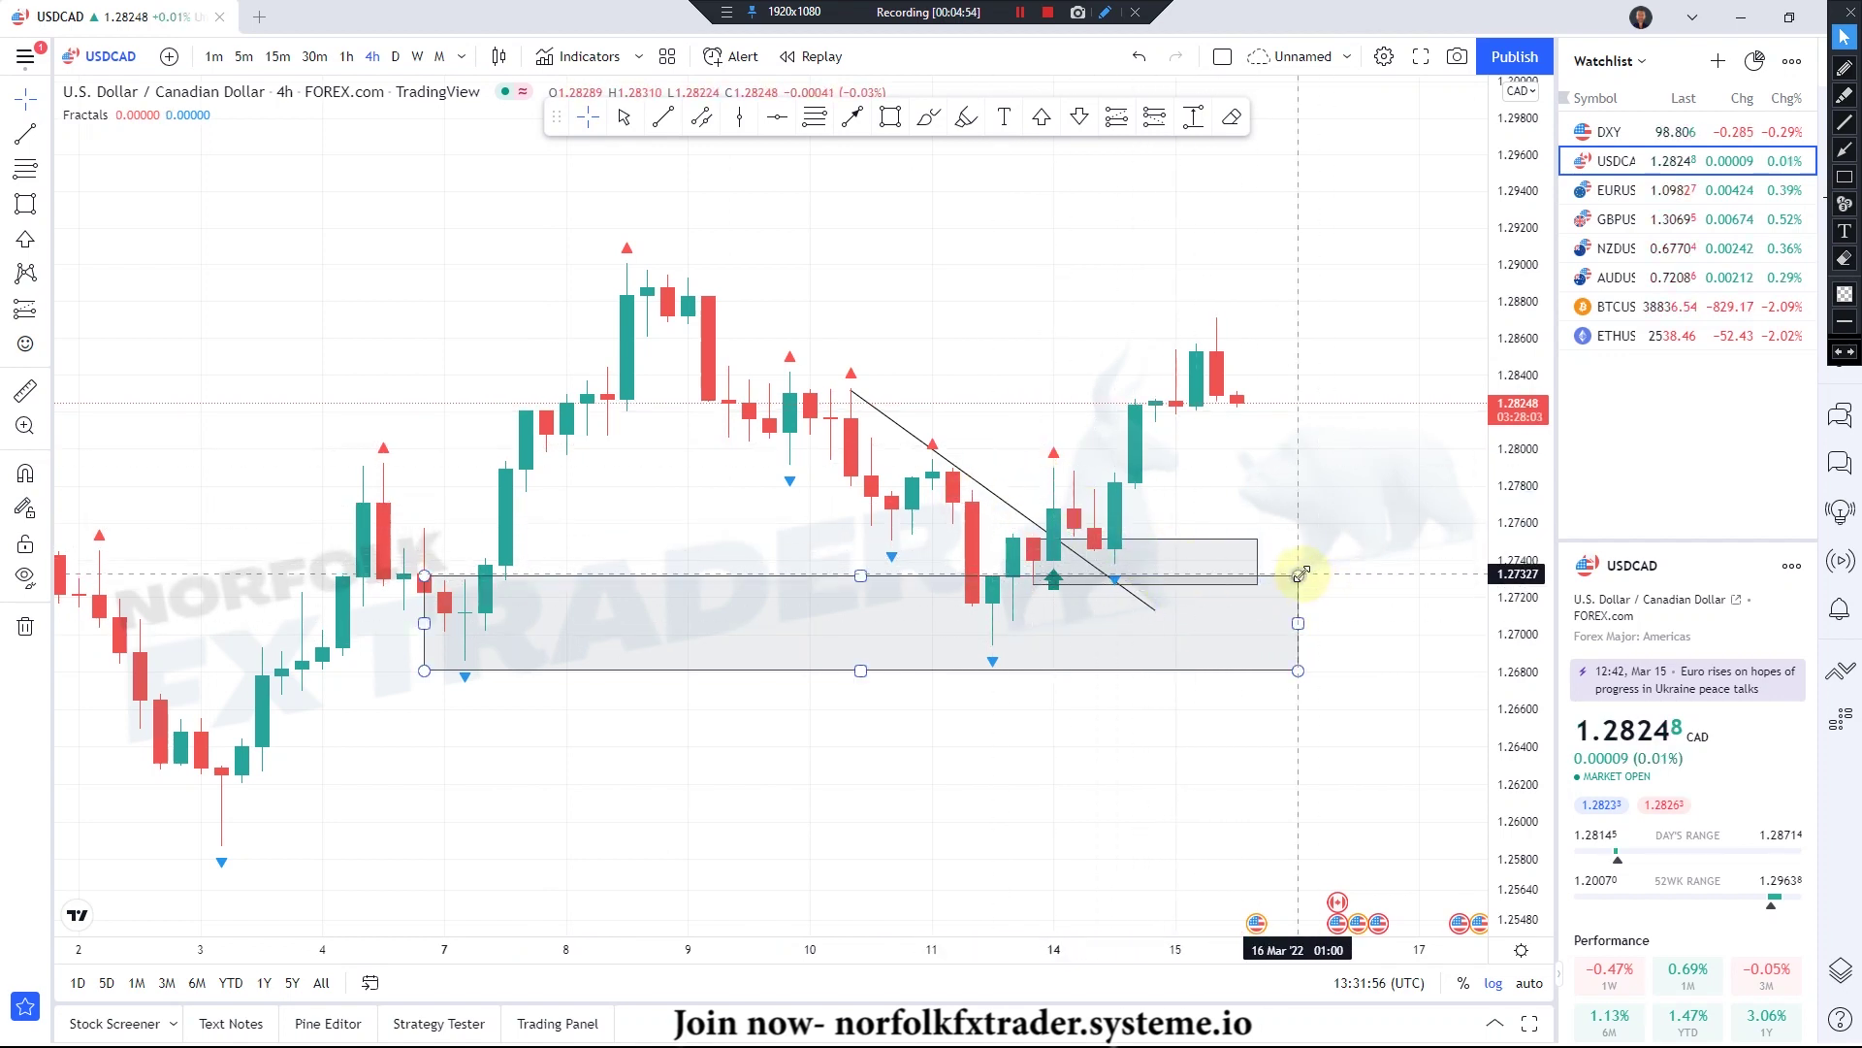
{"action": "key", "text": "Delete"}
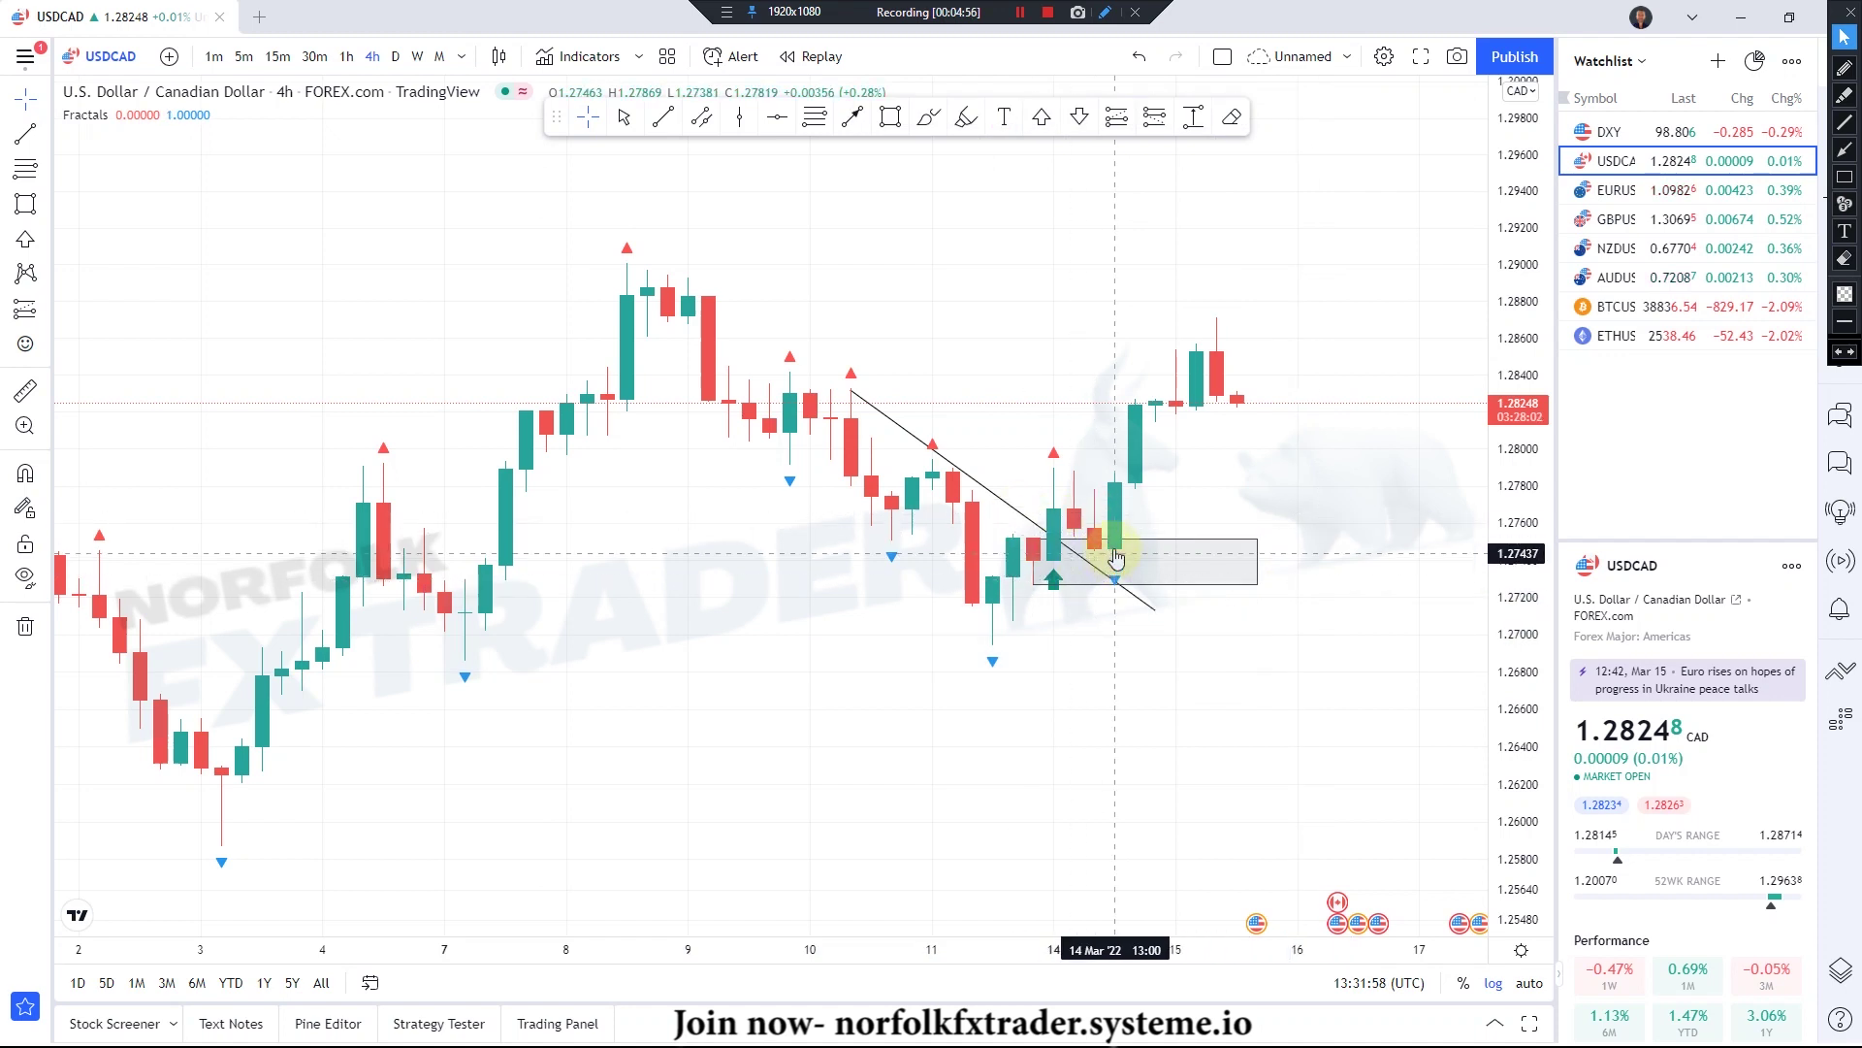
{"action": "scroll", "coordinate": [1112, 555], "scroll_direction": "up", "scroll_amount": 3}
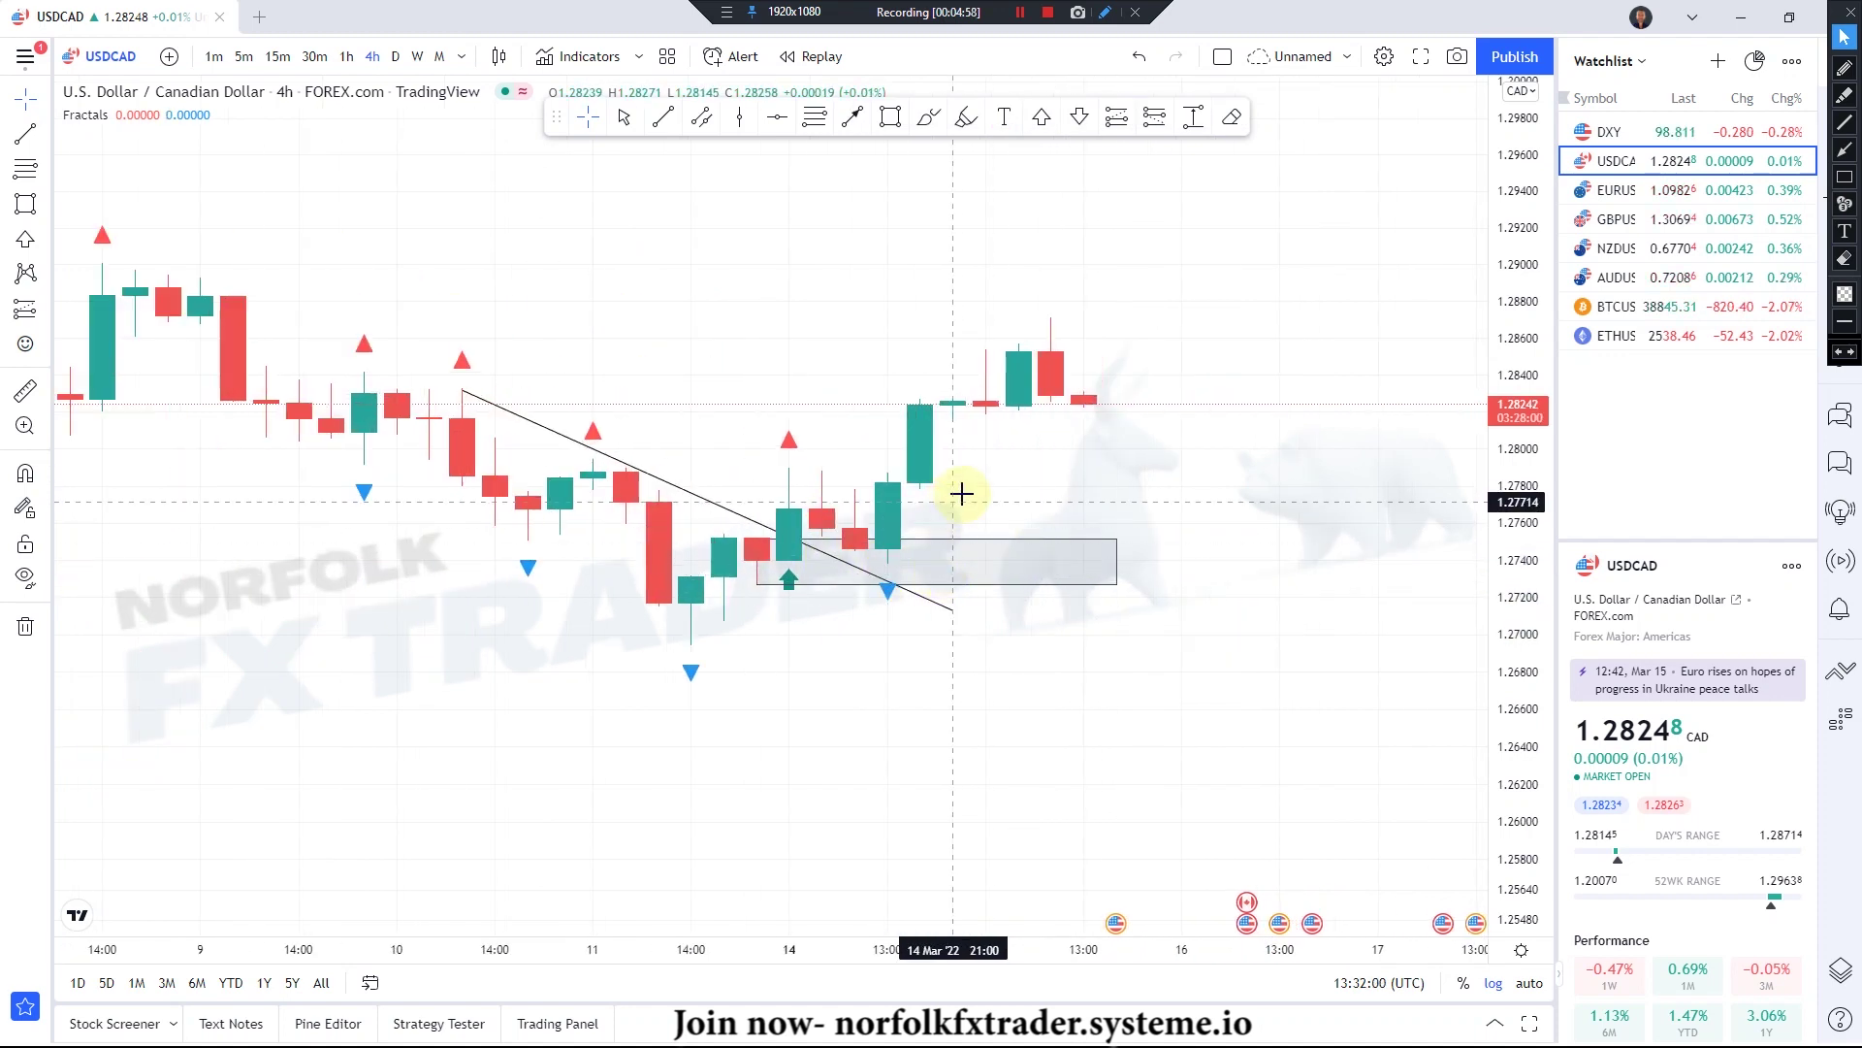
{"action": "scroll", "coordinate": [962, 495], "scroll_direction": "down", "scroll_amount": 2}
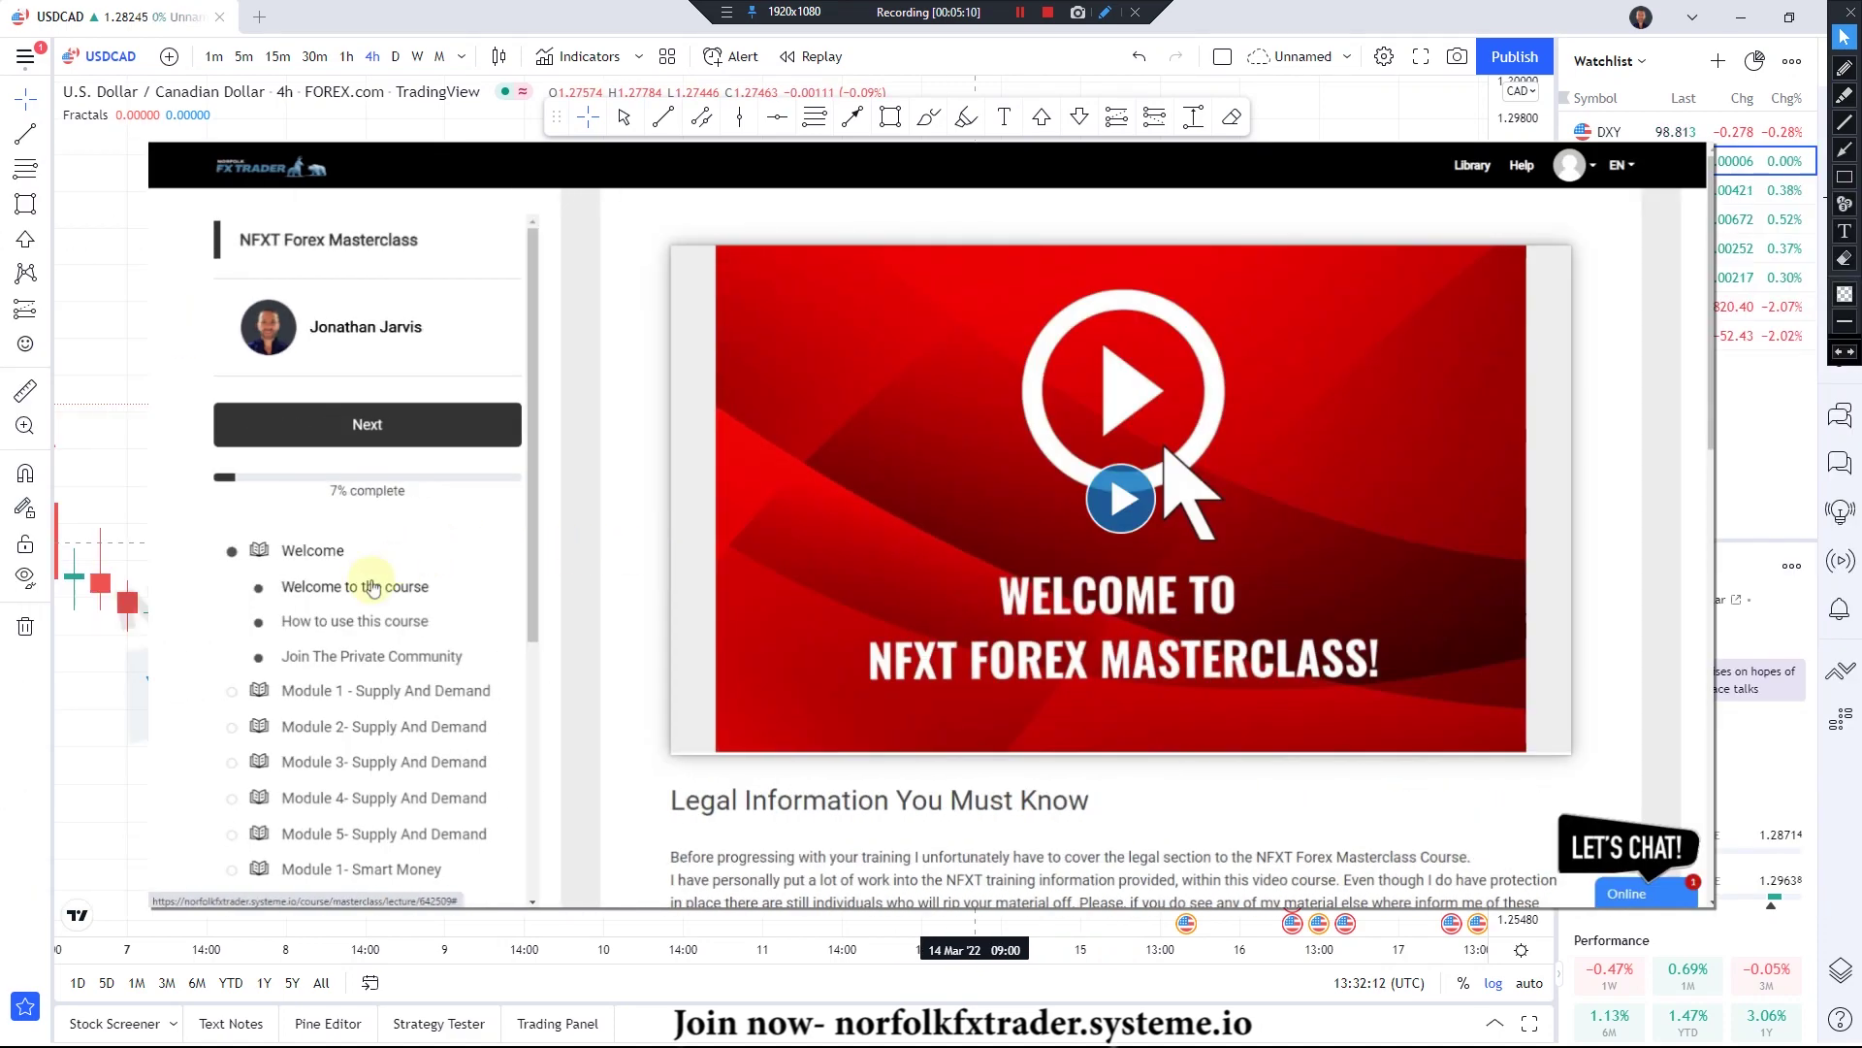
{"action": "left_click", "coordinate": [358, 665]}
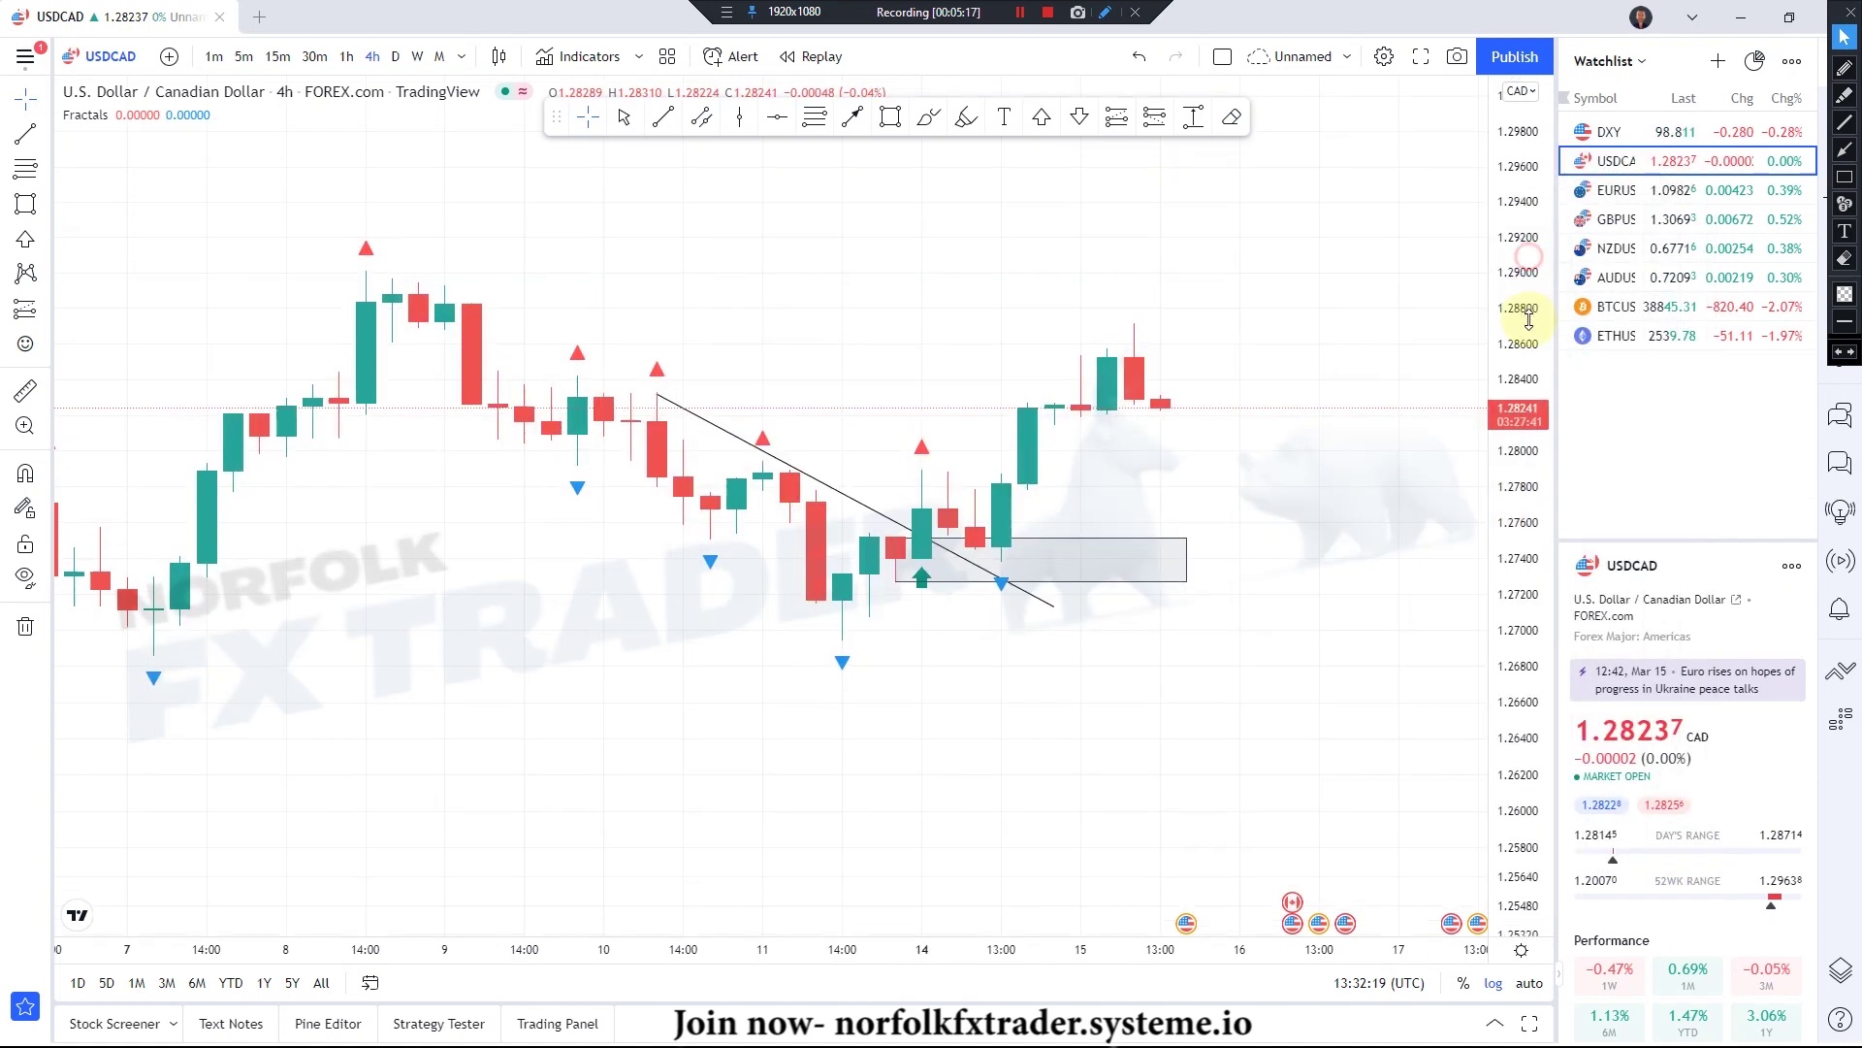
{"action": "left_click_drag", "start_coordinate": [1528, 320], "coordinate": [1523, 258]}
{"action": "left_click_drag", "start_coordinate": [931, 515], "coordinate": [847, 495]}
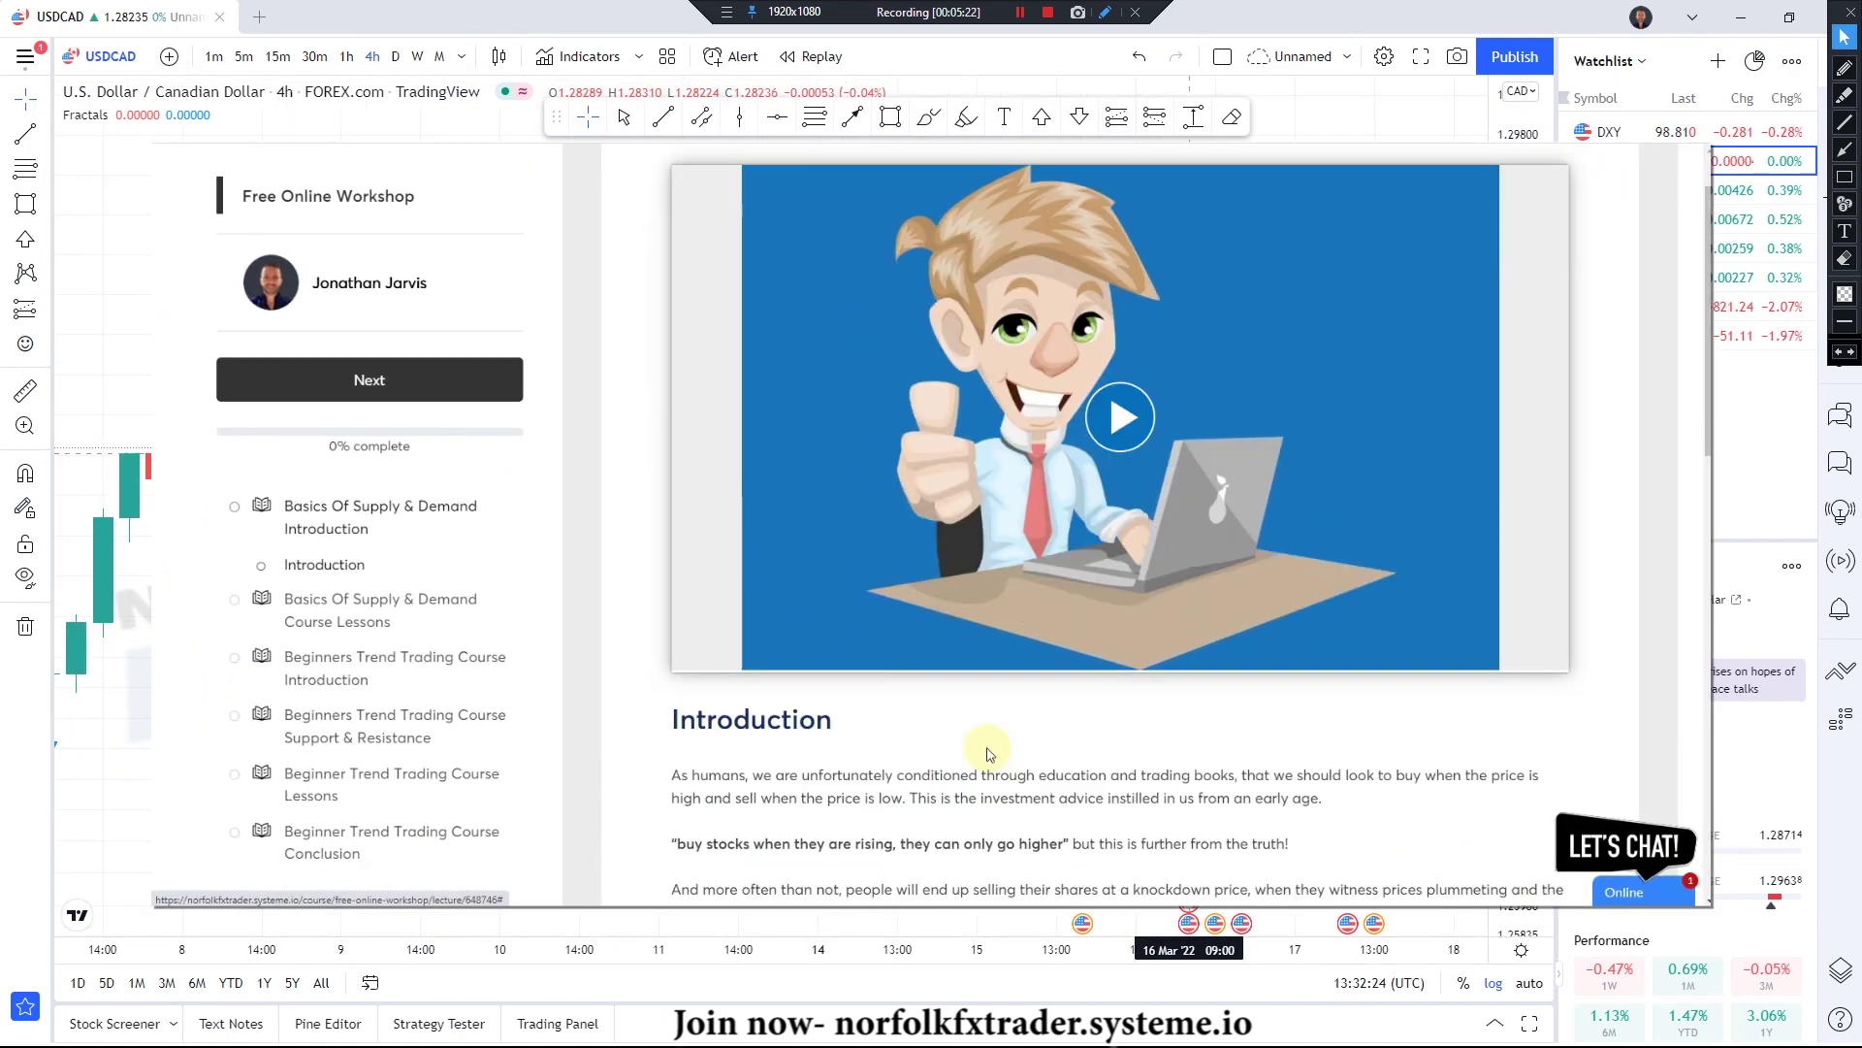
- Look through the introduction of the Free Online Workshop course site and open the next lesson, Understanding Supply & Demand Zones
{"action": "scroll", "coordinate": [989, 754], "scroll_direction": "down", "scroll_amount": 3}
{"action": "scroll", "coordinate": [621, 626], "scroll_direction": "up", "scroll_amount": 2}
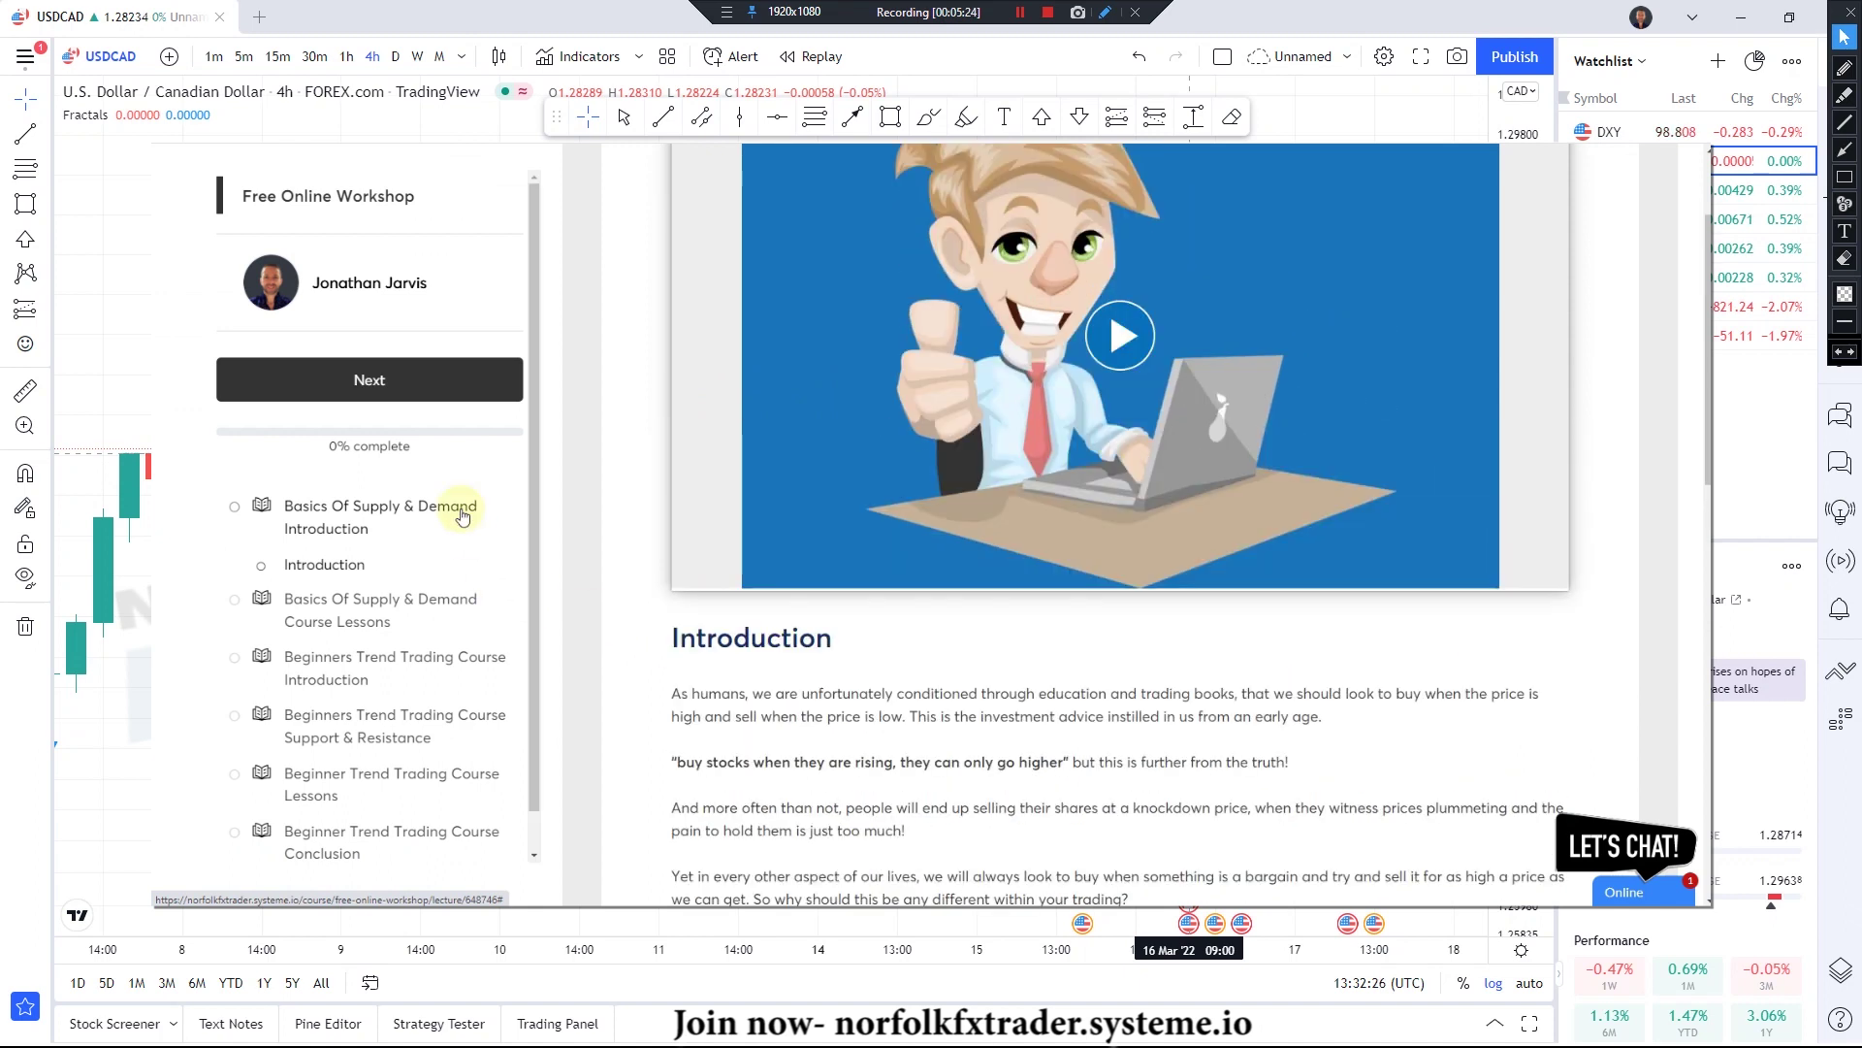
{"action": "left_click", "coordinate": [410, 389]}
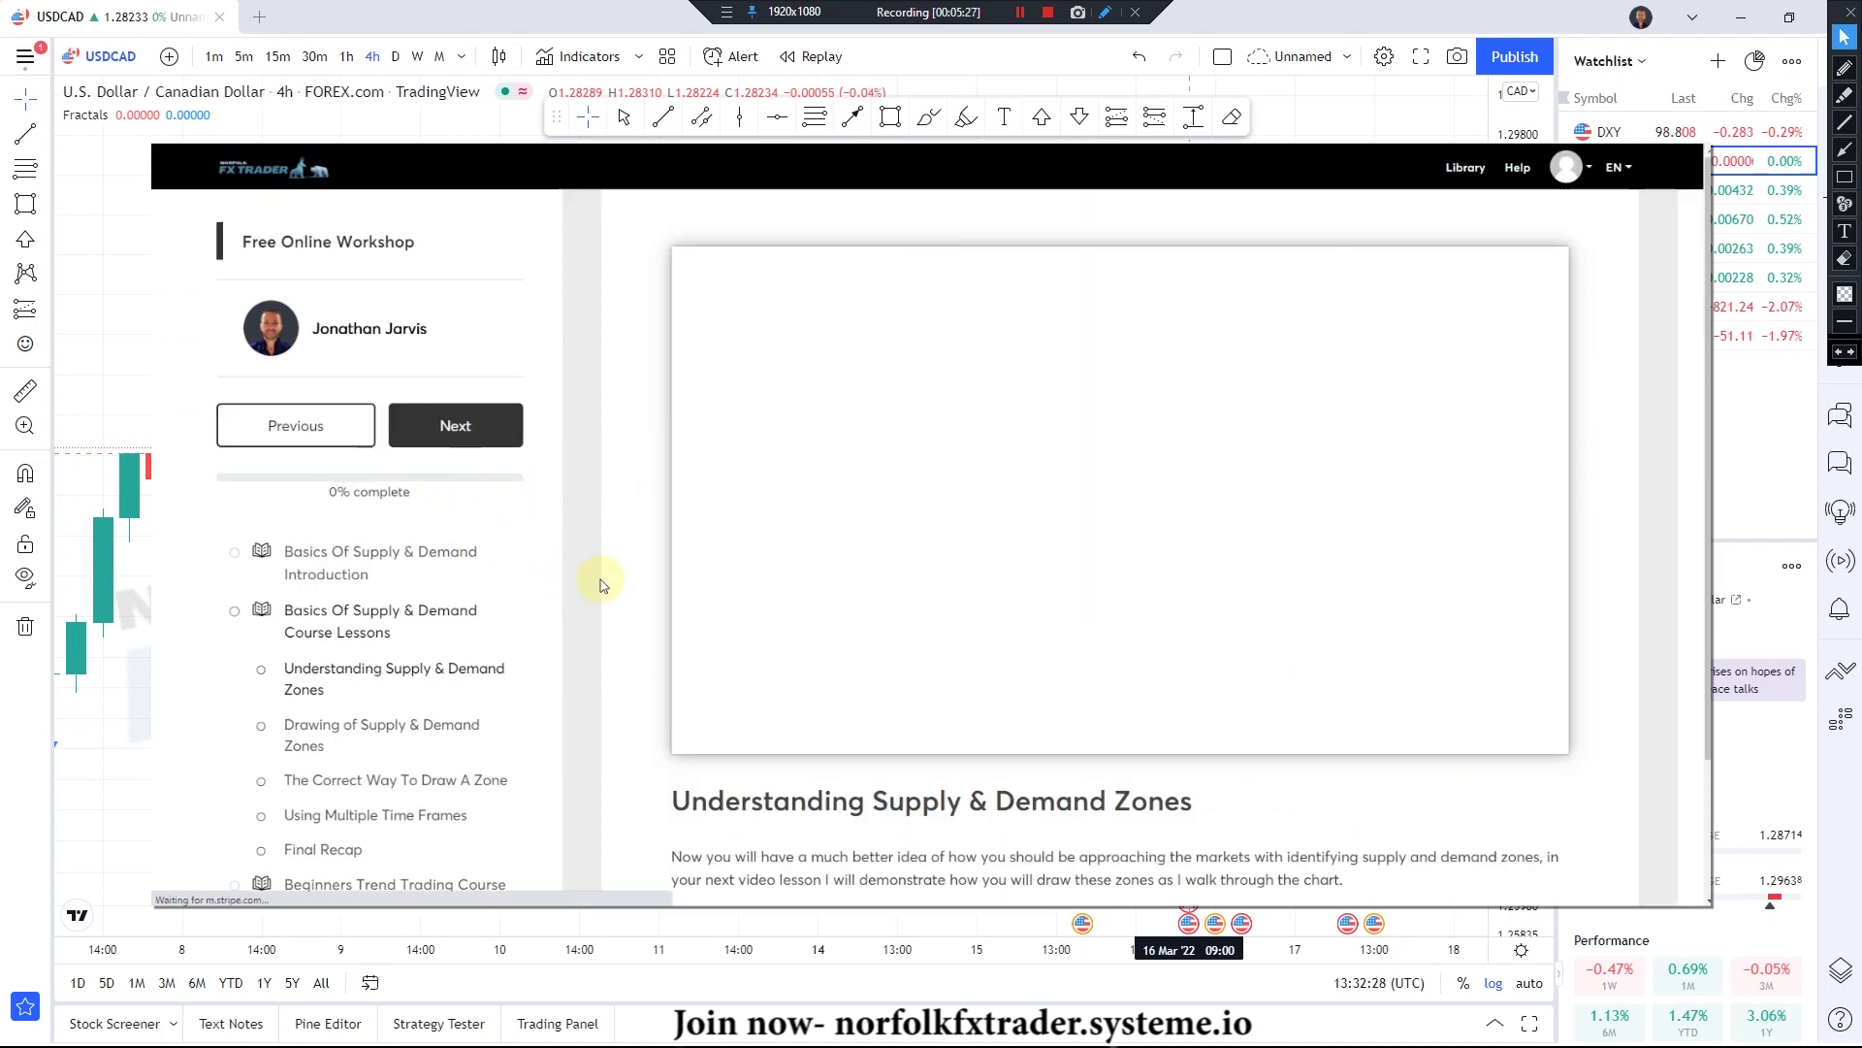
{"action": "left_click_drag", "start_coordinate": [674, 800], "coordinate": [1212, 814]}
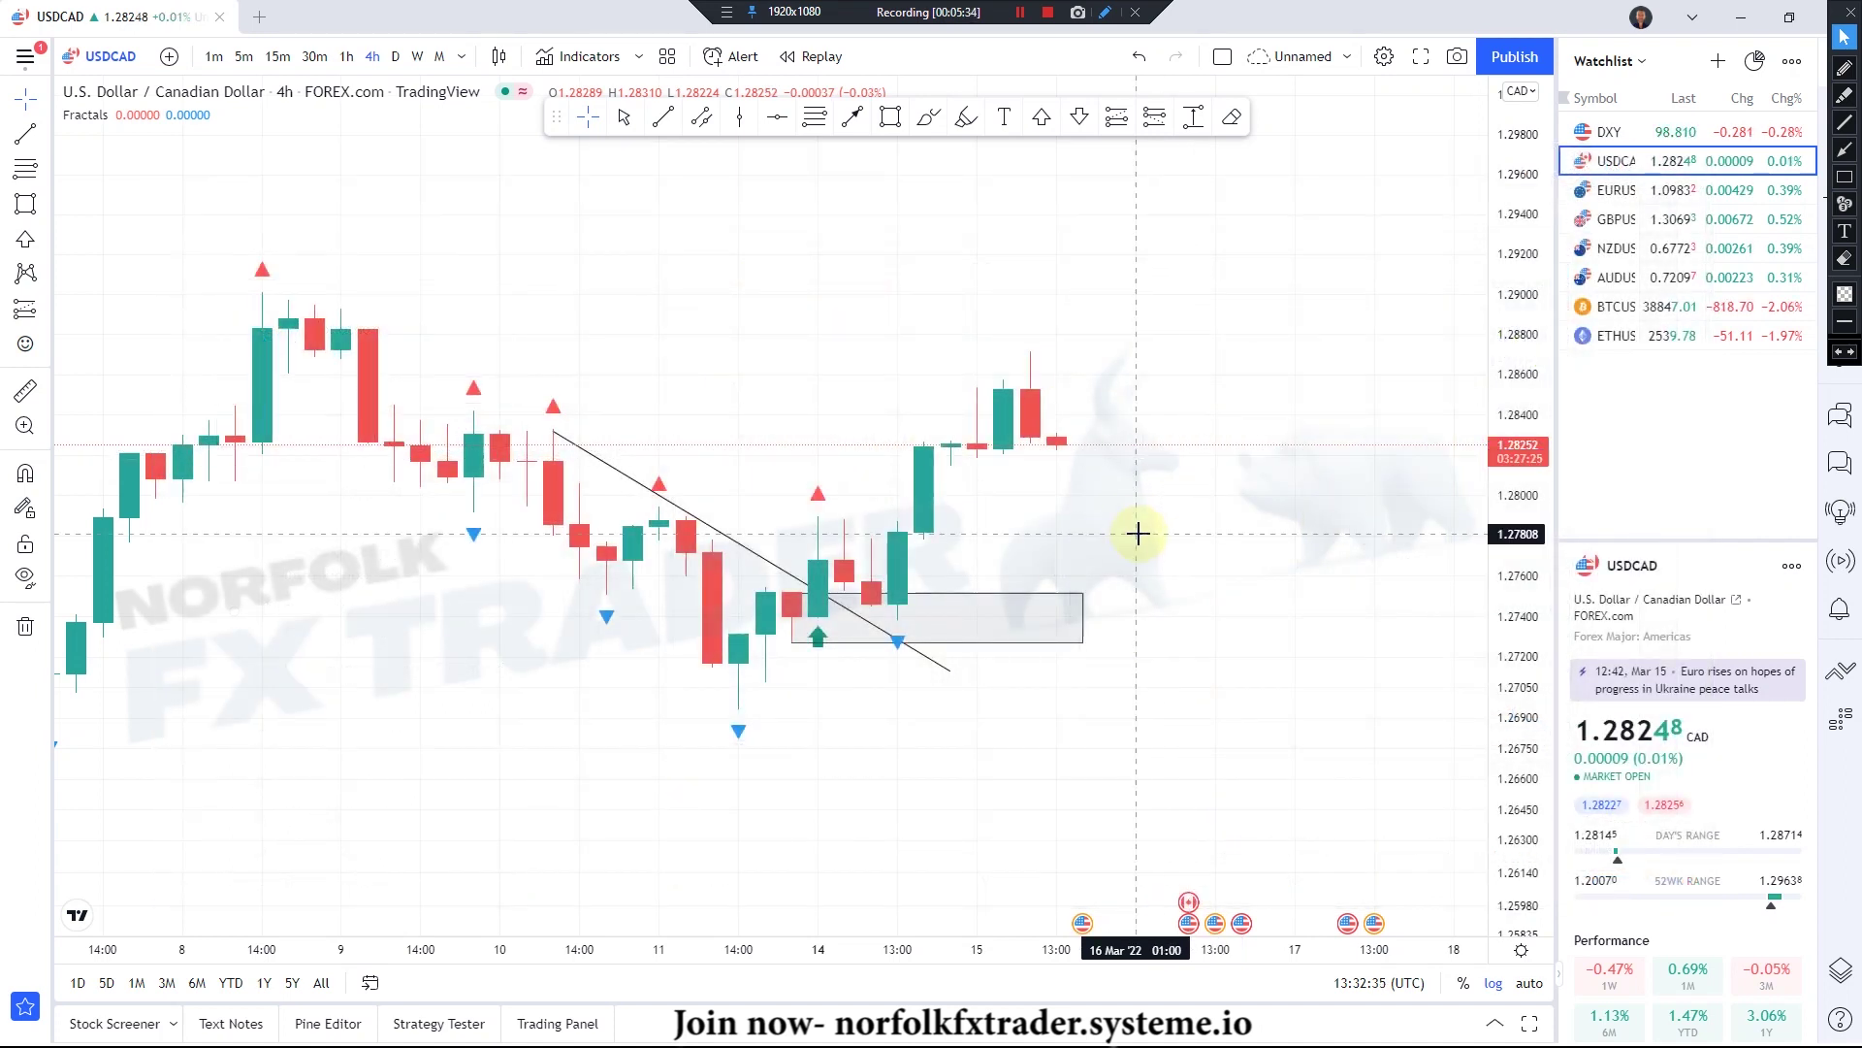
- Mark the 14 March 13:00 retest candle on the USDCAD chart in TradingView with a vertical line
{"action": "scroll", "coordinate": [1115, 572], "scroll_direction": "down", "scroll_amount": 2}
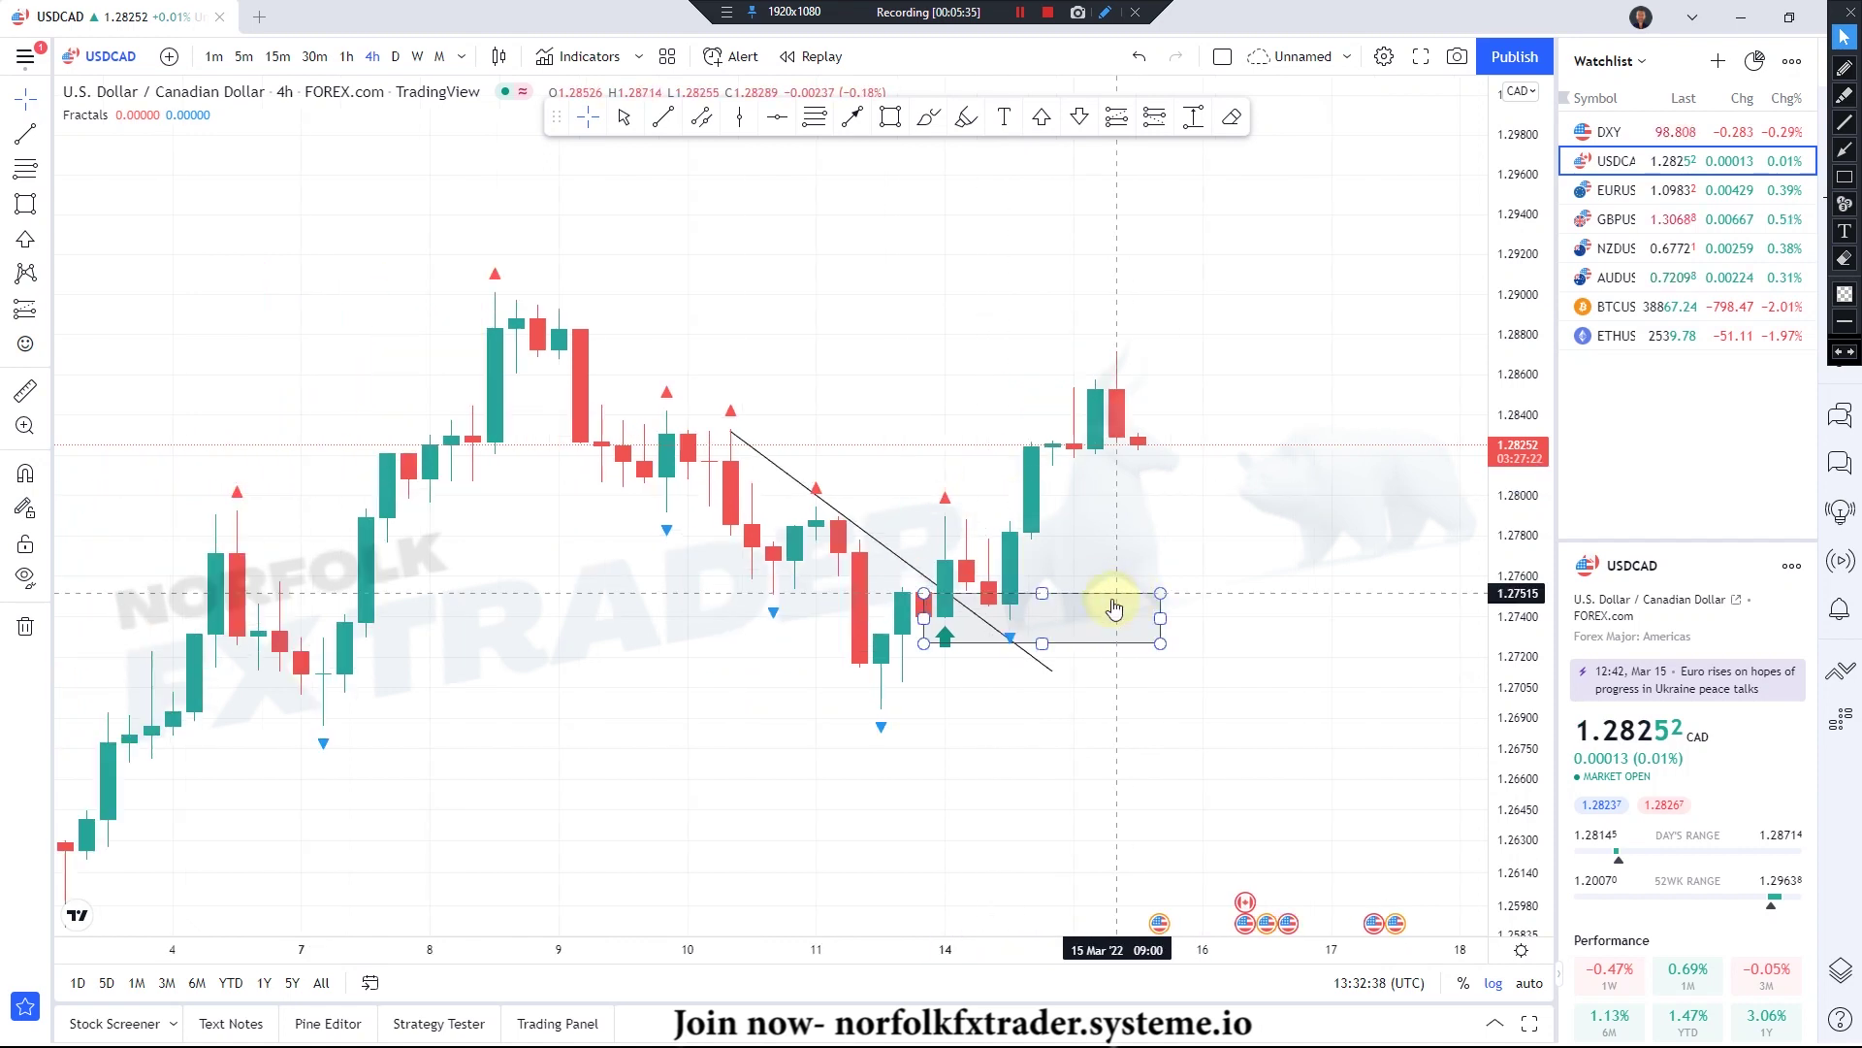
{"action": "left_click", "coordinate": [739, 118]}
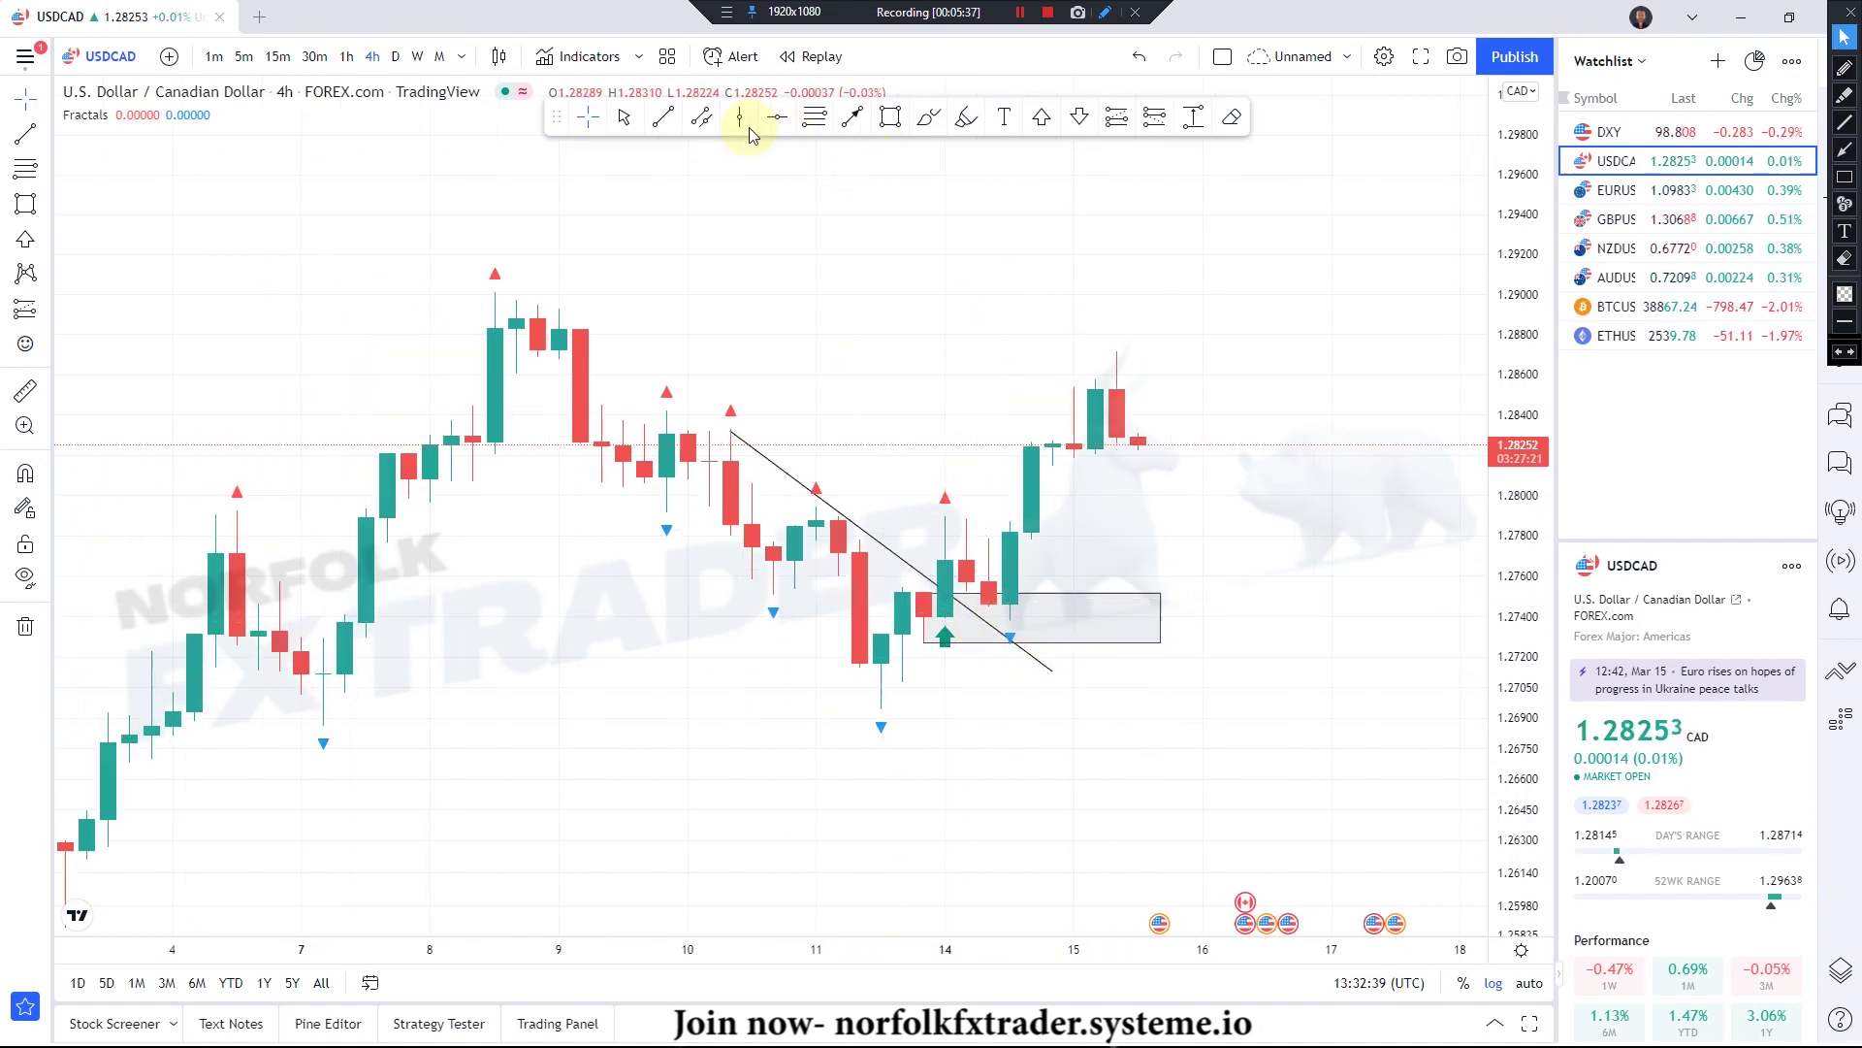
{"action": "left_click", "coordinate": [1012, 576]}
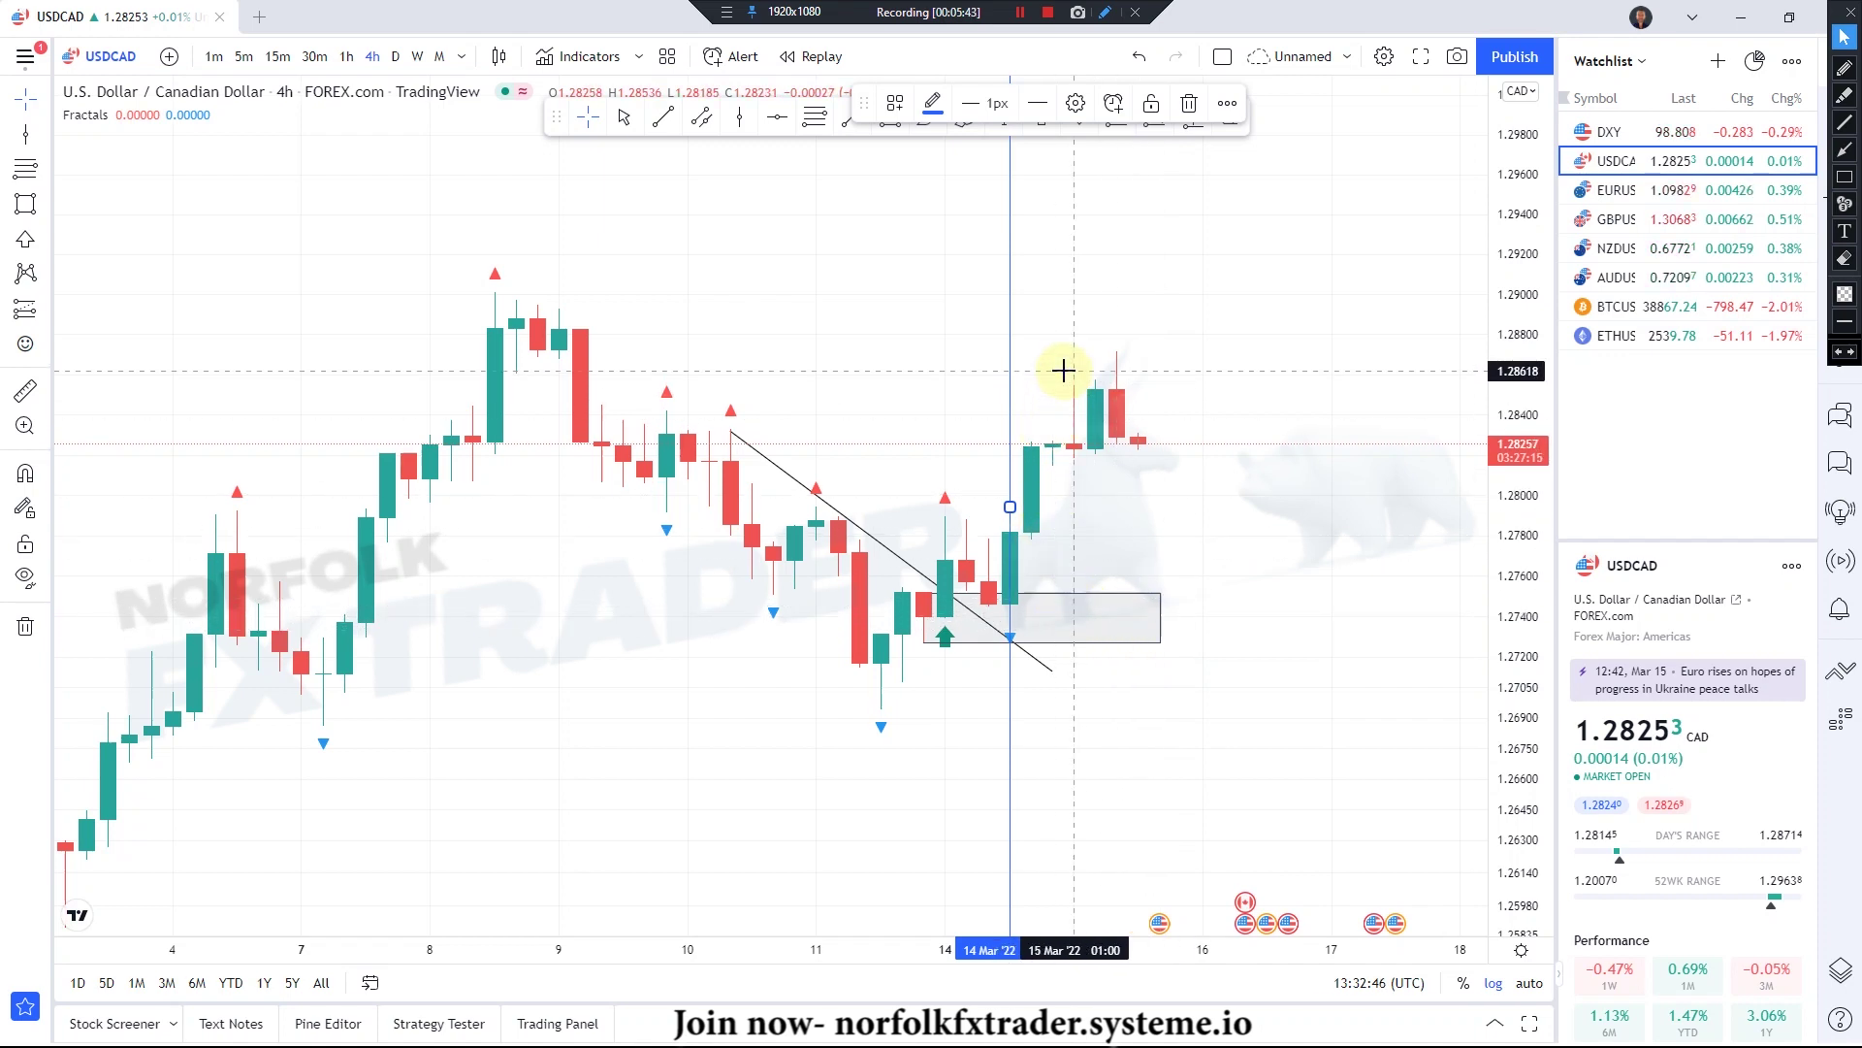
{"action": "left_click", "coordinate": [937, 516]}
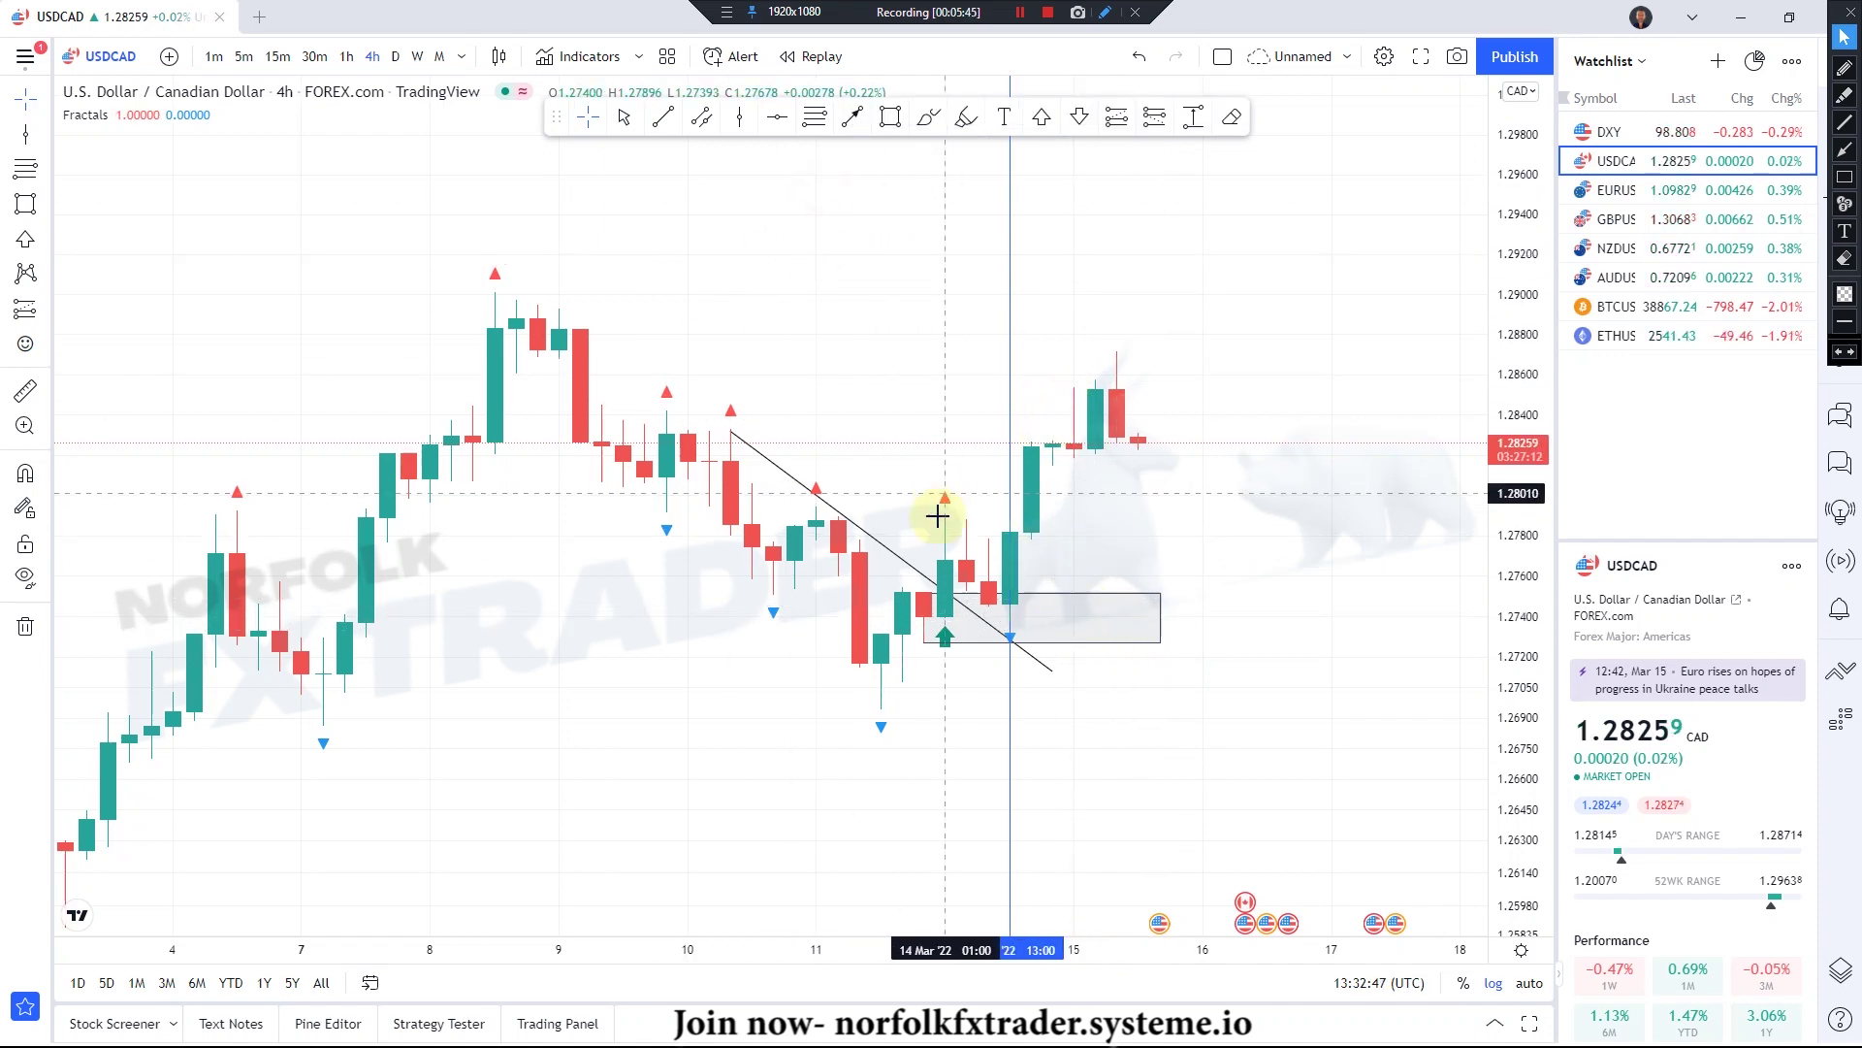
- Switch the chart to the 30-minute timeframe and delete the vertical line at 14 March 13:00
{"action": "left_click", "coordinate": [314, 56]}
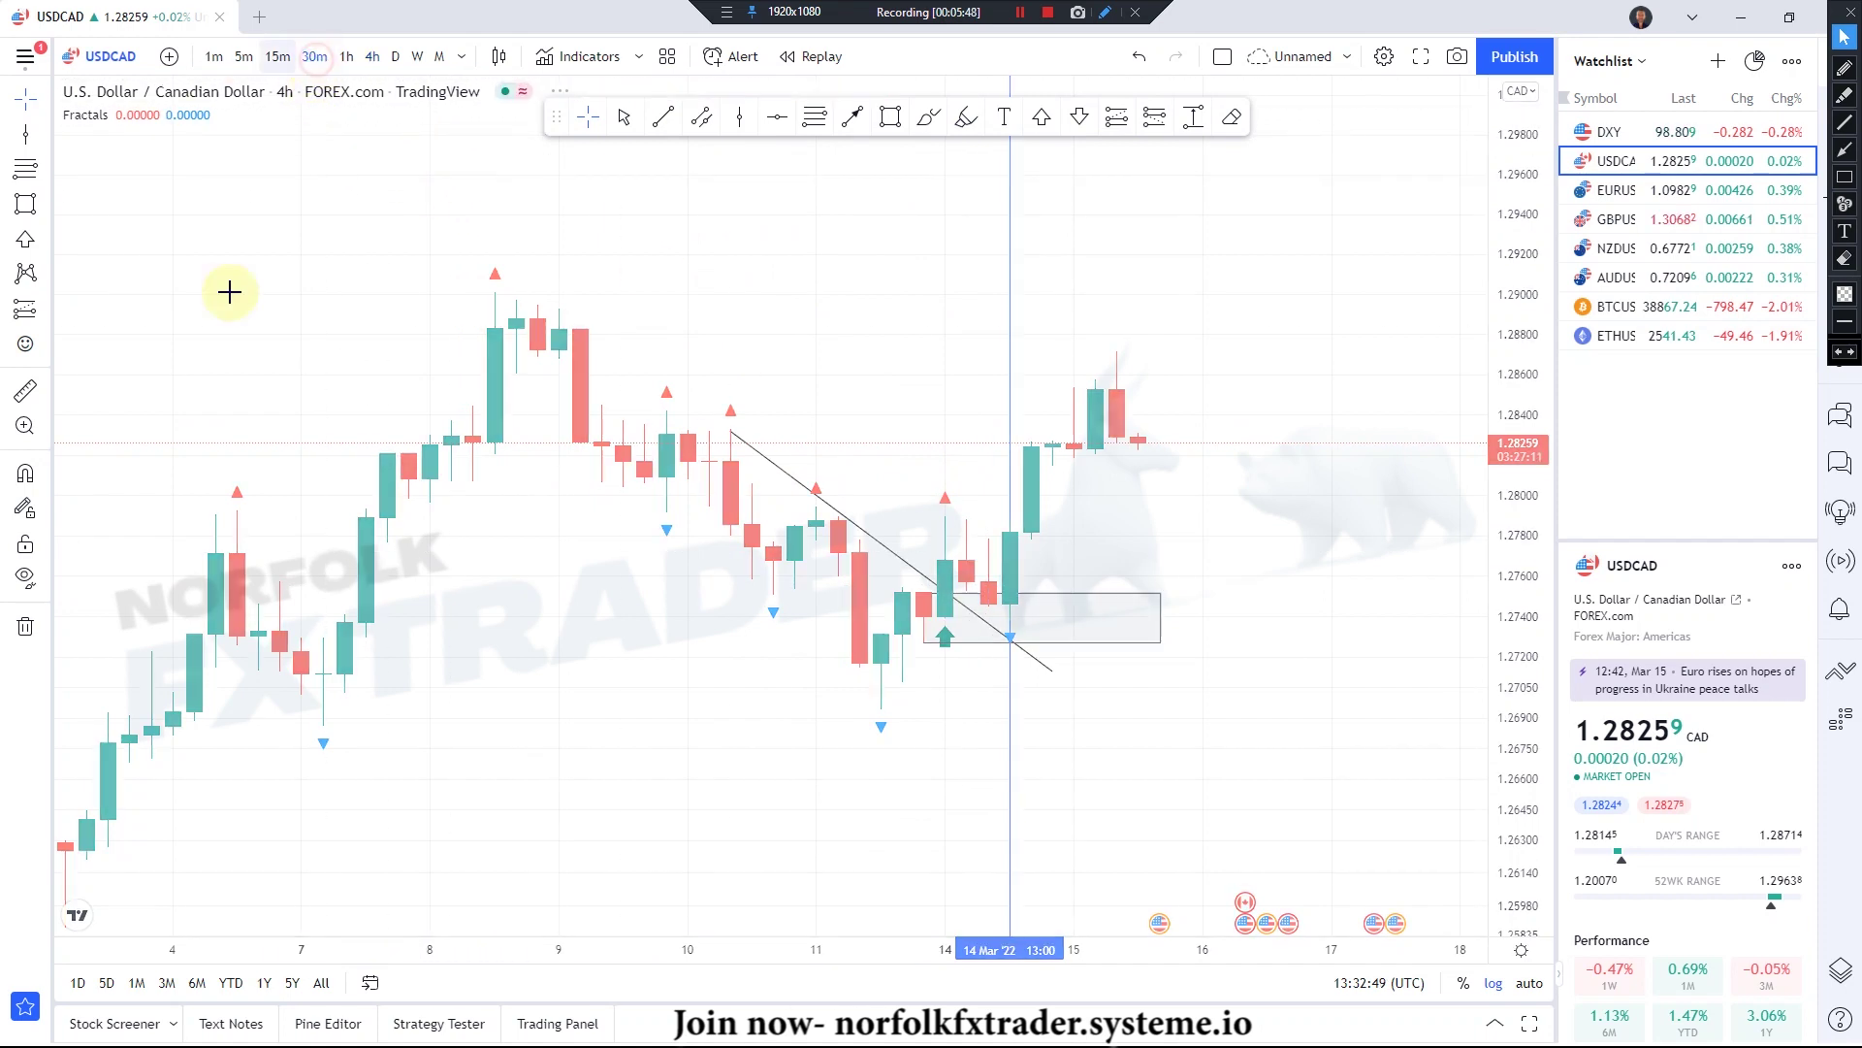
{"action": "left_click_drag", "start_coordinate": [906, 437], "coordinate": [1155, 469]}
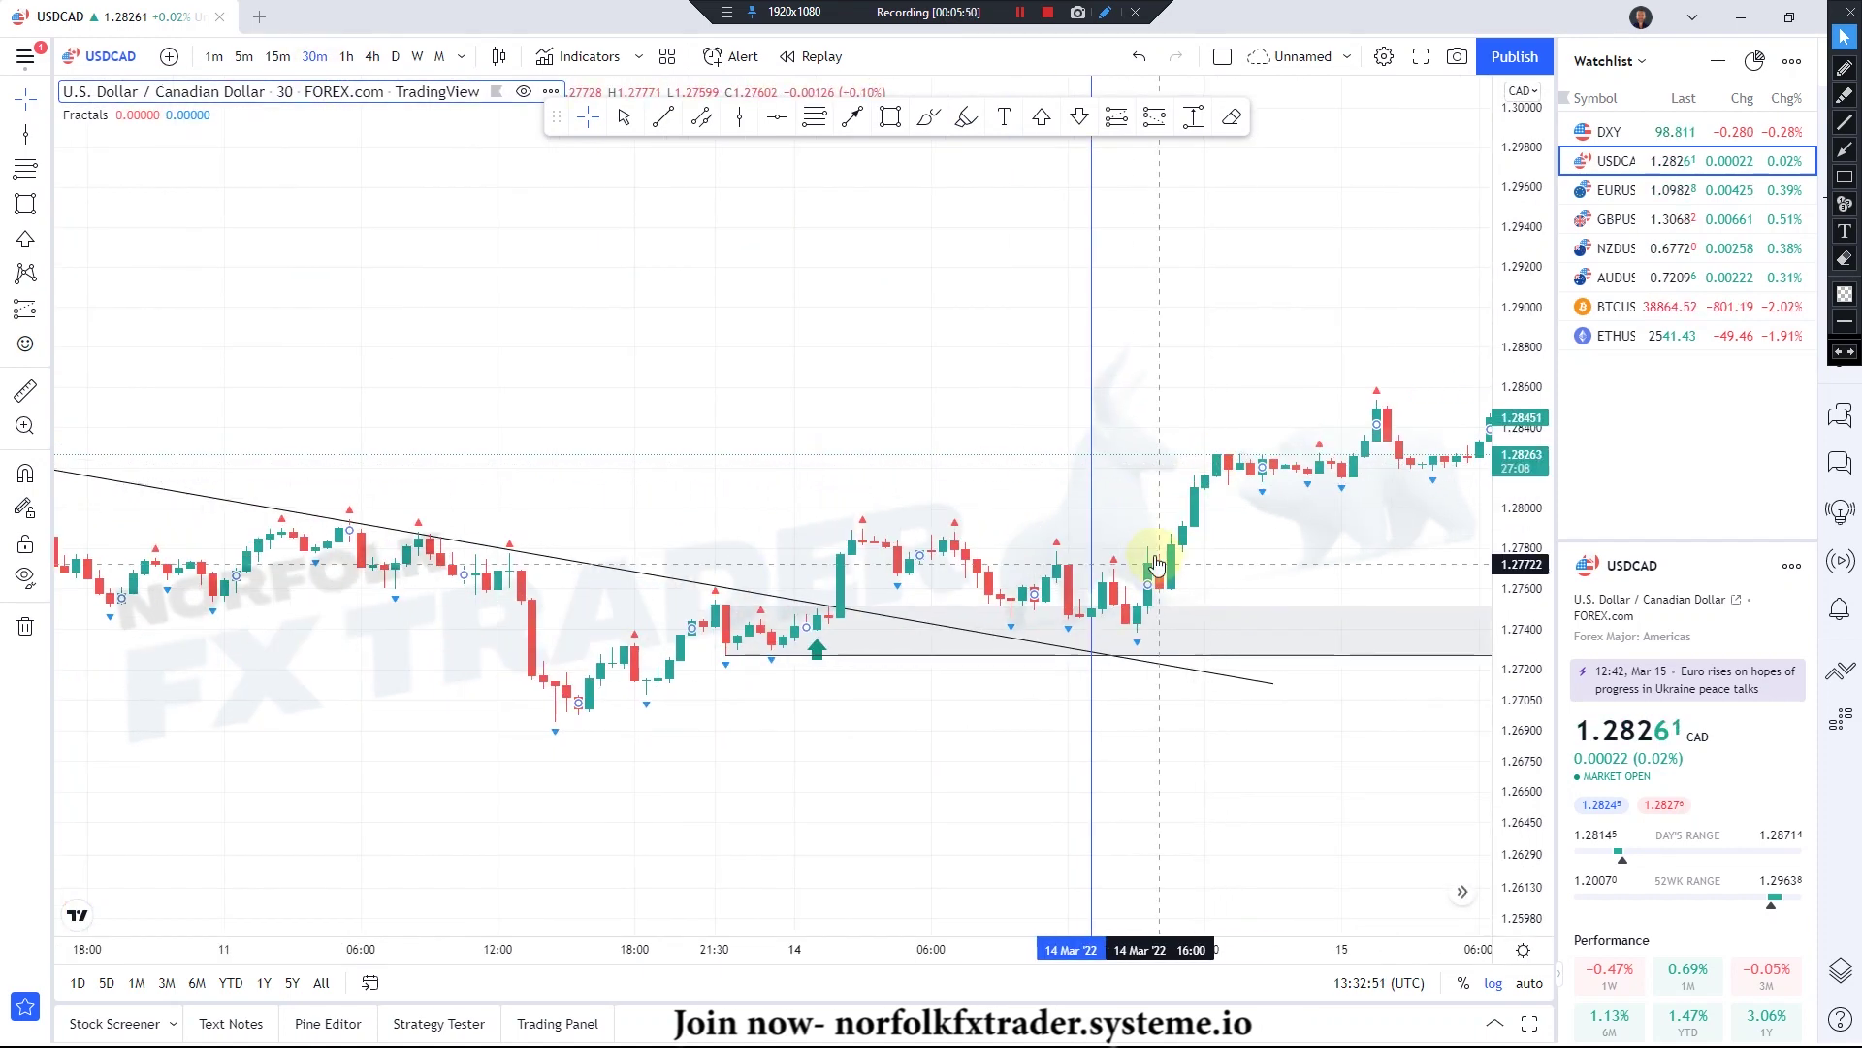
{"action": "scroll", "coordinate": [1475, 243], "scroll_direction": "up", "scroll_amount": 2}
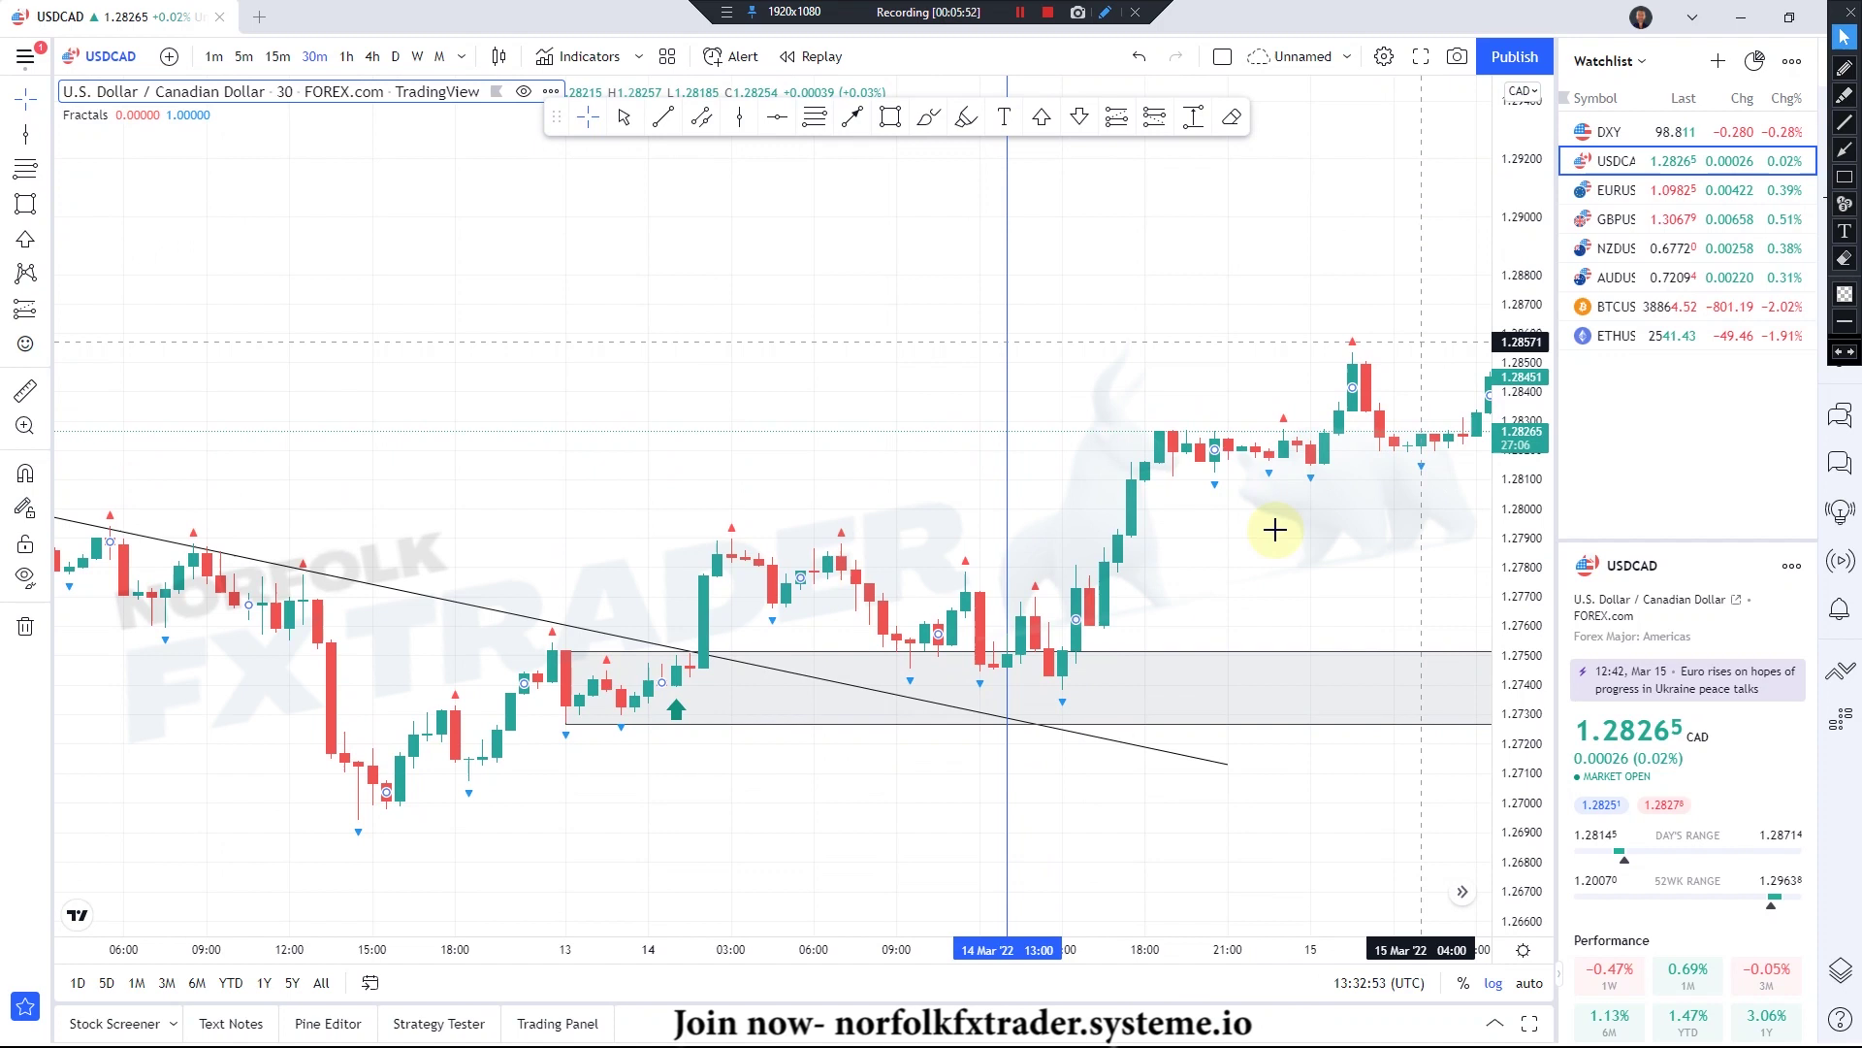
{"action": "left_click_drag", "start_coordinate": [1275, 529], "coordinate": [1123, 478]}
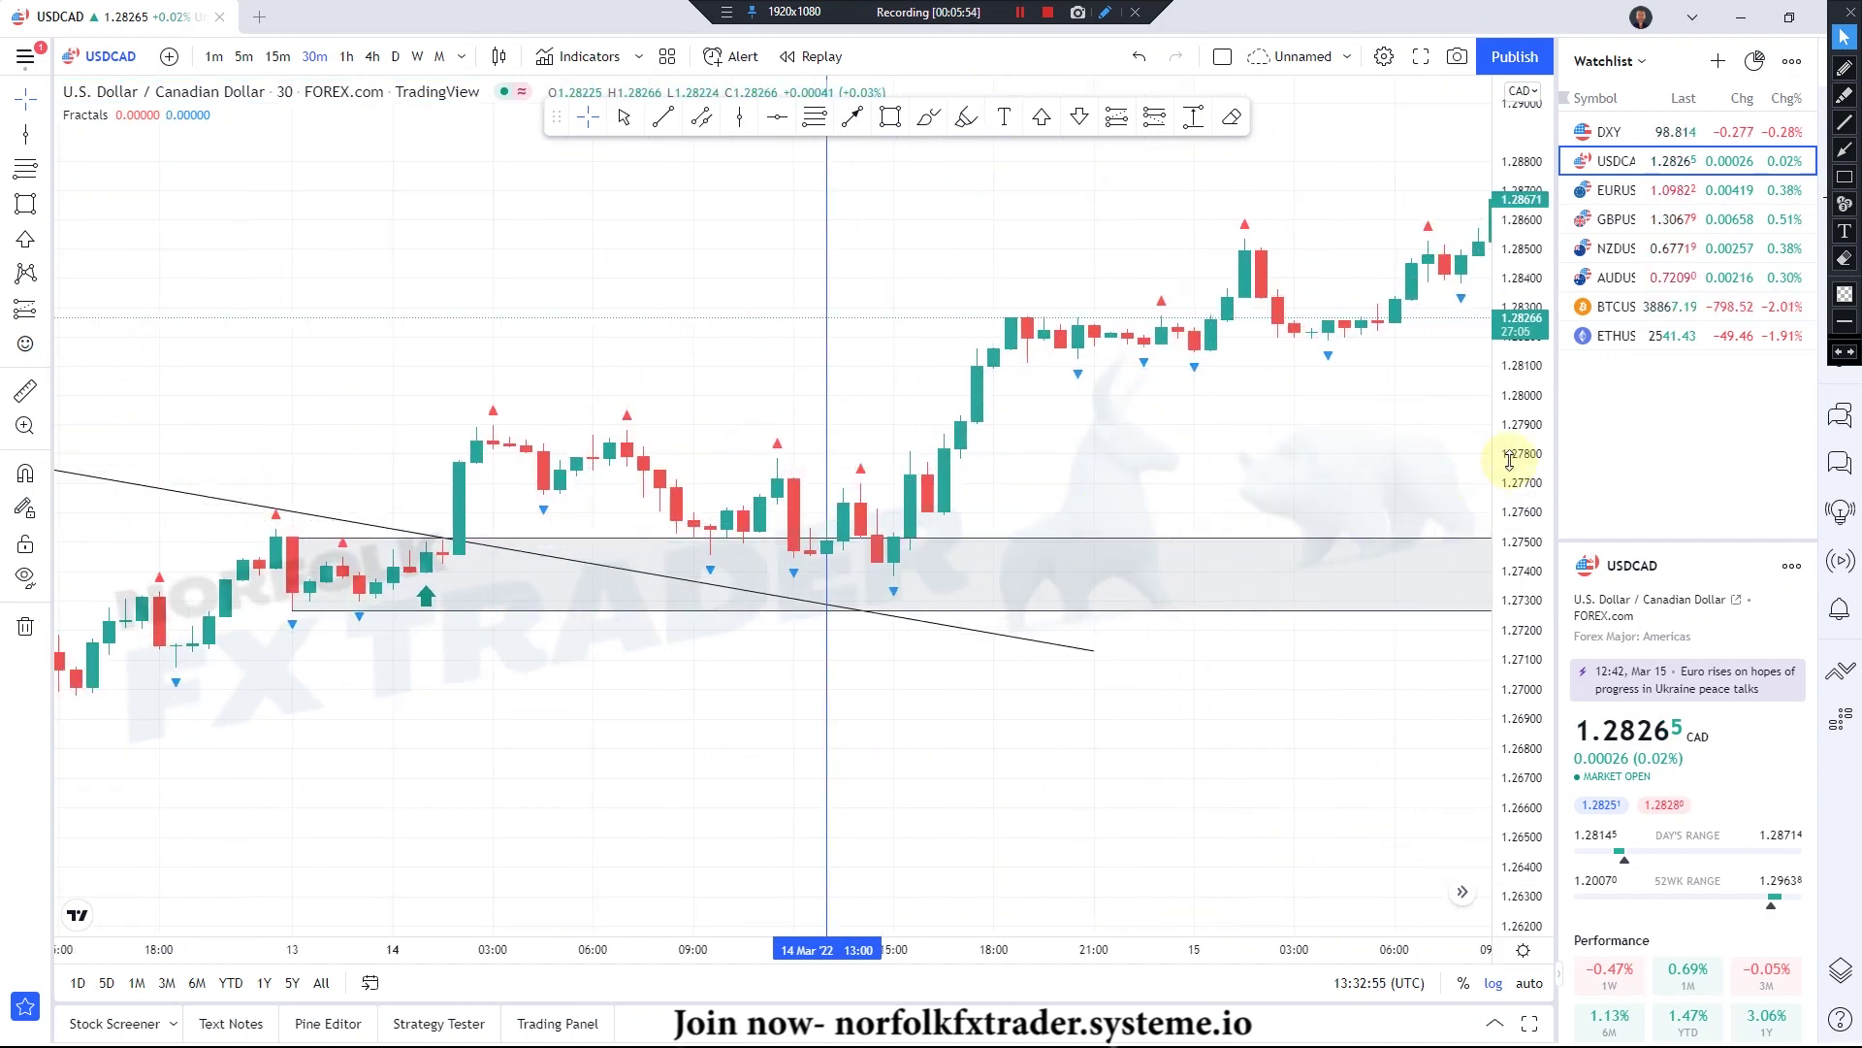
{"action": "left_click_drag", "start_coordinate": [1509, 460], "coordinate": [1513, 321]}
{"action": "left_click_drag", "start_coordinate": [915, 486], "coordinate": [989, 491]}
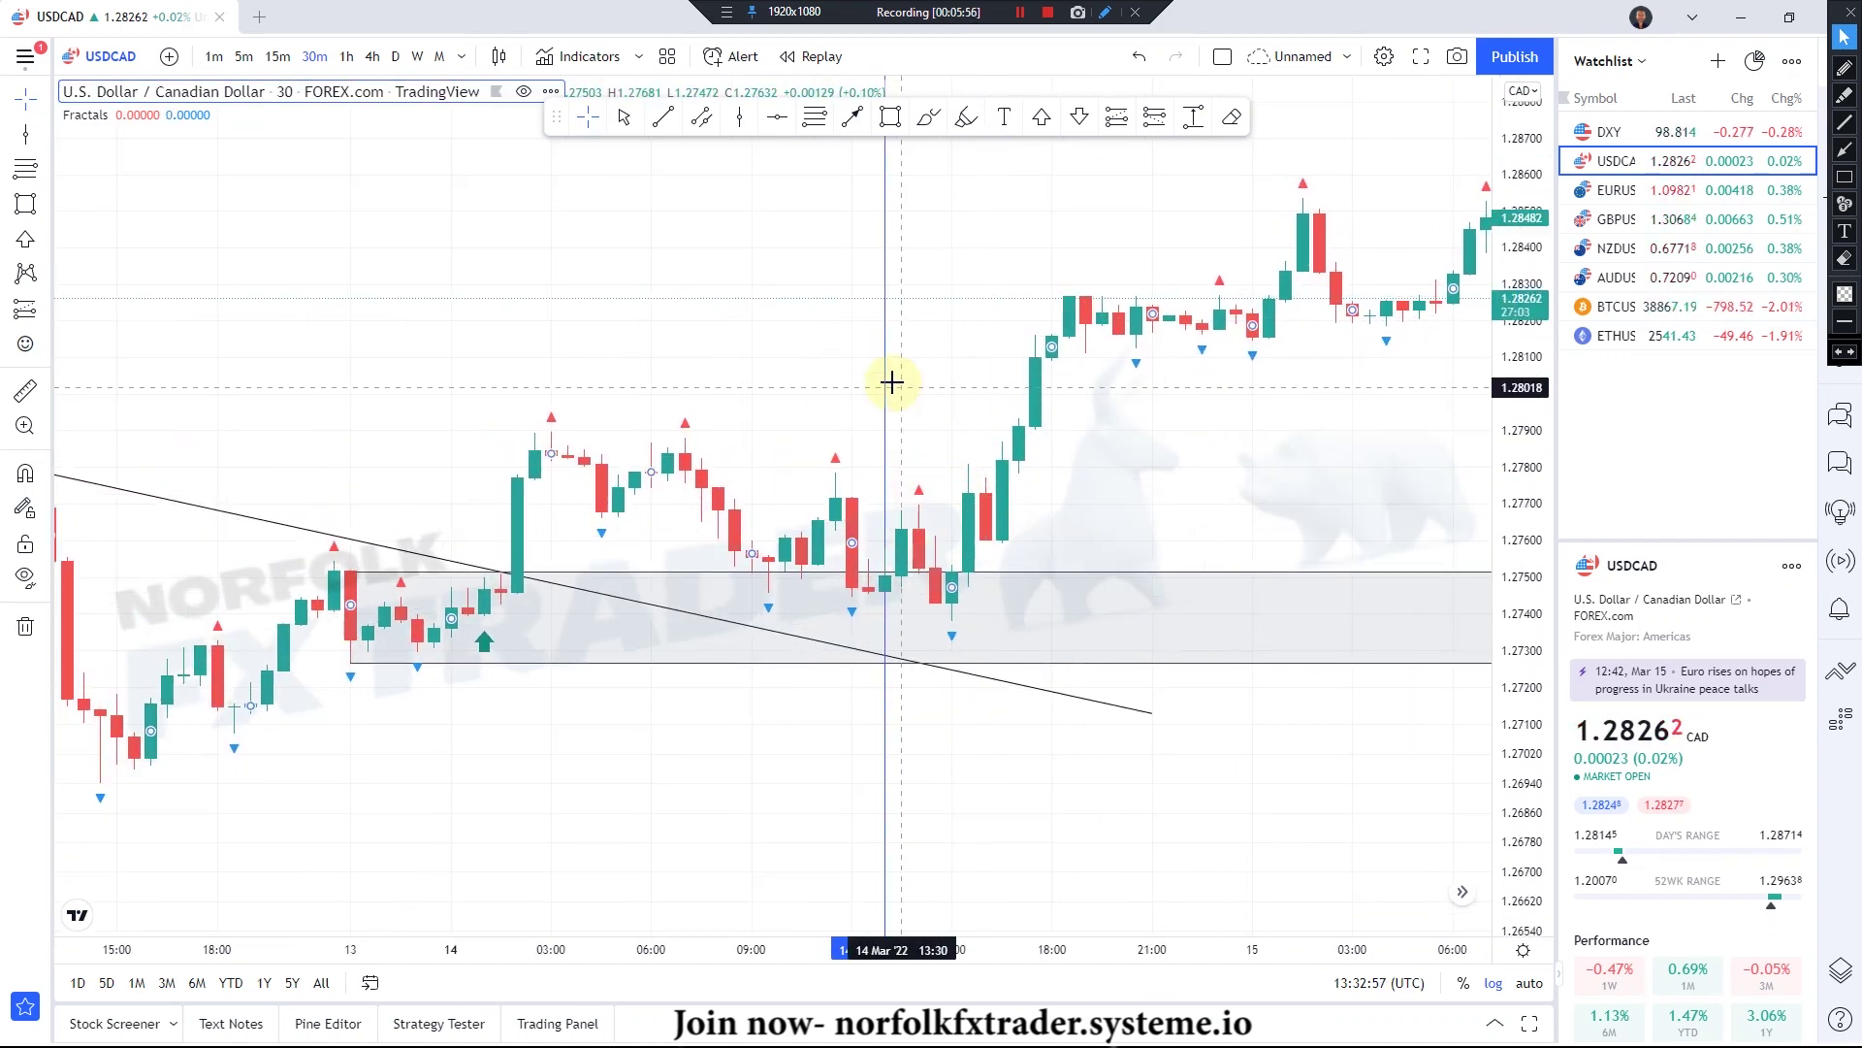
{"action": "key", "text": "Delete"}
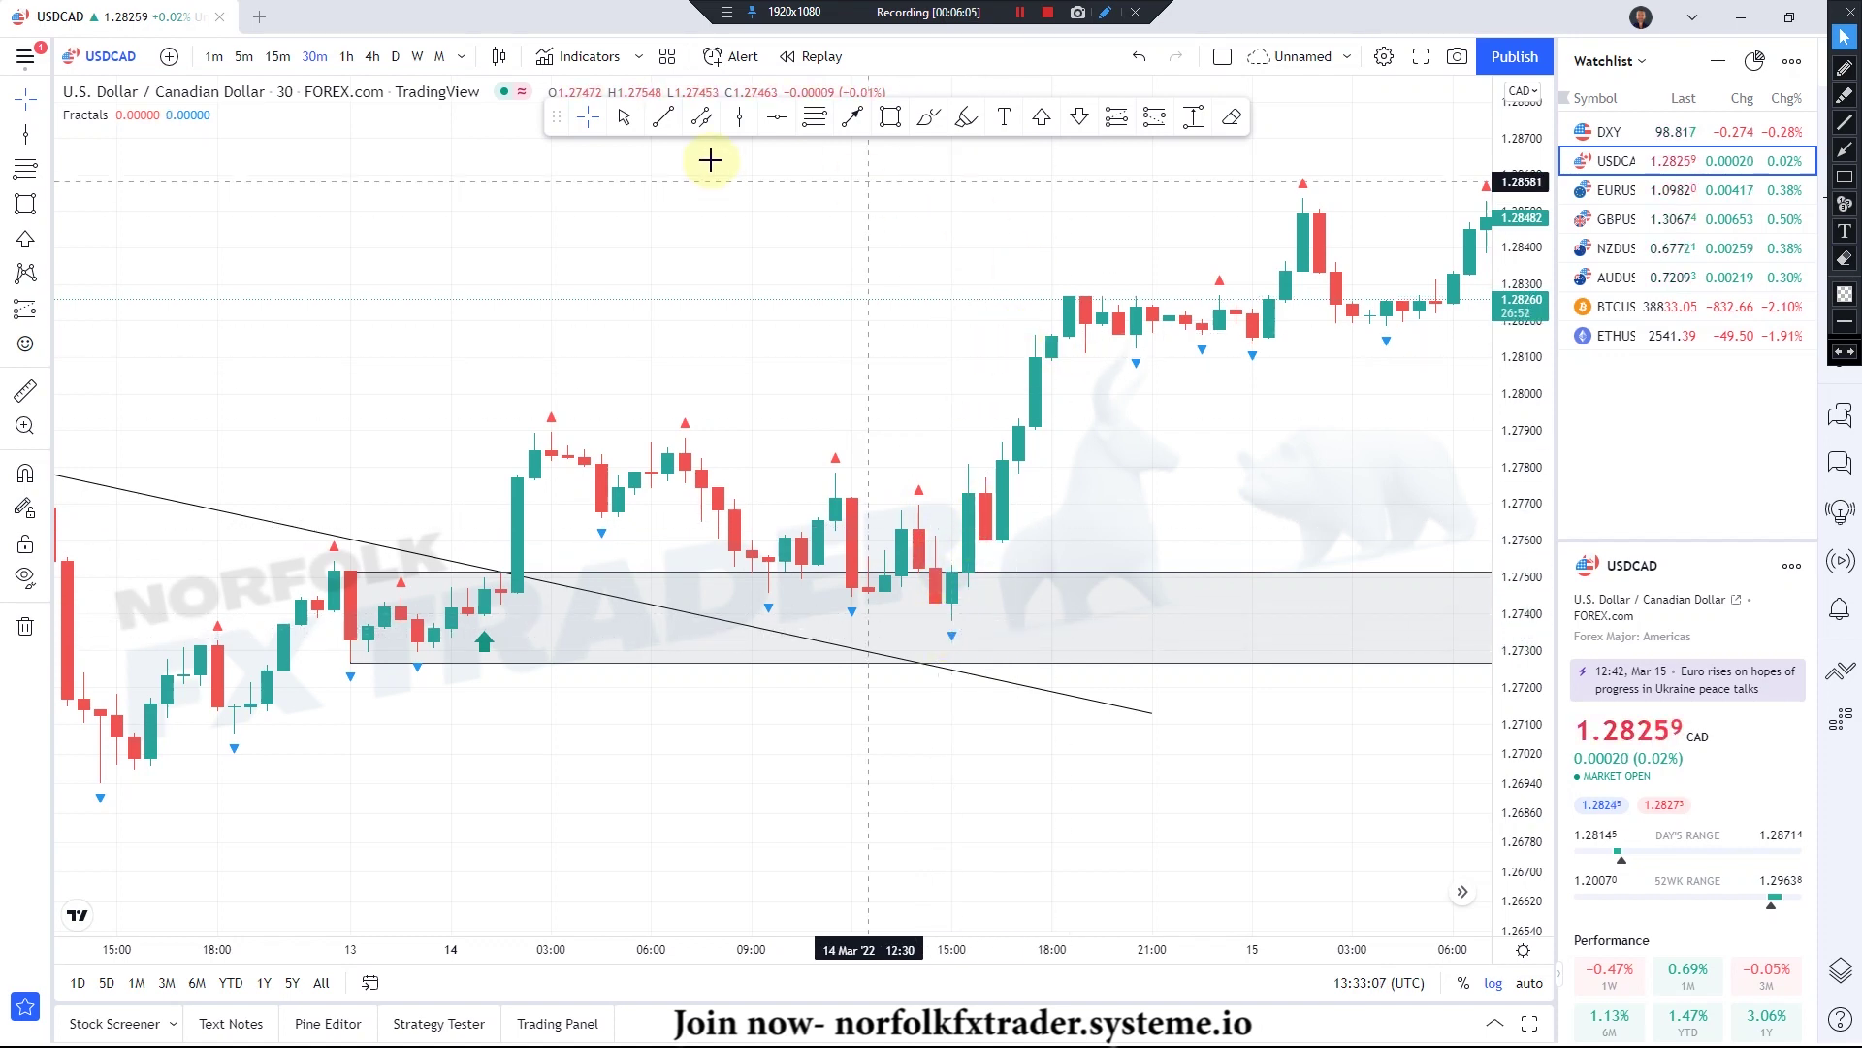
- Draw a short horizontal trend line from the 14 March 14:00 fractal high to about 18:00
{"action": "left_click", "coordinate": [664, 128]}
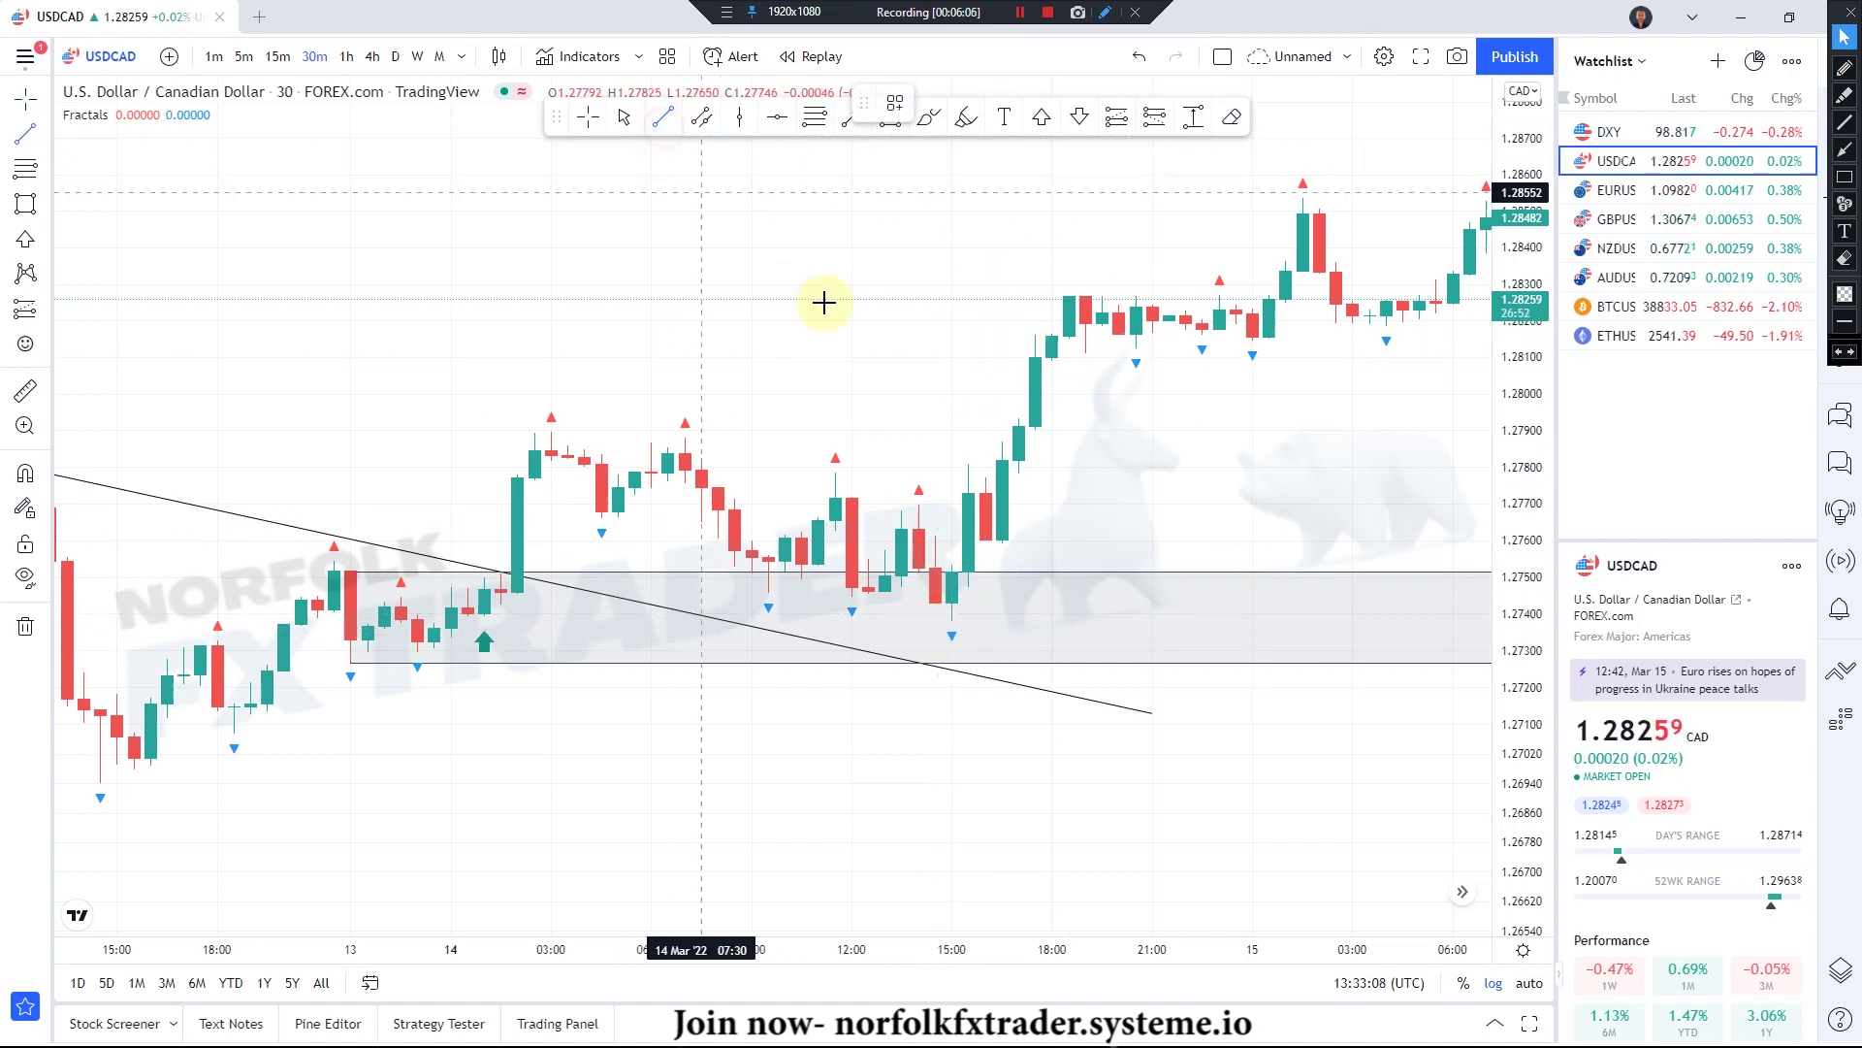
{"action": "left_click", "coordinate": [915, 505]}
{"action": "left_click", "coordinate": [1052, 503]}
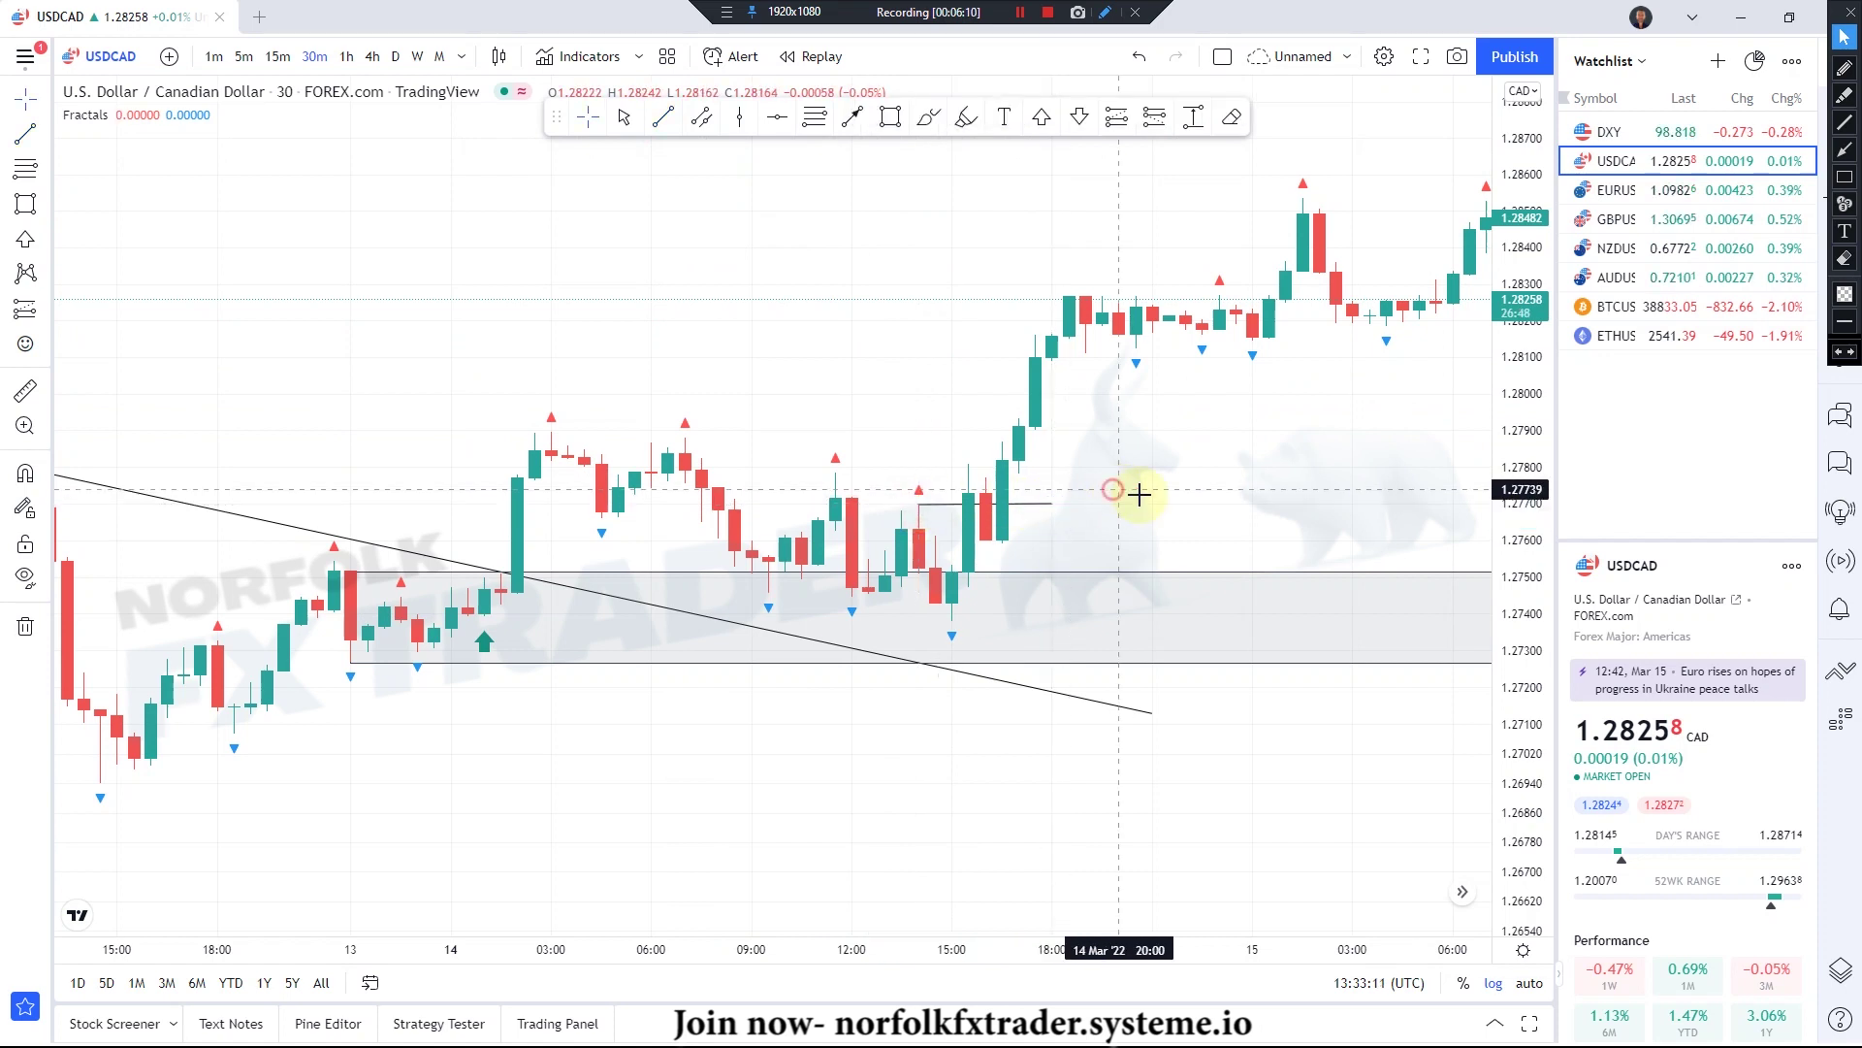
- Draw a rectangle zone around the retest candles from 14 March 14:00 at 1.27623 to 21:00 at 1.27393
{"action": "left_click", "coordinate": [890, 117]}
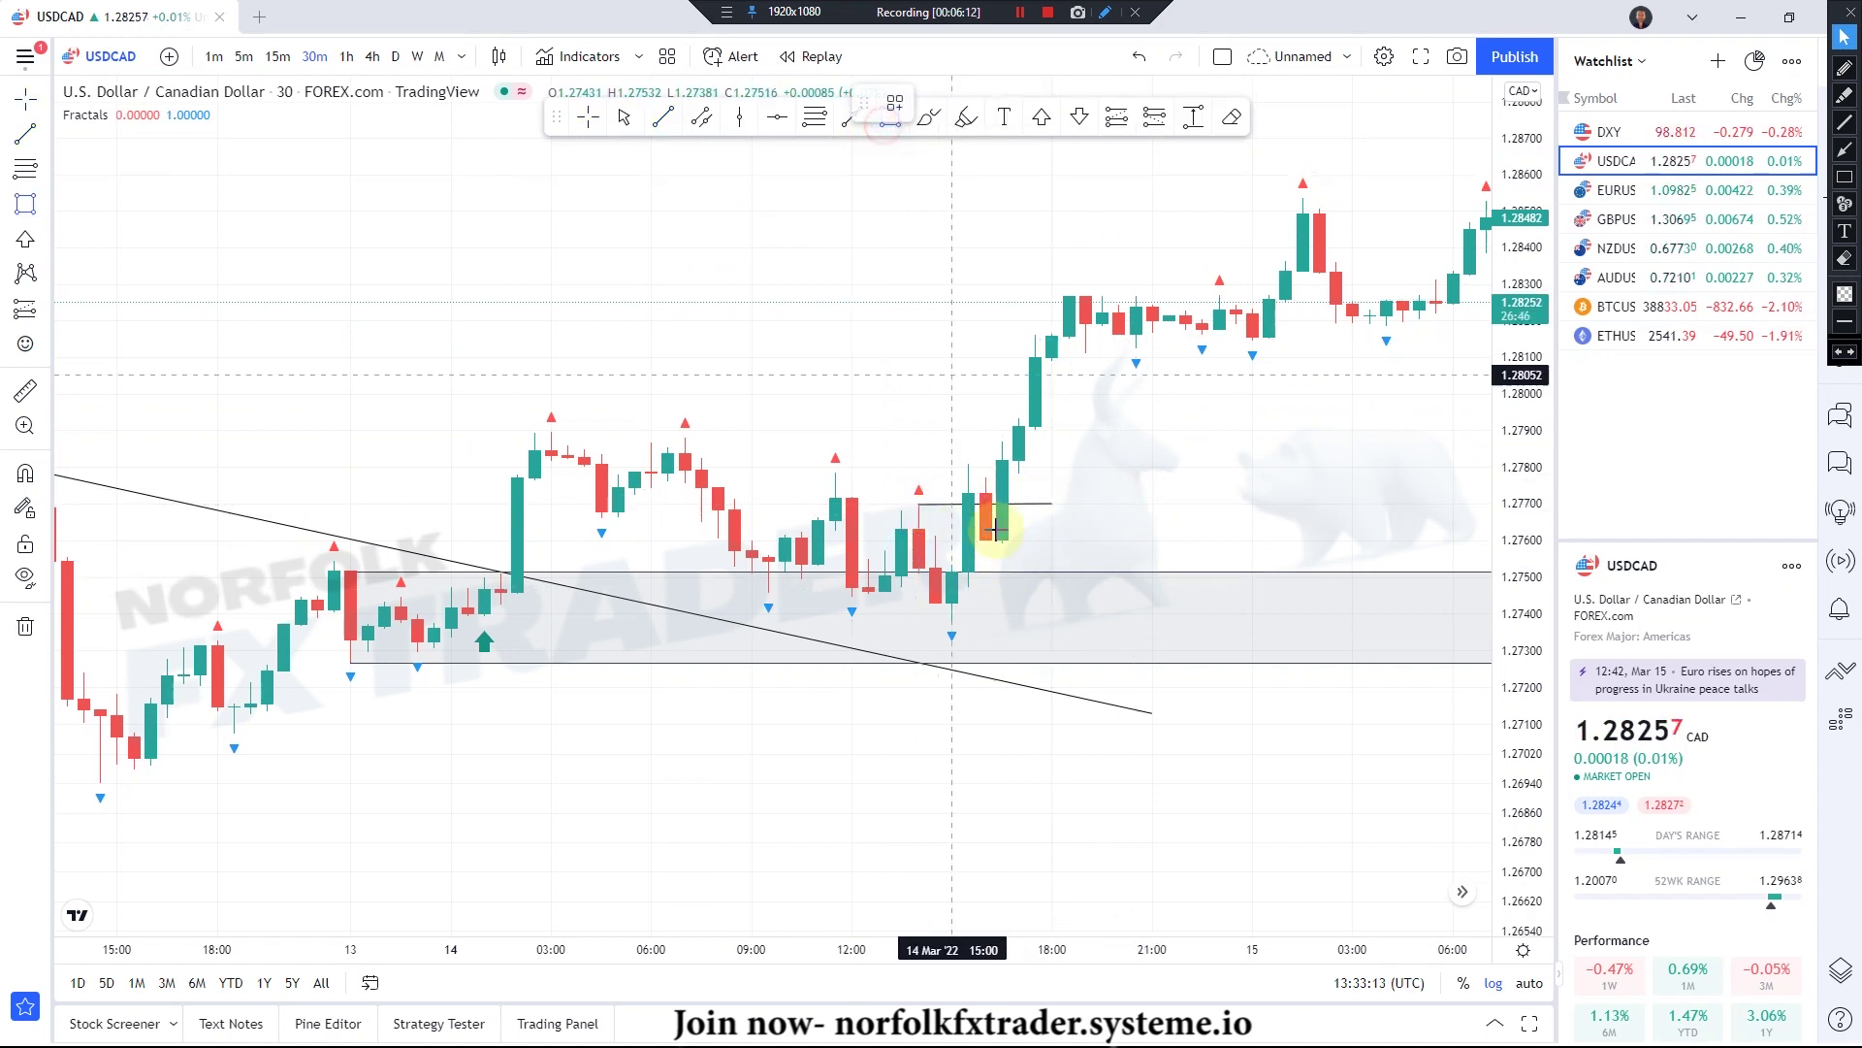
{"action": "left_click_drag", "start_coordinate": [917, 531], "coordinate": [1152, 616]}
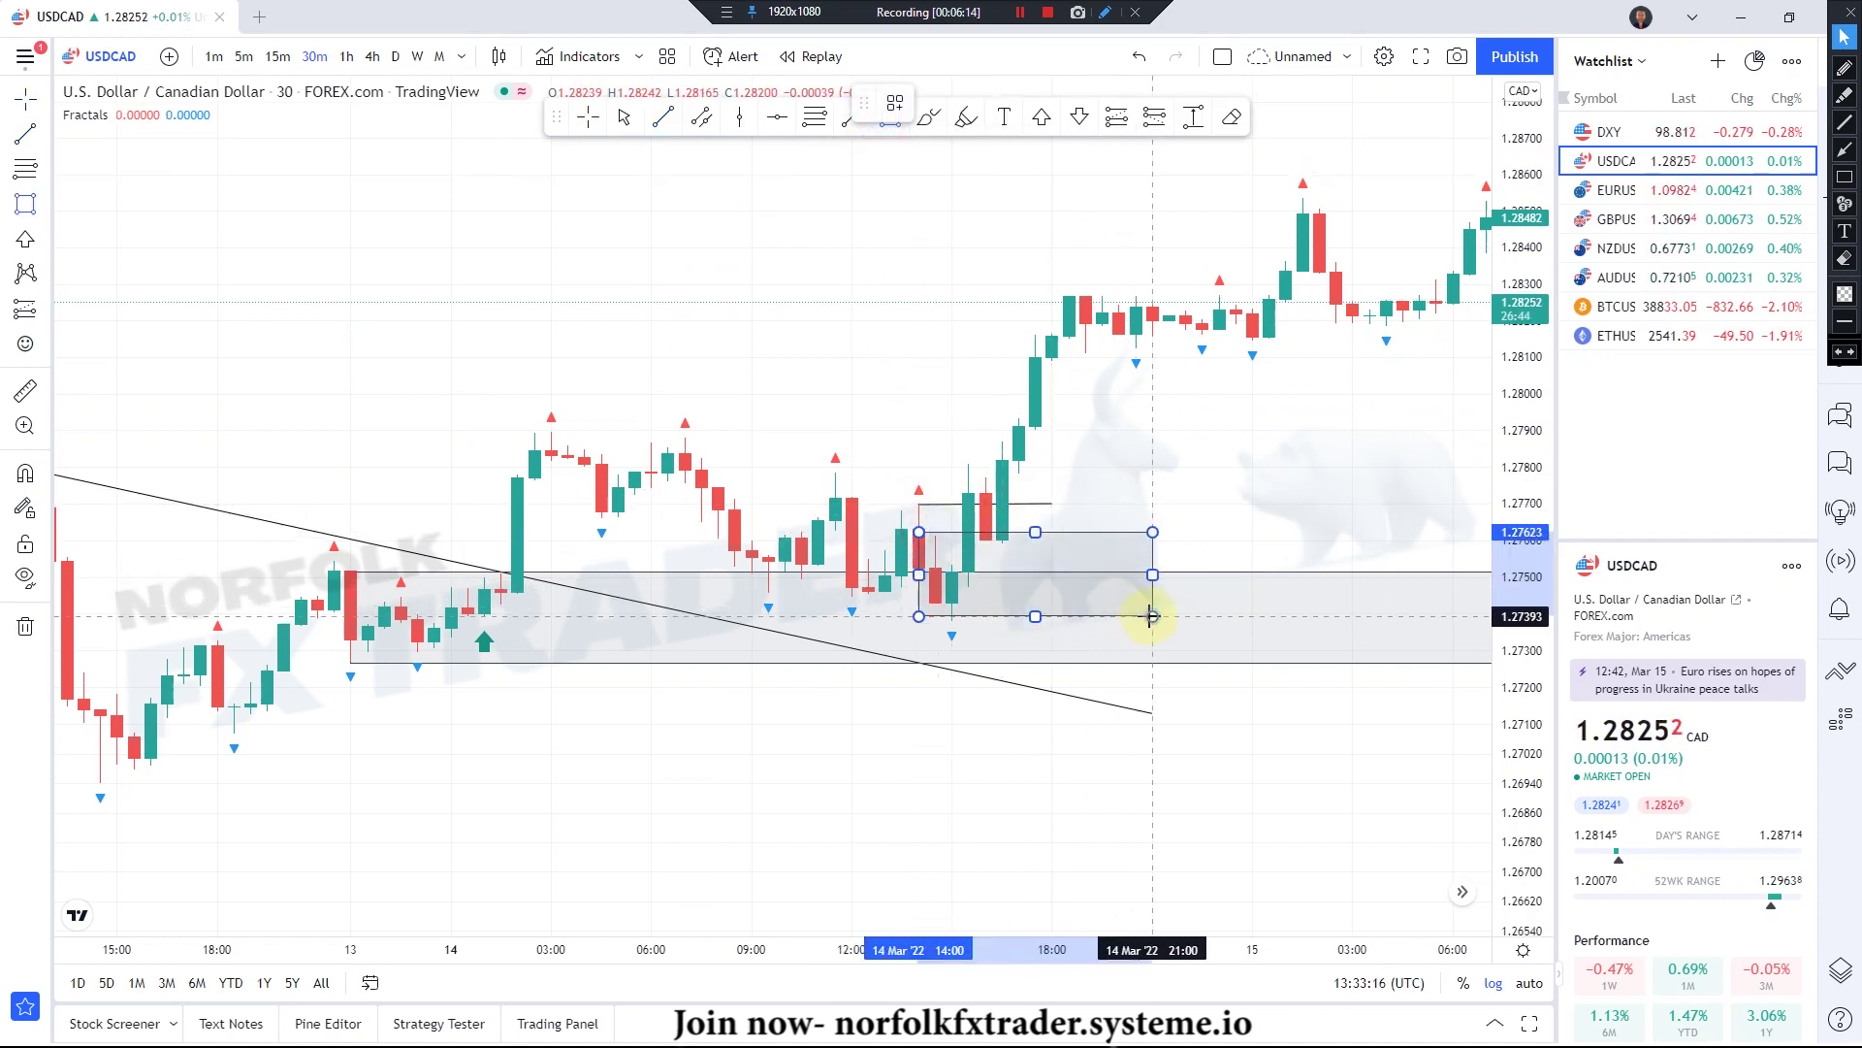
{"action": "left_click", "coordinate": [1201, 582]}
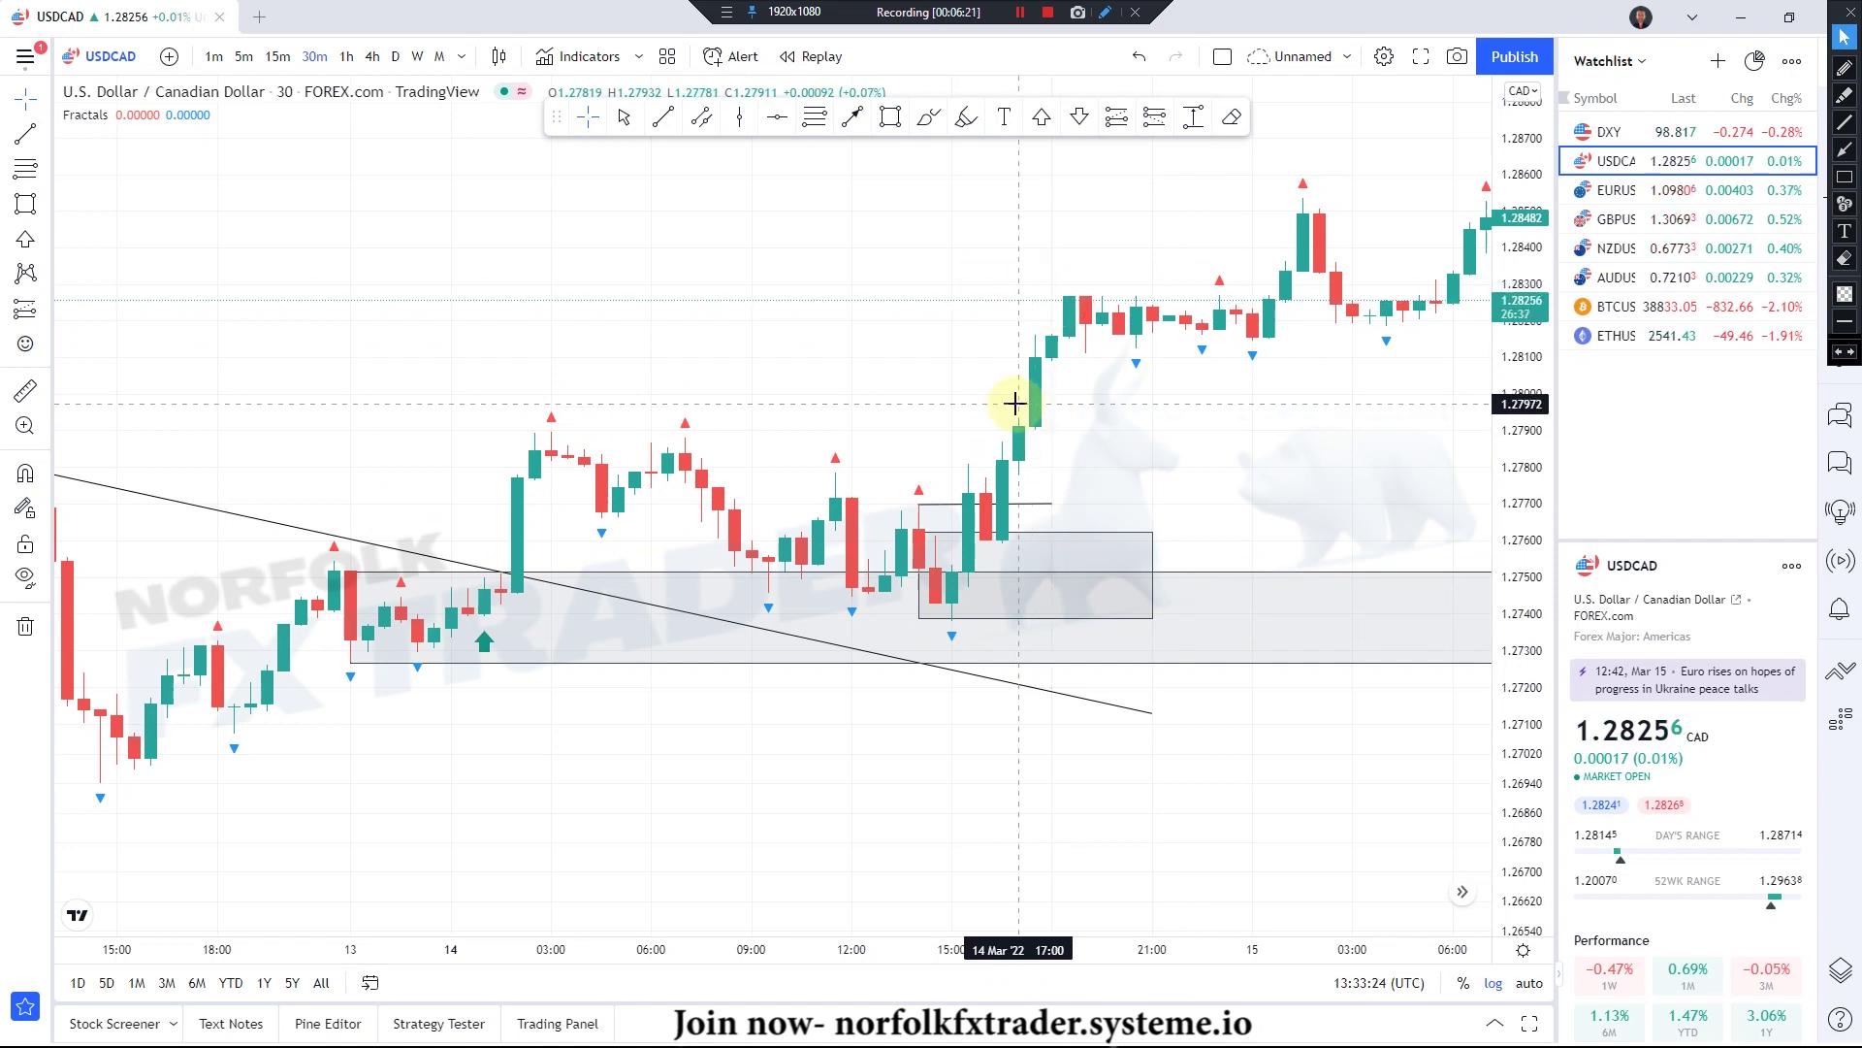
- Draw a short descending trend line from the 14 March 11:30 high past the 14:00 high to about 18:00
{"action": "left_click", "coordinate": [669, 126]}
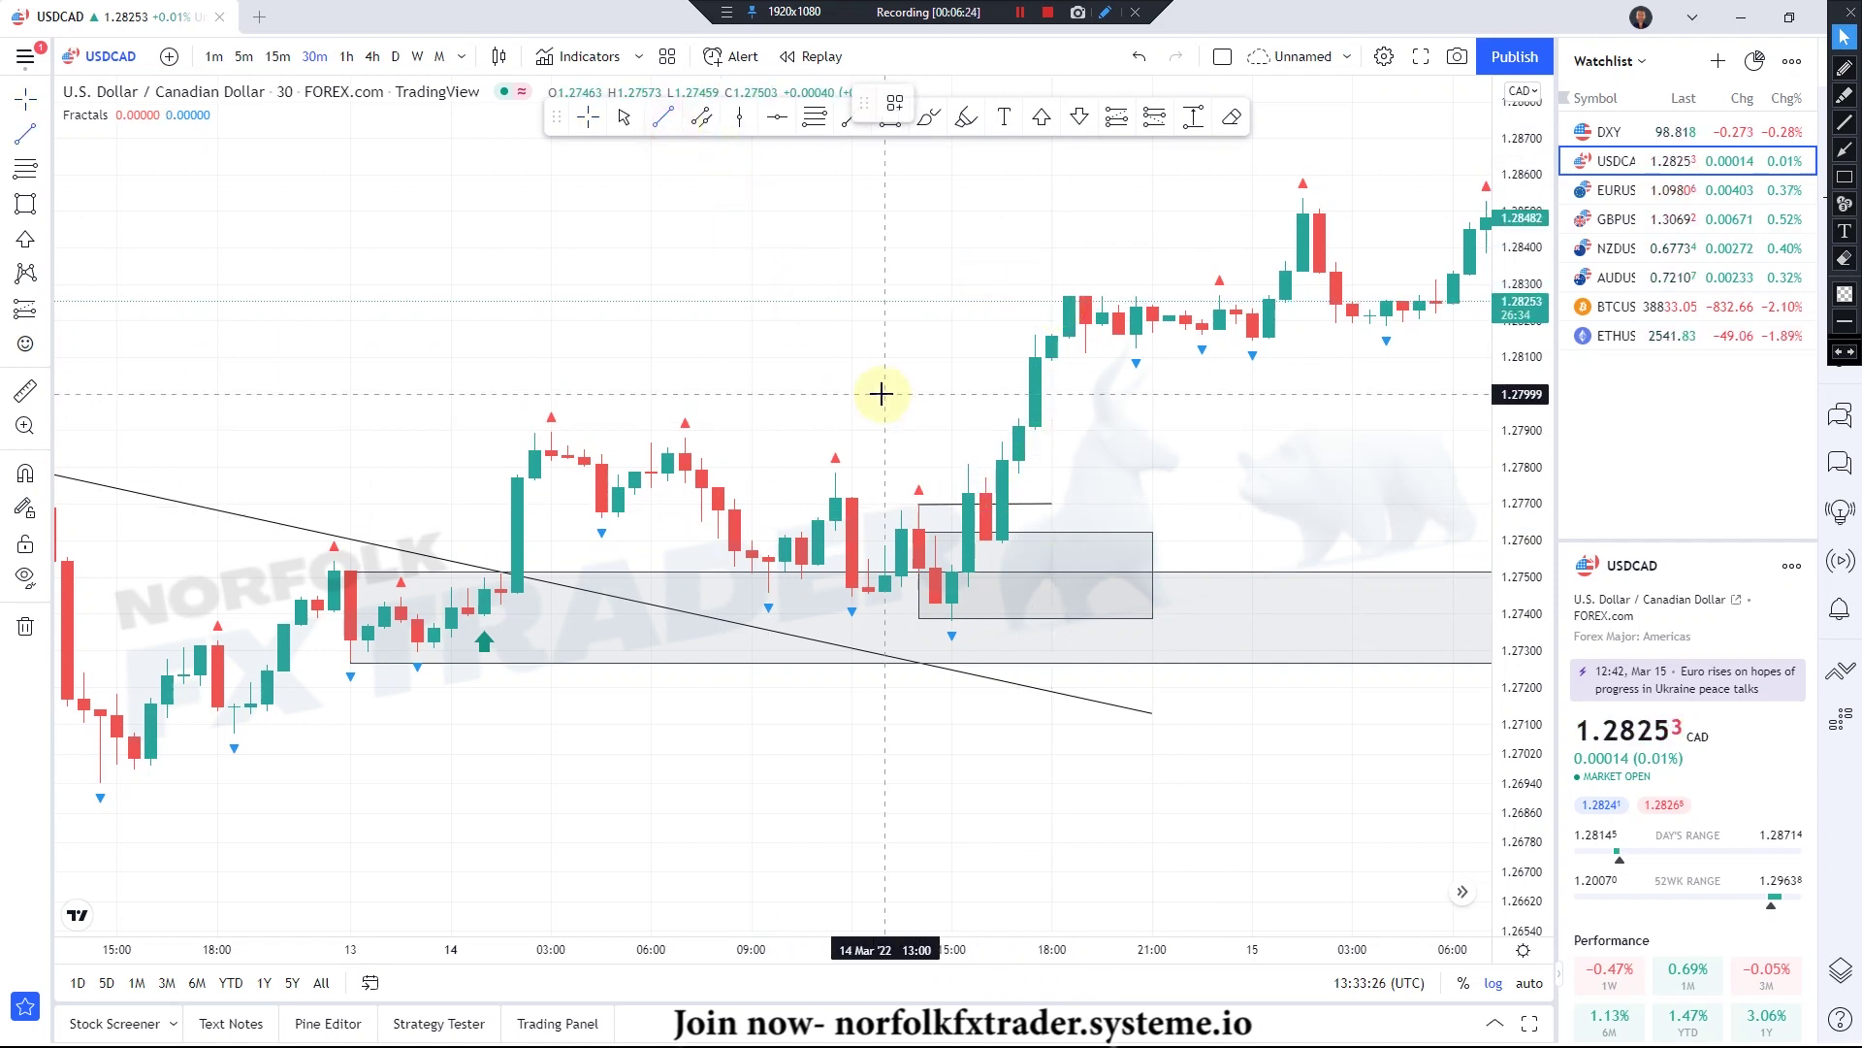
{"action": "left_click", "coordinate": [857, 485]}
{"action": "left_click", "coordinate": [1054, 550]}
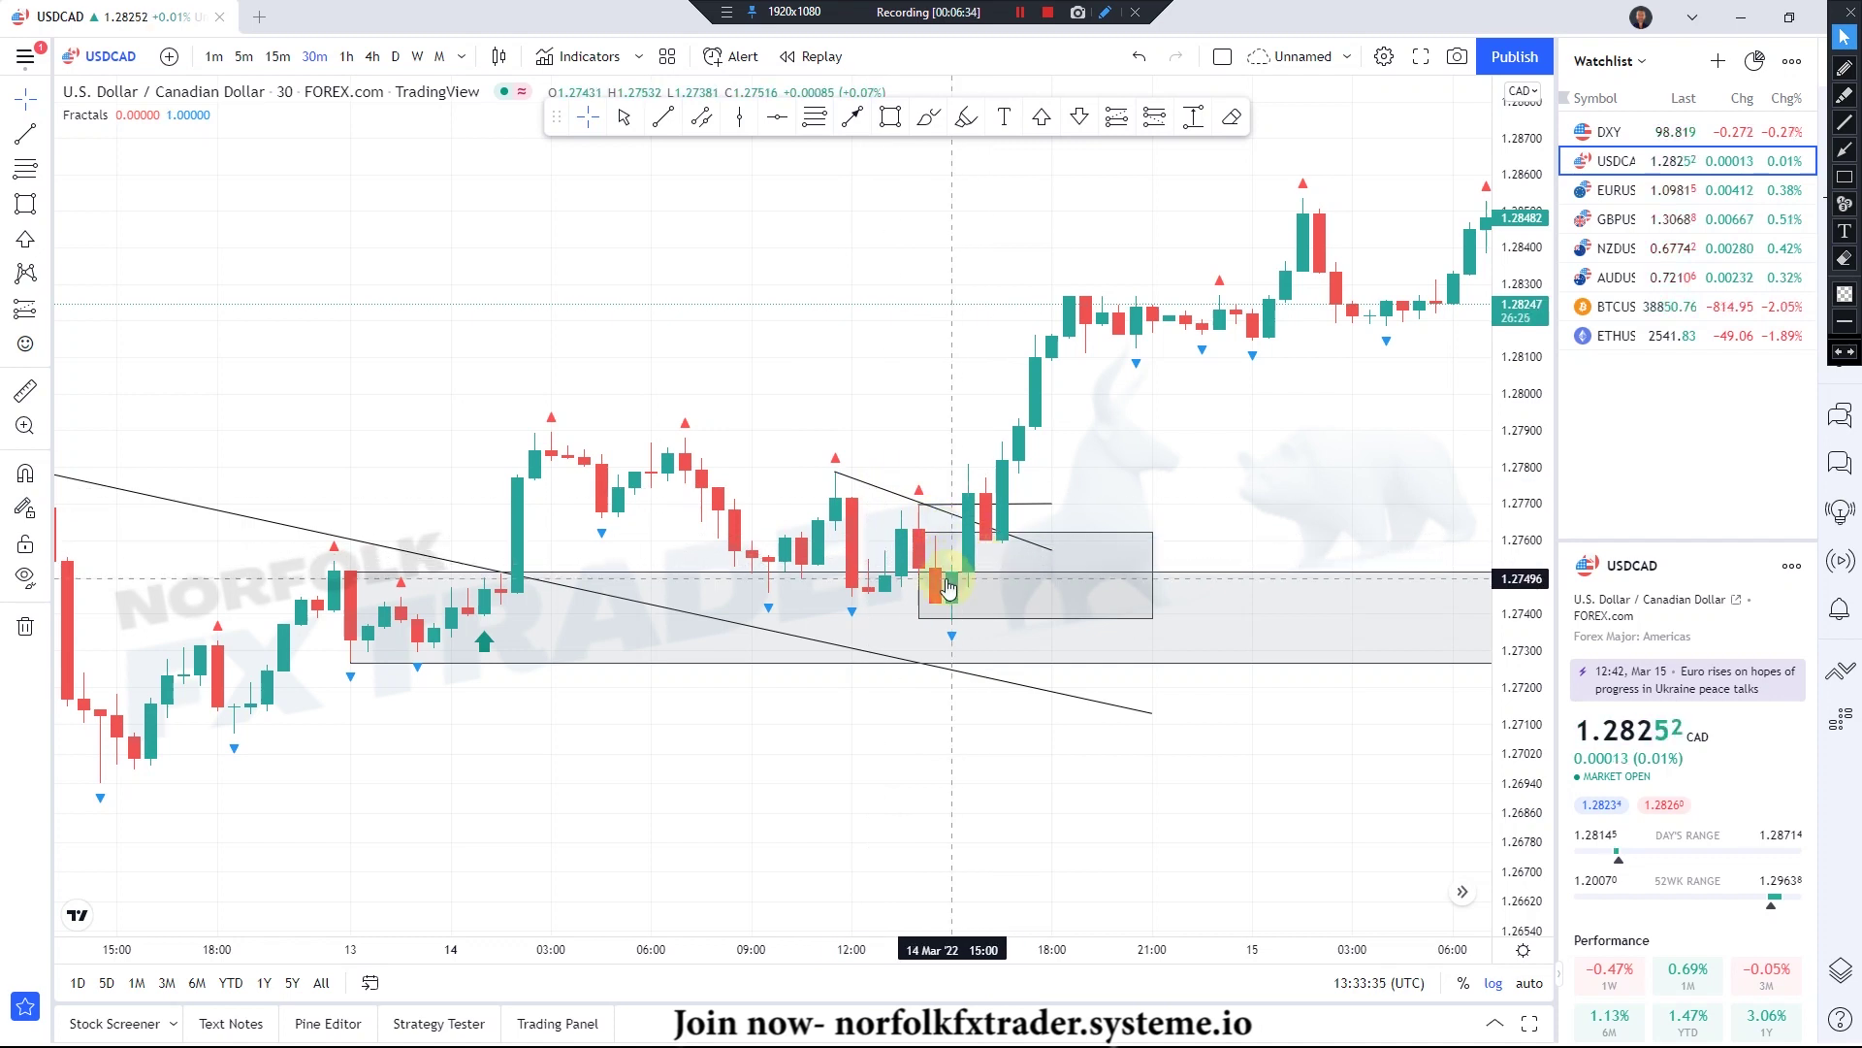
{"action": "left_click", "coordinate": [956, 574]}
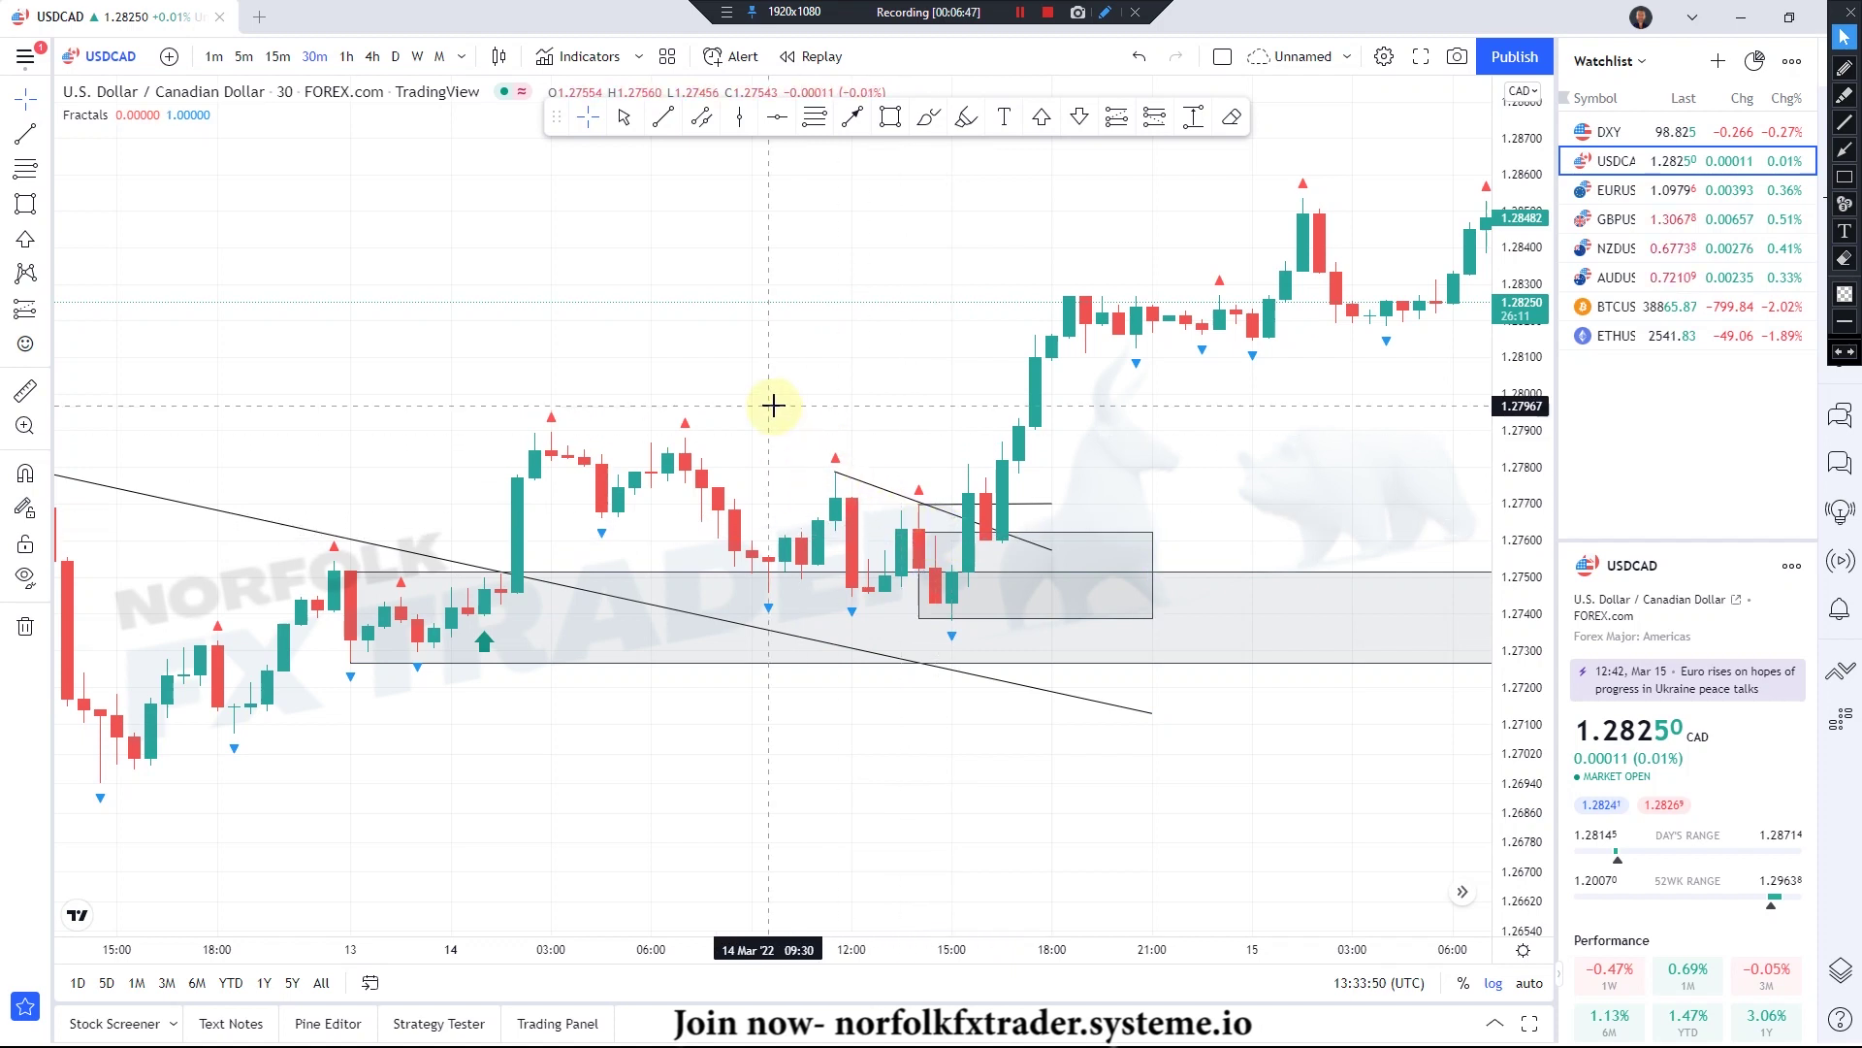
- Switch the chart back to the 4-hour timeframe and remove all drawings
{"action": "scroll", "coordinate": [854, 405], "scroll_direction": "down", "scroll_amount": 1}
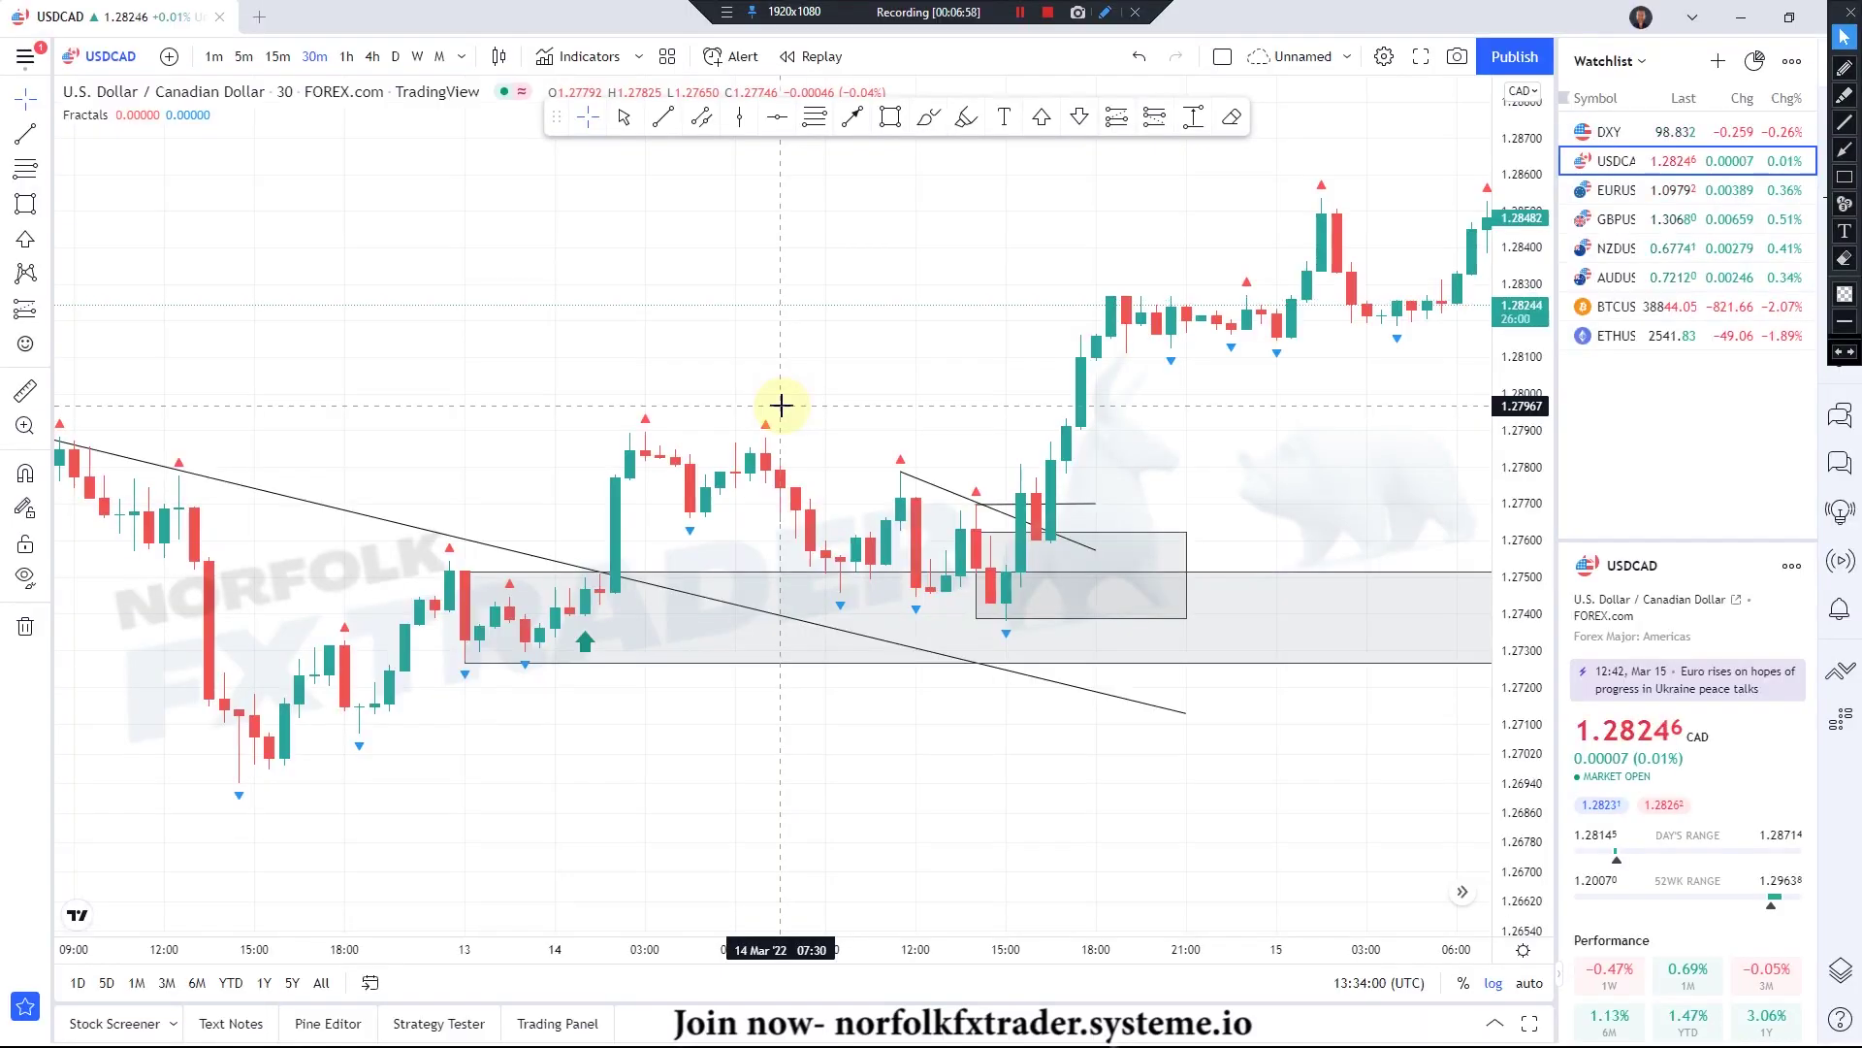
{"action": "scroll", "coordinate": [782, 406], "scroll_direction": "down", "scroll_amount": 5}
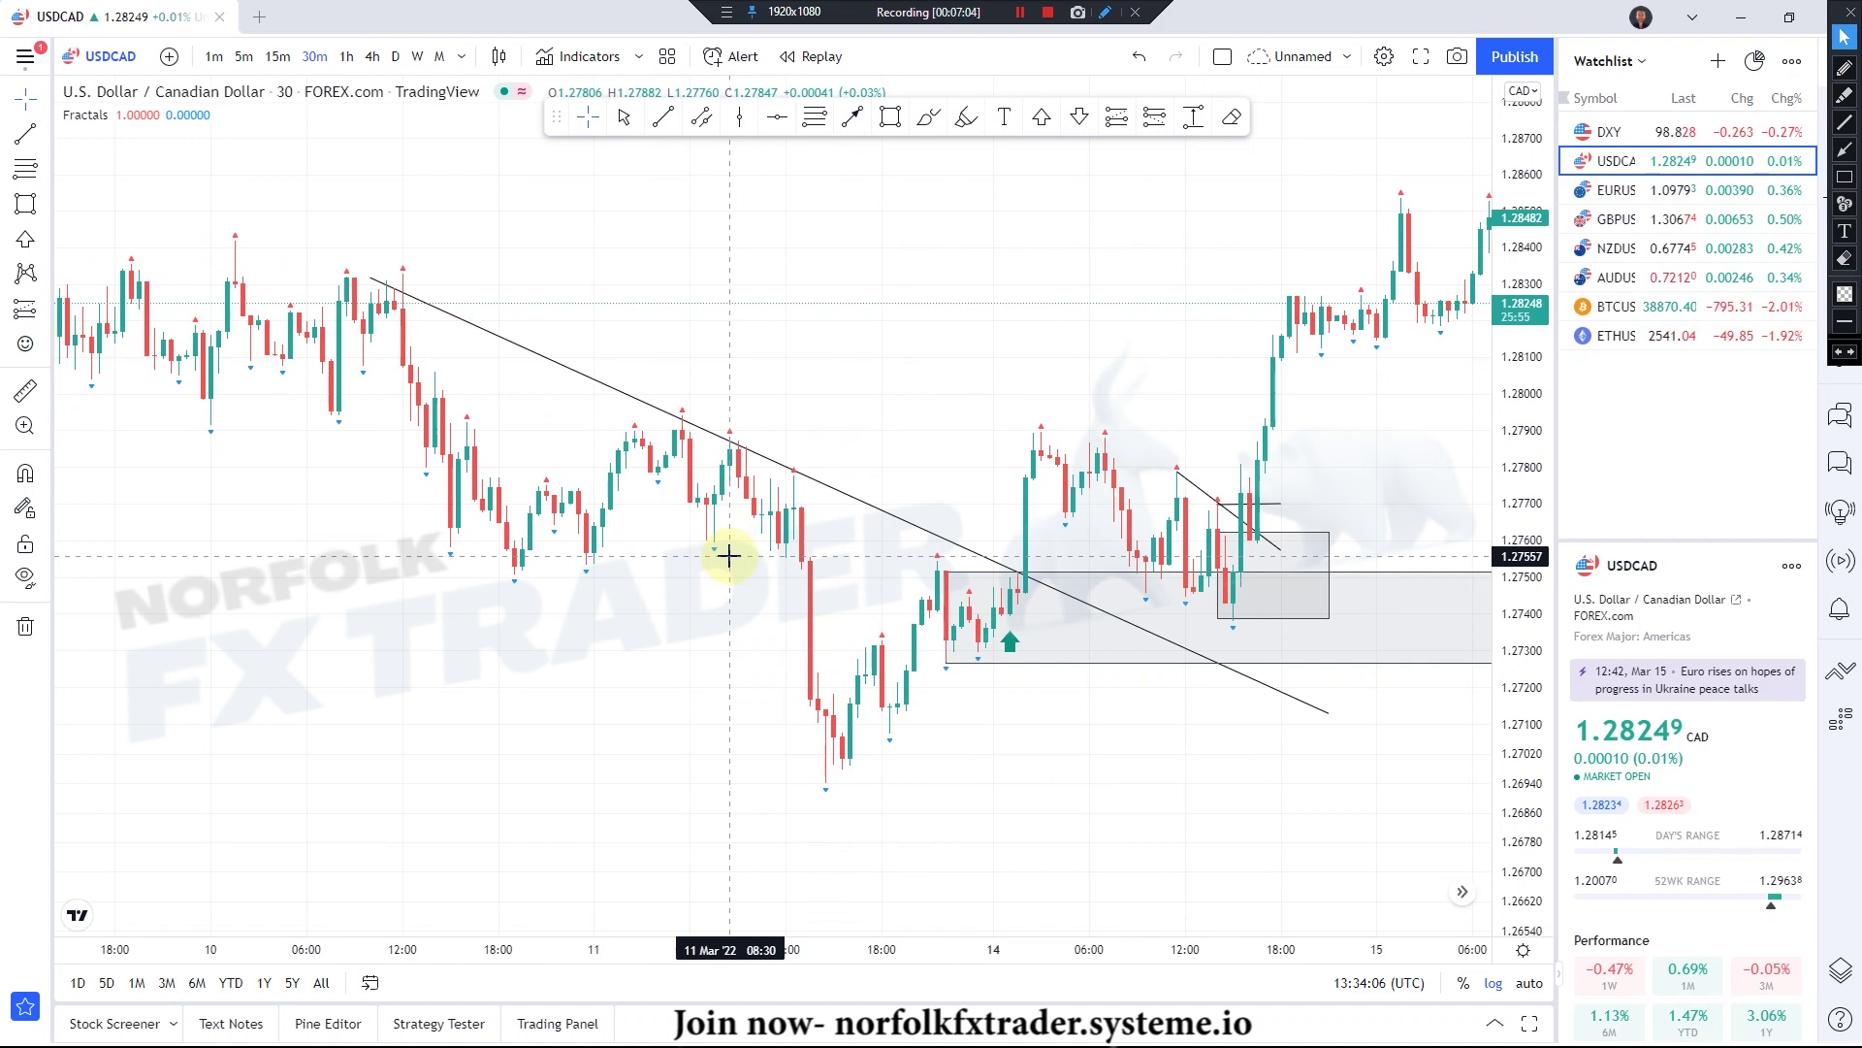
{"action": "scroll", "coordinate": [729, 556], "scroll_direction": "down", "scroll_amount": 2}
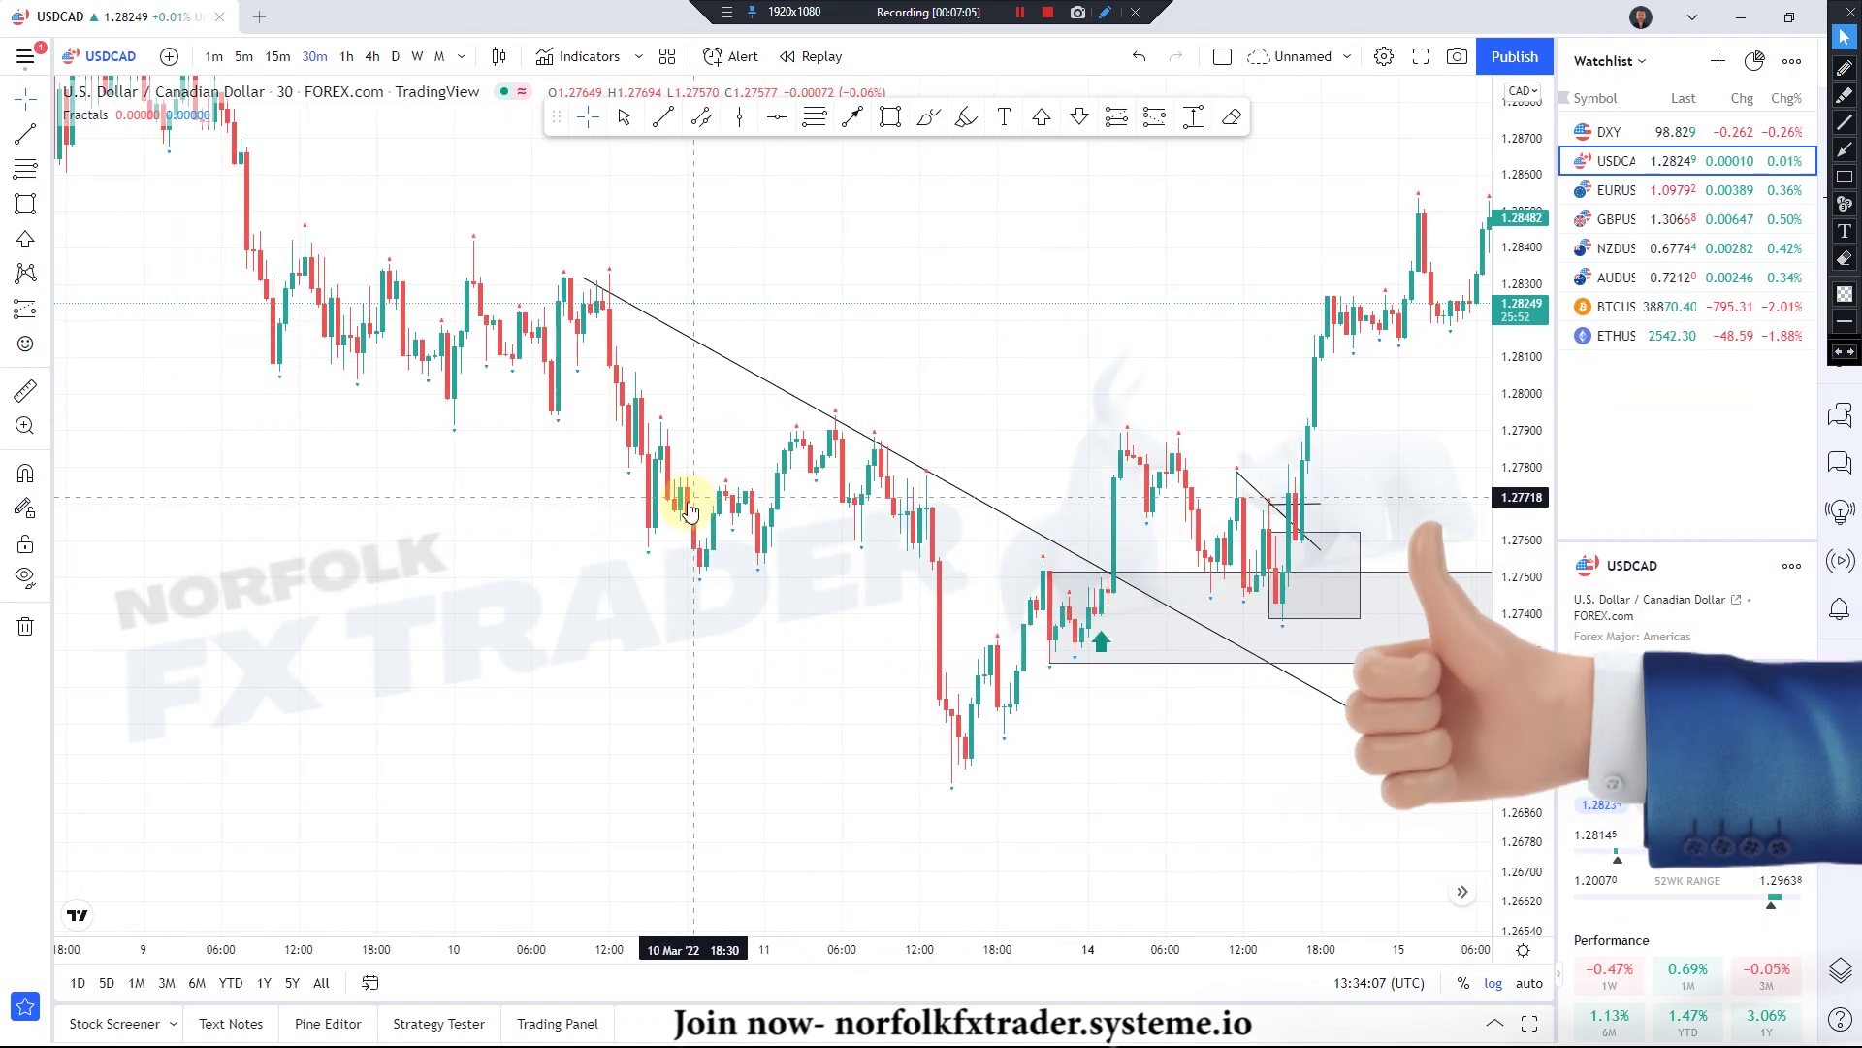
{"action": "left_click_drag", "start_coordinate": [706, 553], "coordinate": [577, 531]}
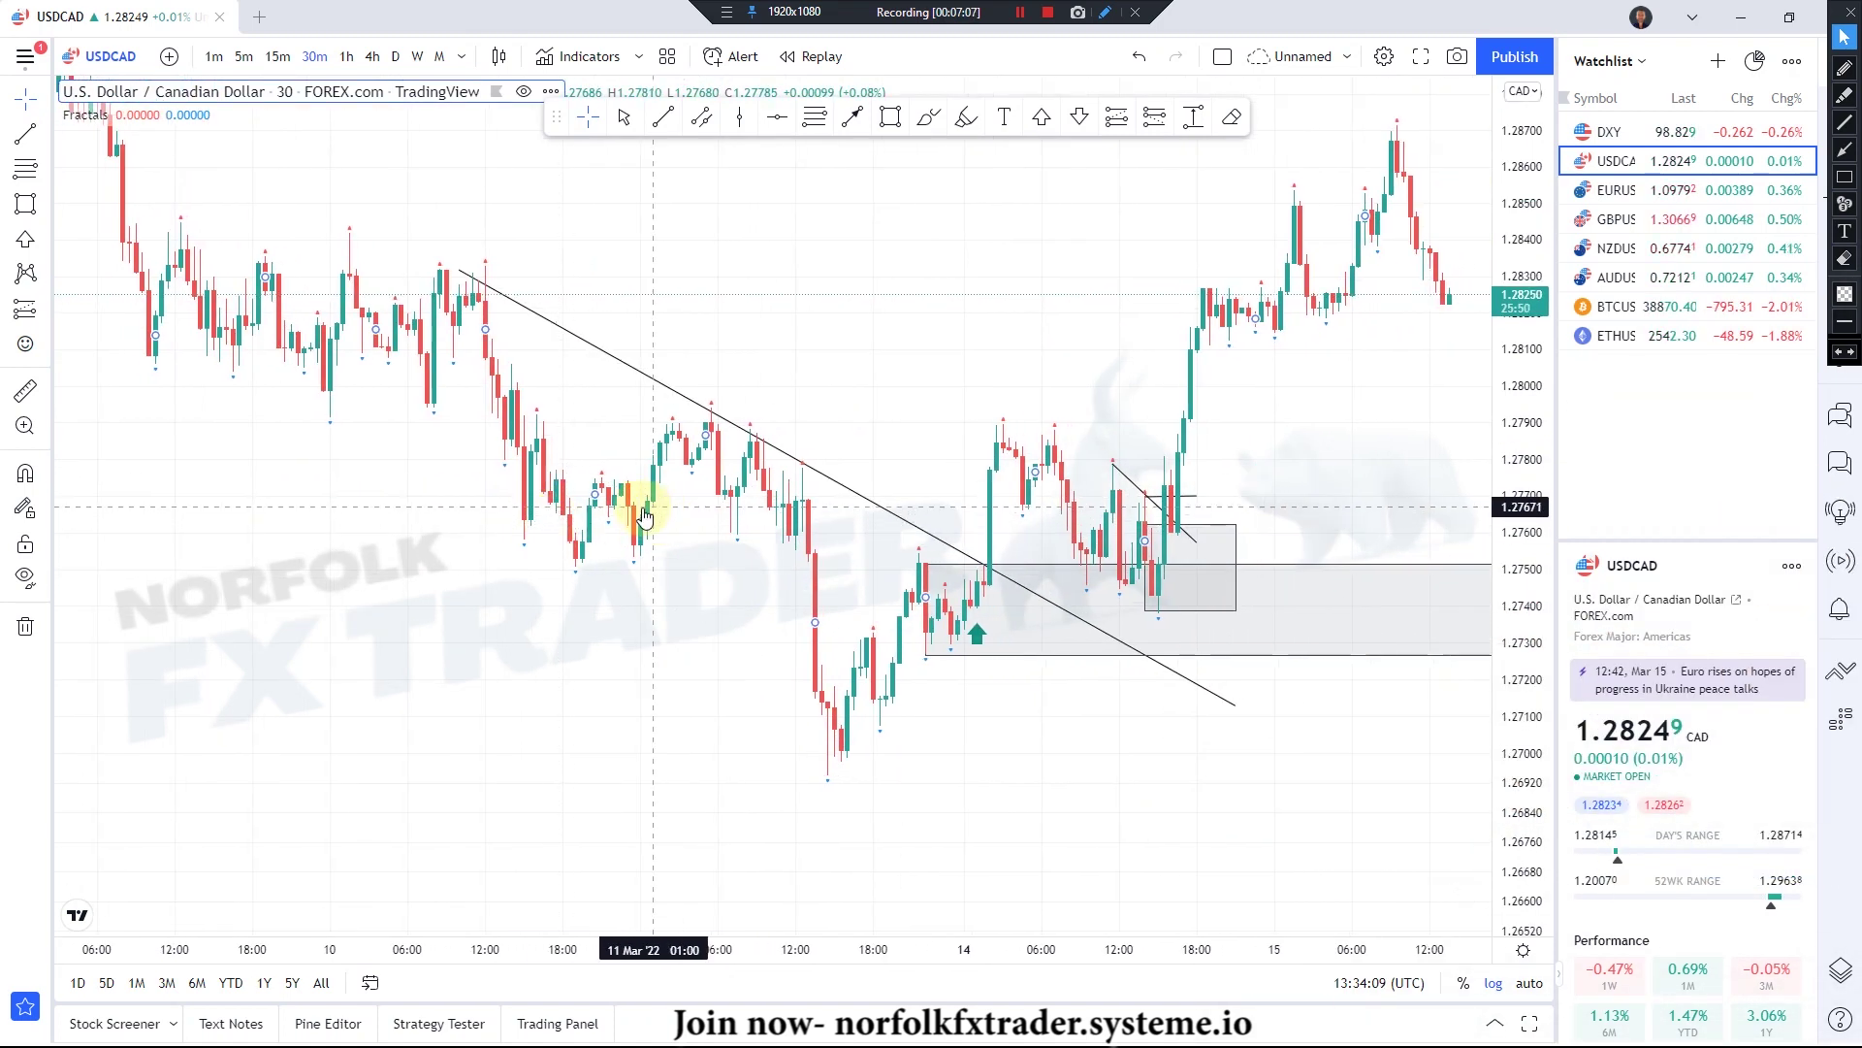
{"action": "left_click_drag", "start_coordinate": [902, 428], "coordinate": [724, 420]}
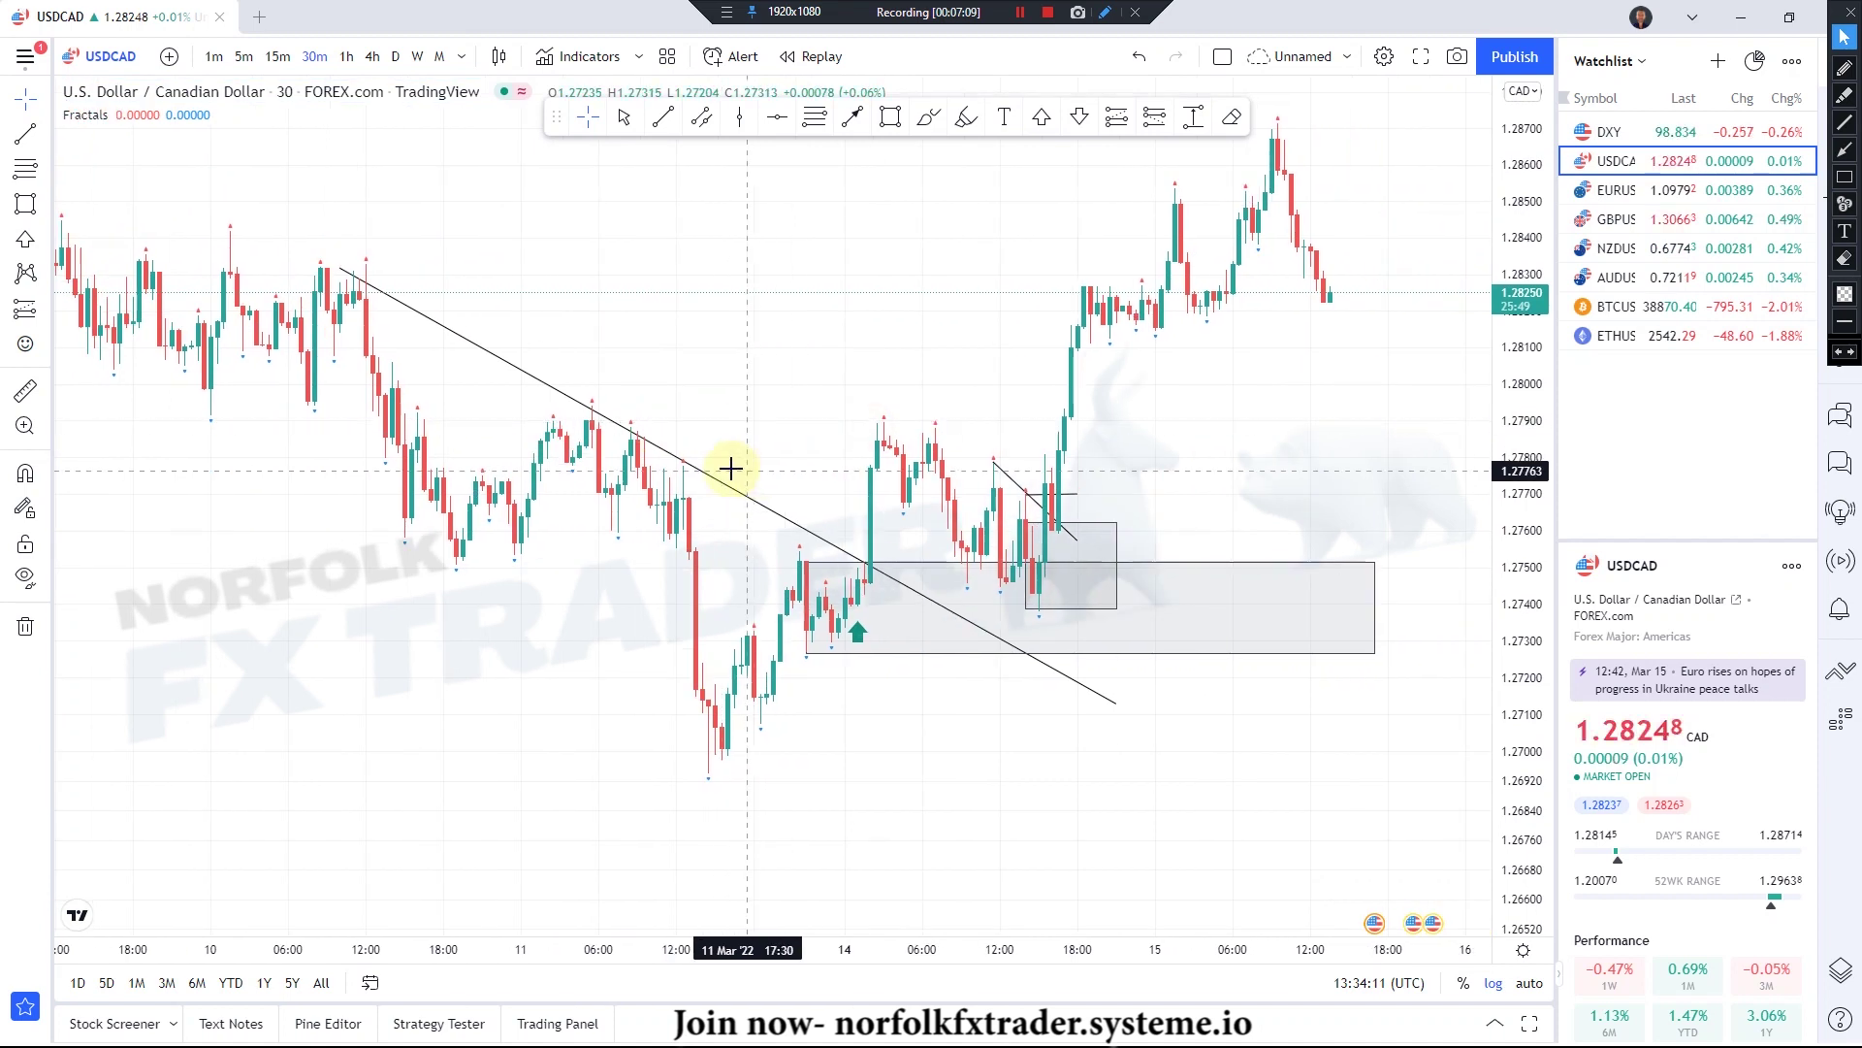
{"action": "left_click", "coordinate": [373, 57]}
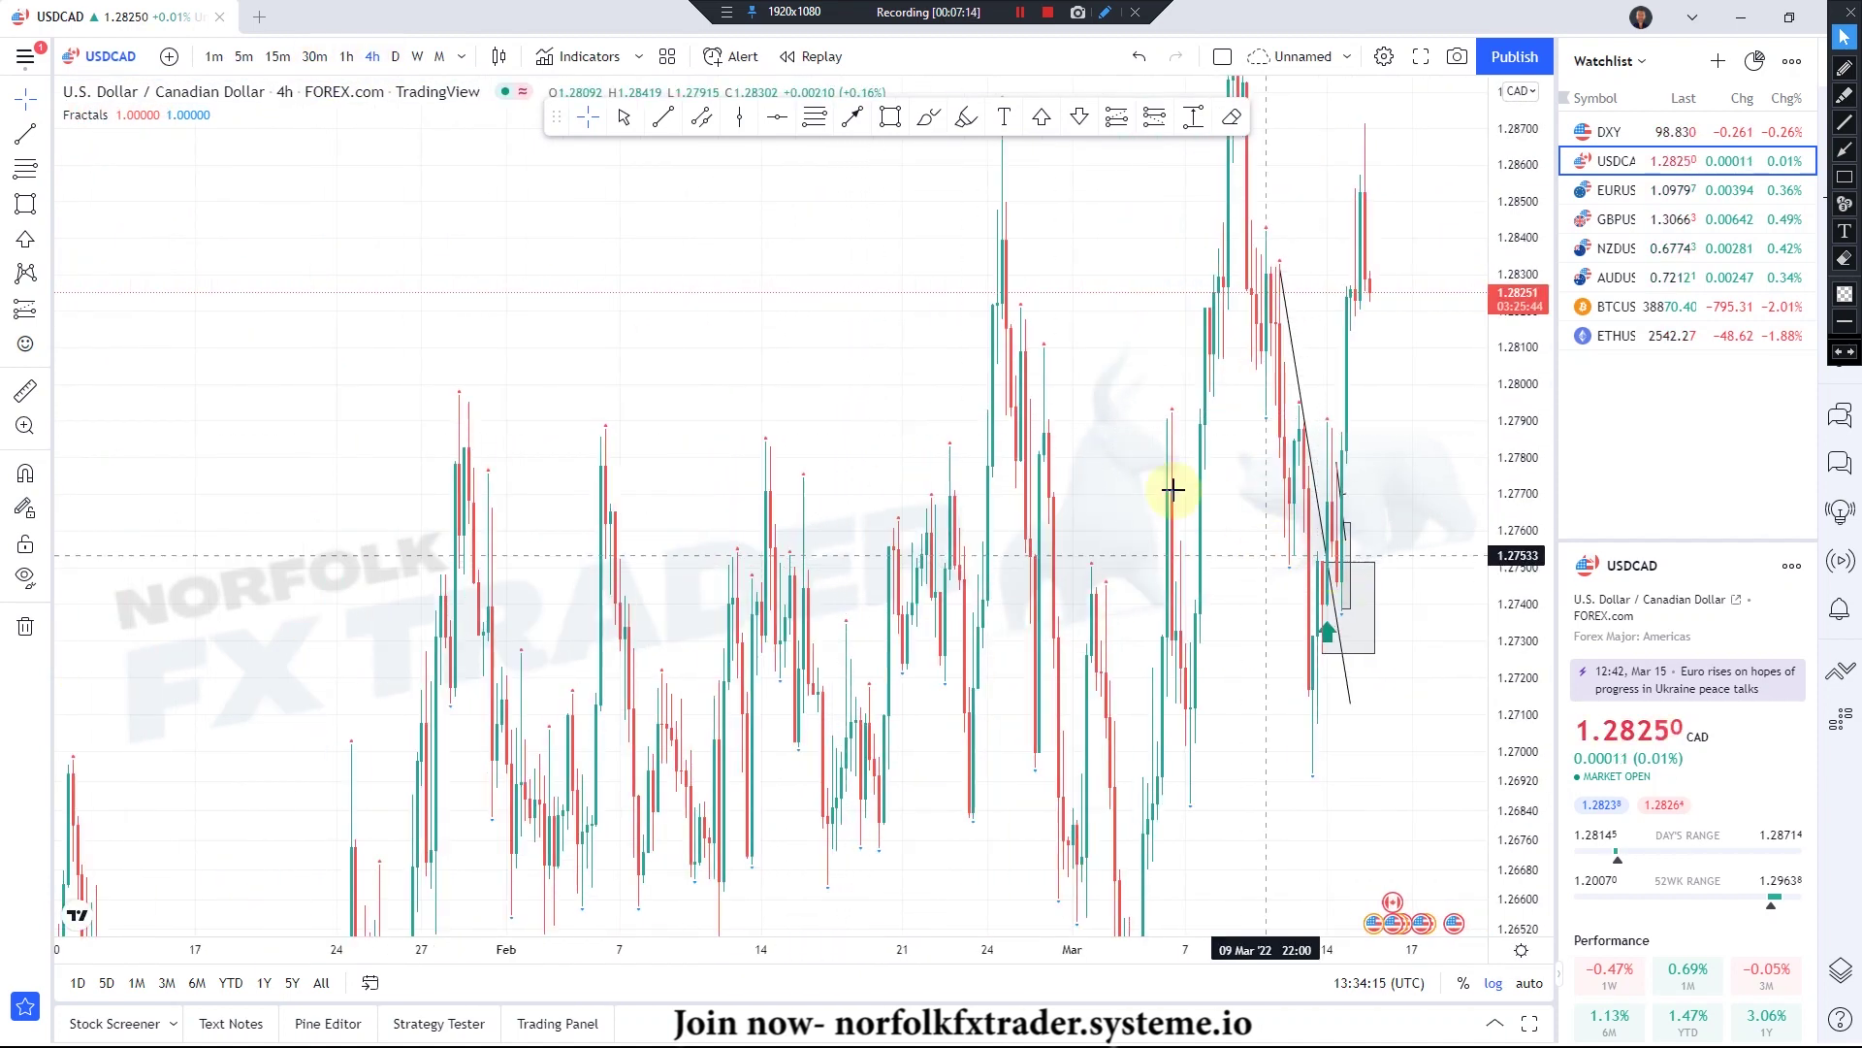
{"action": "scroll", "coordinate": [875, 521], "scroll_direction": "up", "scroll_amount": 5}
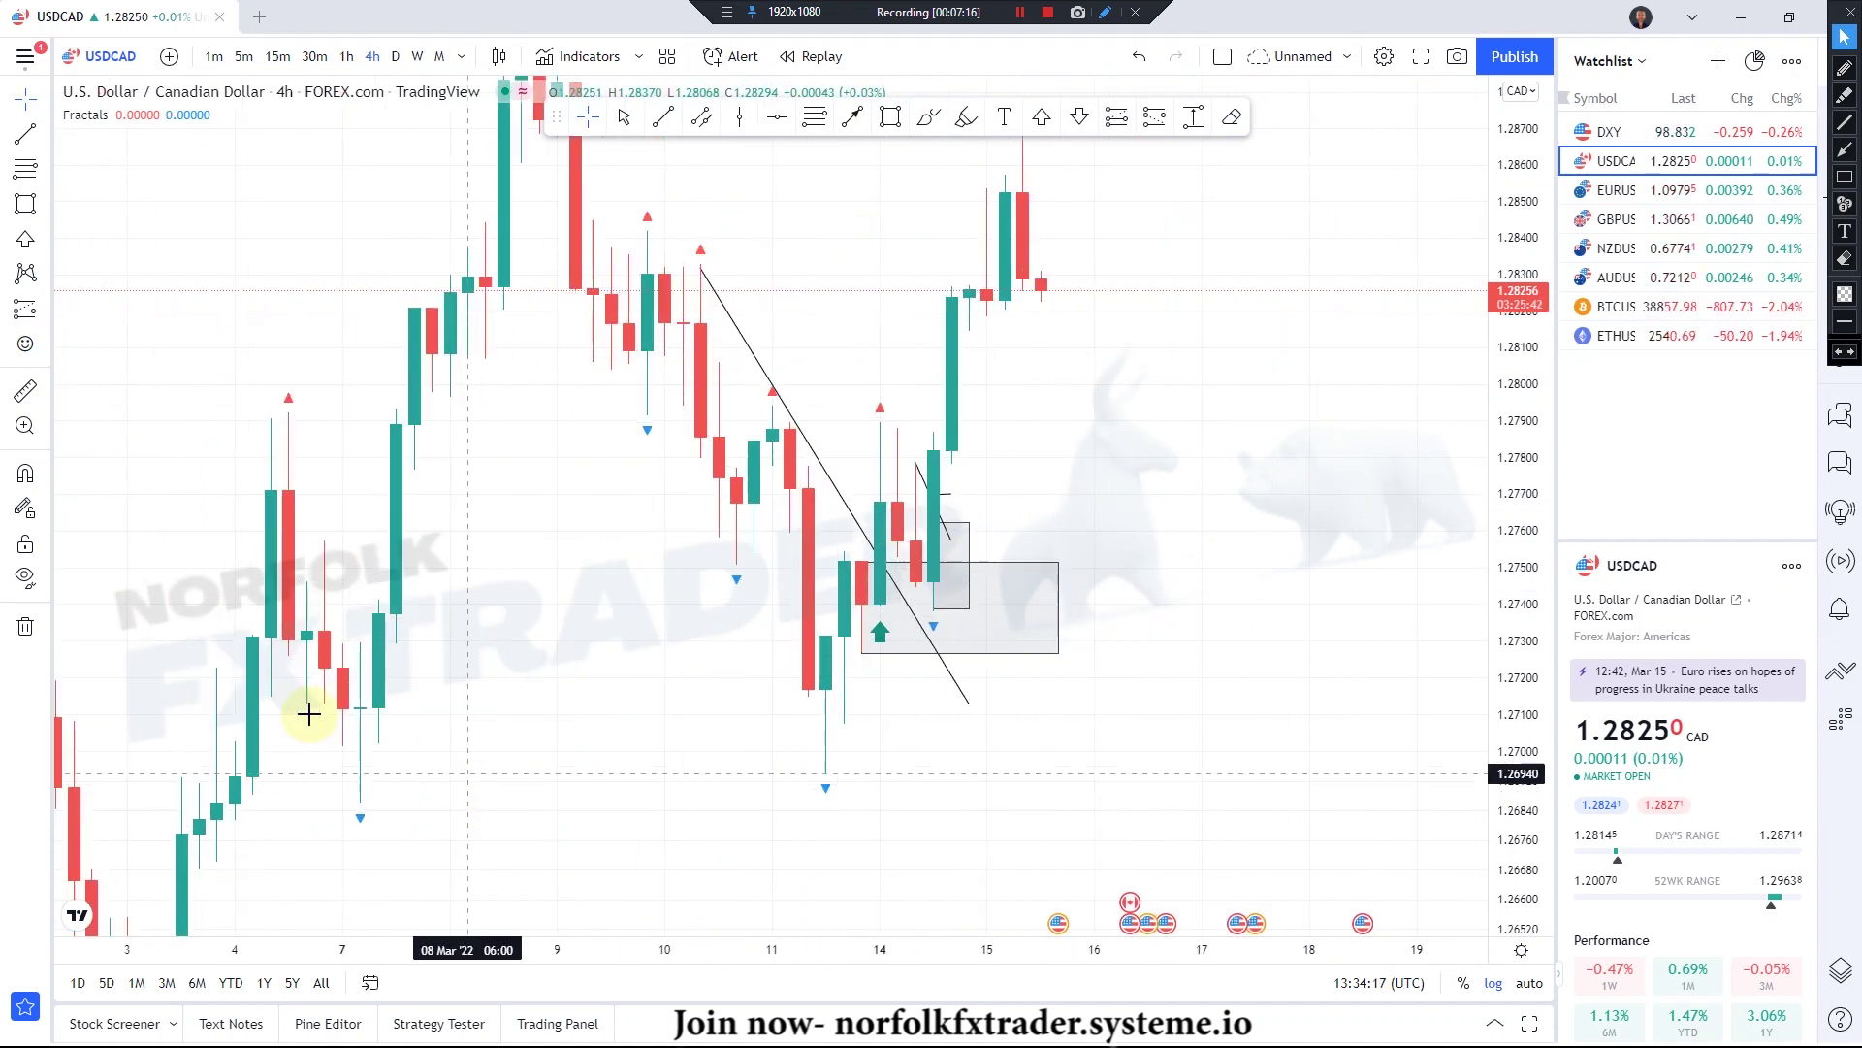
{"action": "left_click", "coordinate": [25, 625]}
- Draw a rising arrow from 7 March 14:00 at 1.27039 up to the candles near the 8 March peak
{"action": "left_click_drag", "start_coordinate": [562, 699], "coordinate": [854, 645]}
{"action": "left_click_drag", "start_coordinate": [1531, 430], "coordinate": [1538, 569]}
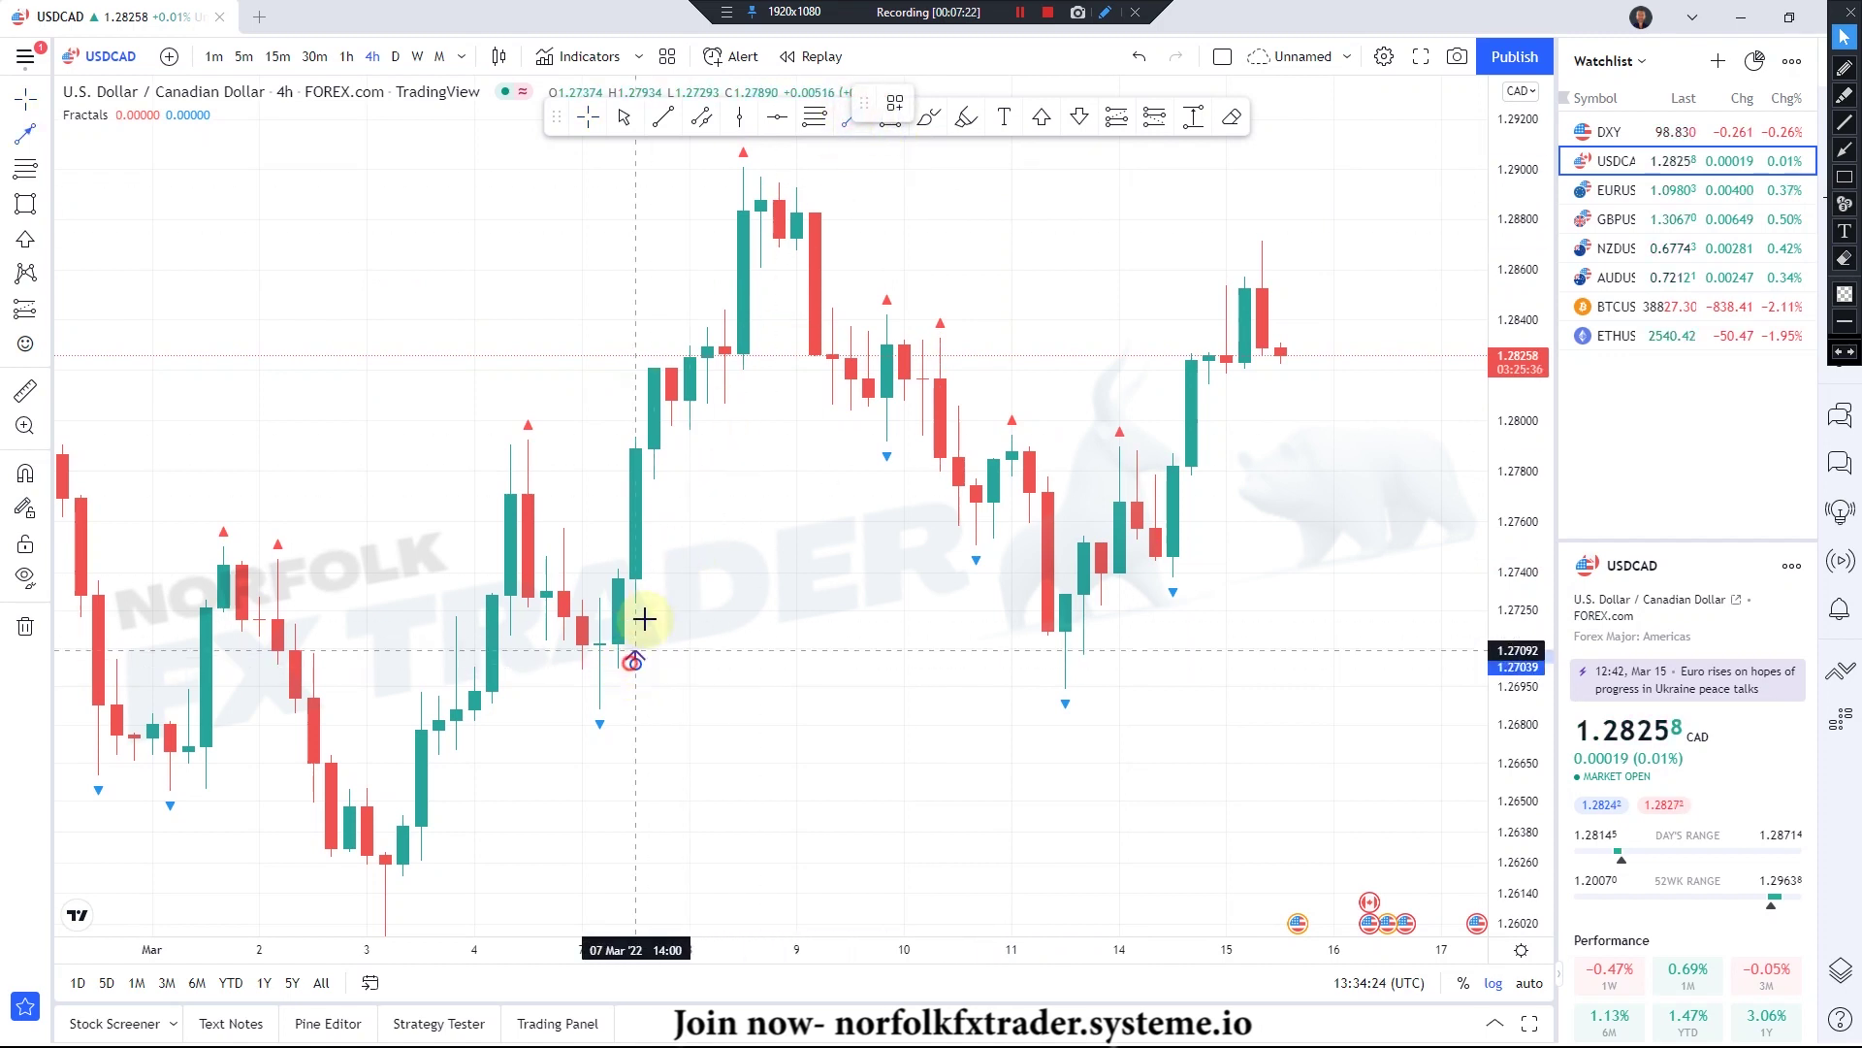
{"action": "left_click", "coordinate": [773, 228]}
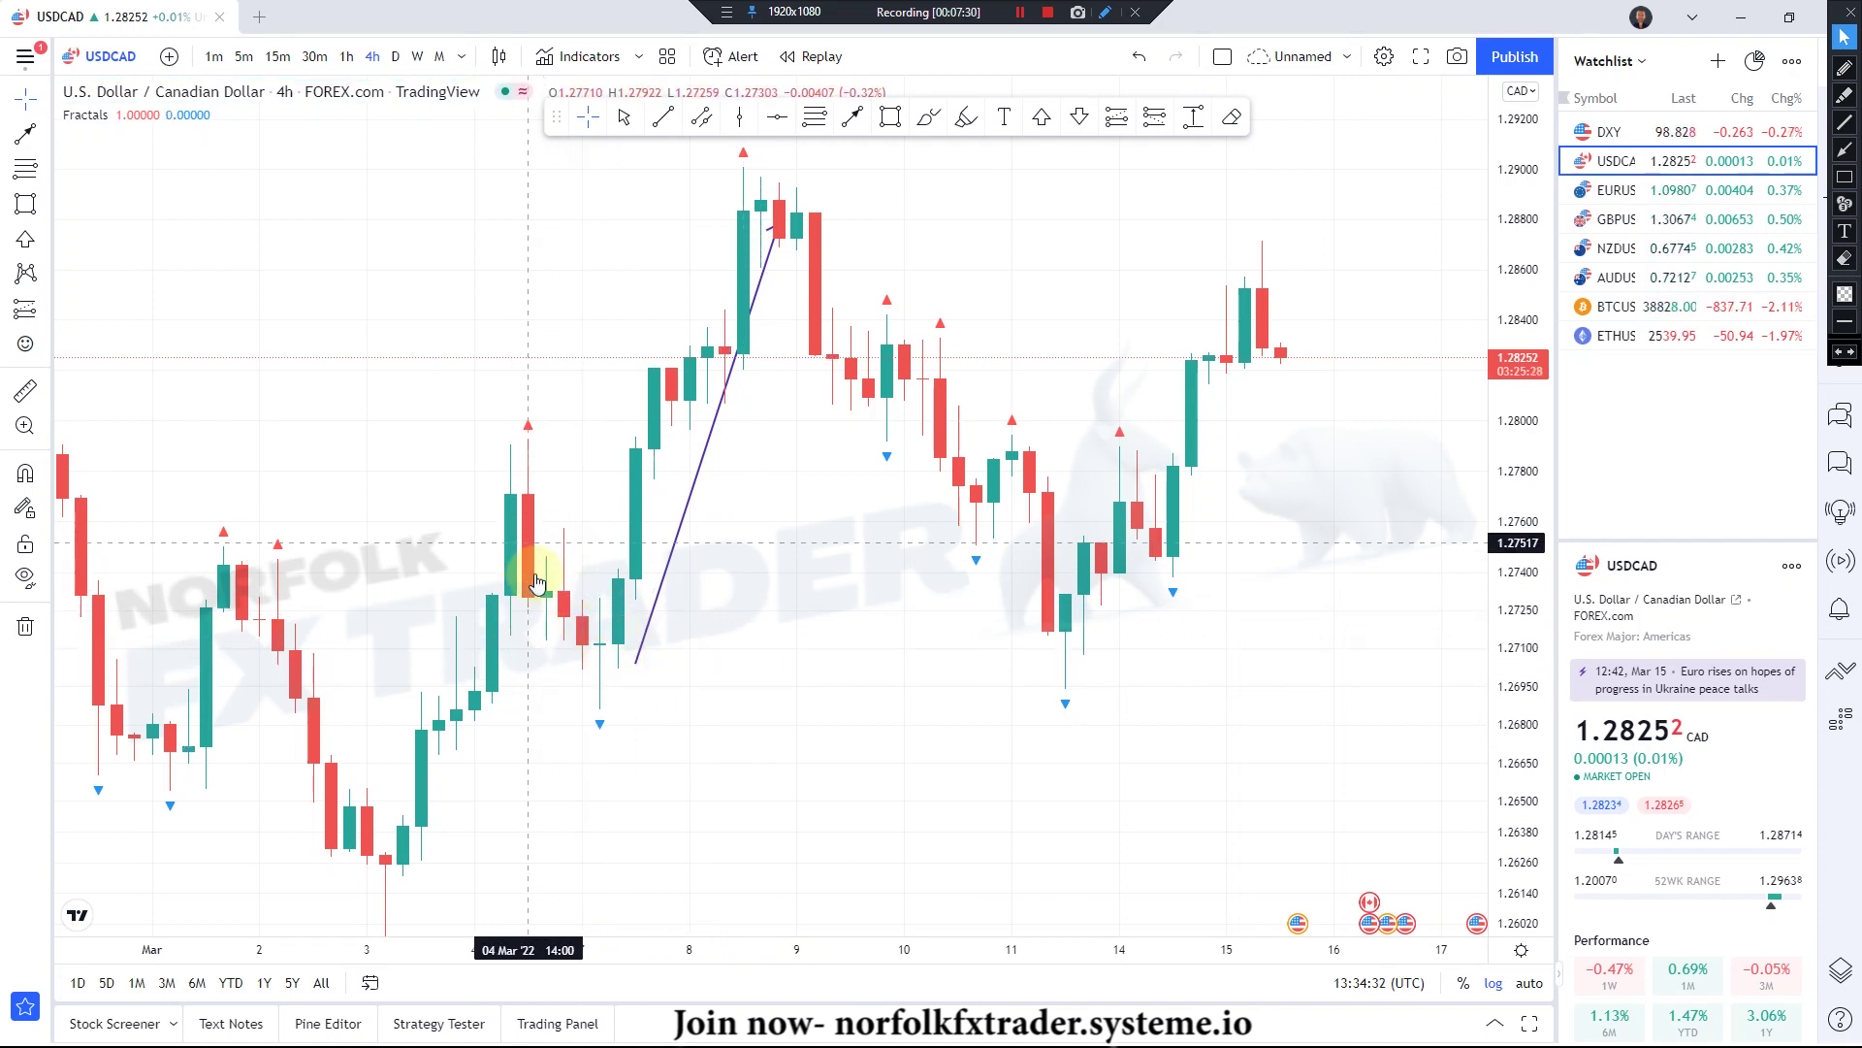
- Draw a short descending trend line from the 4 March 14:00 high at 1.27928 to the next lower high
{"action": "left_click", "coordinate": [665, 124]}
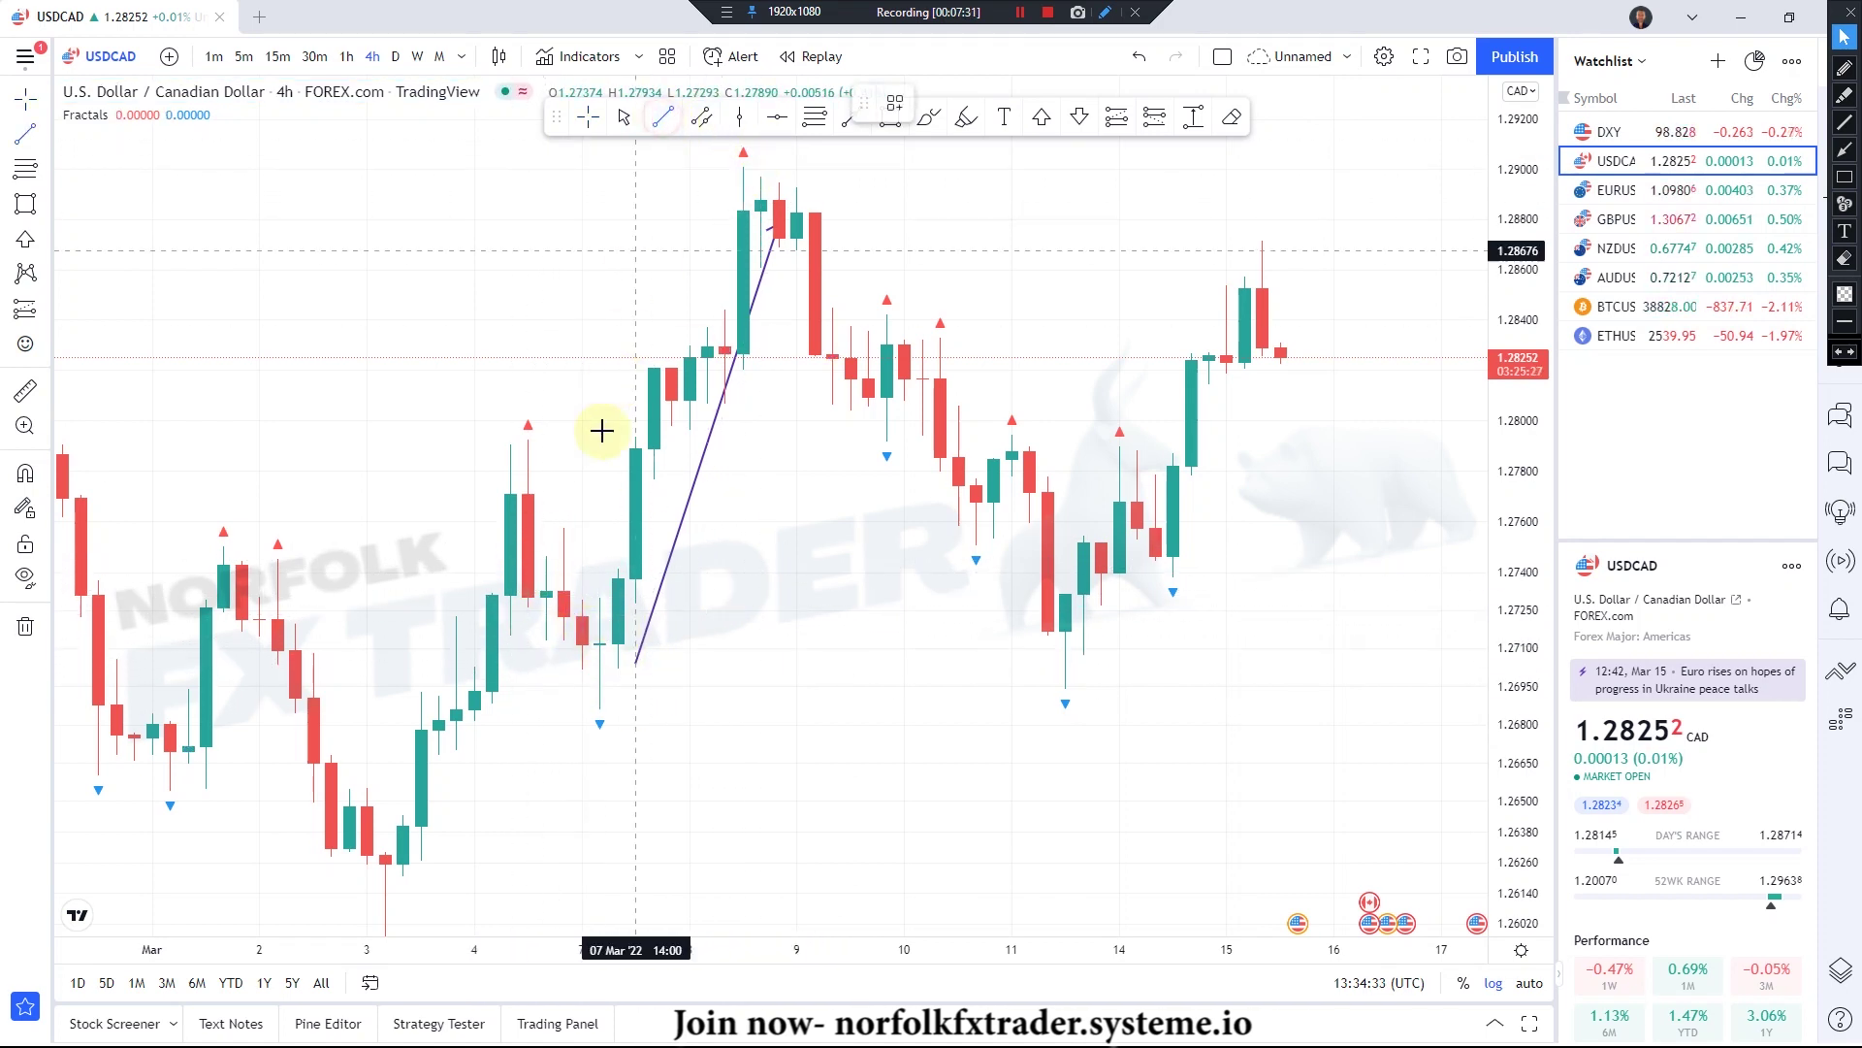
{"action": "left_click", "coordinate": [528, 440]}
{"action": "left_click", "coordinate": [580, 542]}
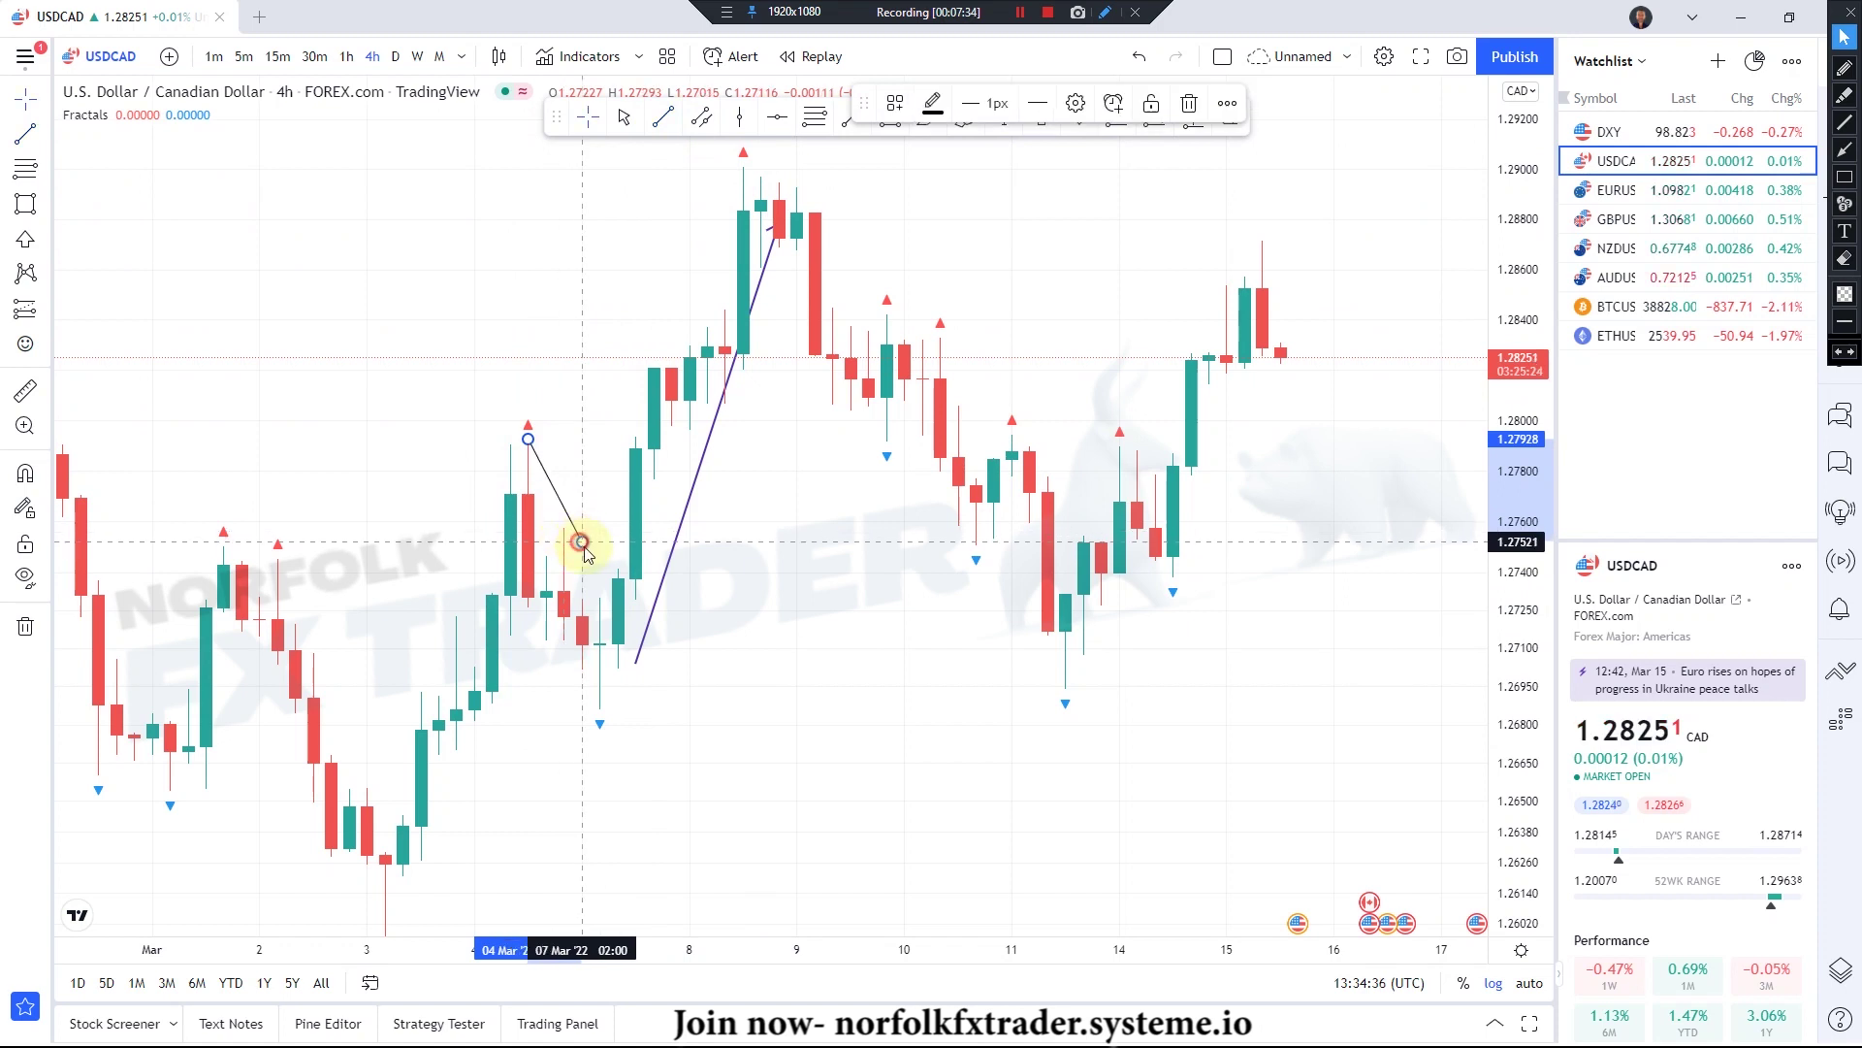
{"action": "left_click", "coordinate": [594, 549]}
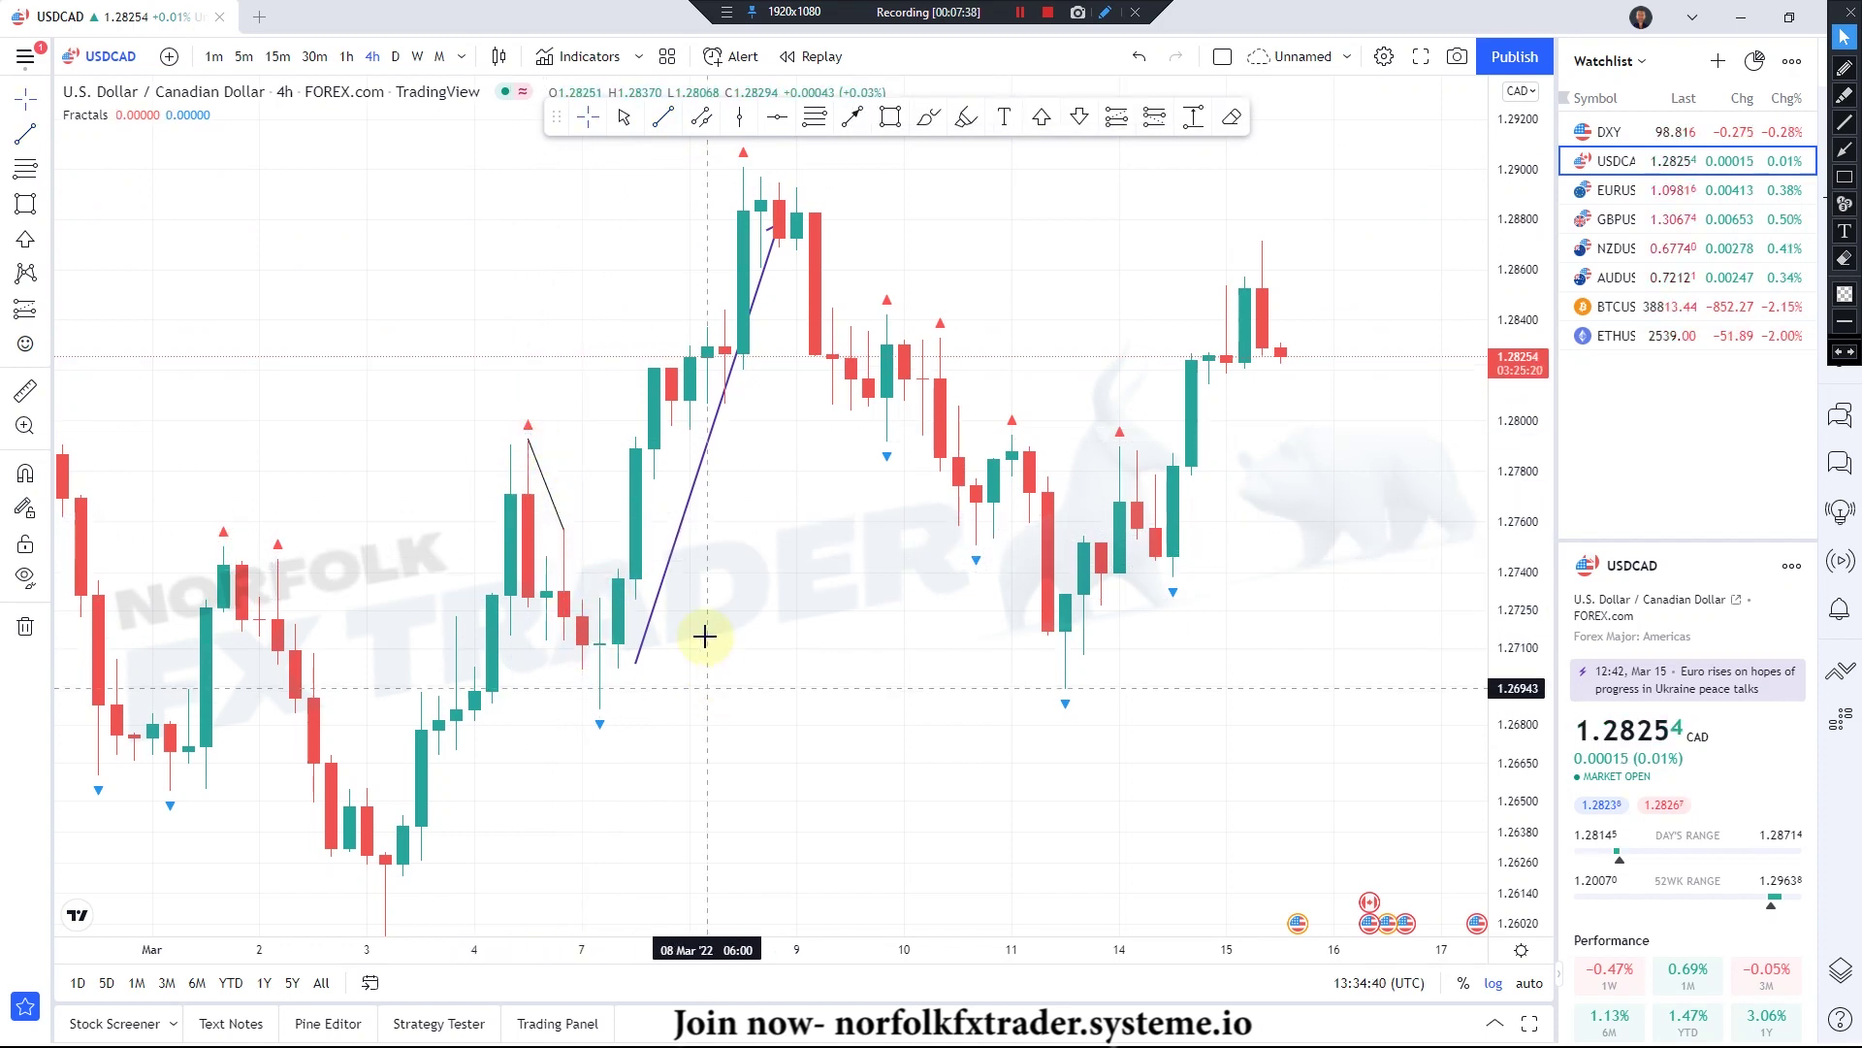
- Delete the rising arrow and switch the chart to the 30-minute timeframe around the descending trend line
{"action": "left_click", "coordinate": [692, 498]}
{"action": "key", "text": "Delete"}
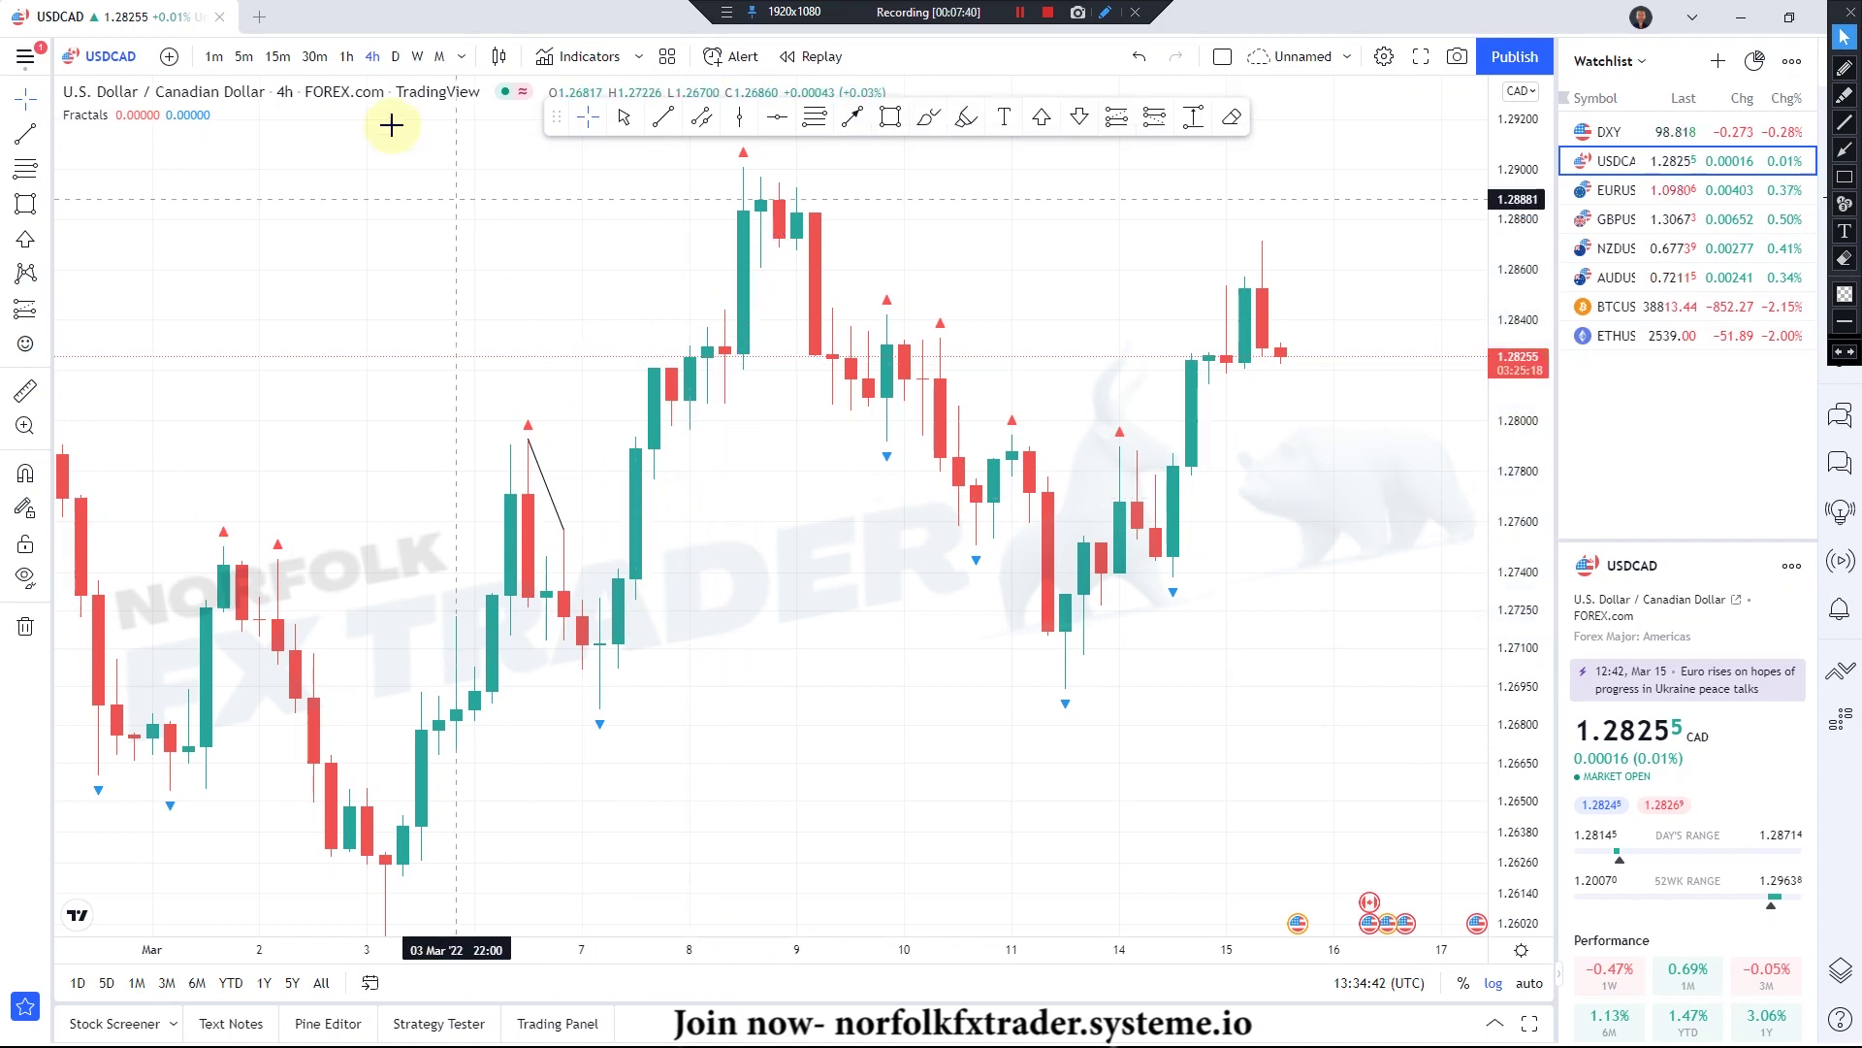
{"action": "left_click", "coordinate": [316, 59]}
{"action": "left_click_drag", "start_coordinate": [517, 411], "coordinate": [1028, 423]}
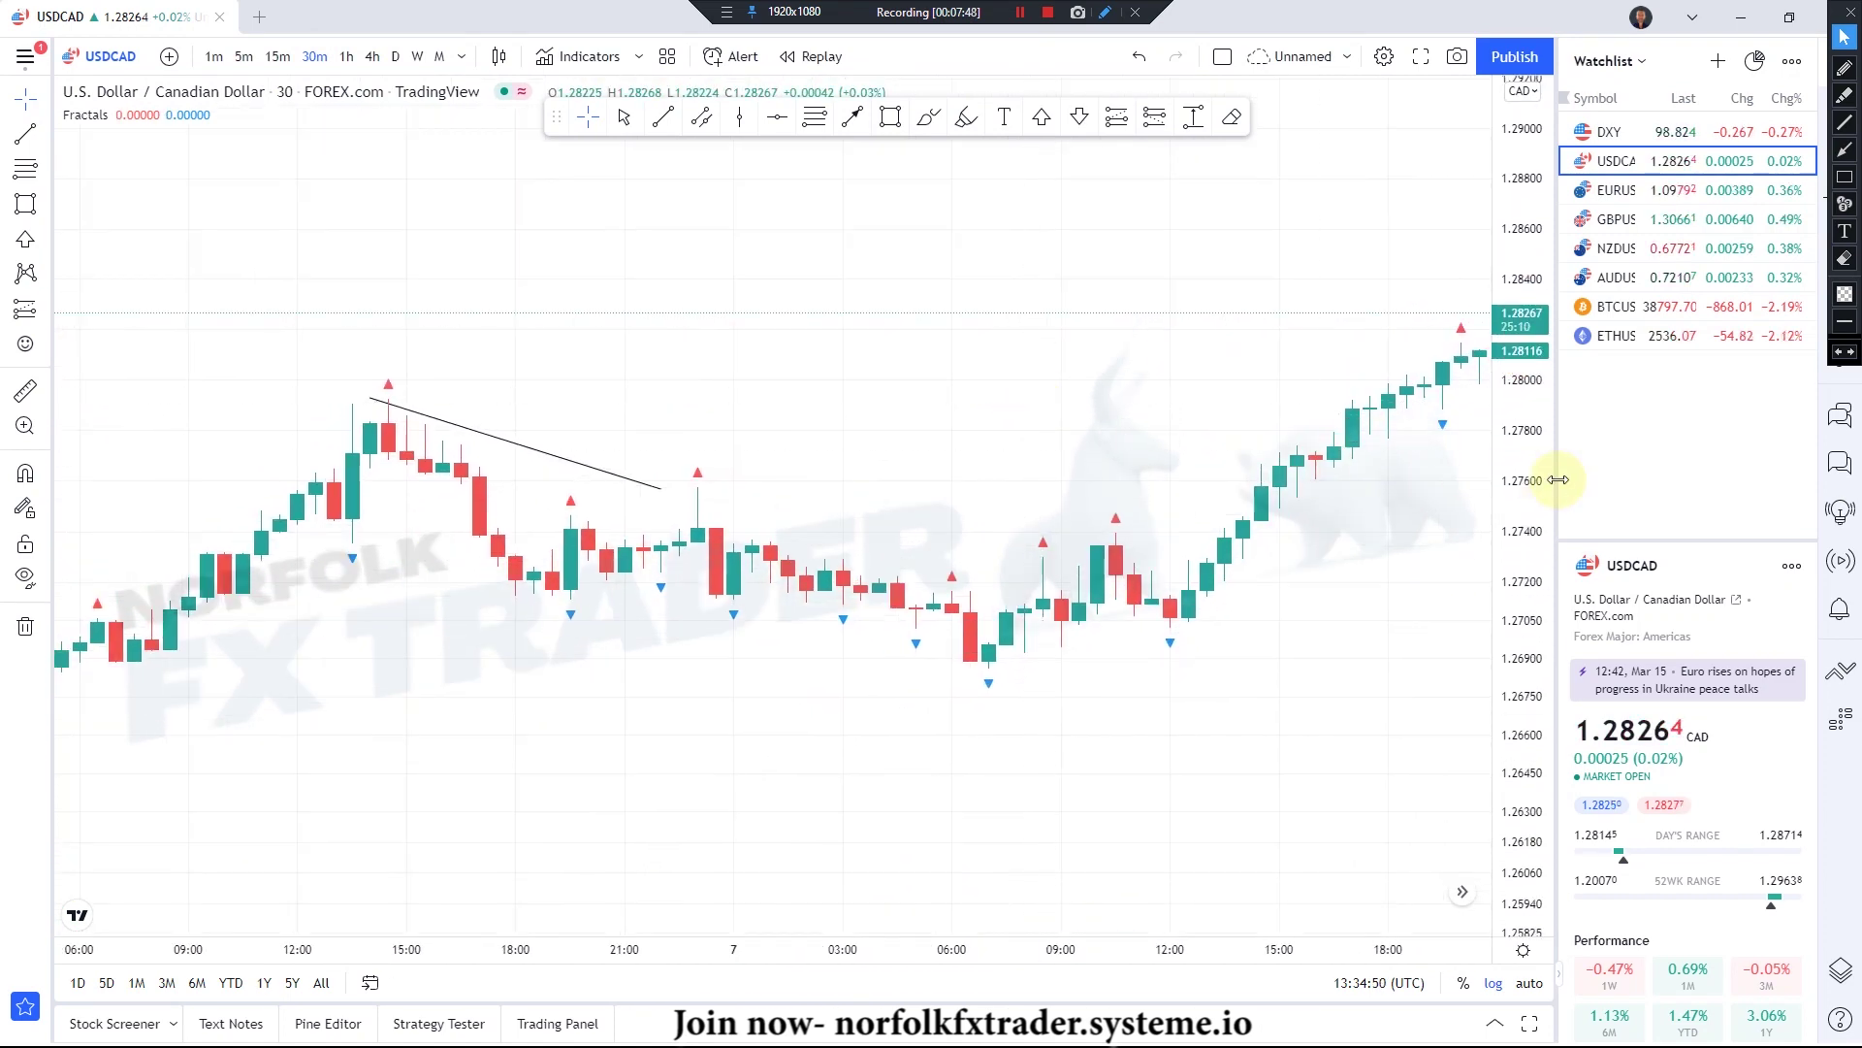
{"action": "left_click_drag", "start_coordinate": [1516, 543], "coordinate": [977, 358]}
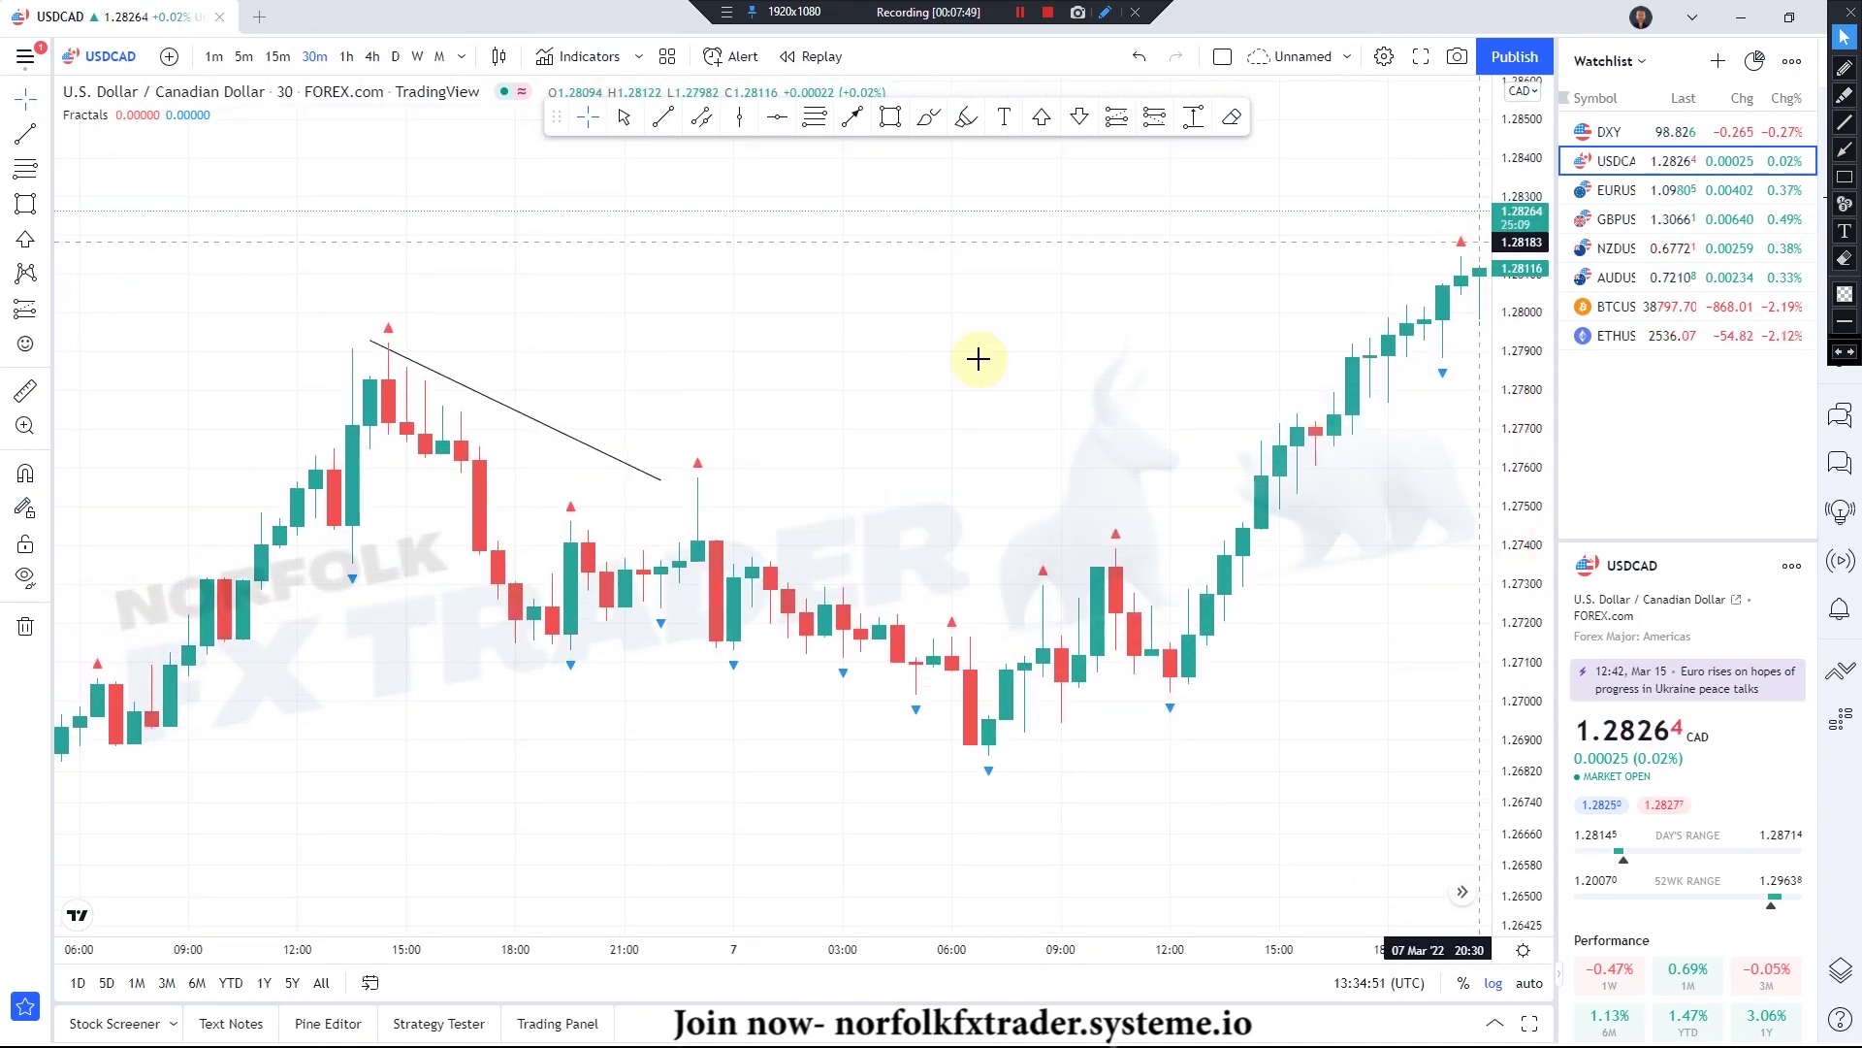
- Adjust the trend line to start at the 4 March 14:30 high and extend it to about 7 March 14:30
{"action": "left_click", "coordinate": [378, 348]}
{"action": "left_click_drag", "start_coordinate": [380, 349], "coordinate": [388, 343]}
{"action": "left_click_drag", "start_coordinate": [663, 485], "coordinate": [1261, 723]}
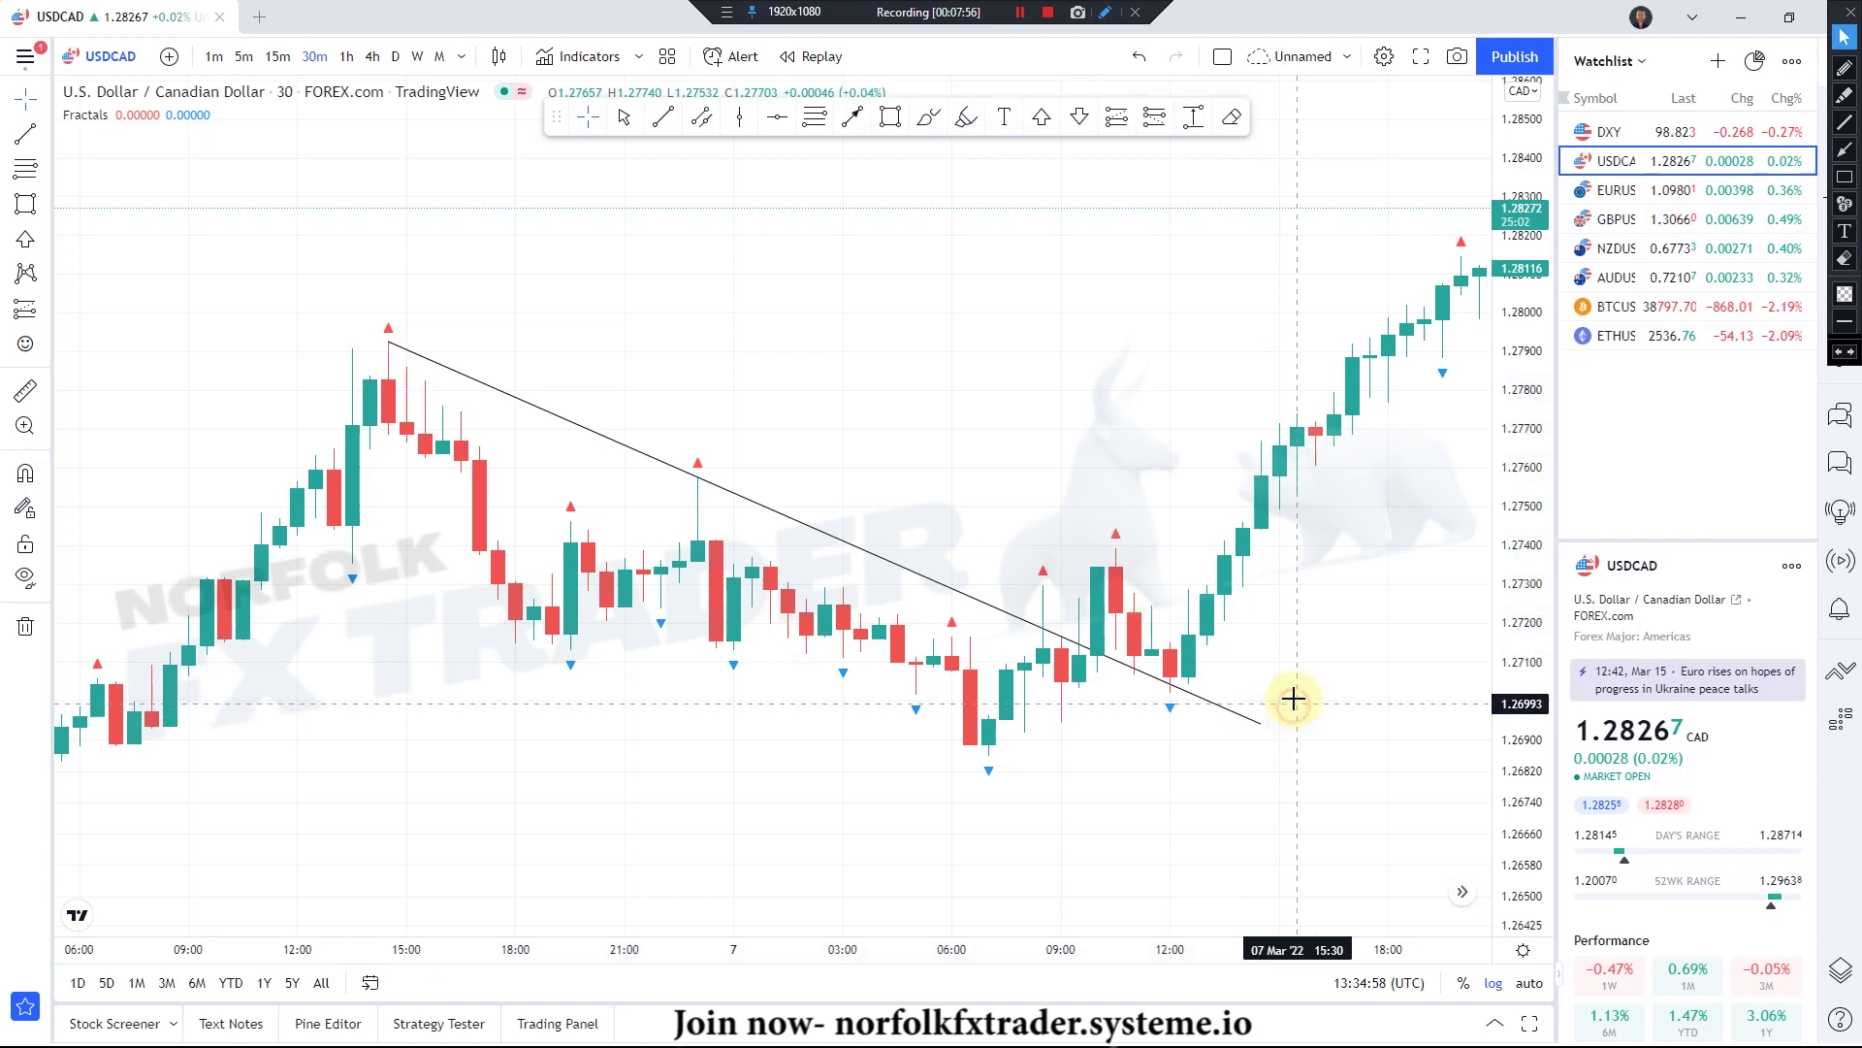
- Place an up arrow mark below the 7 March 10:00 candle that breaks the trend line
{"action": "scroll", "coordinate": [1331, 554], "scroll_direction": "down", "scroll_amount": 1}
{"action": "left_click_drag", "start_coordinate": [1252, 526], "coordinate": [1168, 495]}
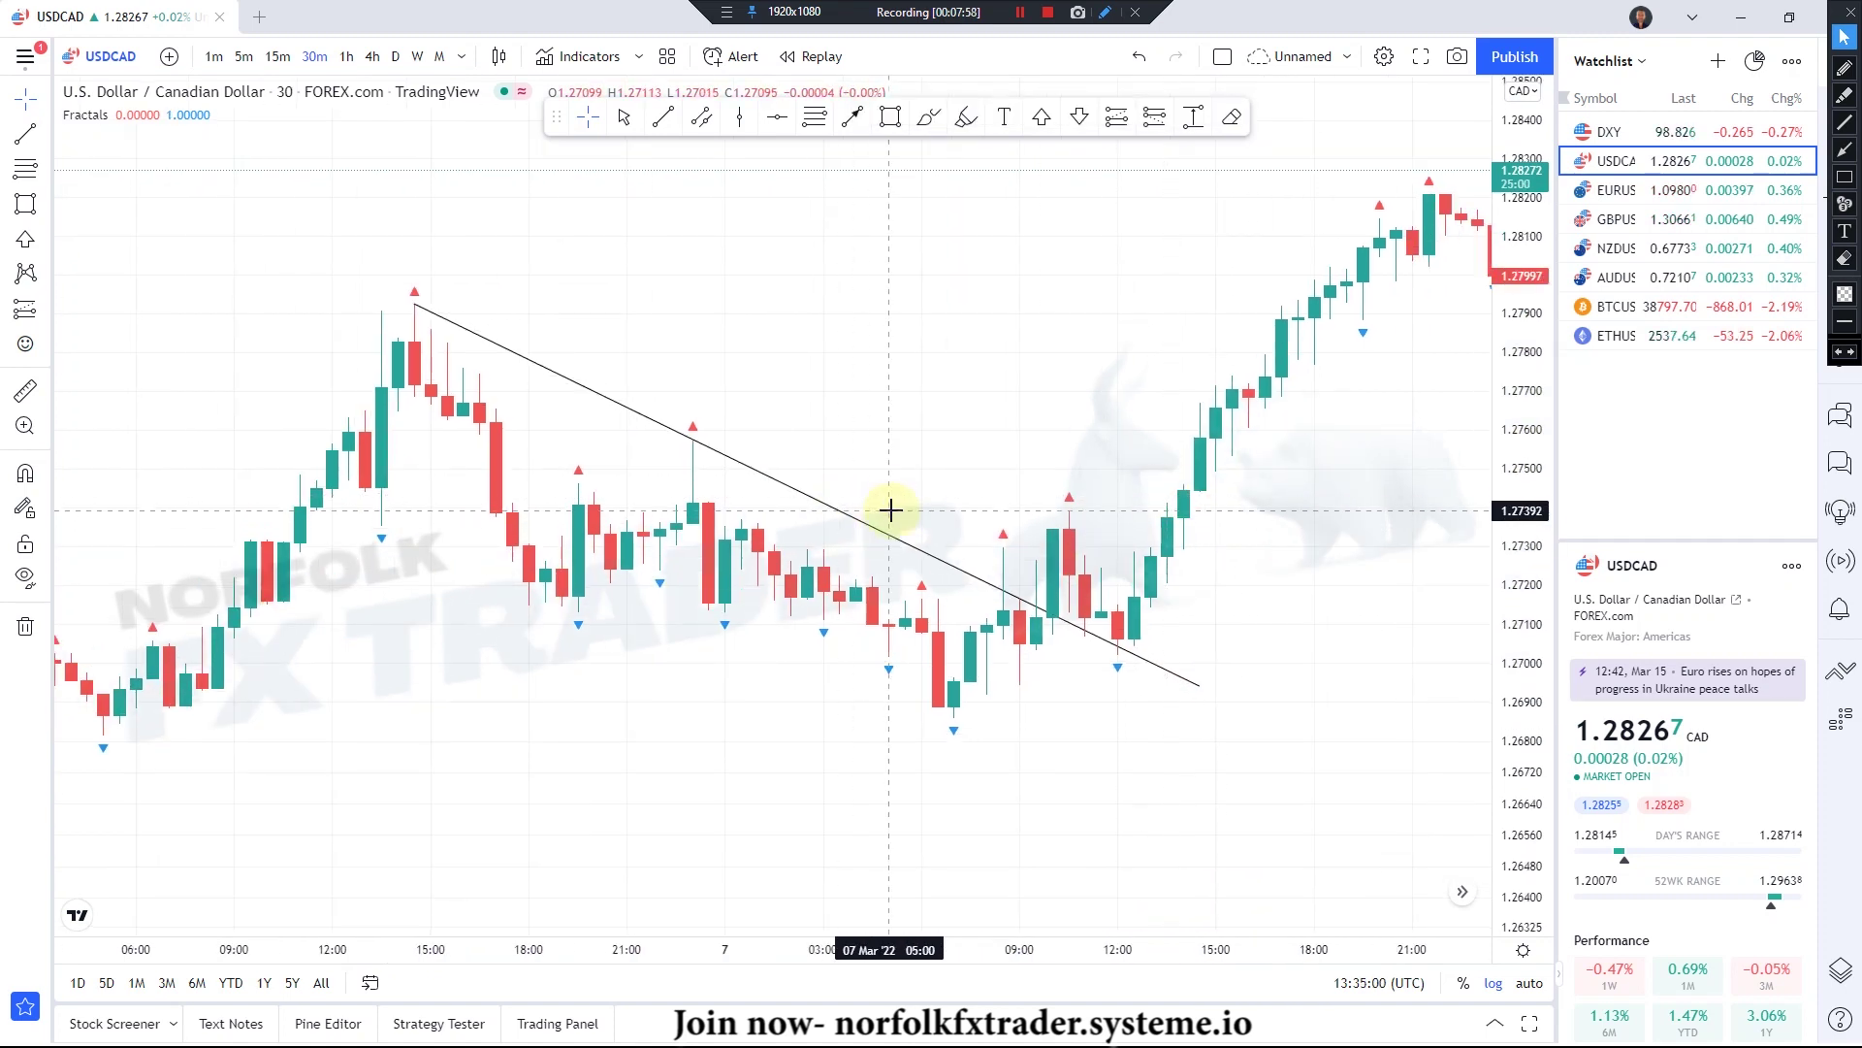
{"action": "left_click", "coordinate": [1043, 120]}
{"action": "left_click", "coordinate": [1052, 646]}
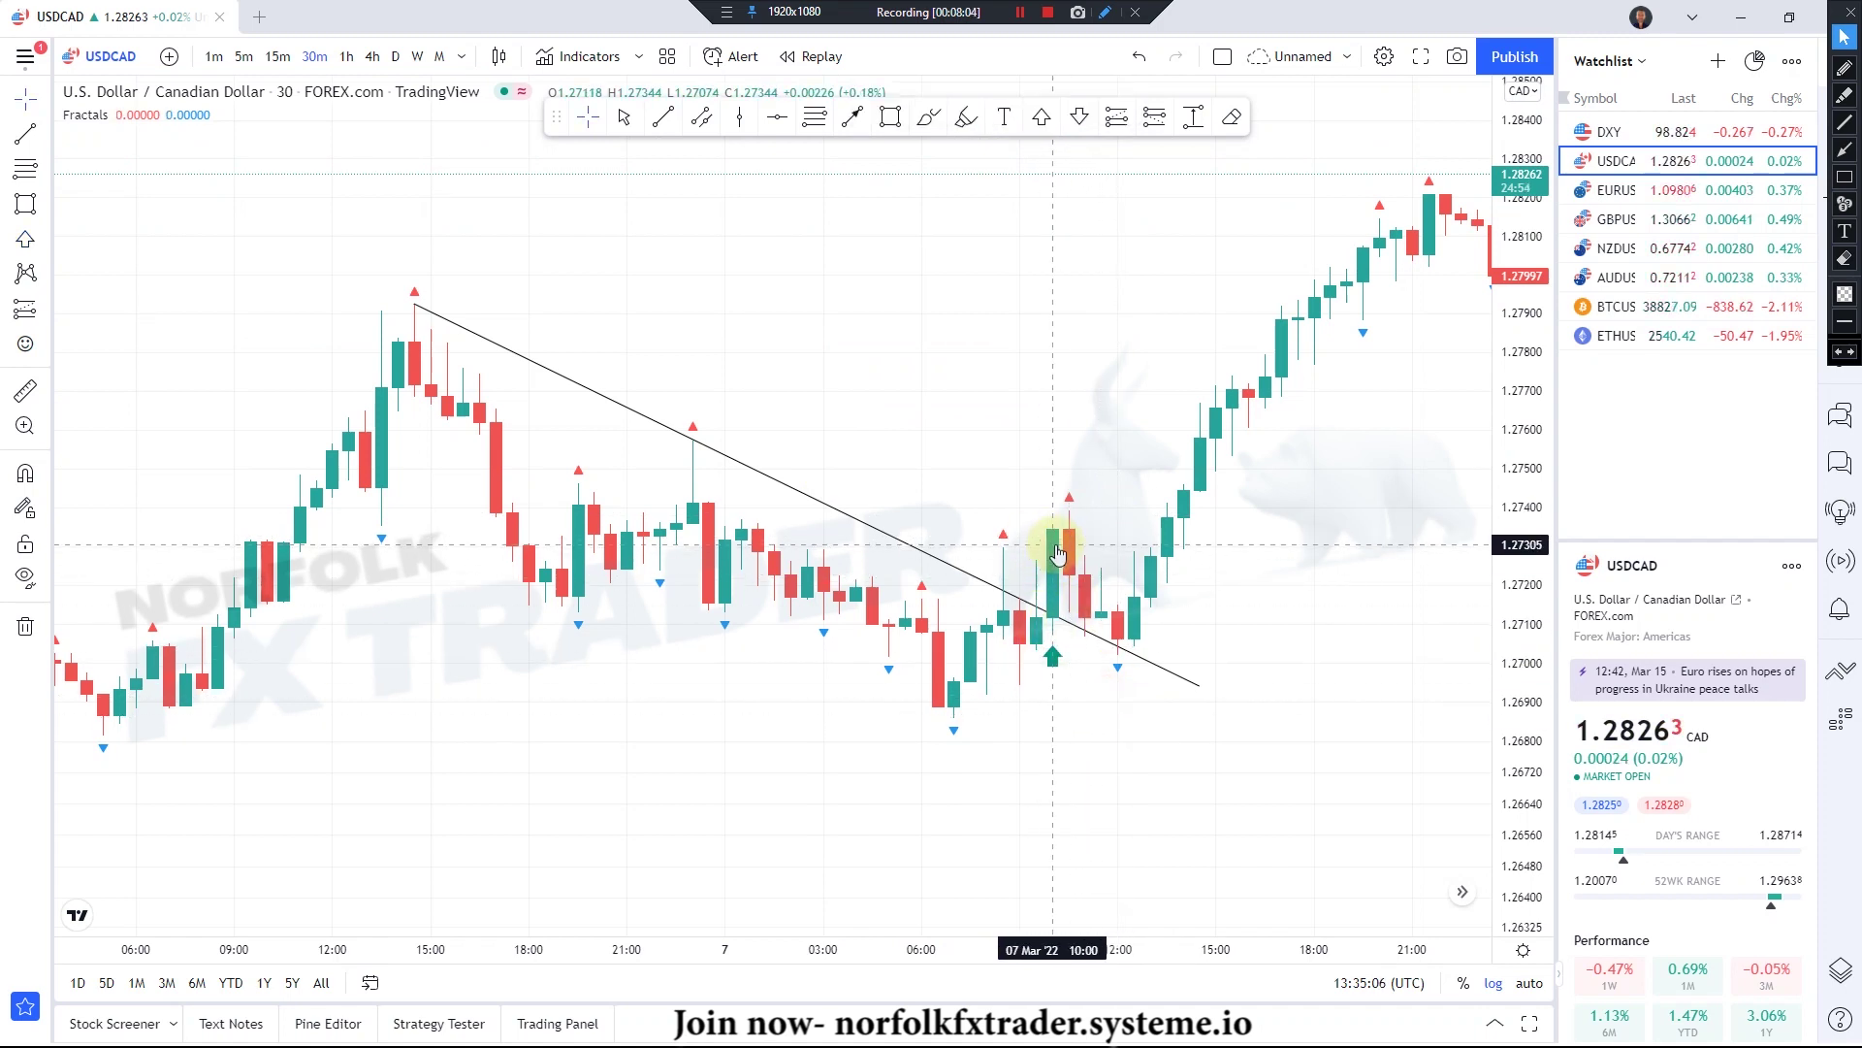
- Draw a short level line at the 7 March 08:30 high near 1.27302 and a rectangle zone from the 09:00 candle to about 17:30
{"action": "left_click", "coordinate": [663, 117]}
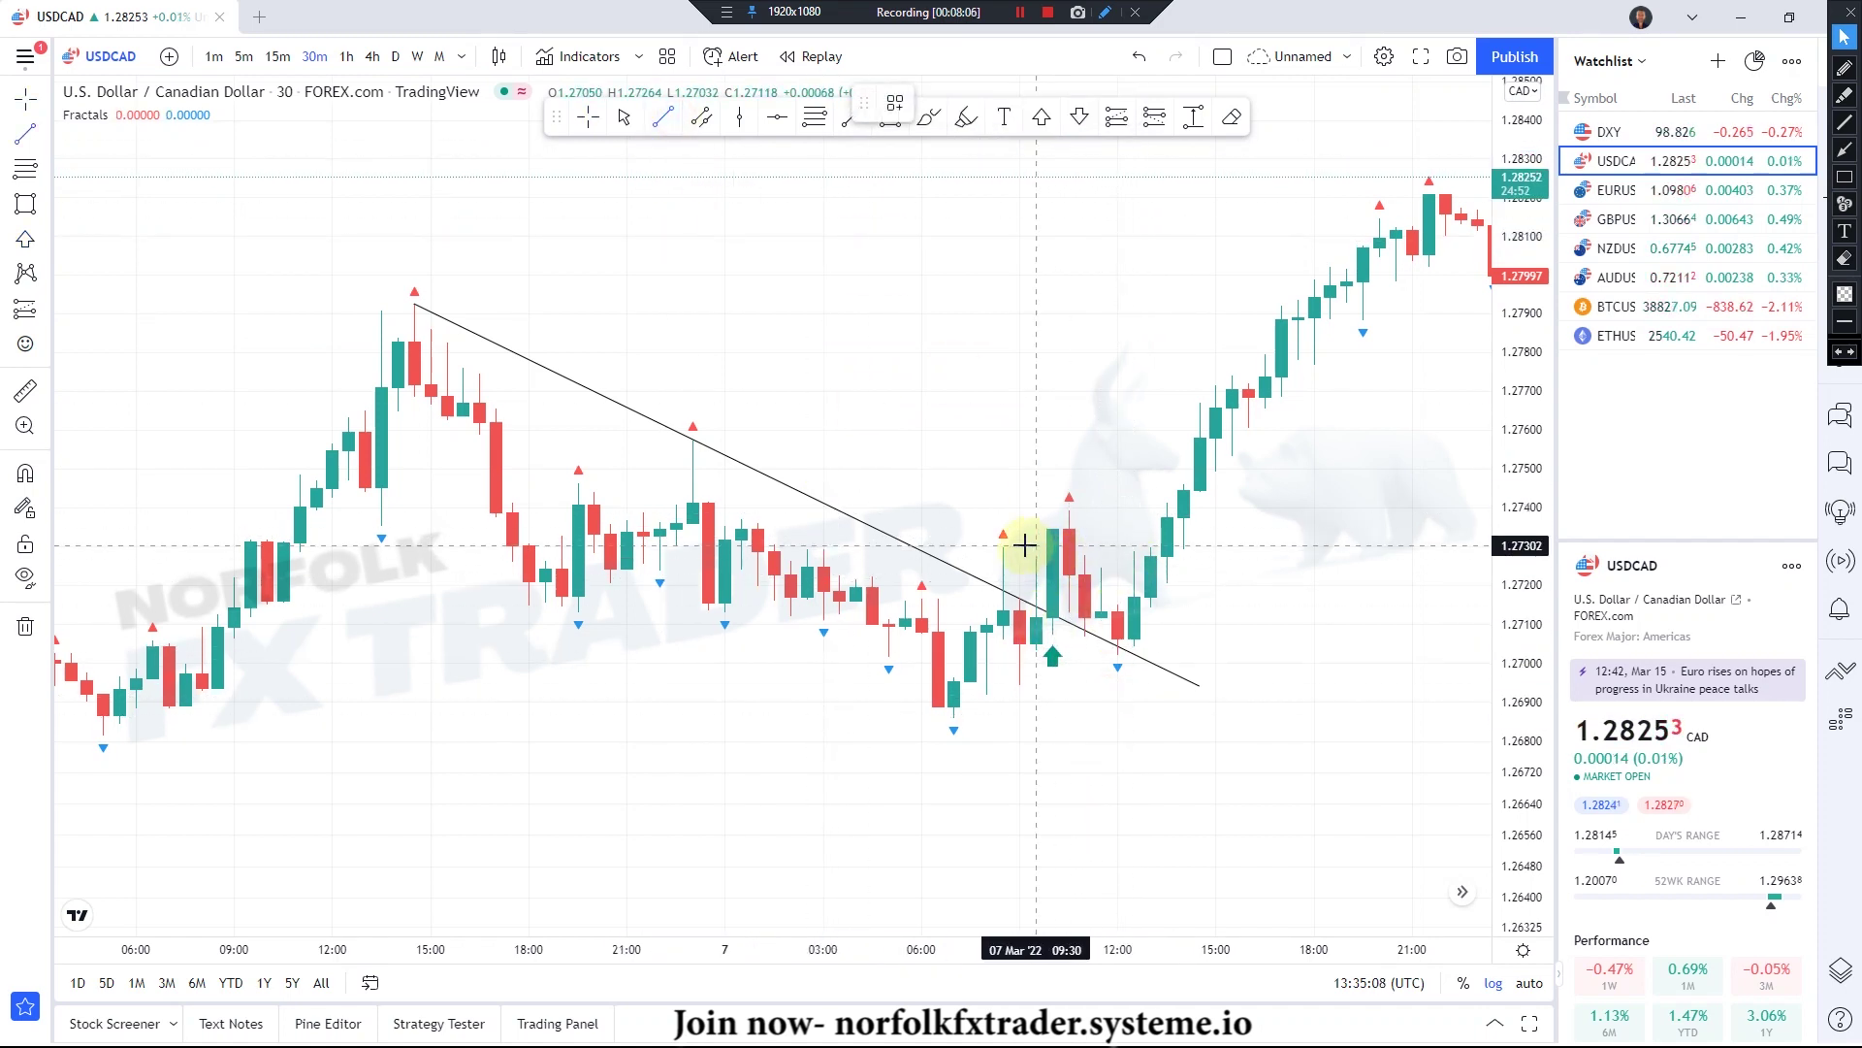
{"action": "left_click", "coordinate": [1083, 549]}
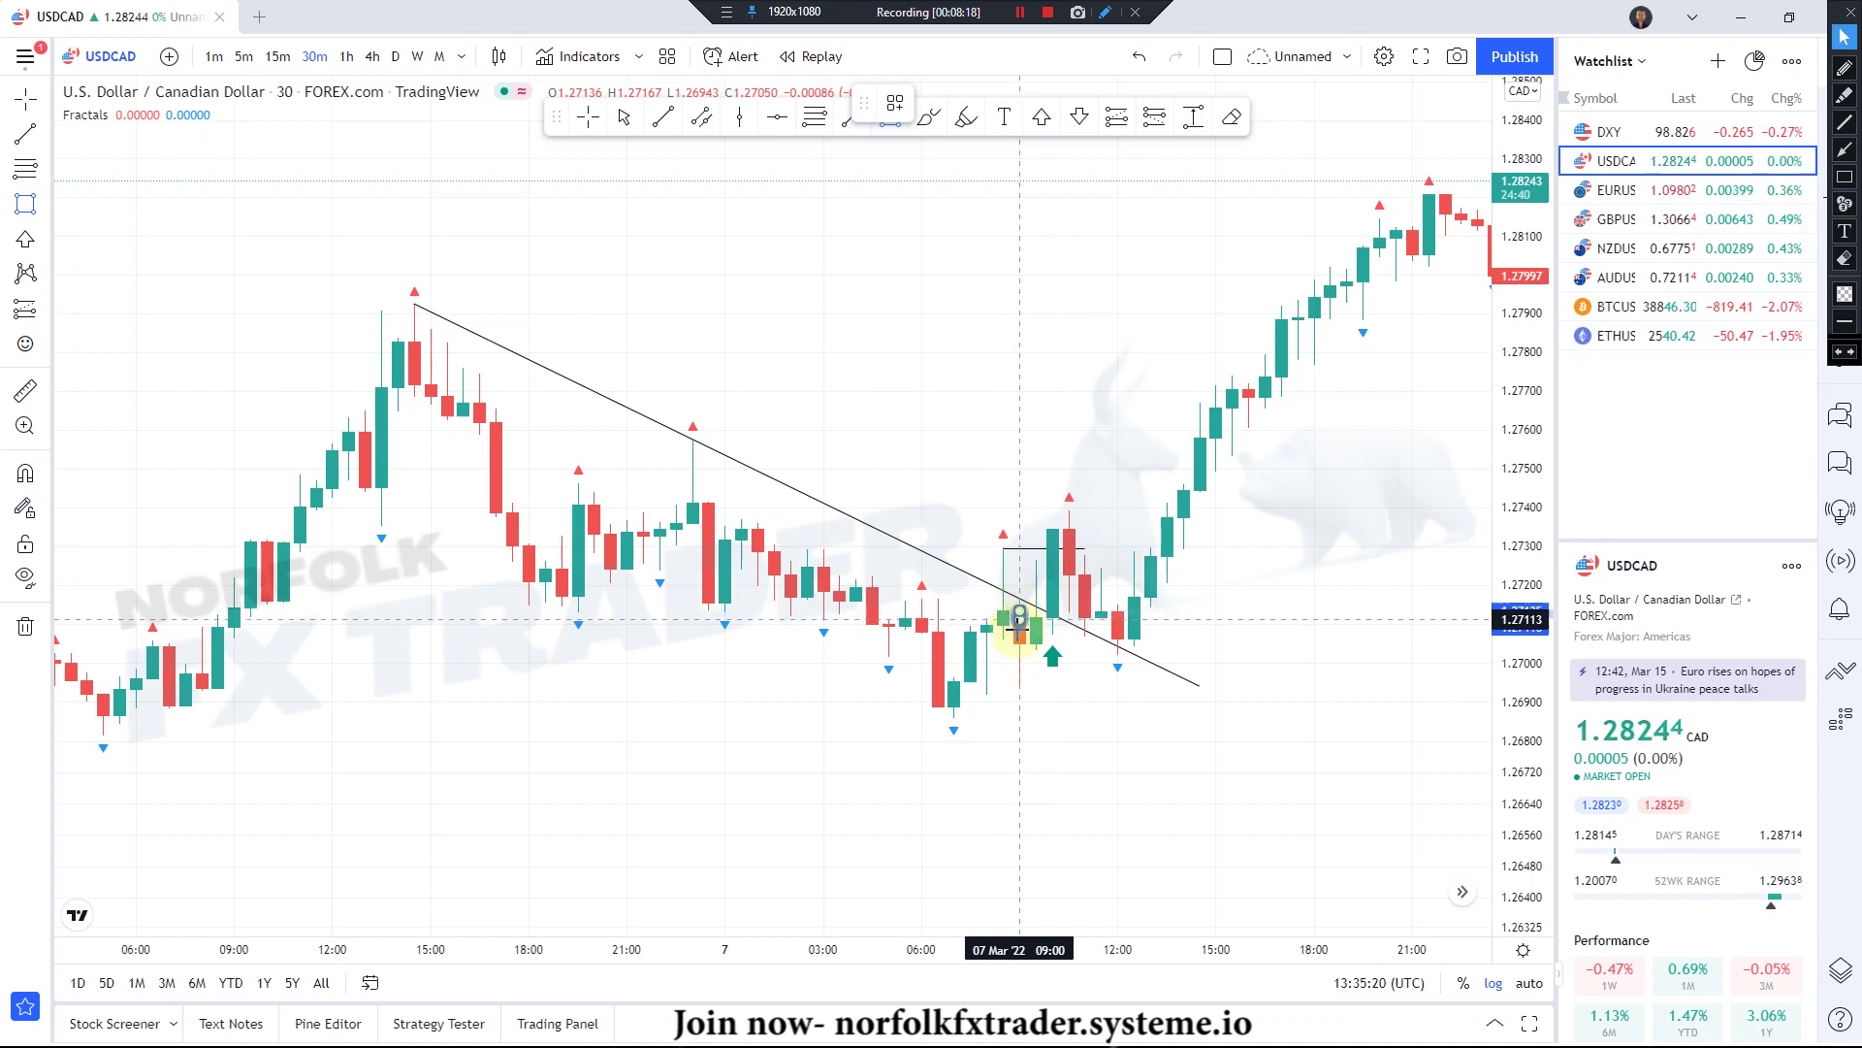
{"action": "left_click_drag", "start_coordinate": [1060, 689], "coordinate": [1298, 692]}
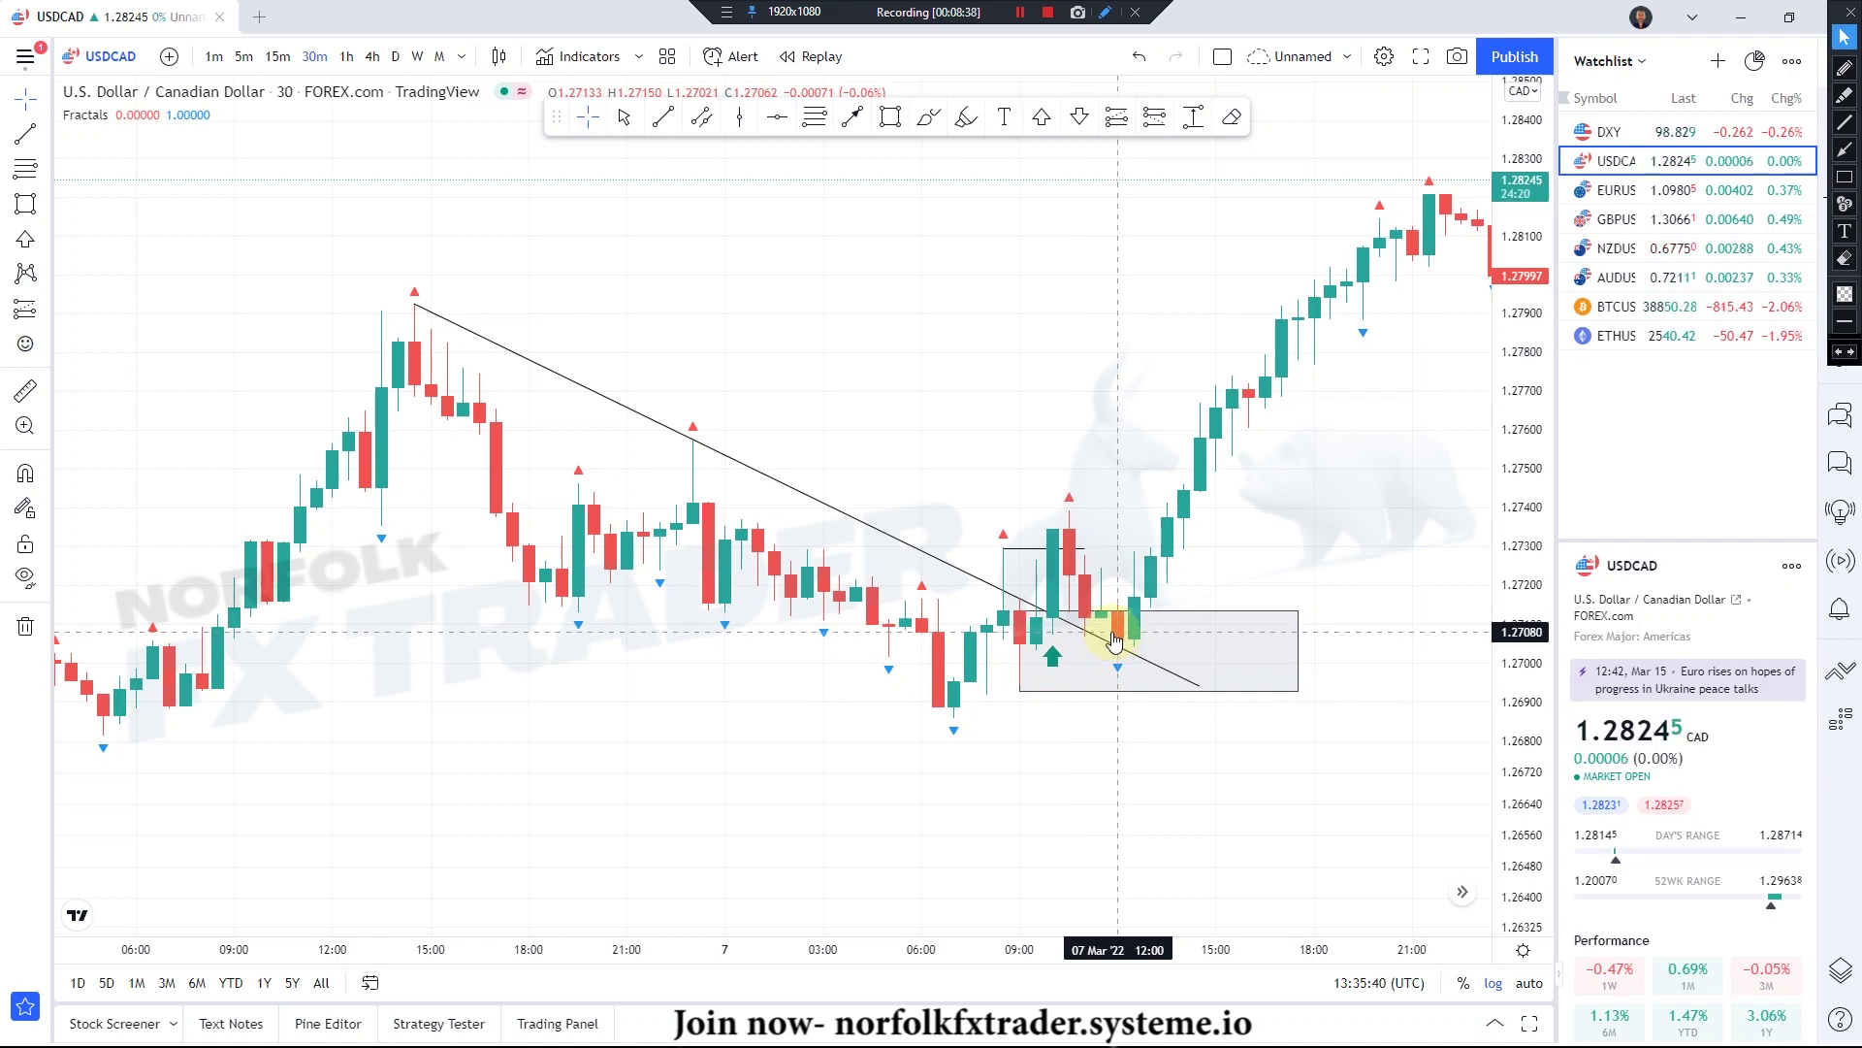
- Mark the 7 March 12:00 retest candle with a vertical line and switch the chart to the 5-minute timeframe
{"action": "scroll", "coordinate": [1235, 499], "scroll_direction": "down", "scroll_amount": 2}
{"action": "left_click_drag", "start_coordinate": [1235, 498], "coordinate": [981, 758]}
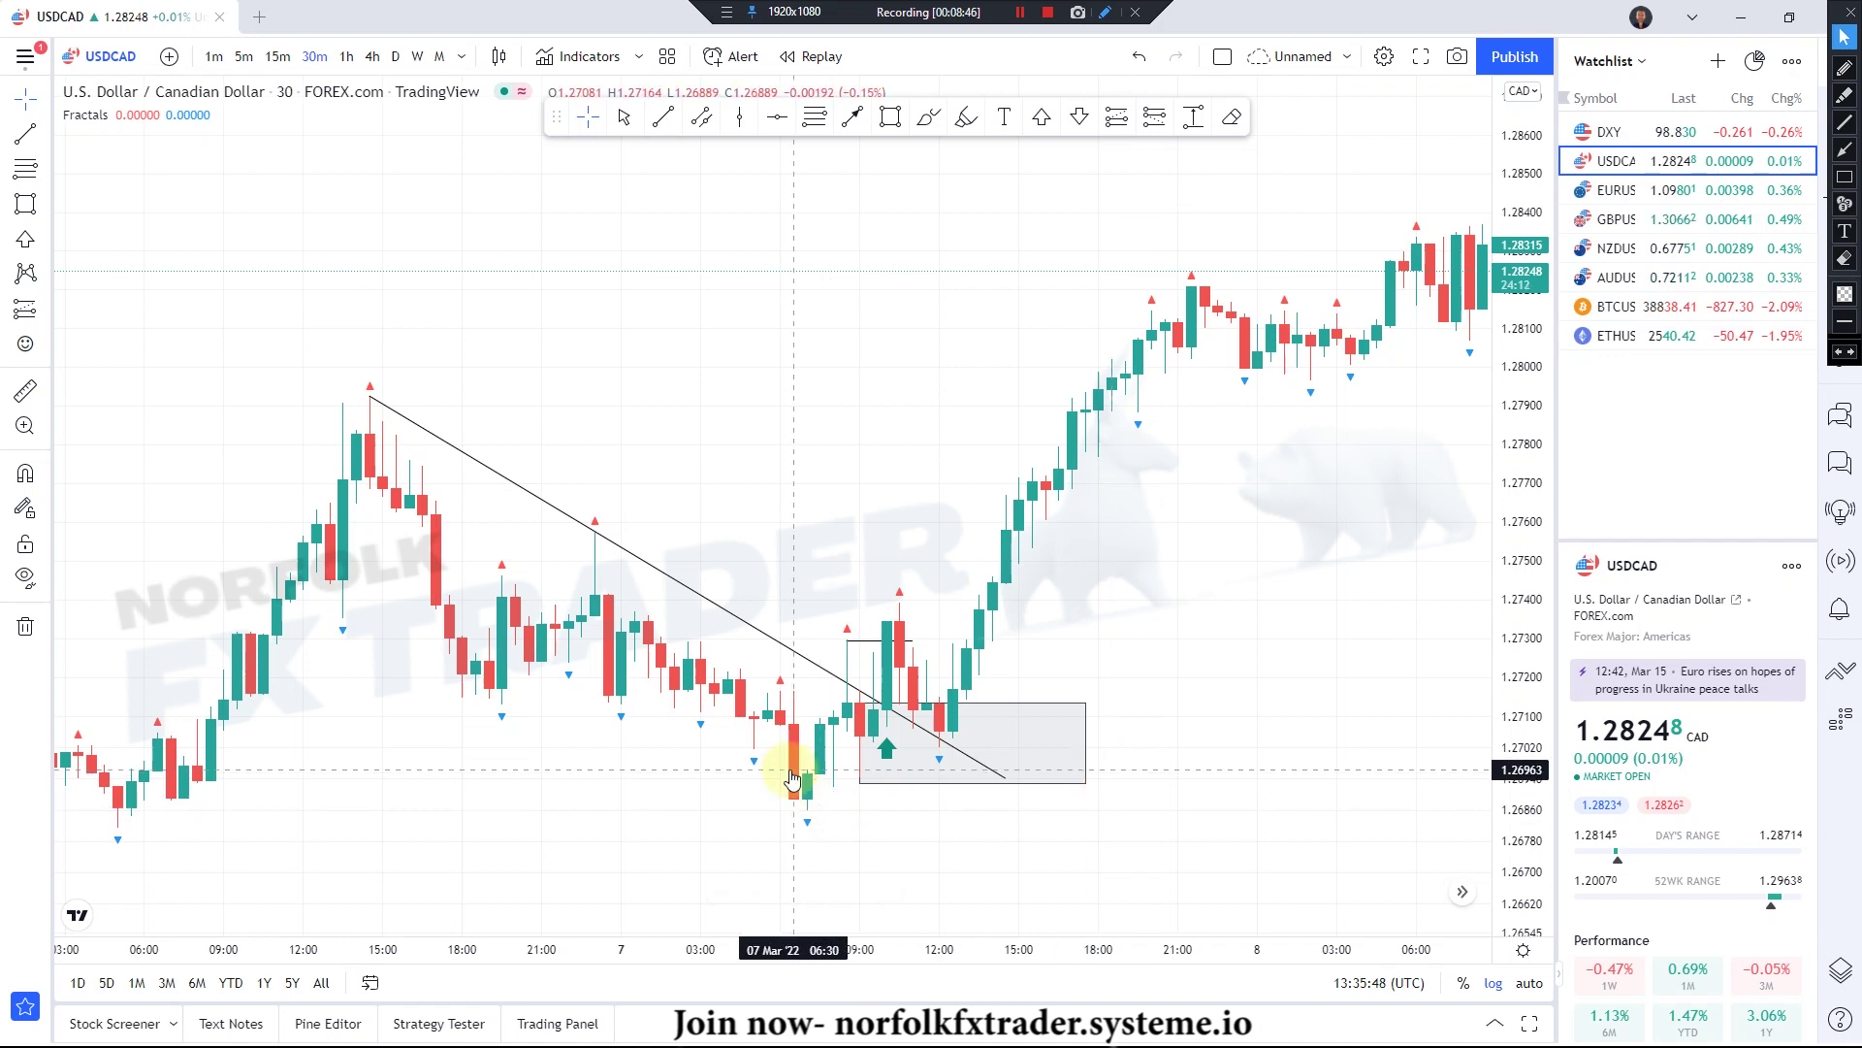
{"action": "scroll", "coordinate": [854, 732], "scroll_direction": "down", "scroll_amount": 2}
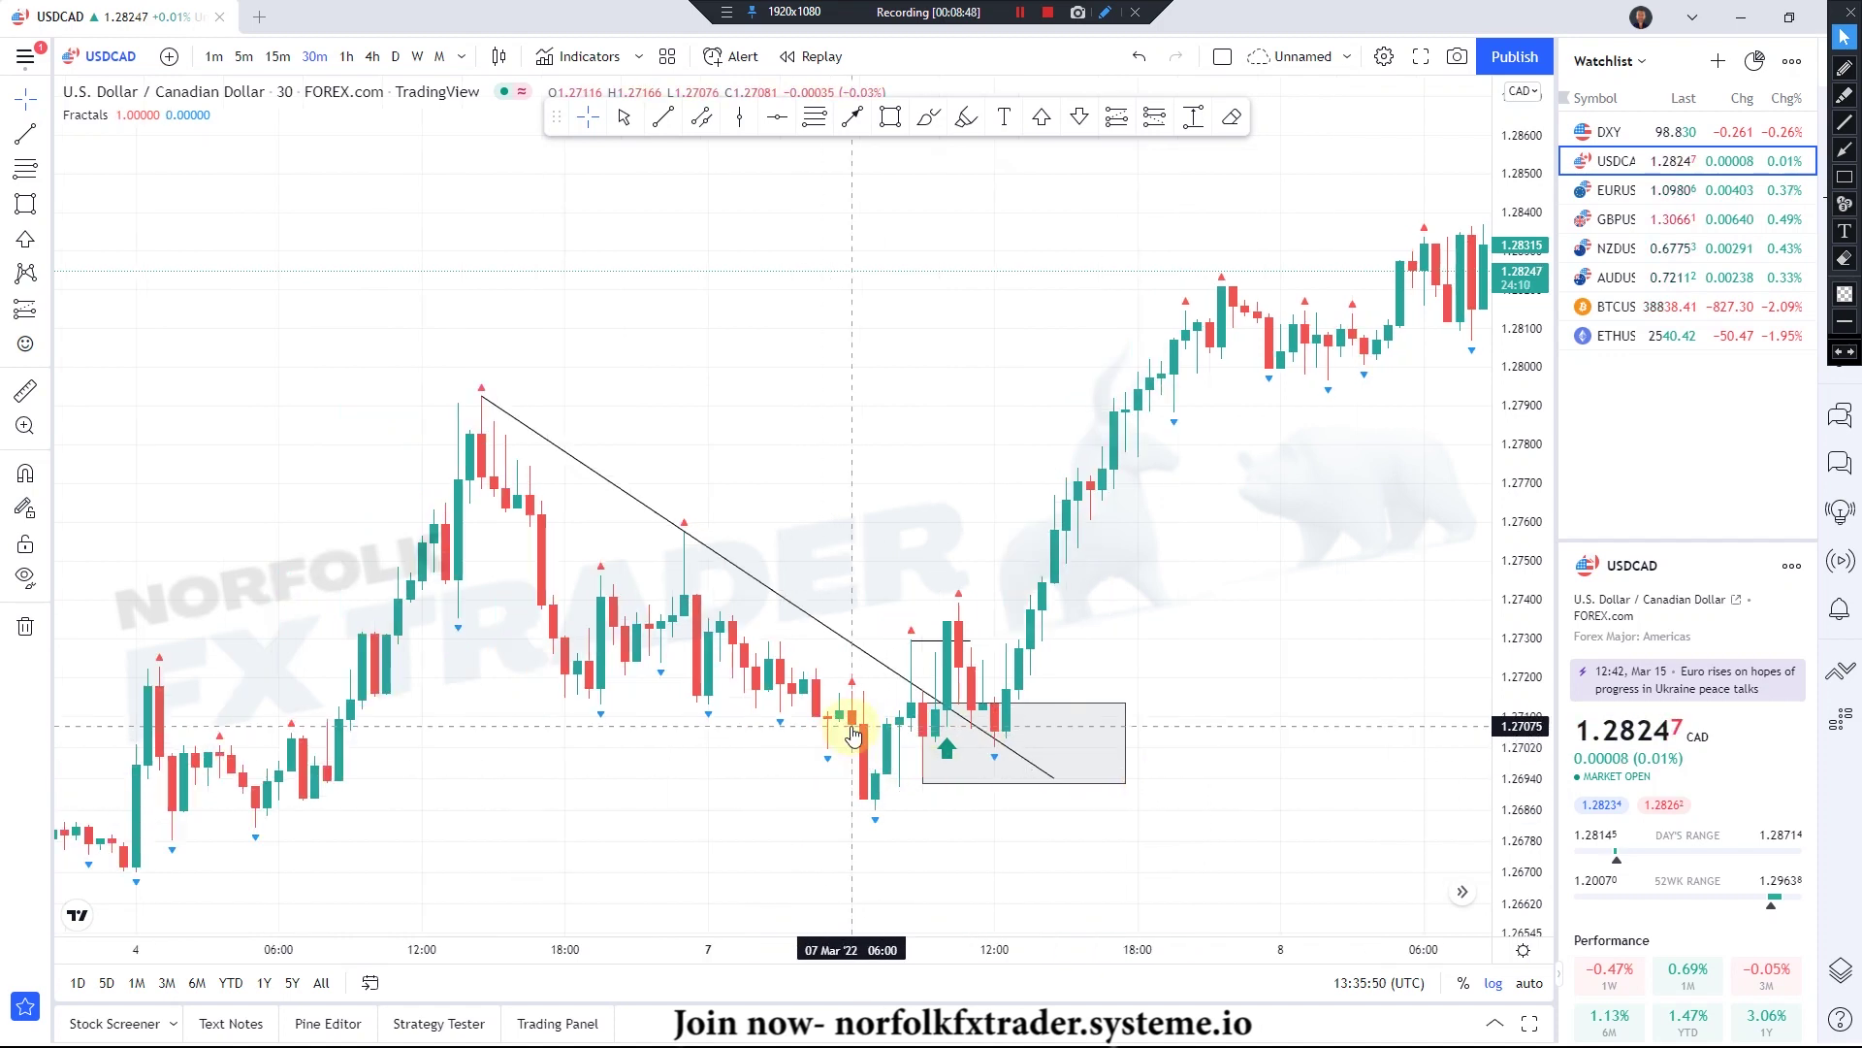
{"action": "scroll", "coordinate": [741, 720], "scroll_direction": "up", "scroll_amount": 2}
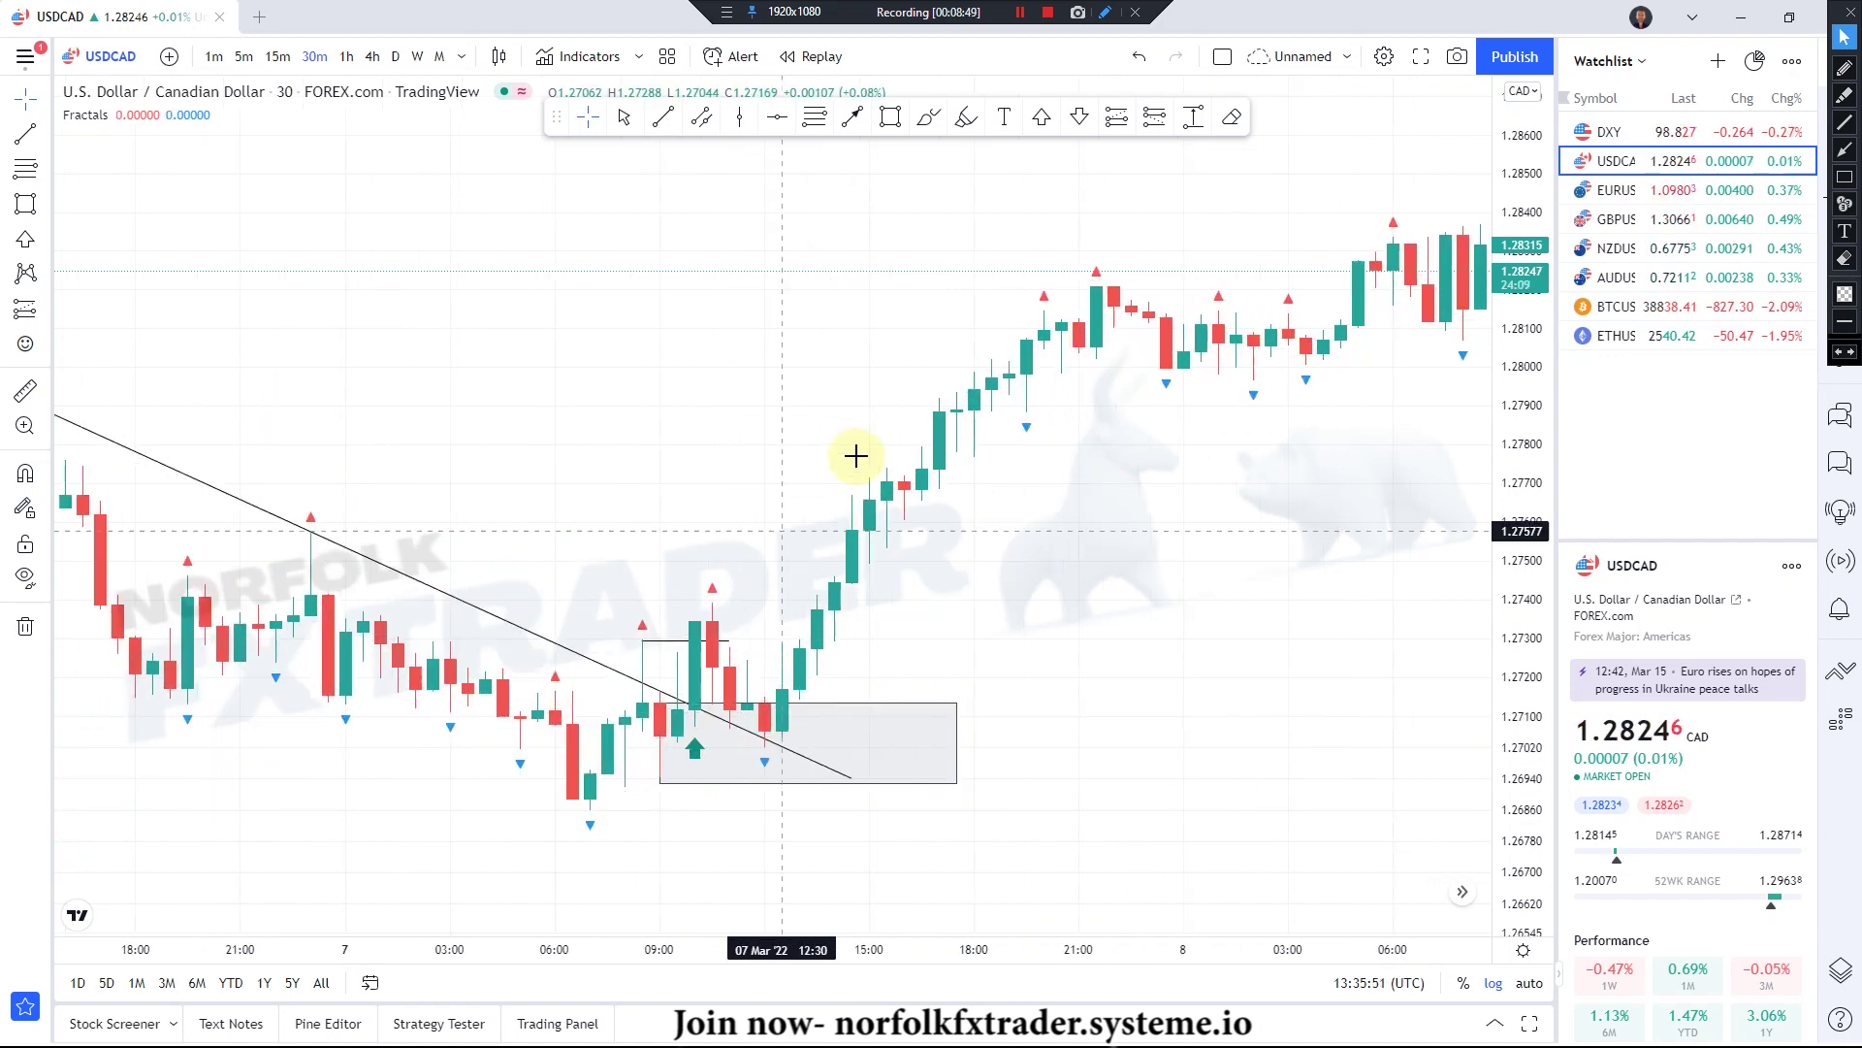
{"action": "left_click", "coordinate": [741, 120]}
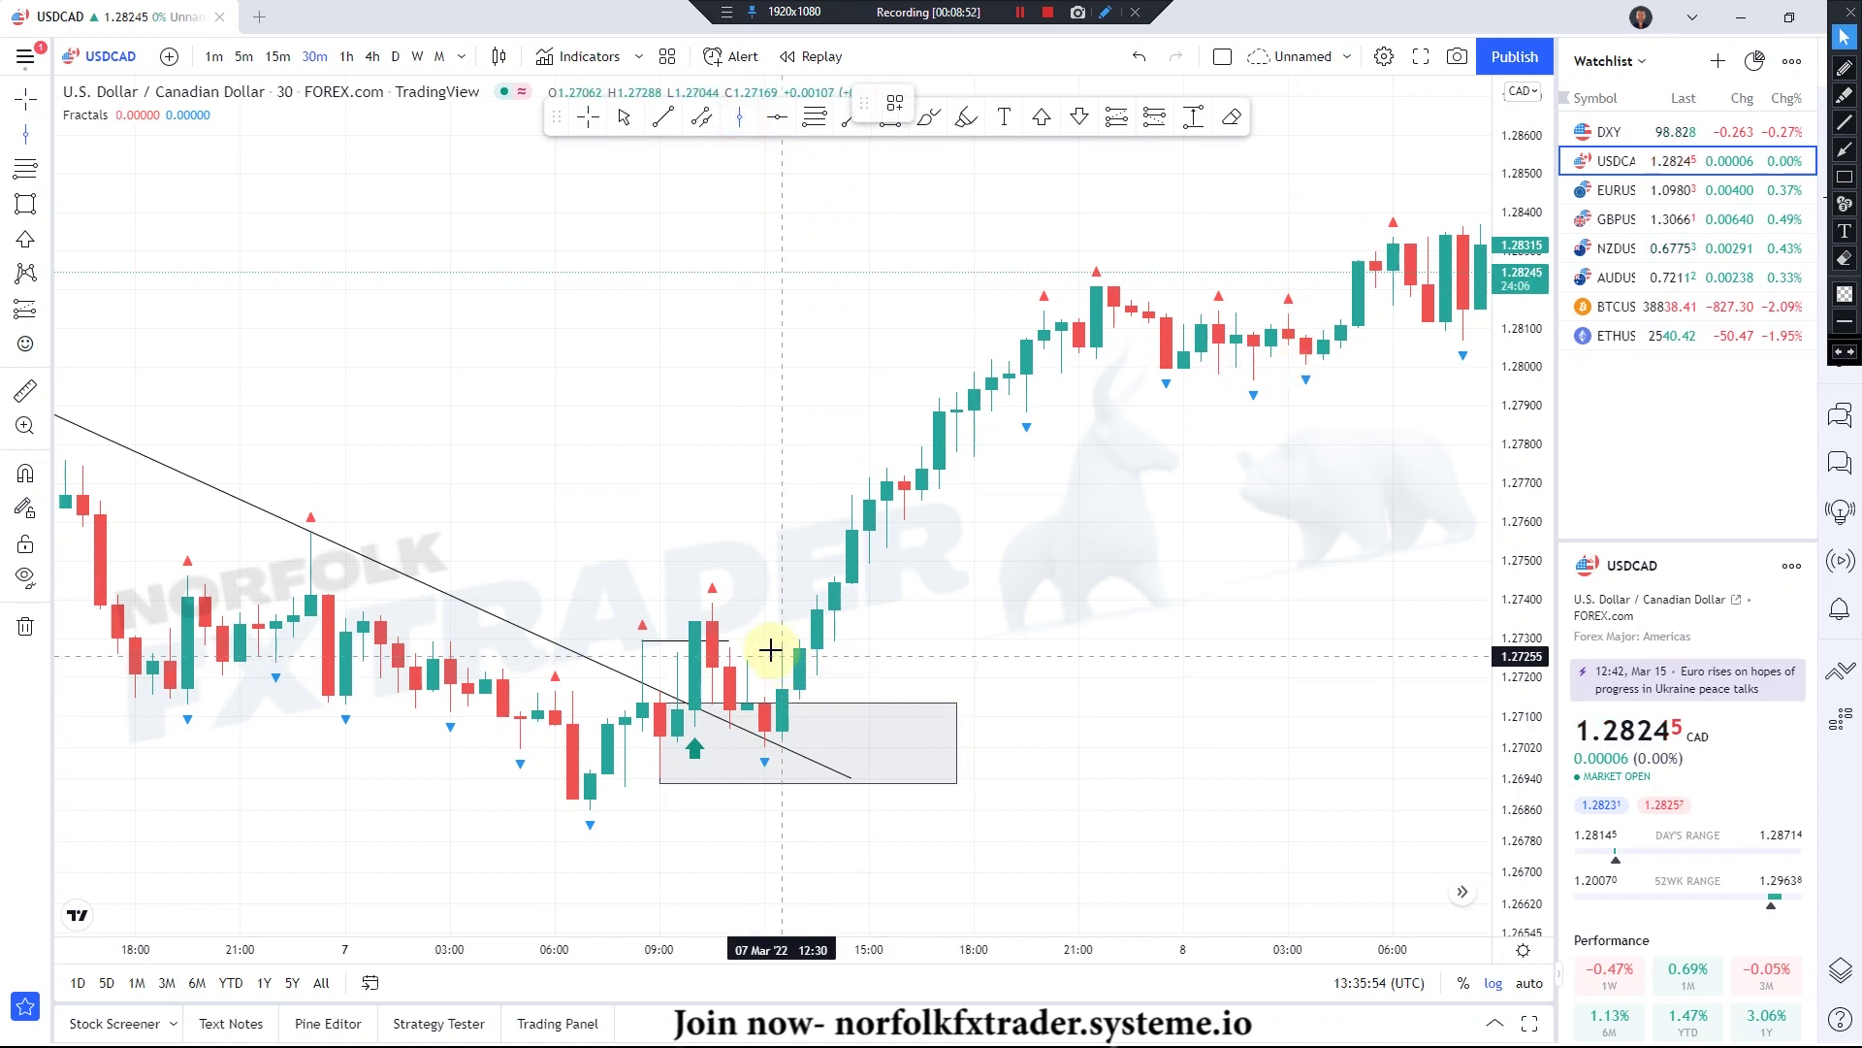
{"action": "left_click", "coordinate": [768, 729]}
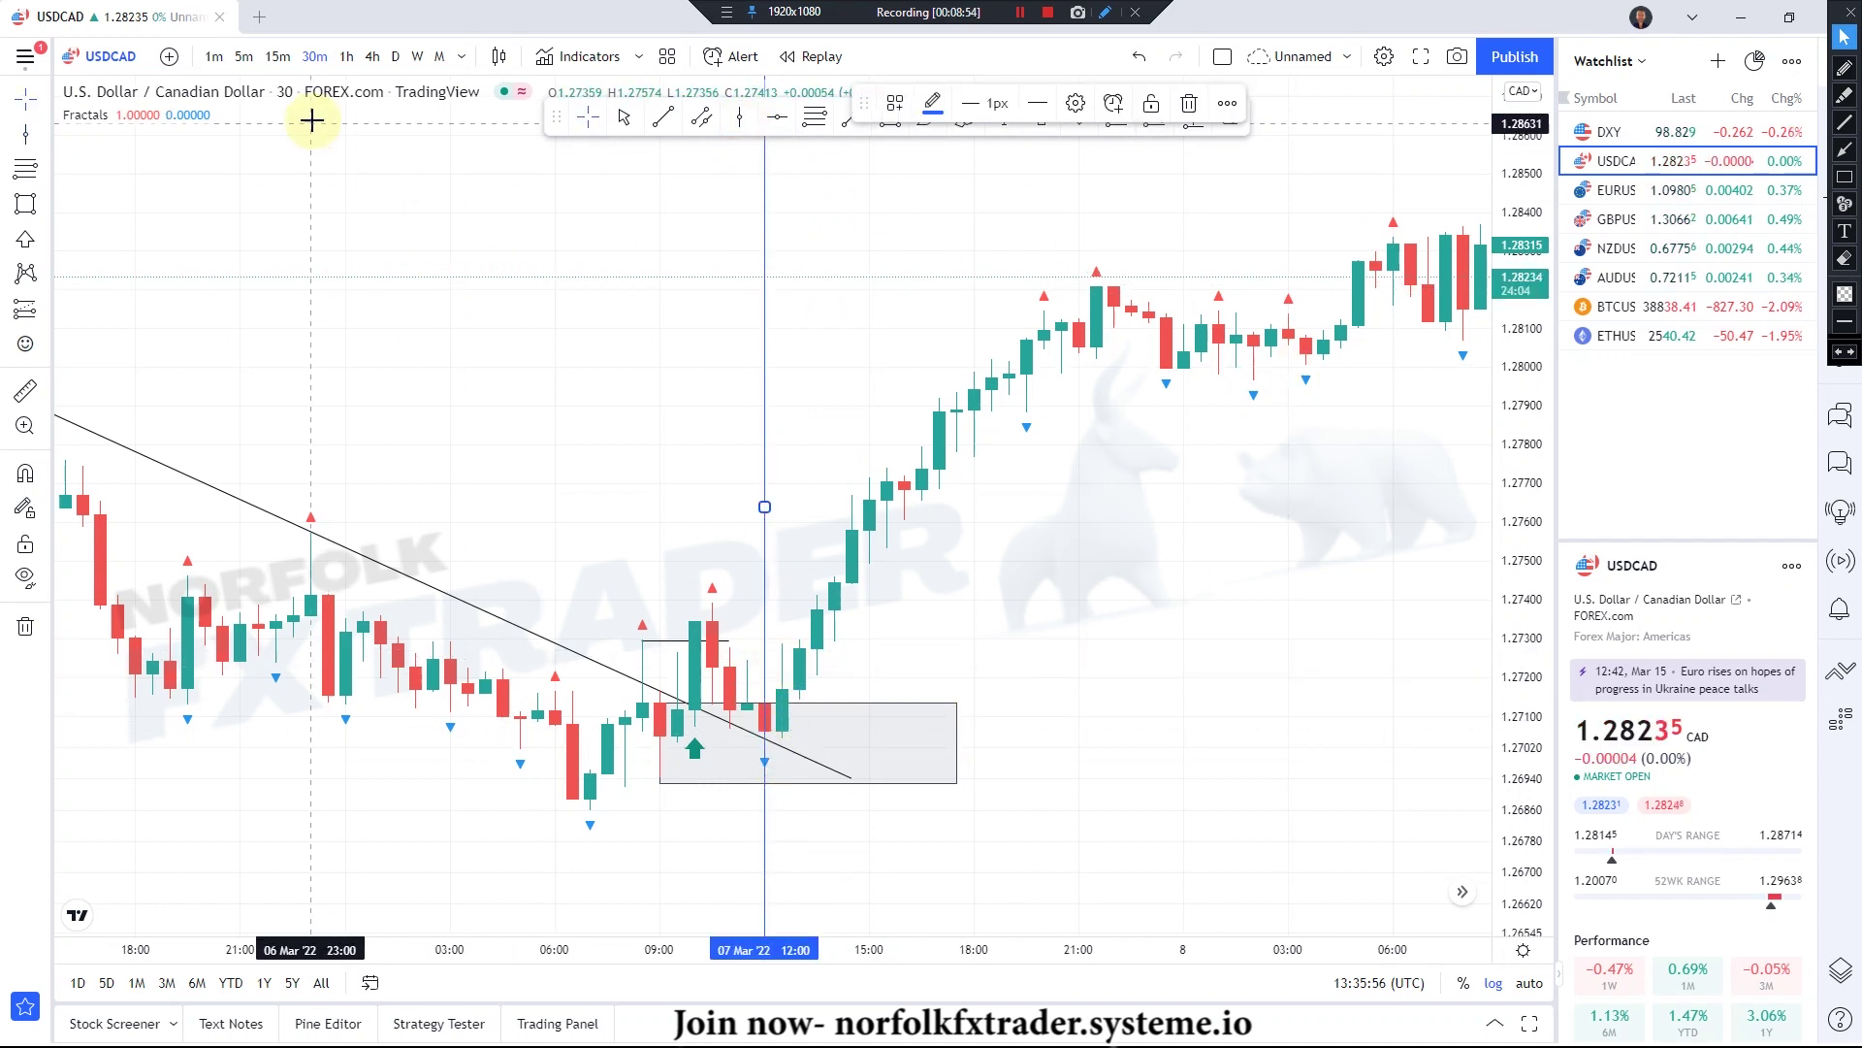
{"action": "left_click", "coordinate": [243, 56]}
{"action": "scroll", "coordinate": [844, 424], "scroll_direction": "down", "scroll_amount": 10}
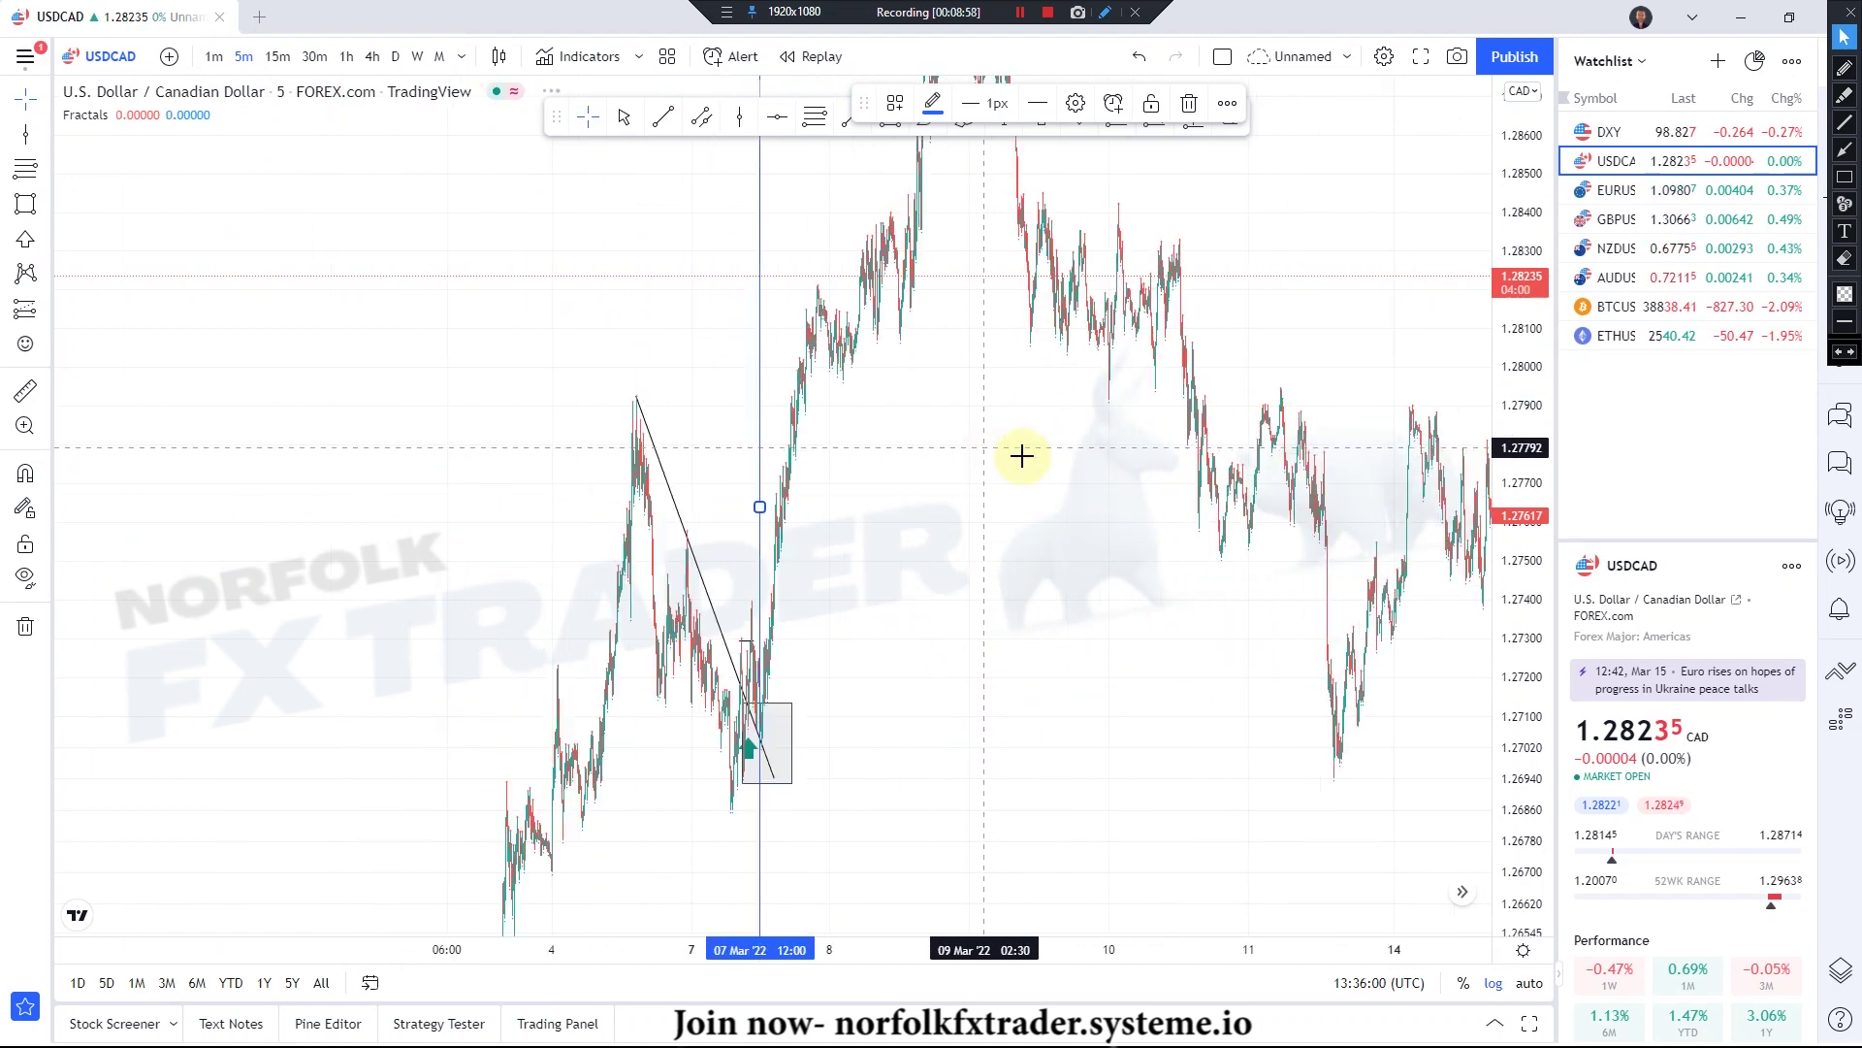
- Draw a level line near 1.27239 from the 7 March 11:45 high to about 12:50 and a rectangle zone from 12:15 to about 13:55
{"action": "scroll", "coordinate": [470, 582], "scroll_direction": "up", "scroll_amount": 5}
{"action": "scroll", "coordinate": [882, 580], "scroll_direction": "up", "scroll_amount": 3}
{"action": "left_click_drag", "start_coordinate": [732, 607], "coordinate": [1064, 508]}
{"action": "scroll", "coordinate": [1064, 507], "scroll_direction": "up", "scroll_amount": 4}
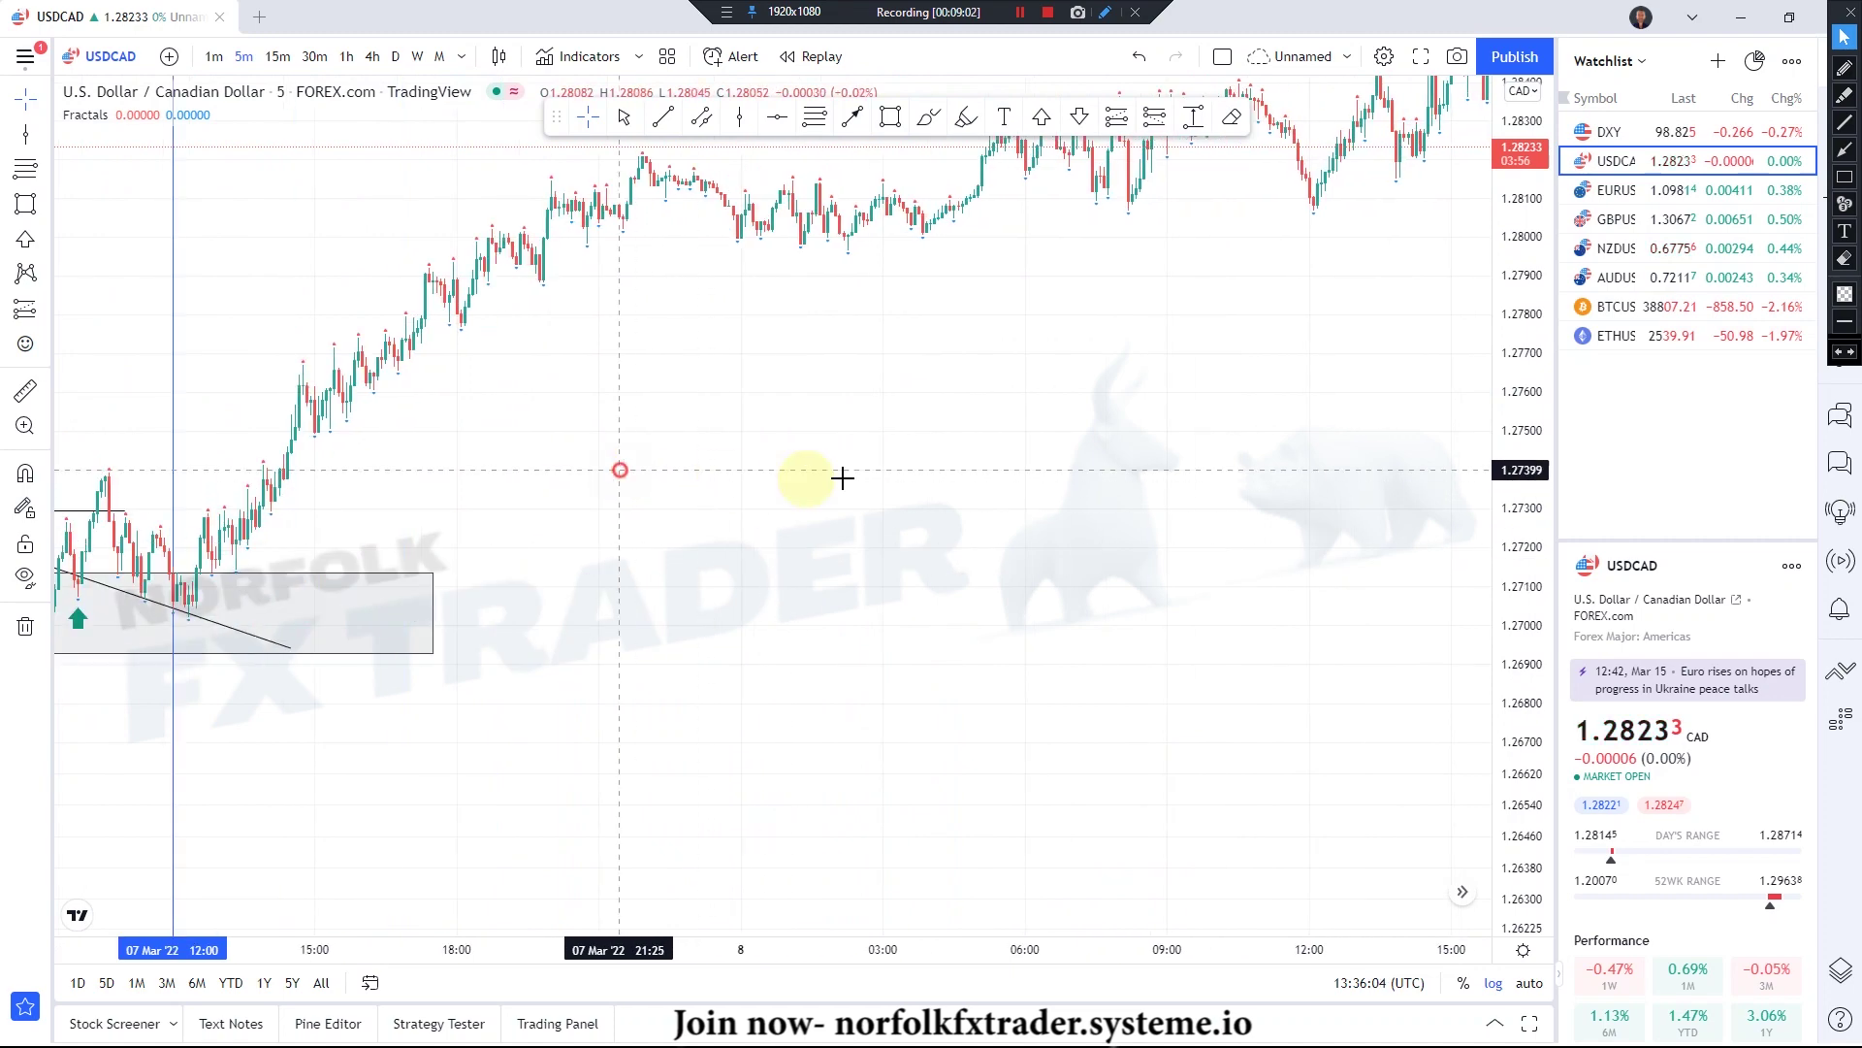
{"action": "left_click_drag", "start_coordinate": [842, 477], "coordinate": [902, 561]}
{"action": "scroll", "coordinate": [782, 503], "scroll_direction": "up", "scroll_amount": 3}
{"action": "left_click_drag", "start_coordinate": [782, 503], "coordinate": [889, 403]}
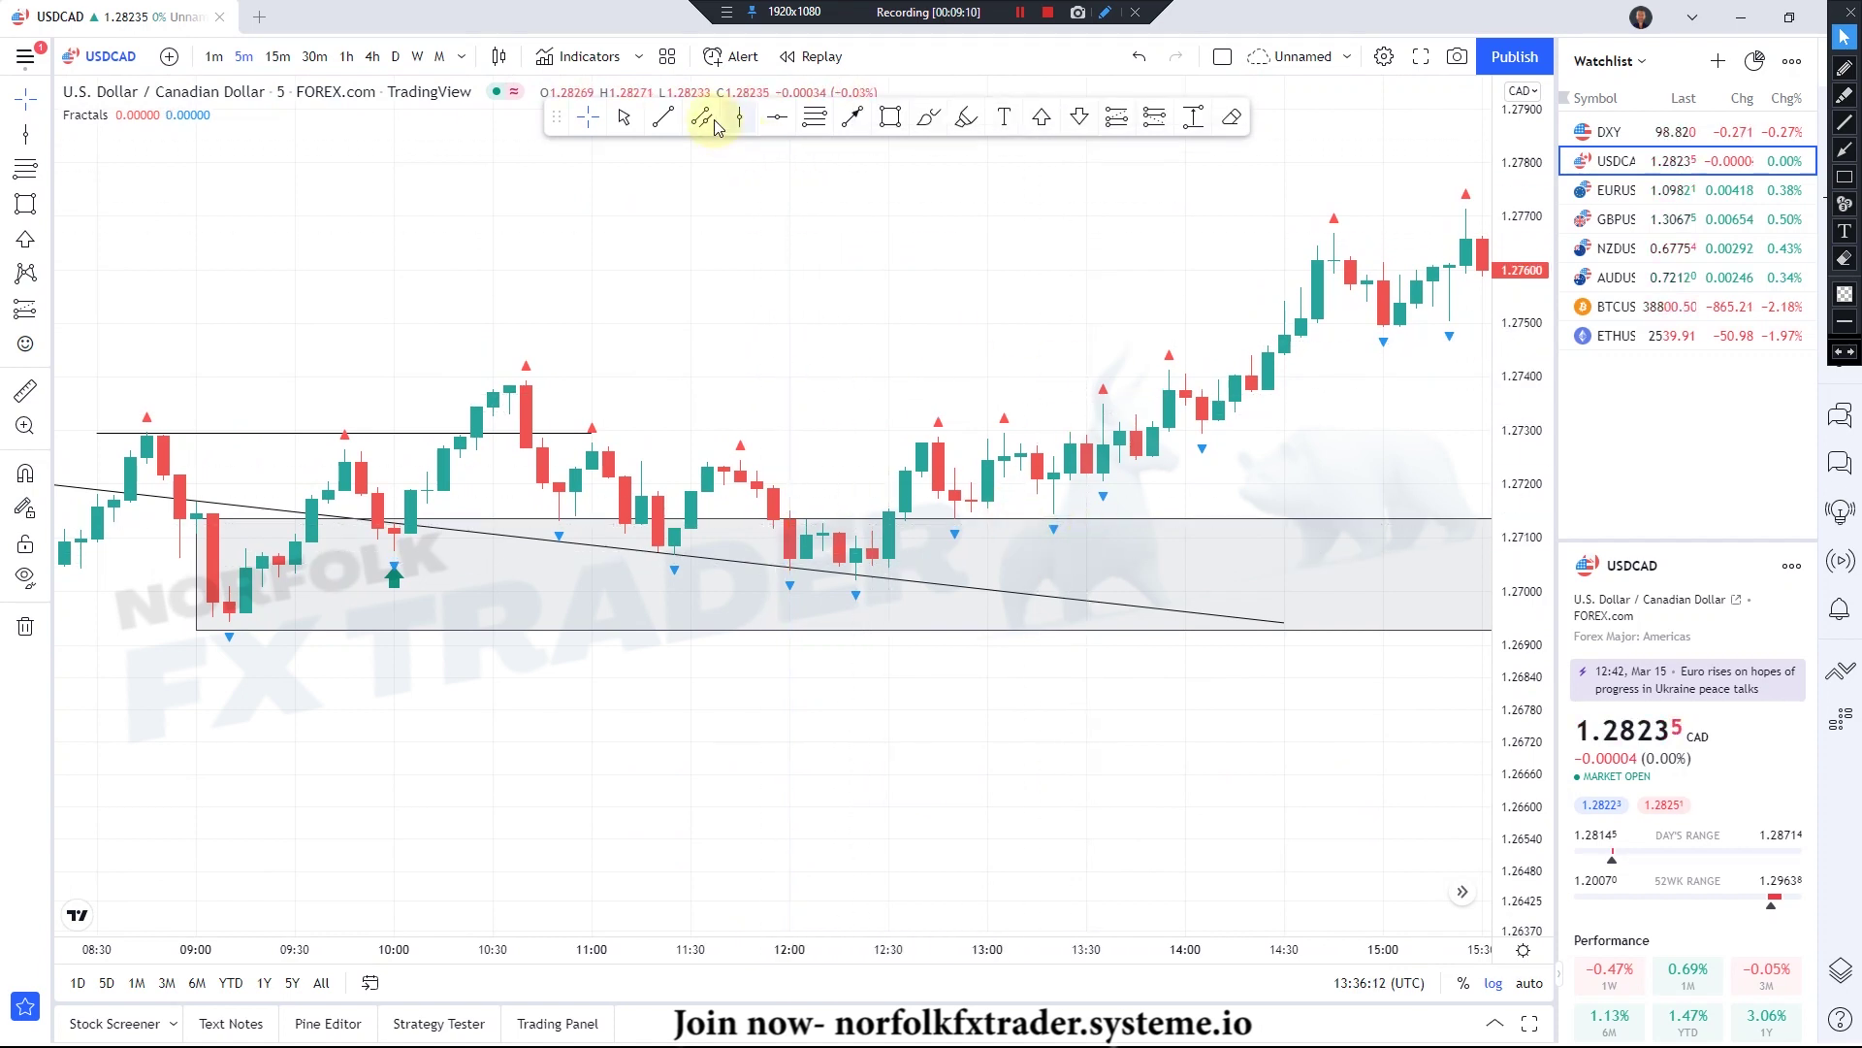
{"action": "left_click", "coordinate": [664, 120]}
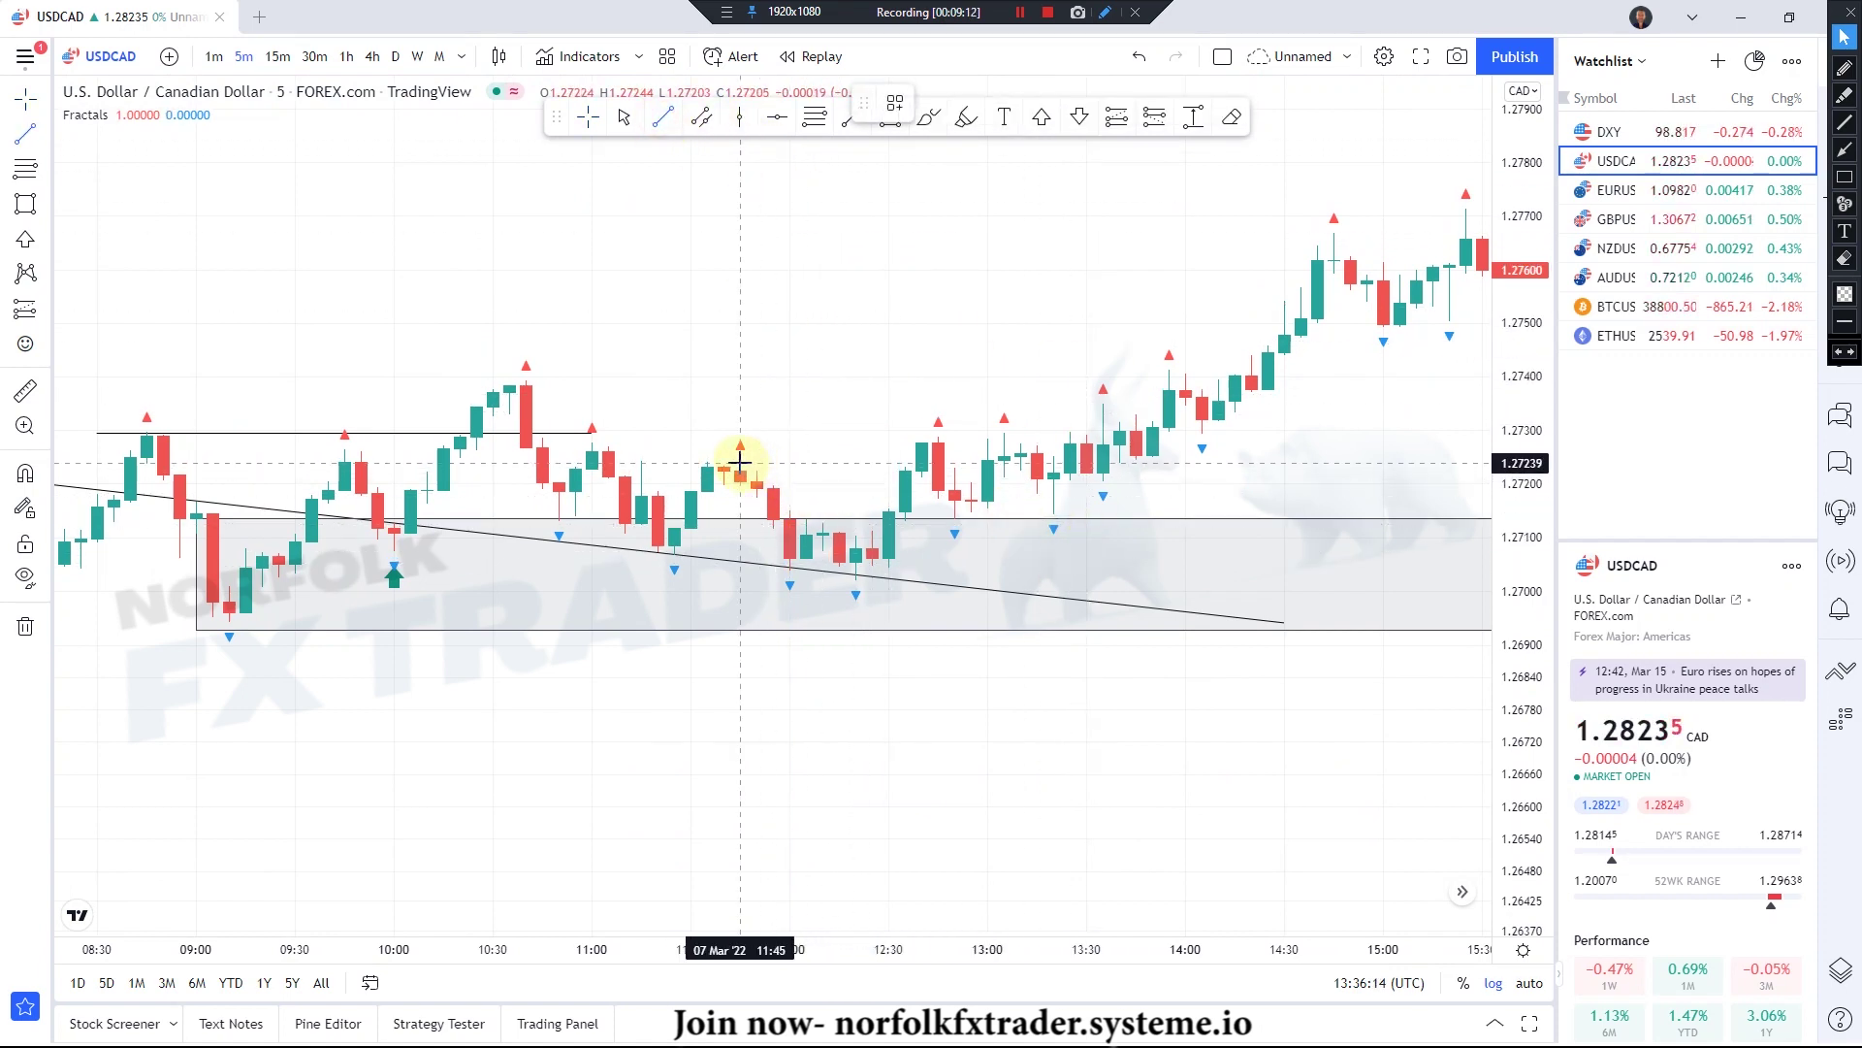
{"action": "left_click_drag", "start_coordinate": [787, 459], "coordinate": [954, 463]}
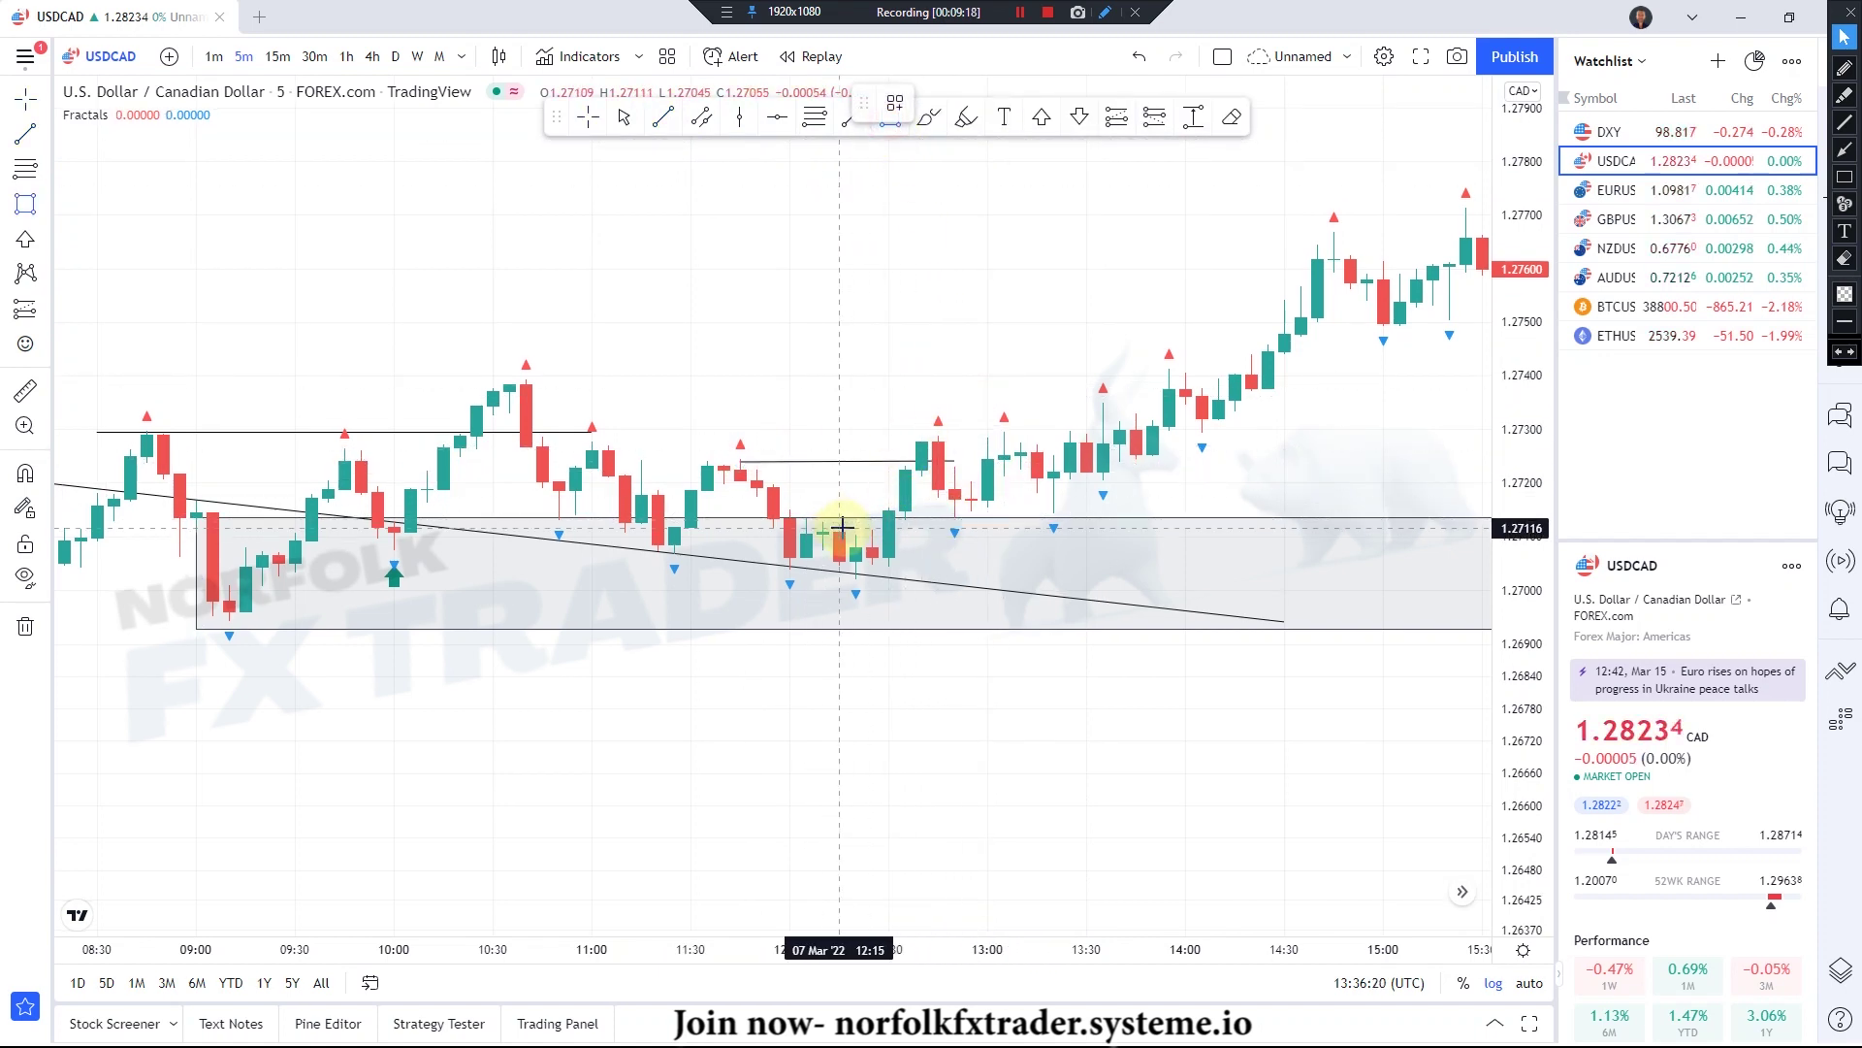
{"action": "left_click_drag", "start_coordinate": [841, 532], "coordinate": [1169, 578]}
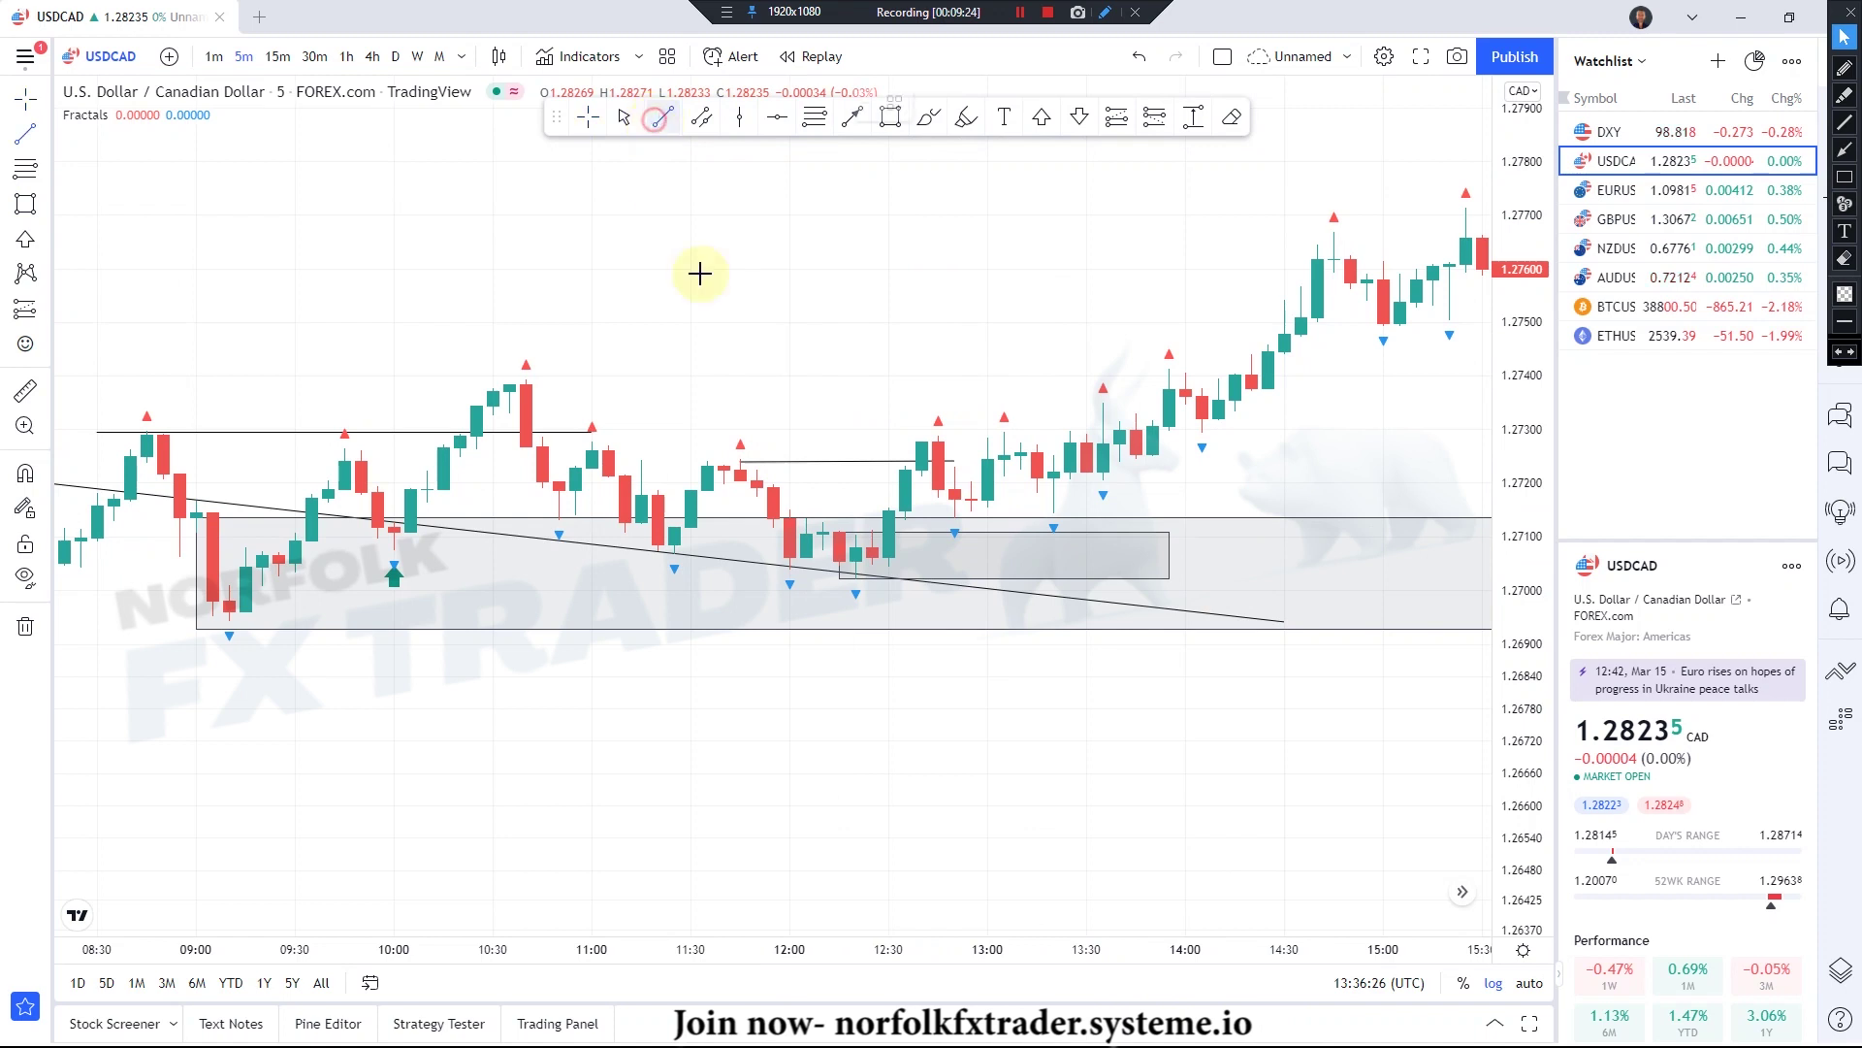
- Draw descending trend lines from the 7 March 11:00 high to about 13:15 and from the 13:05 high to about 13:40
{"action": "left_click", "coordinate": [640, 442]}
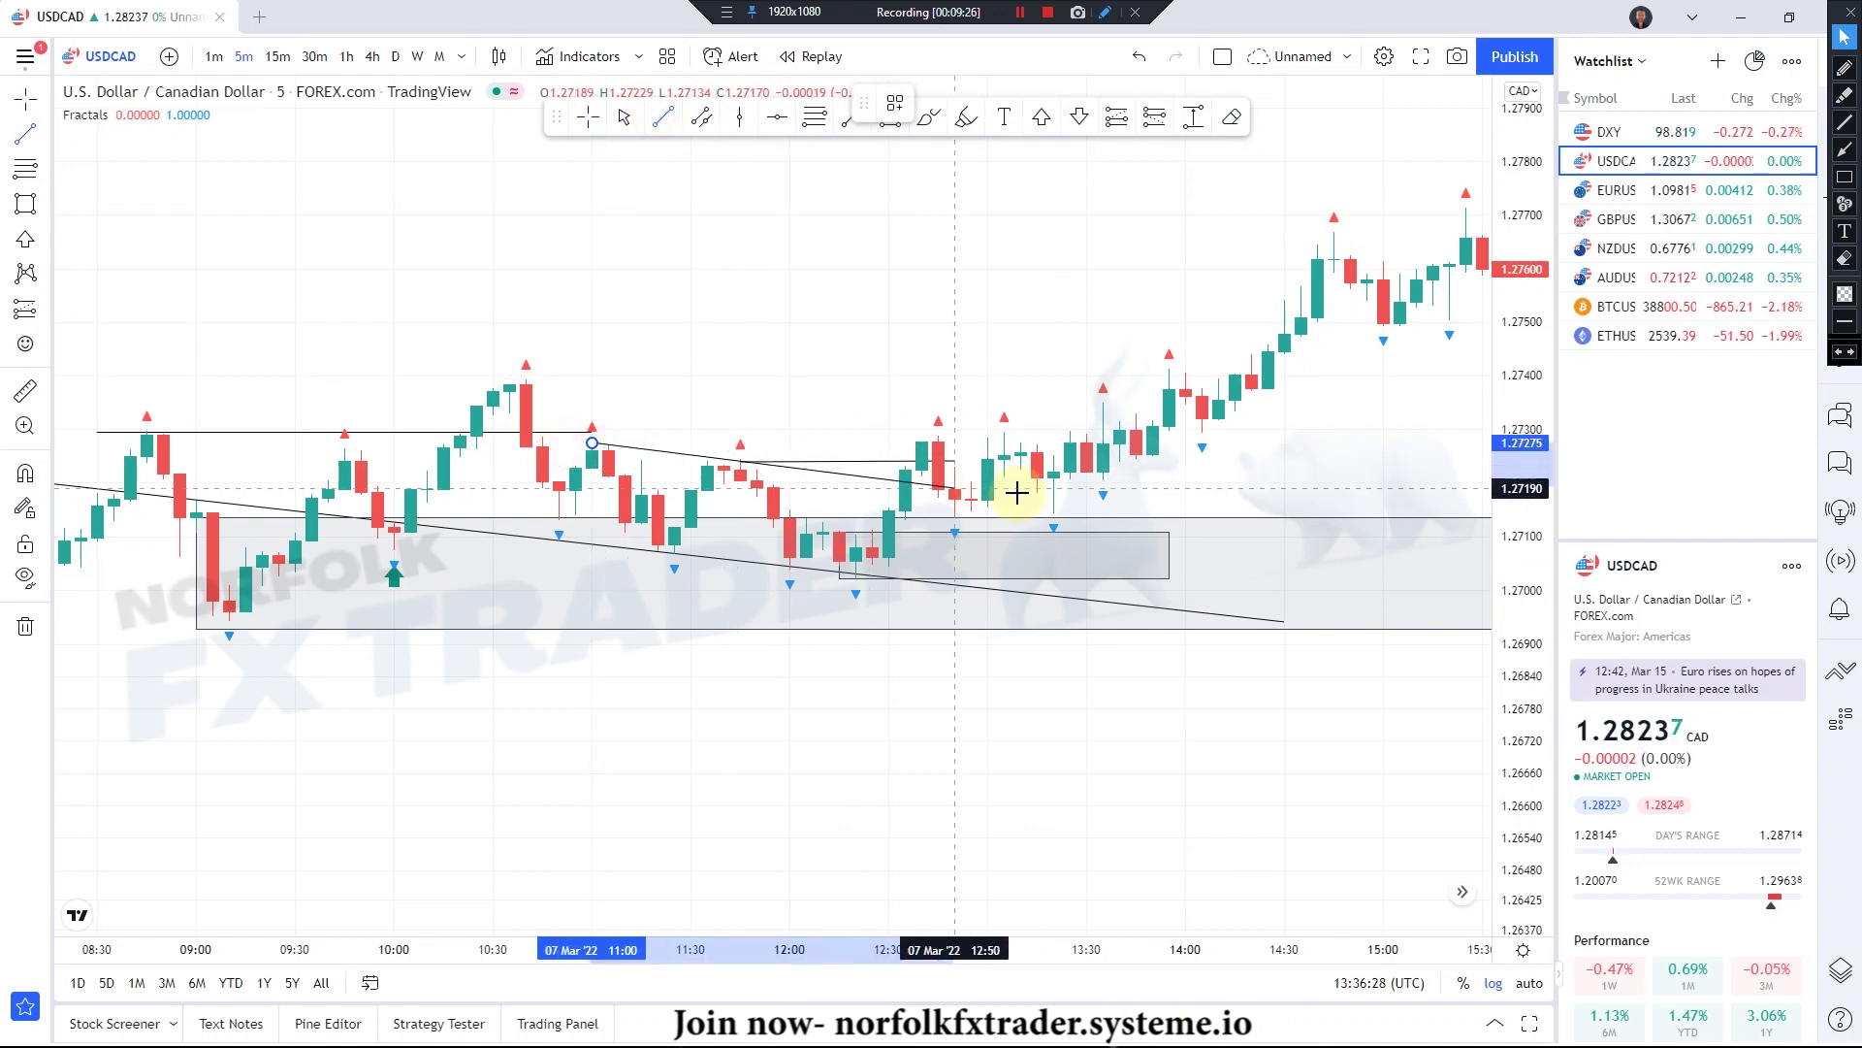
{"action": "left_click", "coordinate": [1034, 490]}
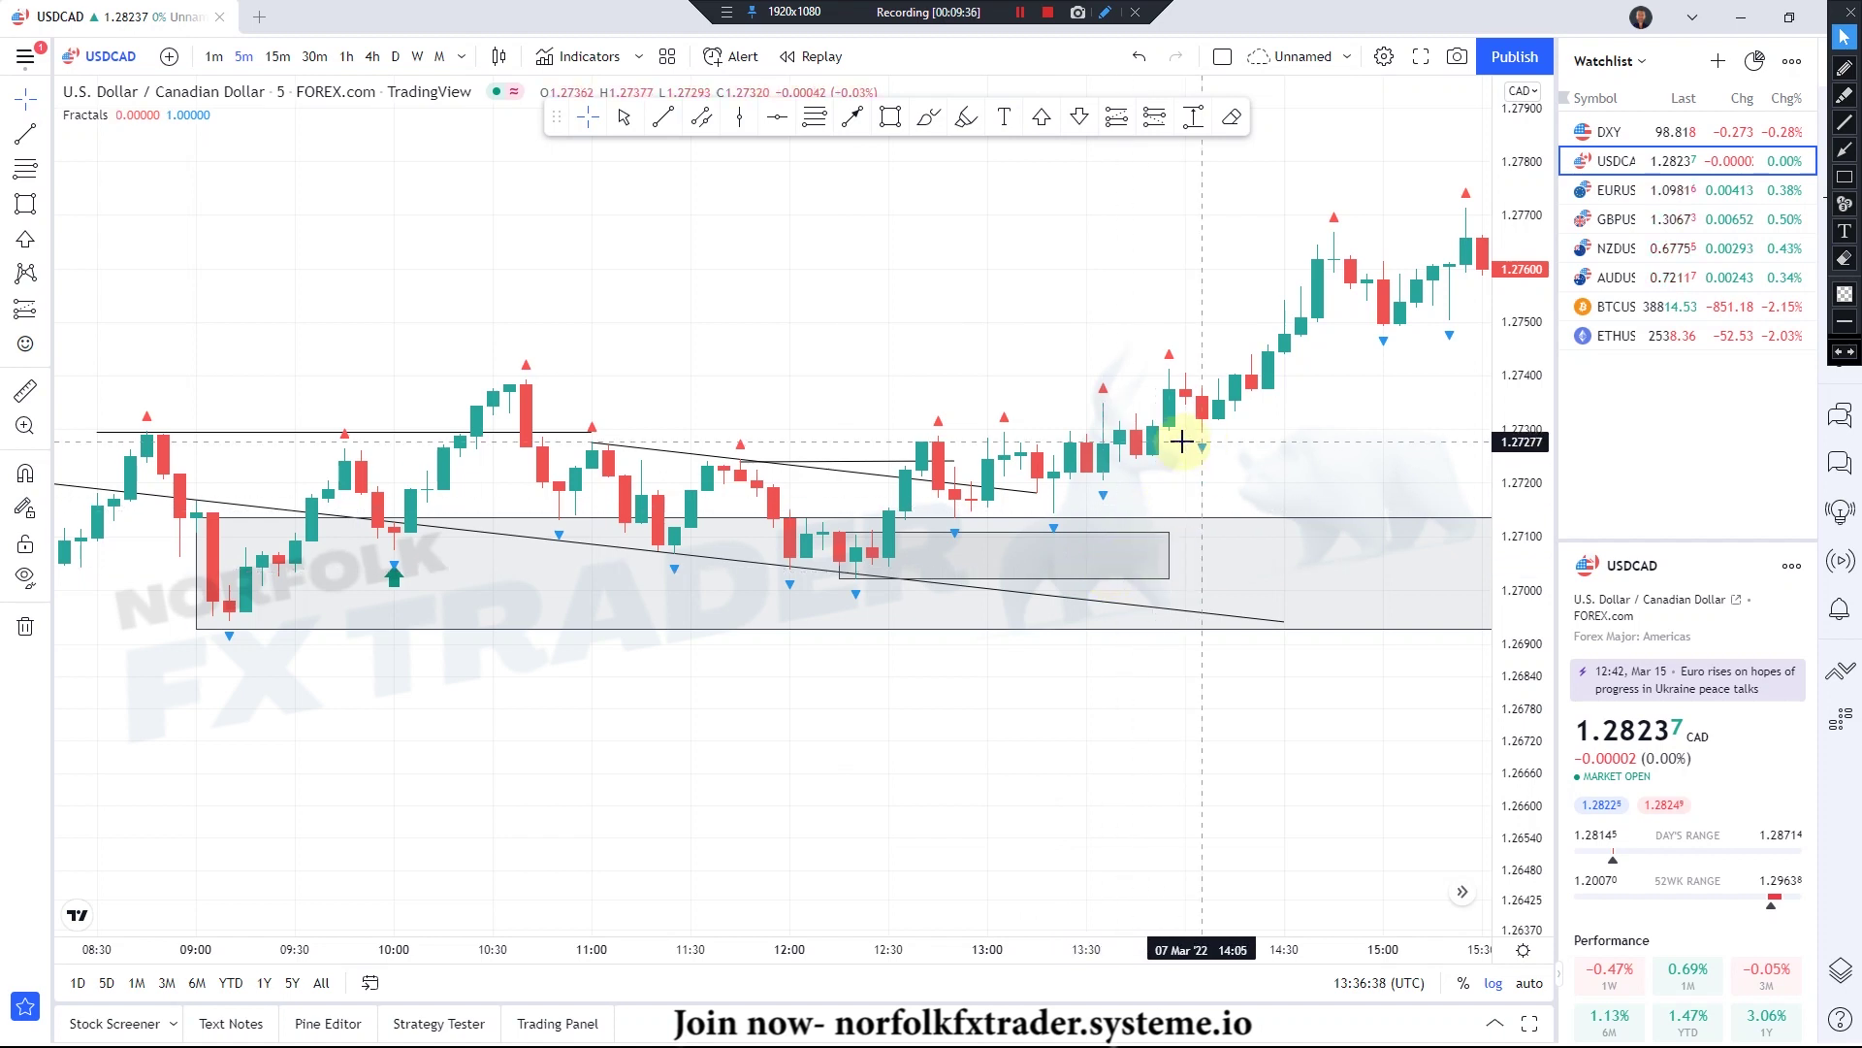
{"action": "scroll", "coordinate": [1173, 466], "scroll_direction": "up", "scroll_amount": 3}
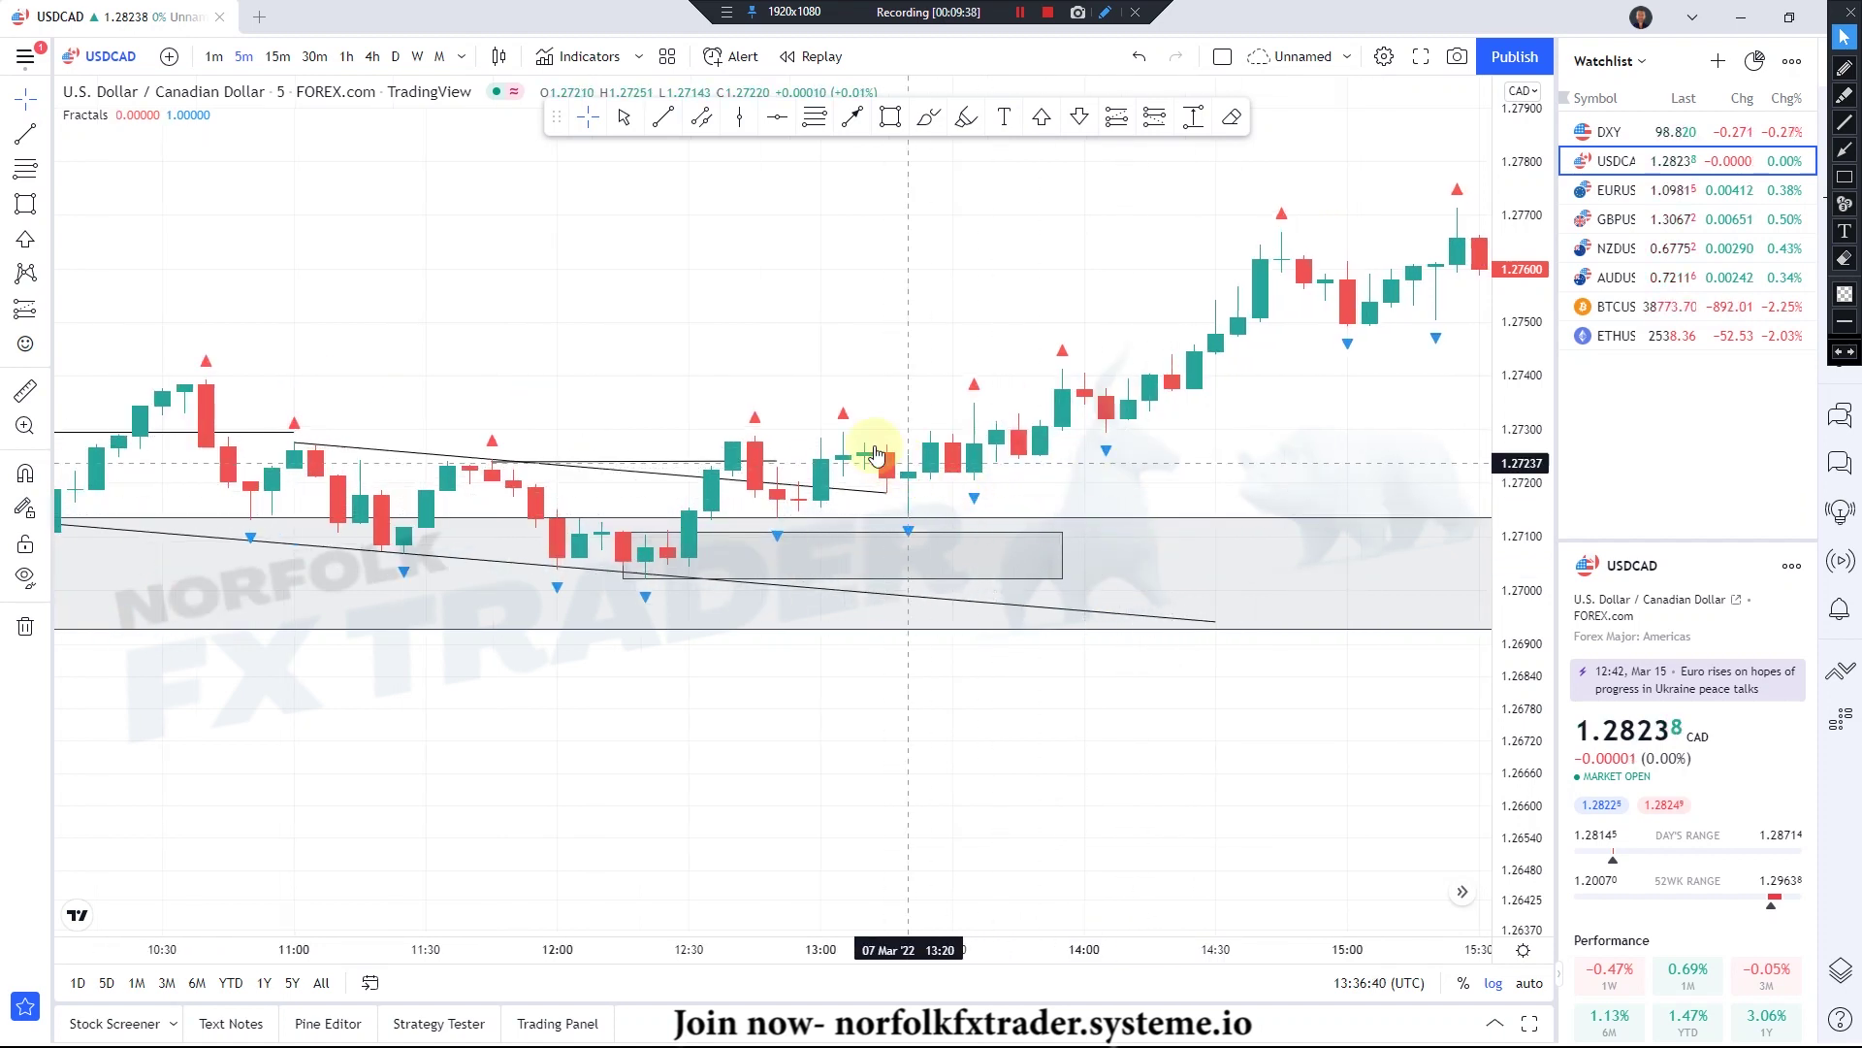
{"action": "left_click", "coordinate": [662, 117]}
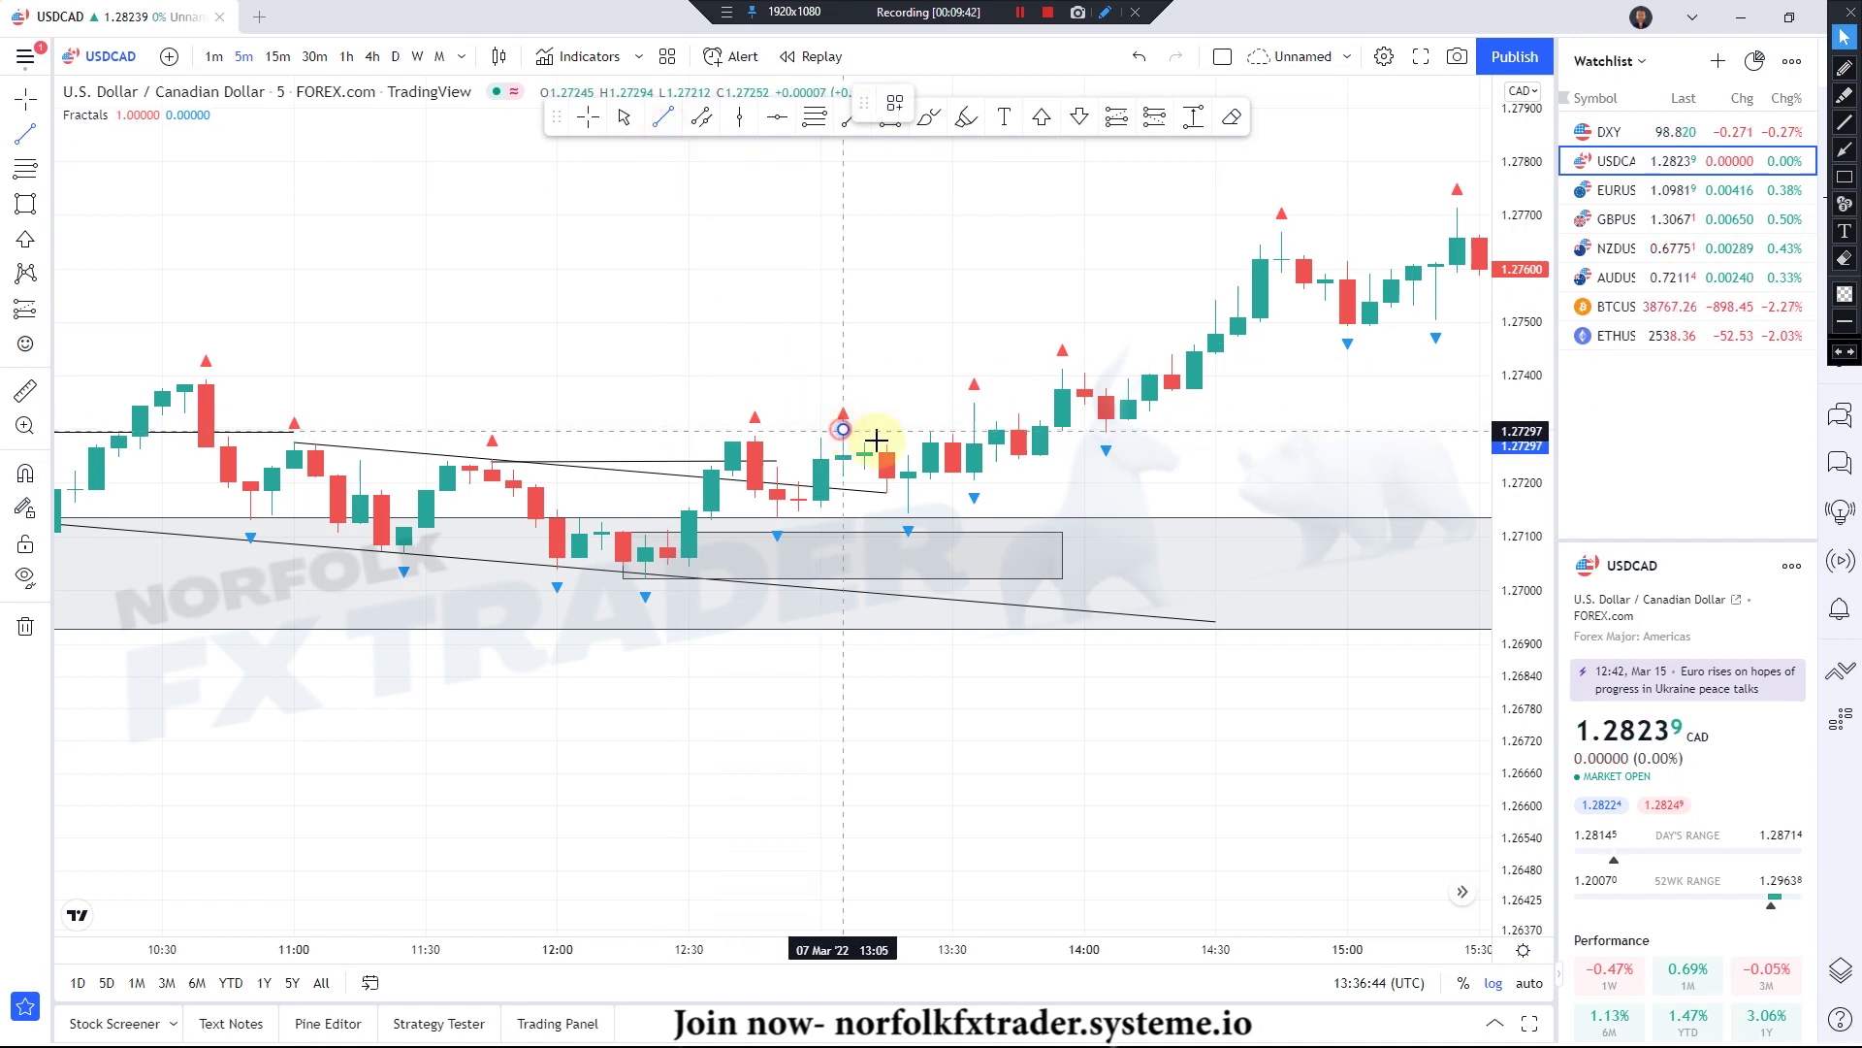
{"action": "left_click", "coordinate": [996, 489]}
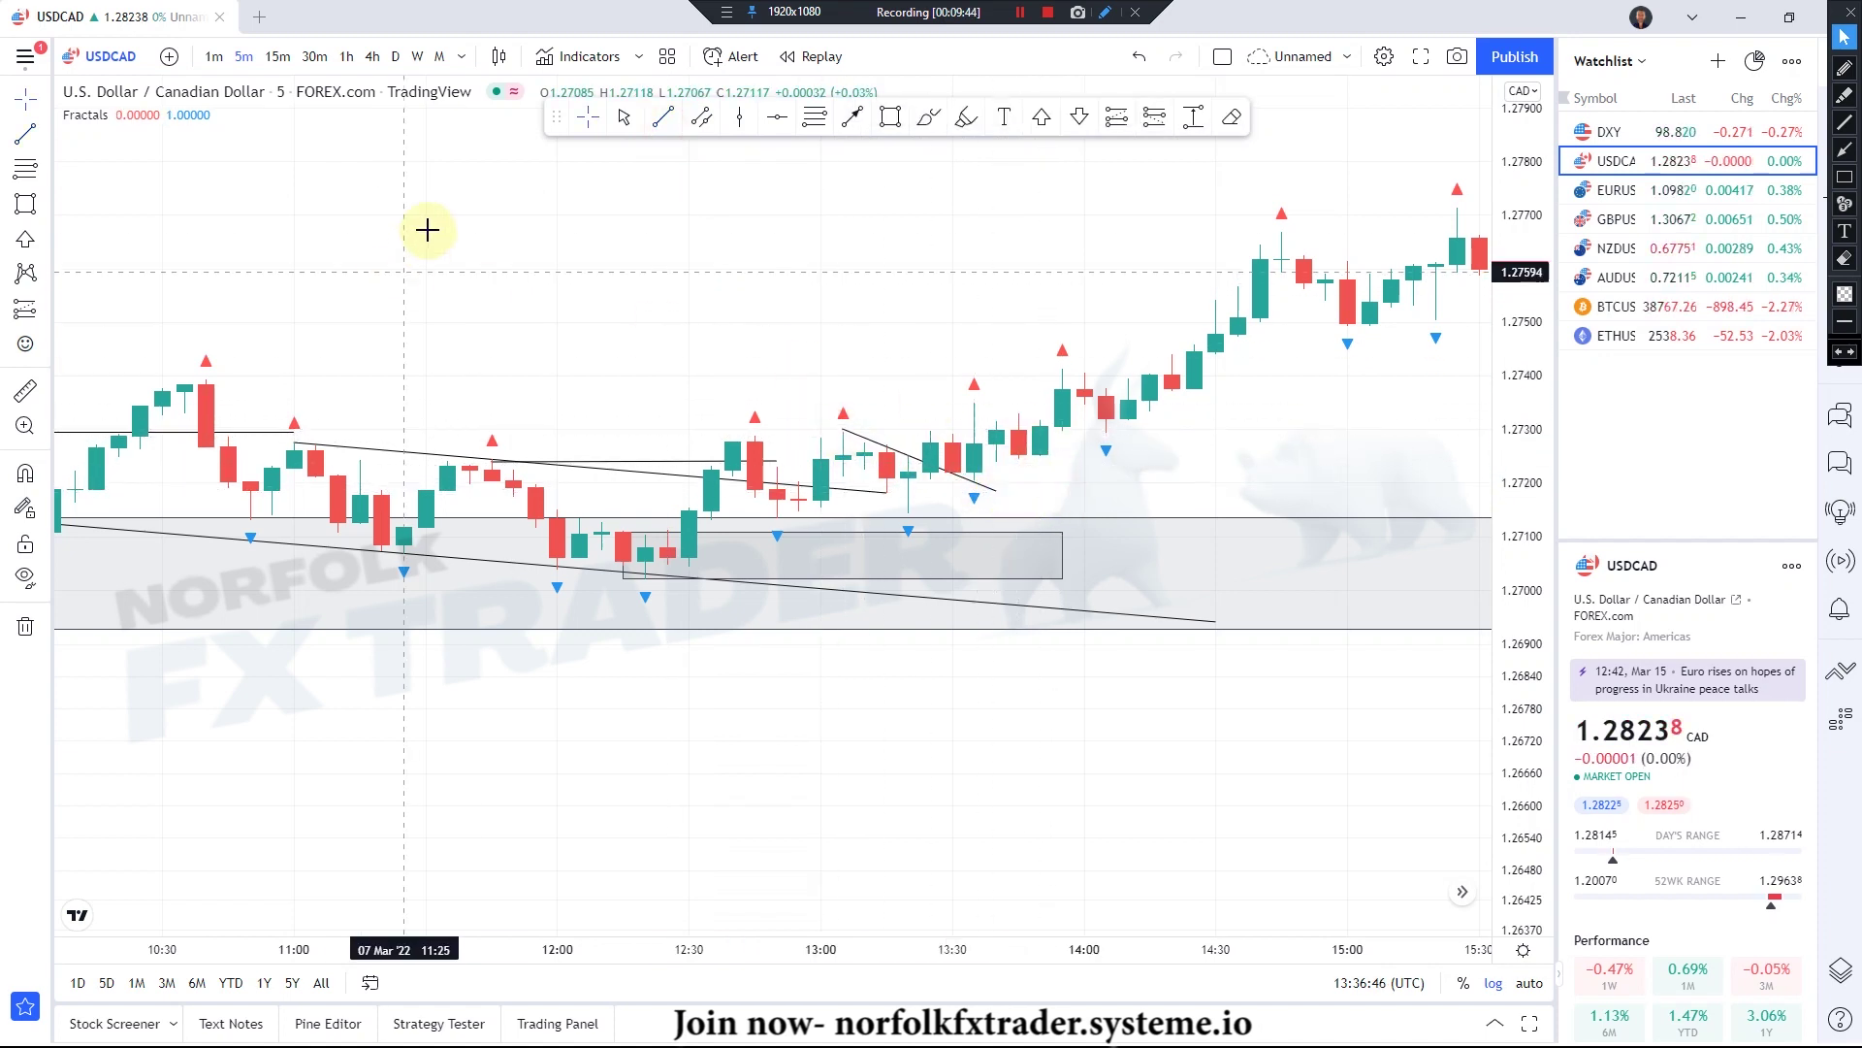
- Mark the 7 March 13:20 retest candle with a vertical line
{"action": "scroll", "coordinate": [590, 354], "scroll_direction": "down", "scroll_amount": 3}
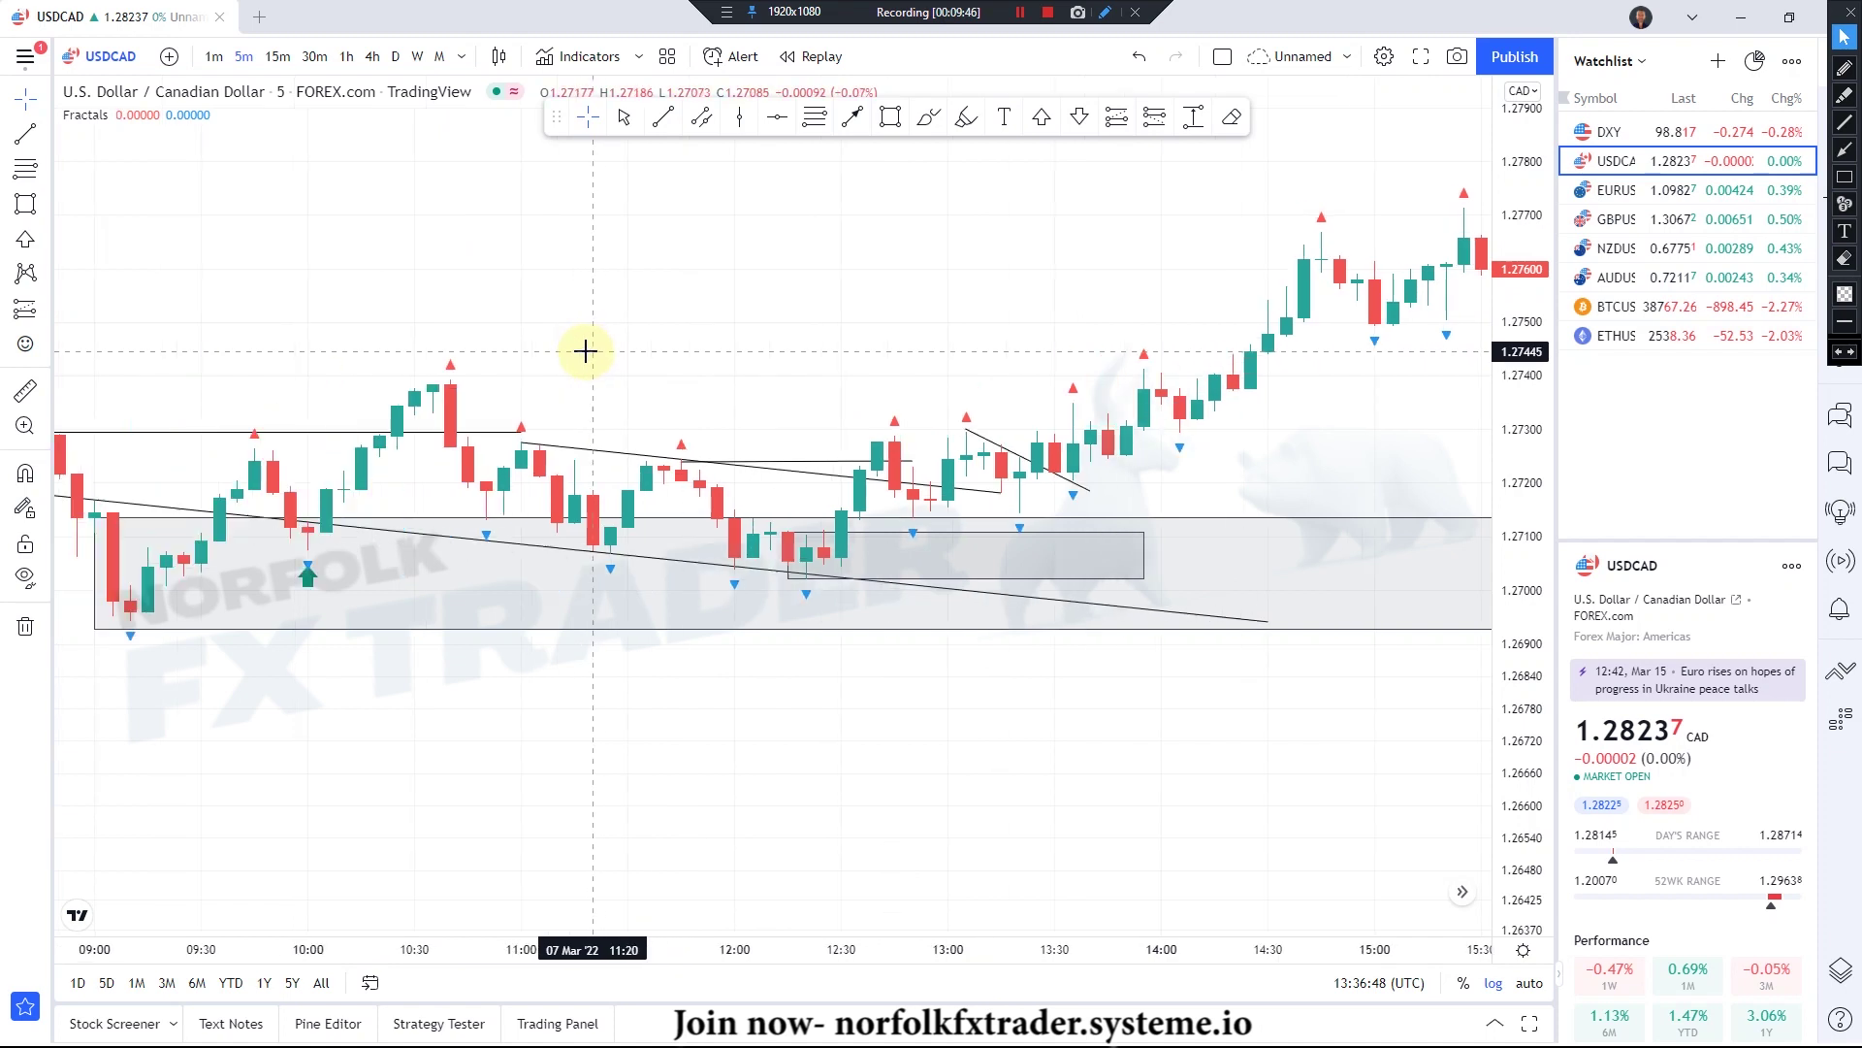
{"action": "left_click", "coordinate": [738, 124]}
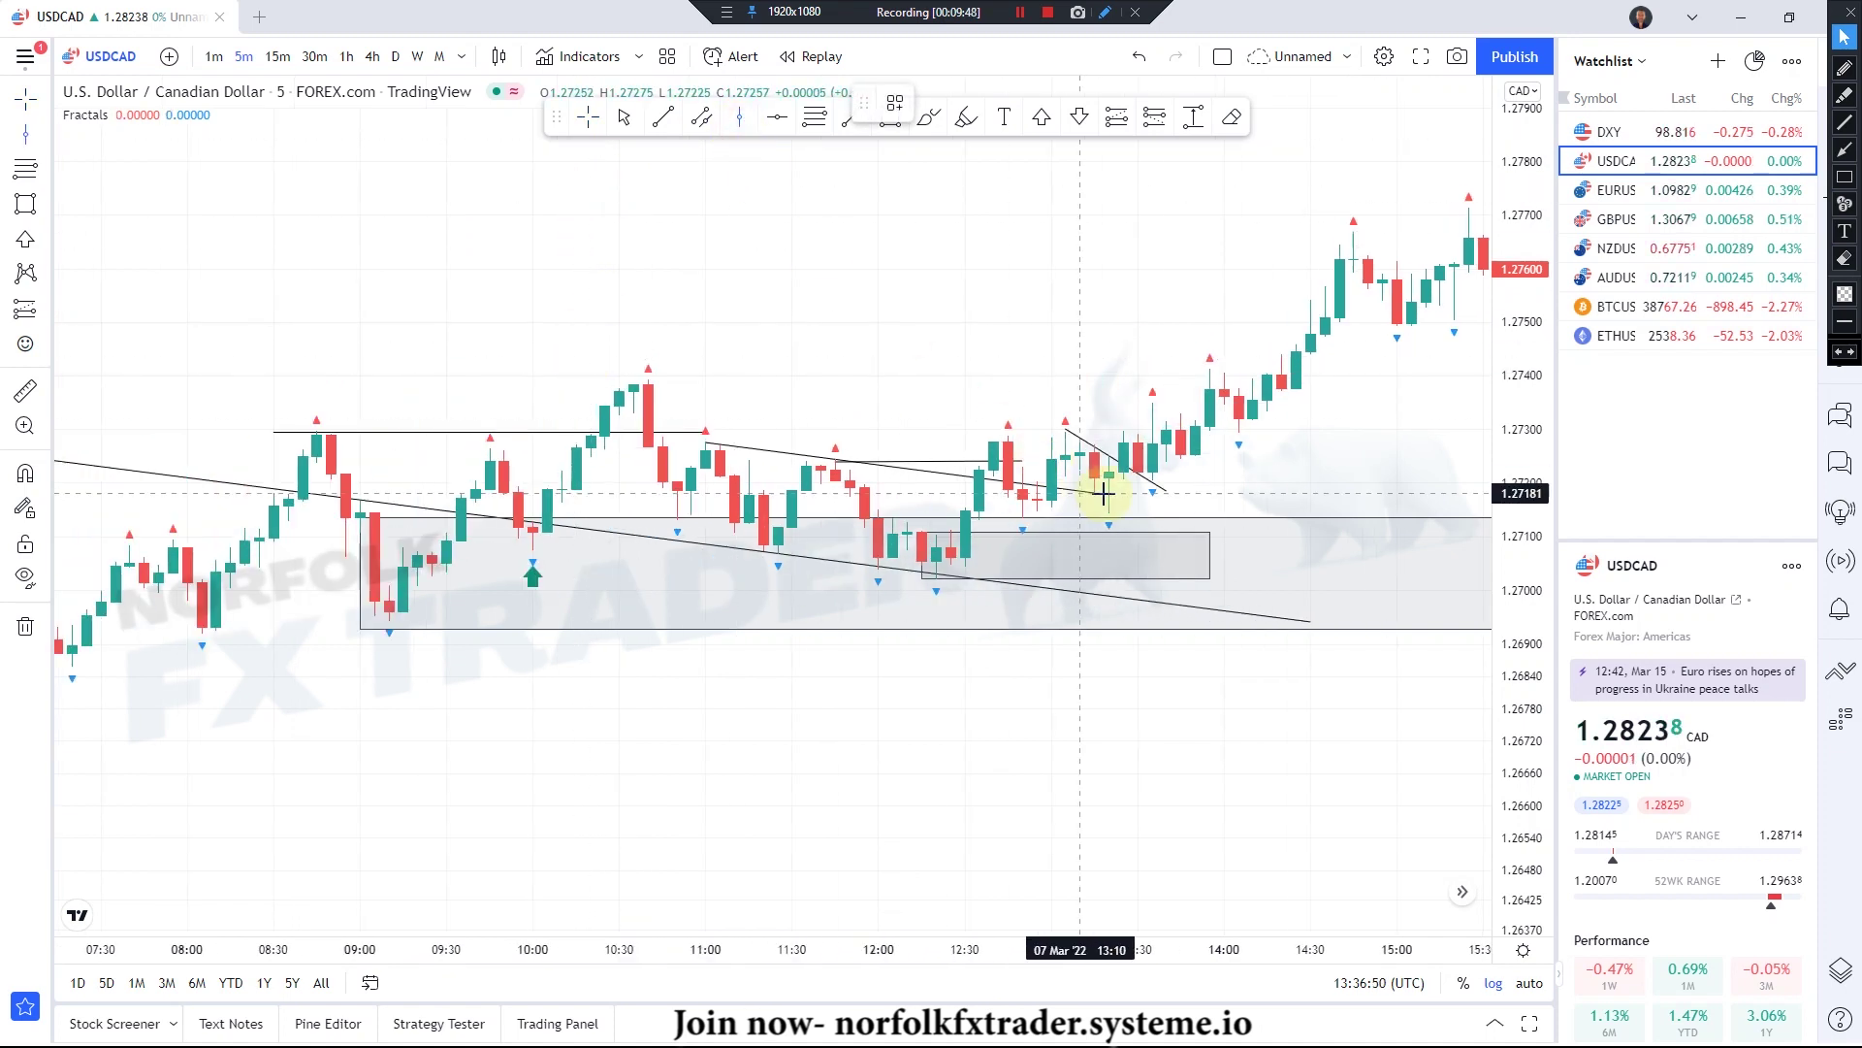
{"action": "left_click", "coordinate": [1109, 506]}
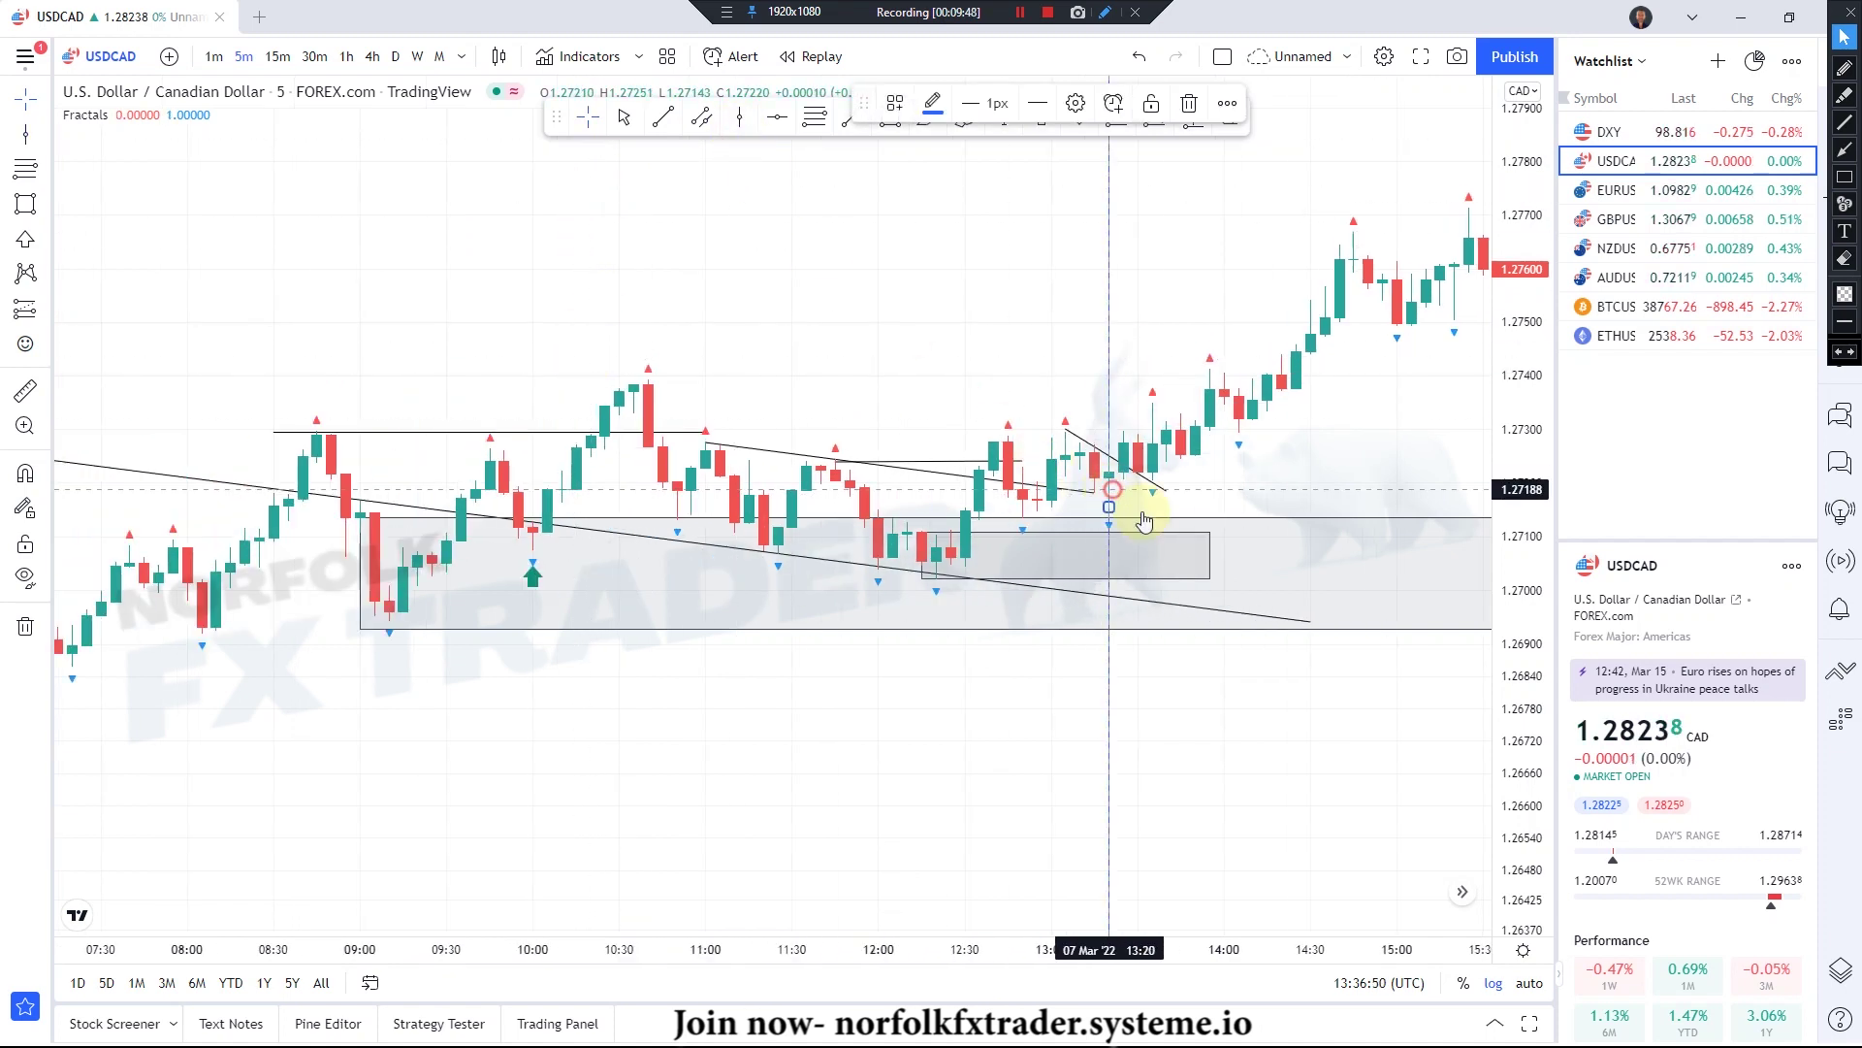
- Switch the chart to the 1-minute timeframe and locate the trend line break just after the 7 March 13:20 line
{"action": "left_click", "coordinate": [215, 58]}
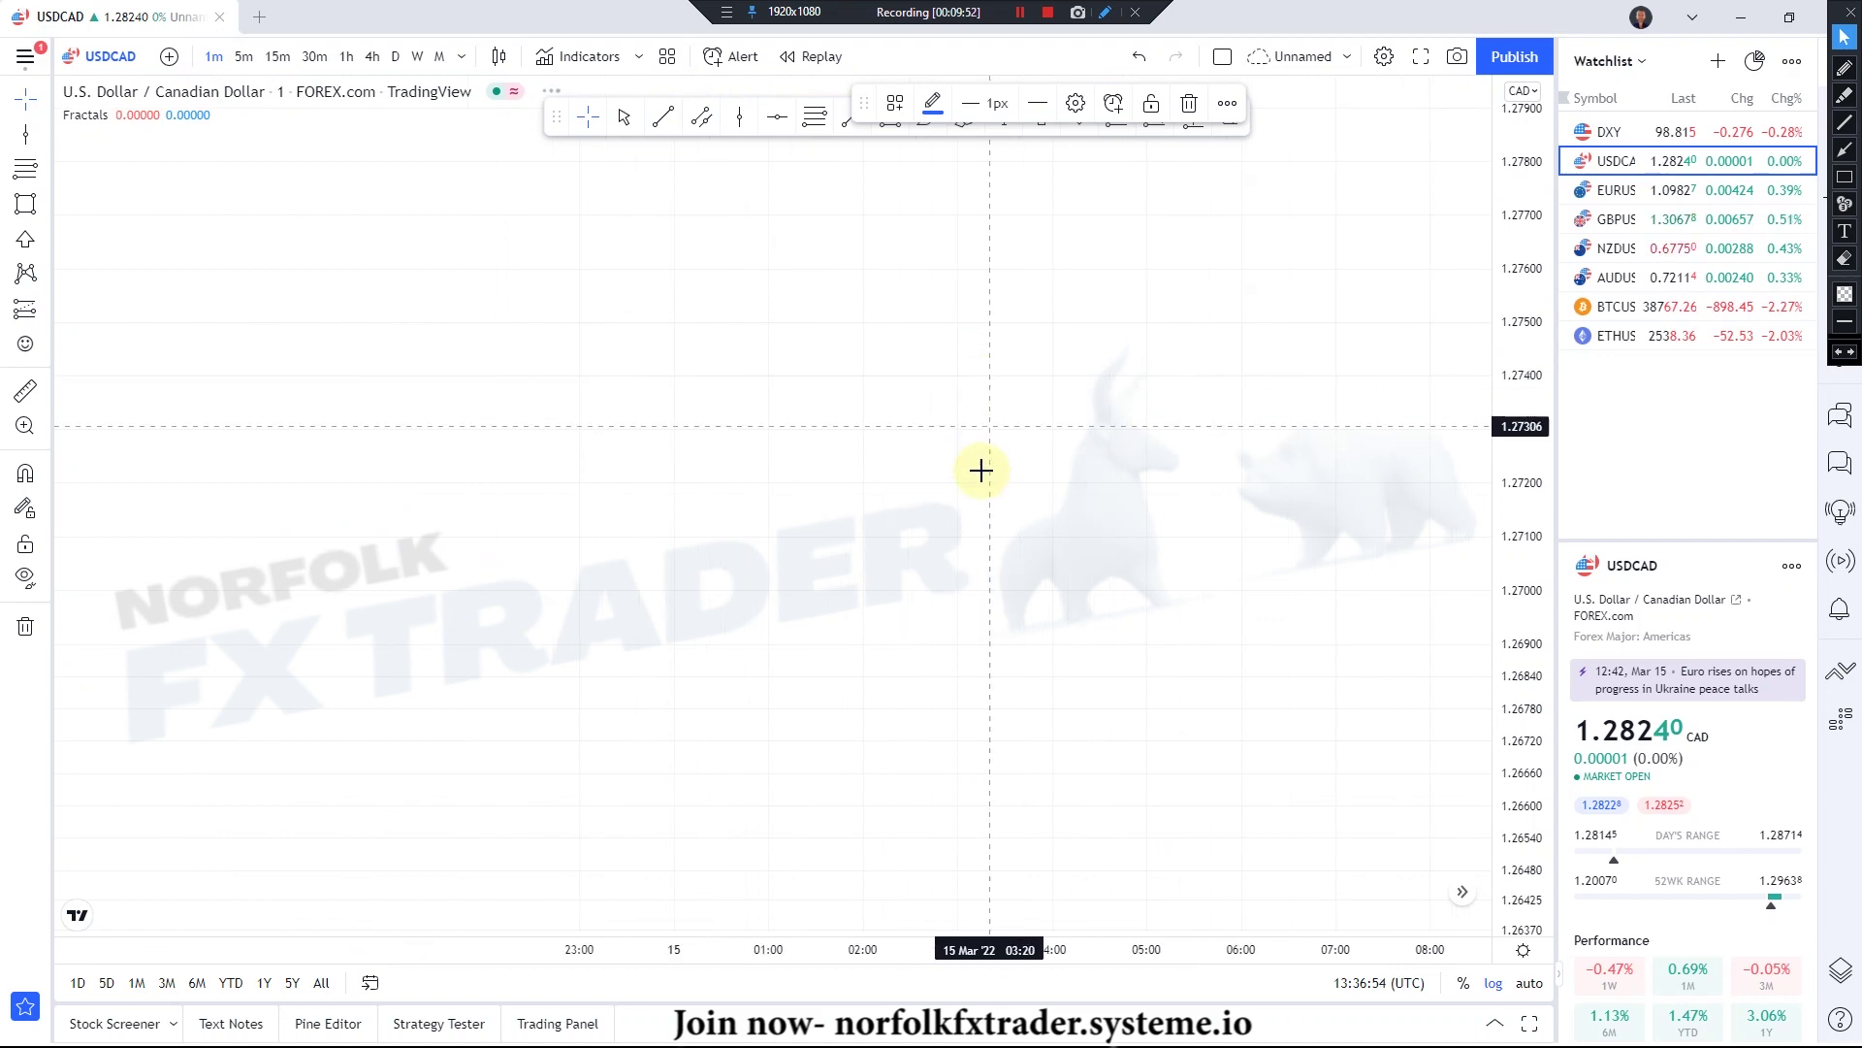
{"action": "left_click_drag", "start_coordinate": [964, 528], "coordinate": [1081, 580]}
{"action": "scroll", "coordinate": [831, 553], "scroll_direction": "left", "scroll_amount": 15}
{"action": "scroll", "coordinate": [787, 628], "scroll_direction": "left", "scroll_amount": 15}
{"action": "scroll", "coordinate": [1067, 485], "scroll_direction": "left", "scroll_amount": 3}
{"action": "scroll", "coordinate": [613, 534], "scroll_direction": "up", "scroll_amount": 3}
{"action": "scroll", "coordinate": [949, 616], "scroll_direction": "up", "scroll_amount": 5}
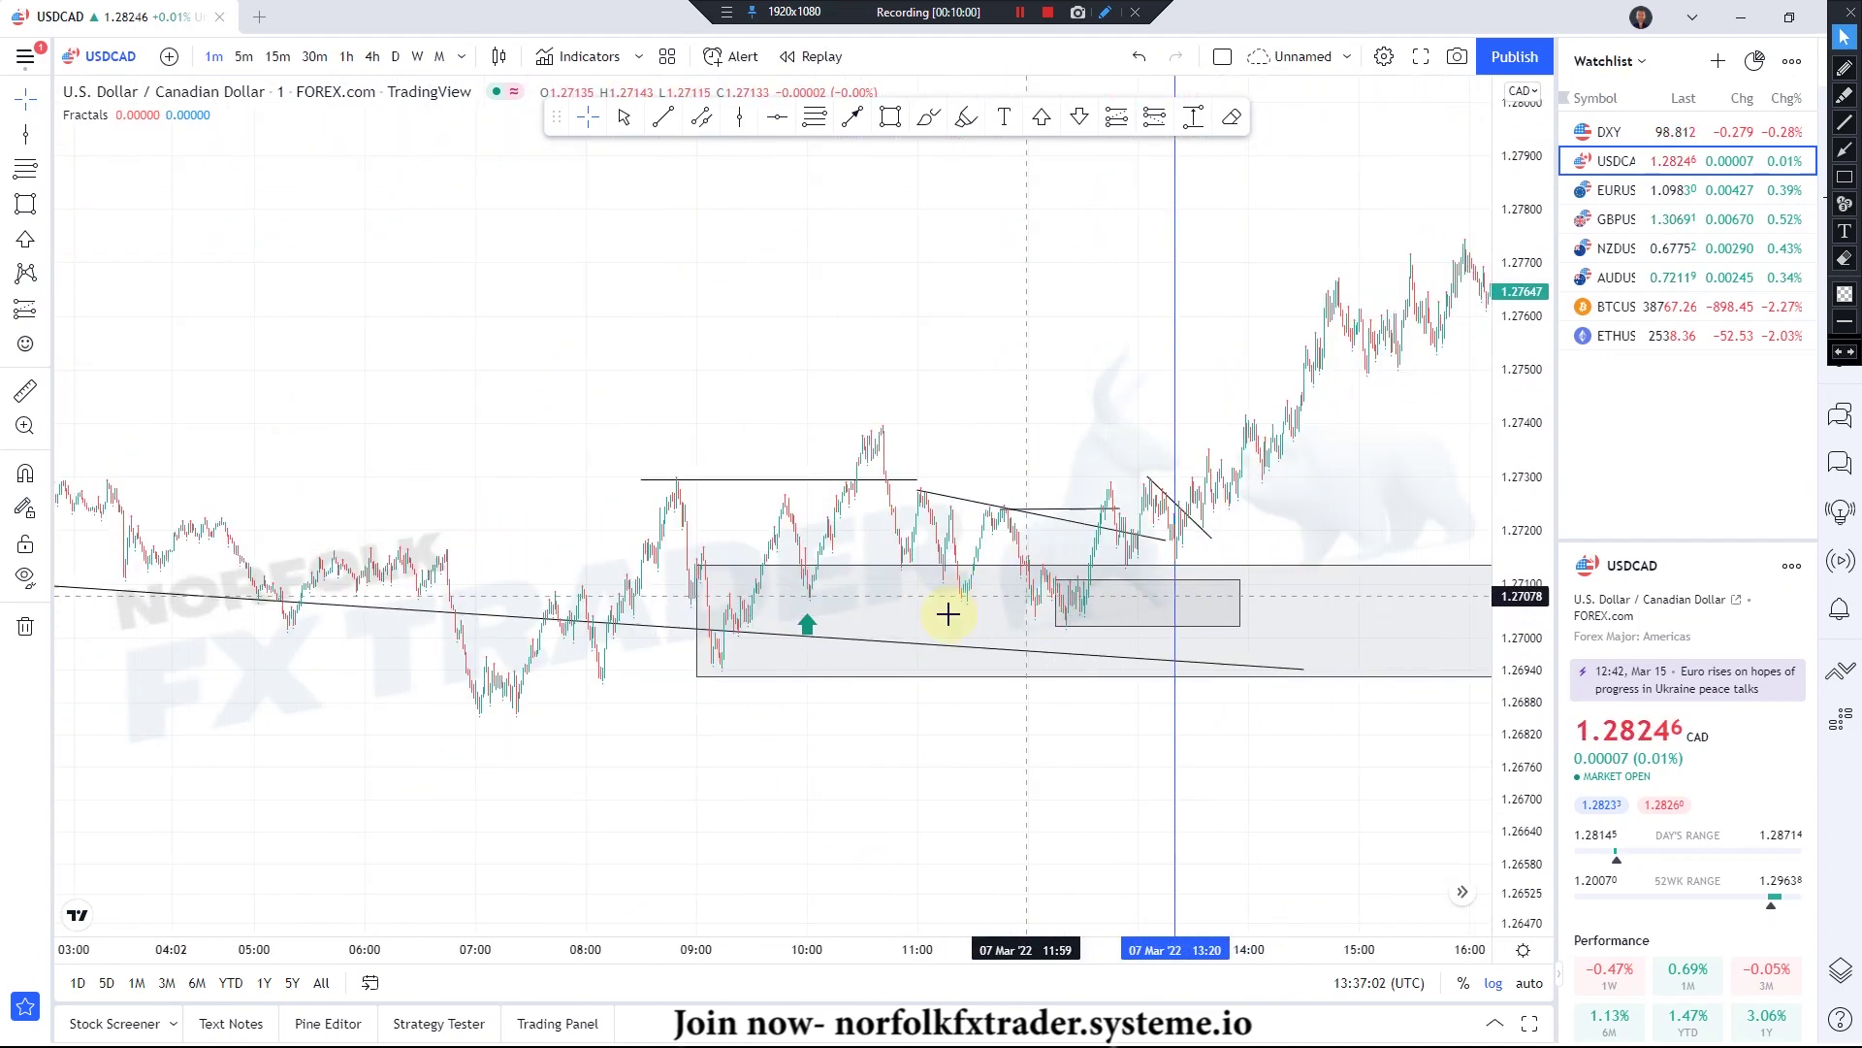
{"action": "left_click_drag", "start_coordinate": [854, 427], "coordinate": [1207, 533]}
{"action": "scroll", "coordinate": [964, 570], "scroll_direction": "up", "scroll_amount": 3}
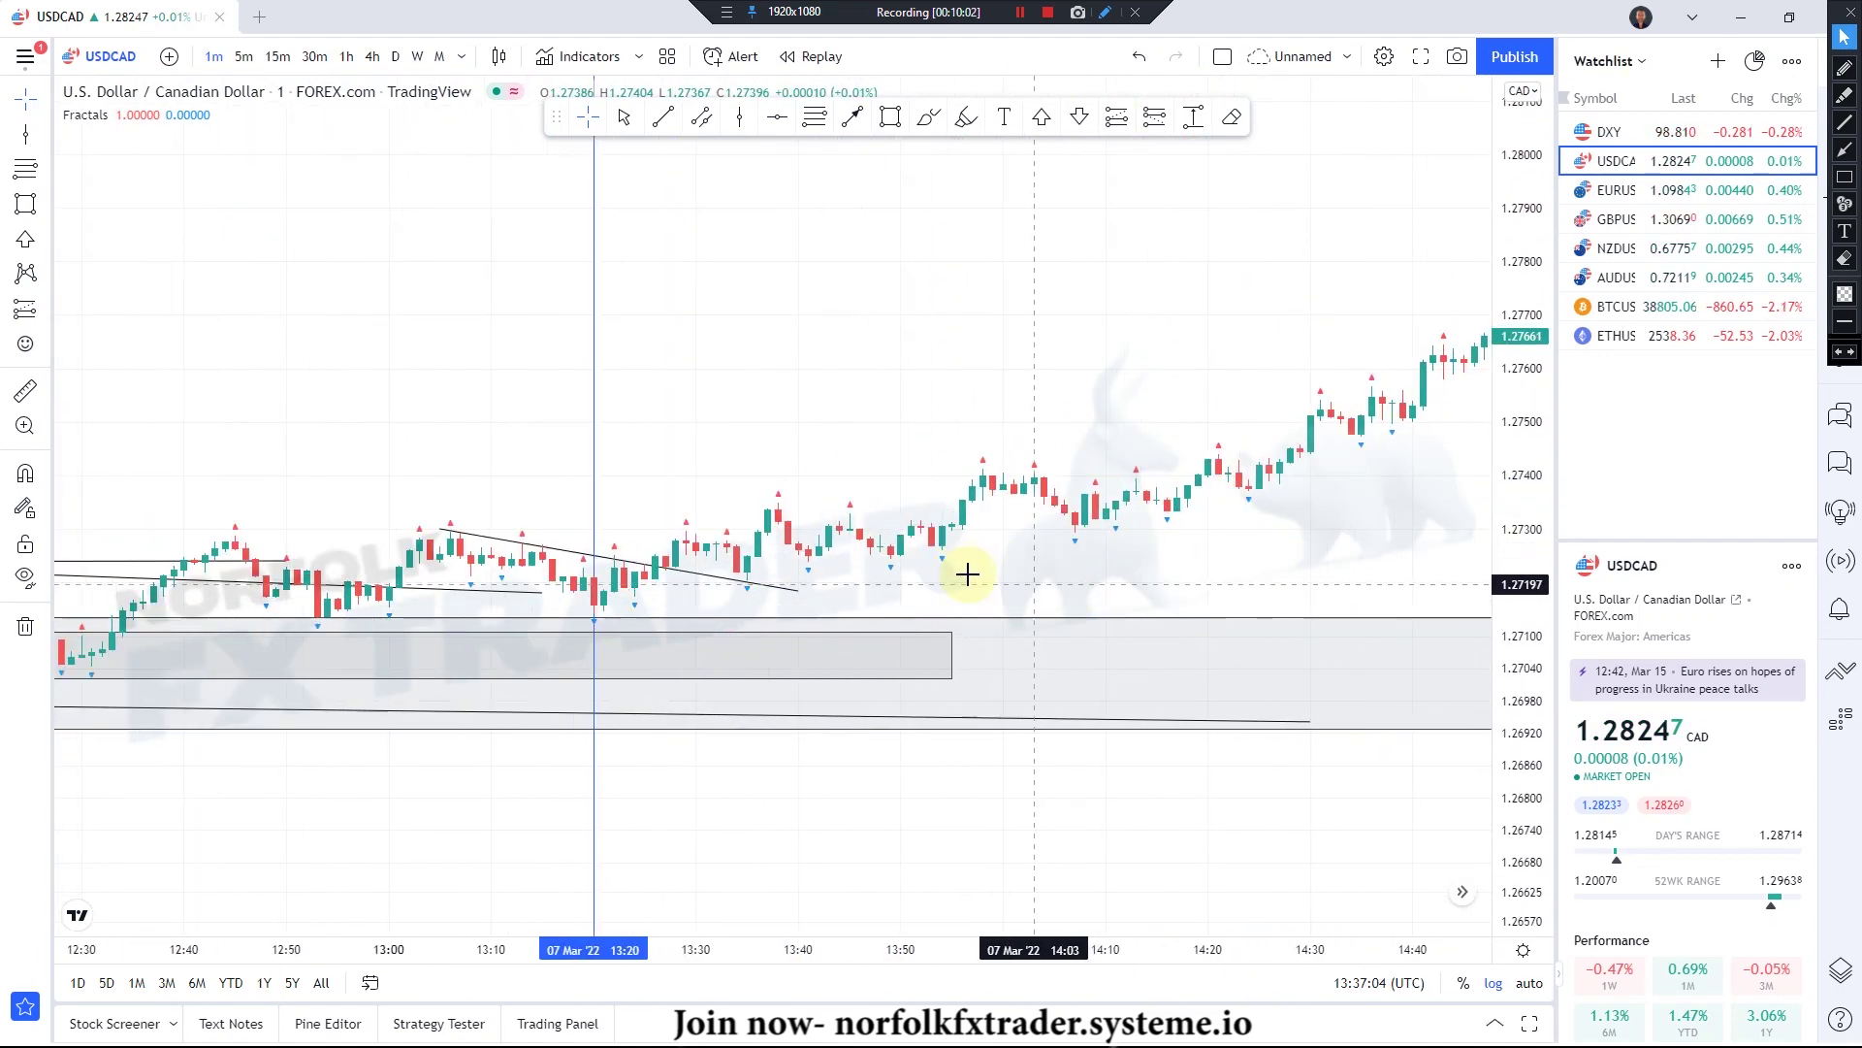
{"action": "left_click_drag", "start_coordinate": [1171, 470], "coordinate": [1512, 240]}
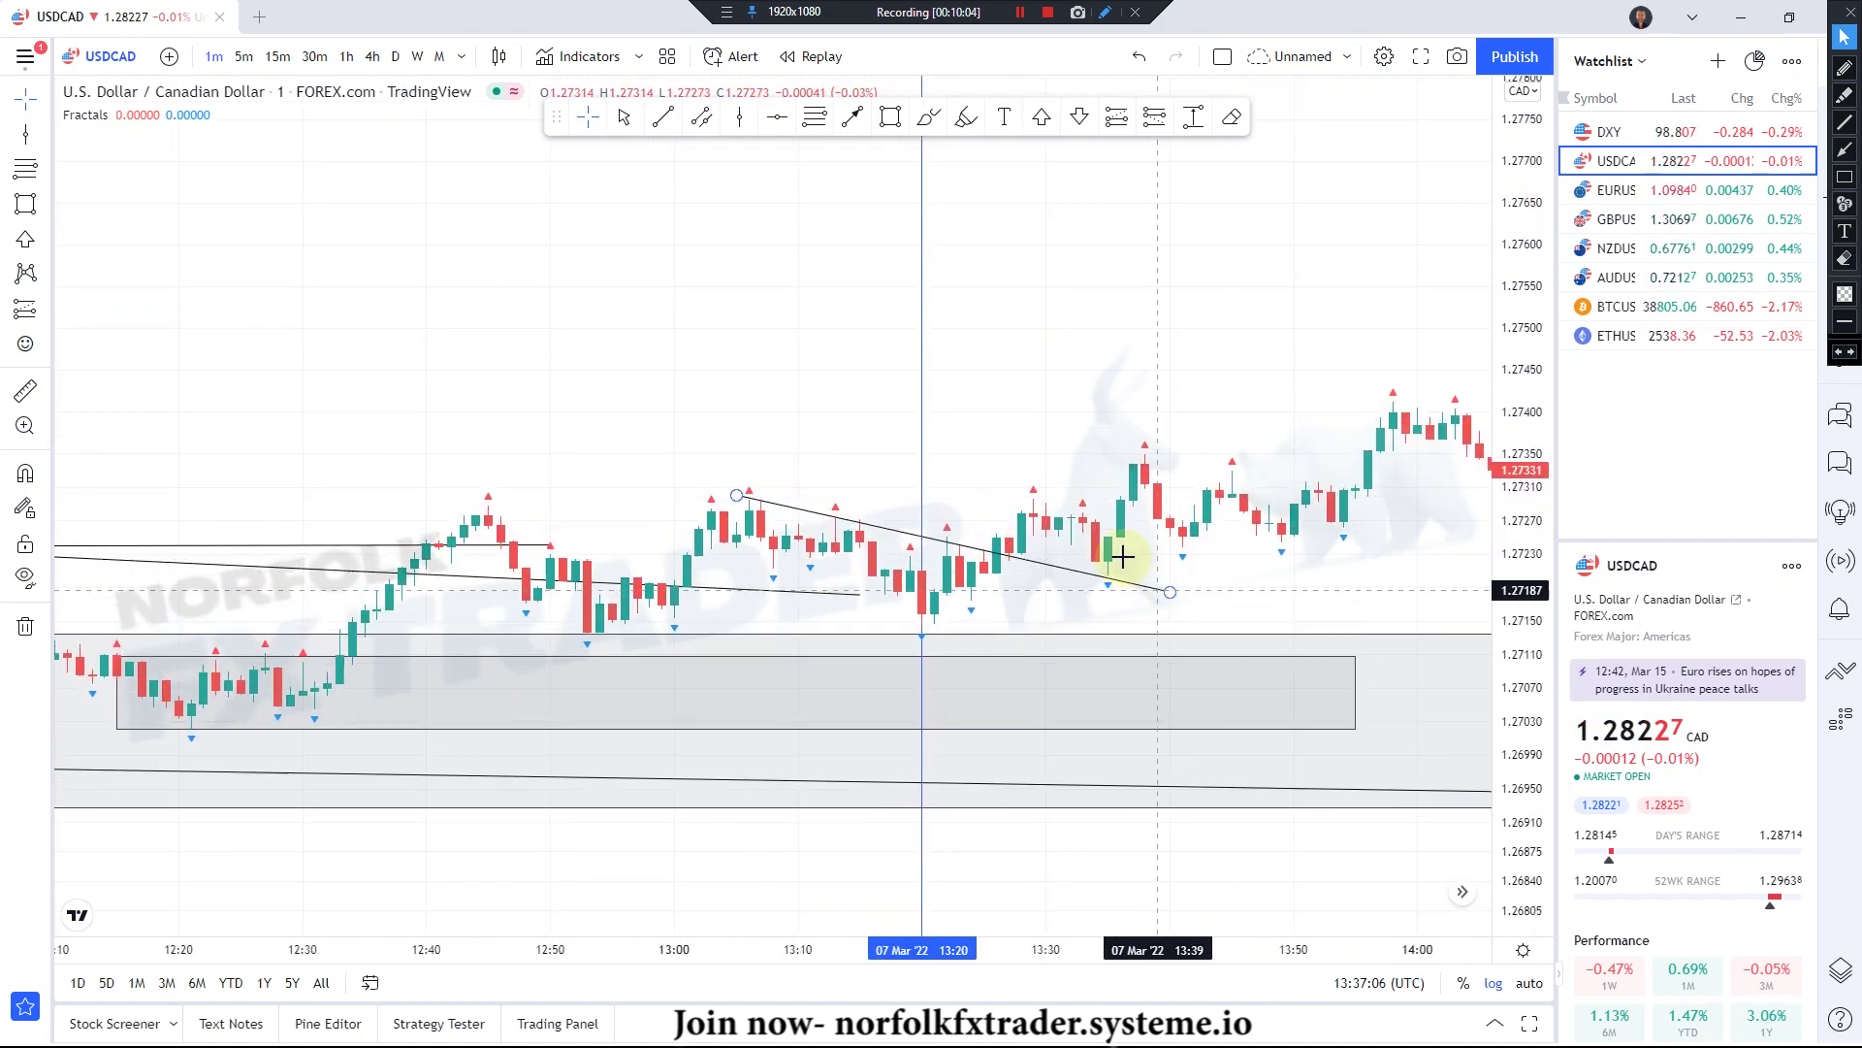
{"action": "scroll", "coordinate": [832, 569], "scroll_direction": "up", "scroll_amount": 3}
{"action": "left_click_drag", "start_coordinate": [831, 570], "coordinate": [894, 465]}
{"action": "left_click_drag", "start_coordinate": [1528, 500], "coordinate": [1523, 456]}
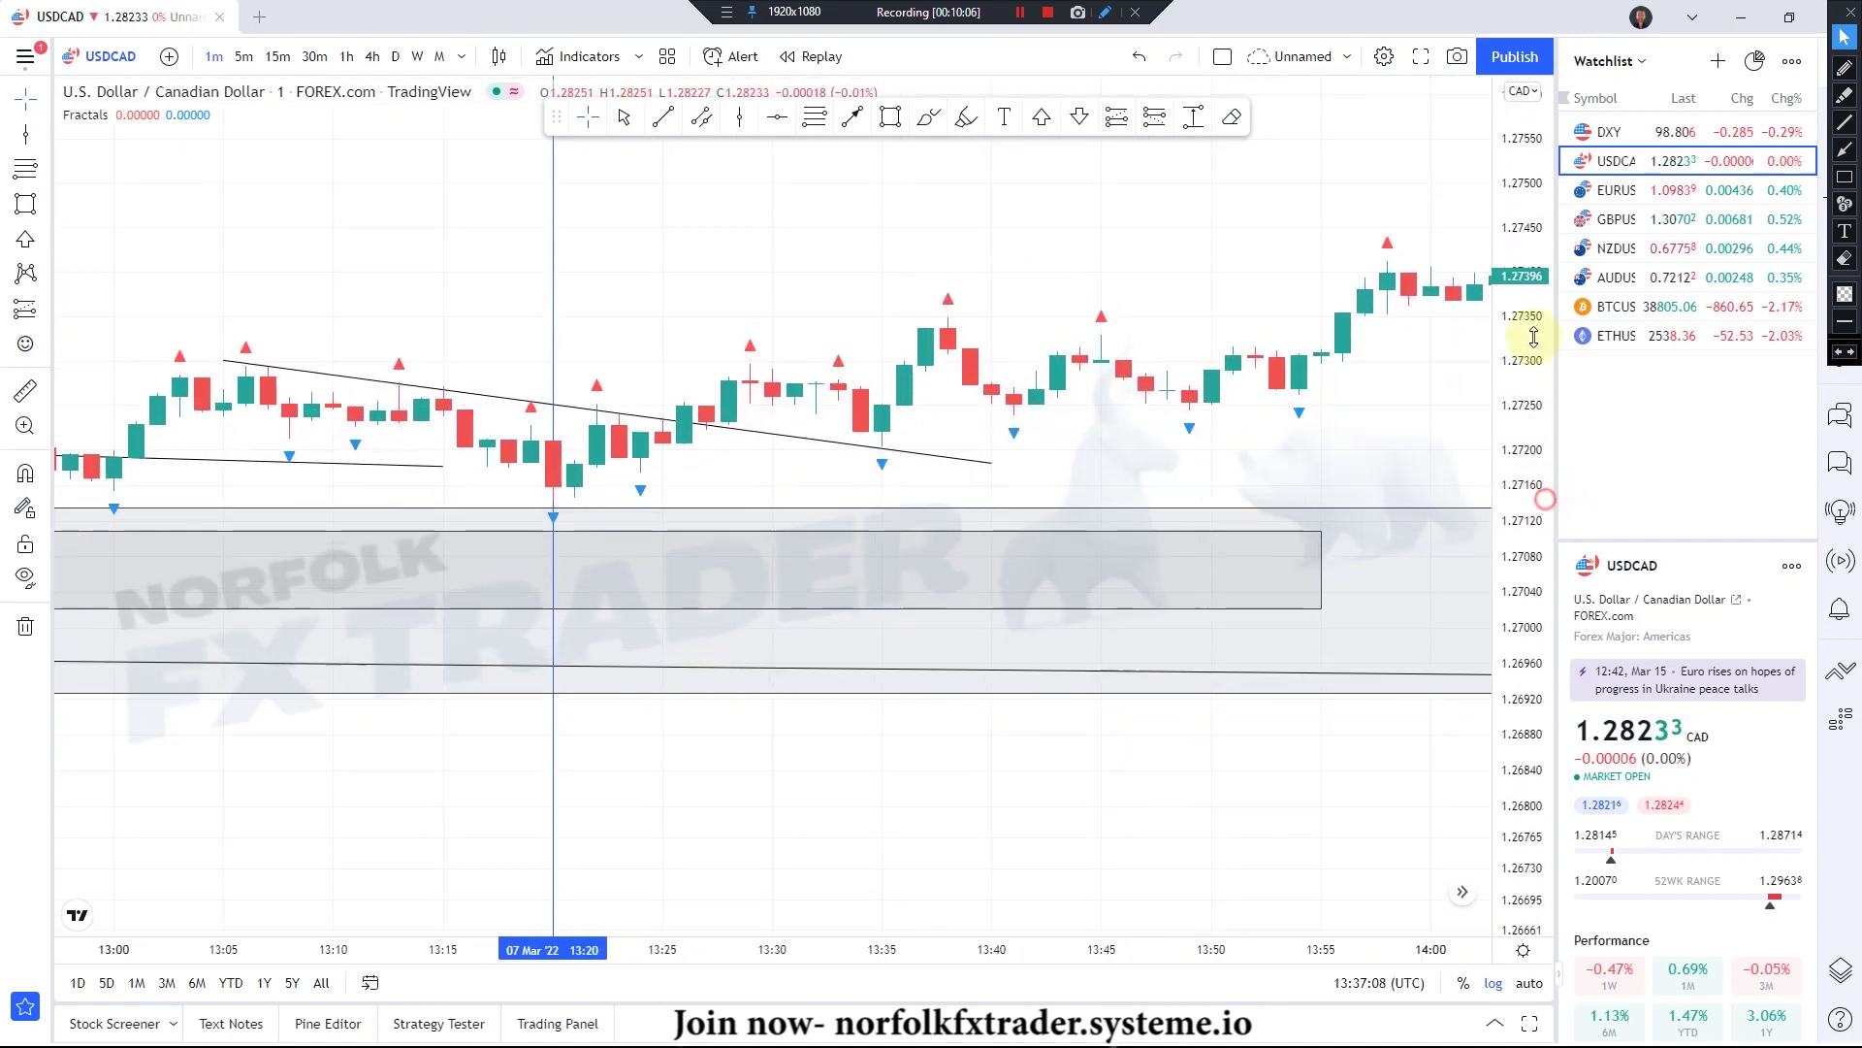
{"action": "left_click_drag", "start_coordinate": [894, 416], "coordinate": [1313, 562]}
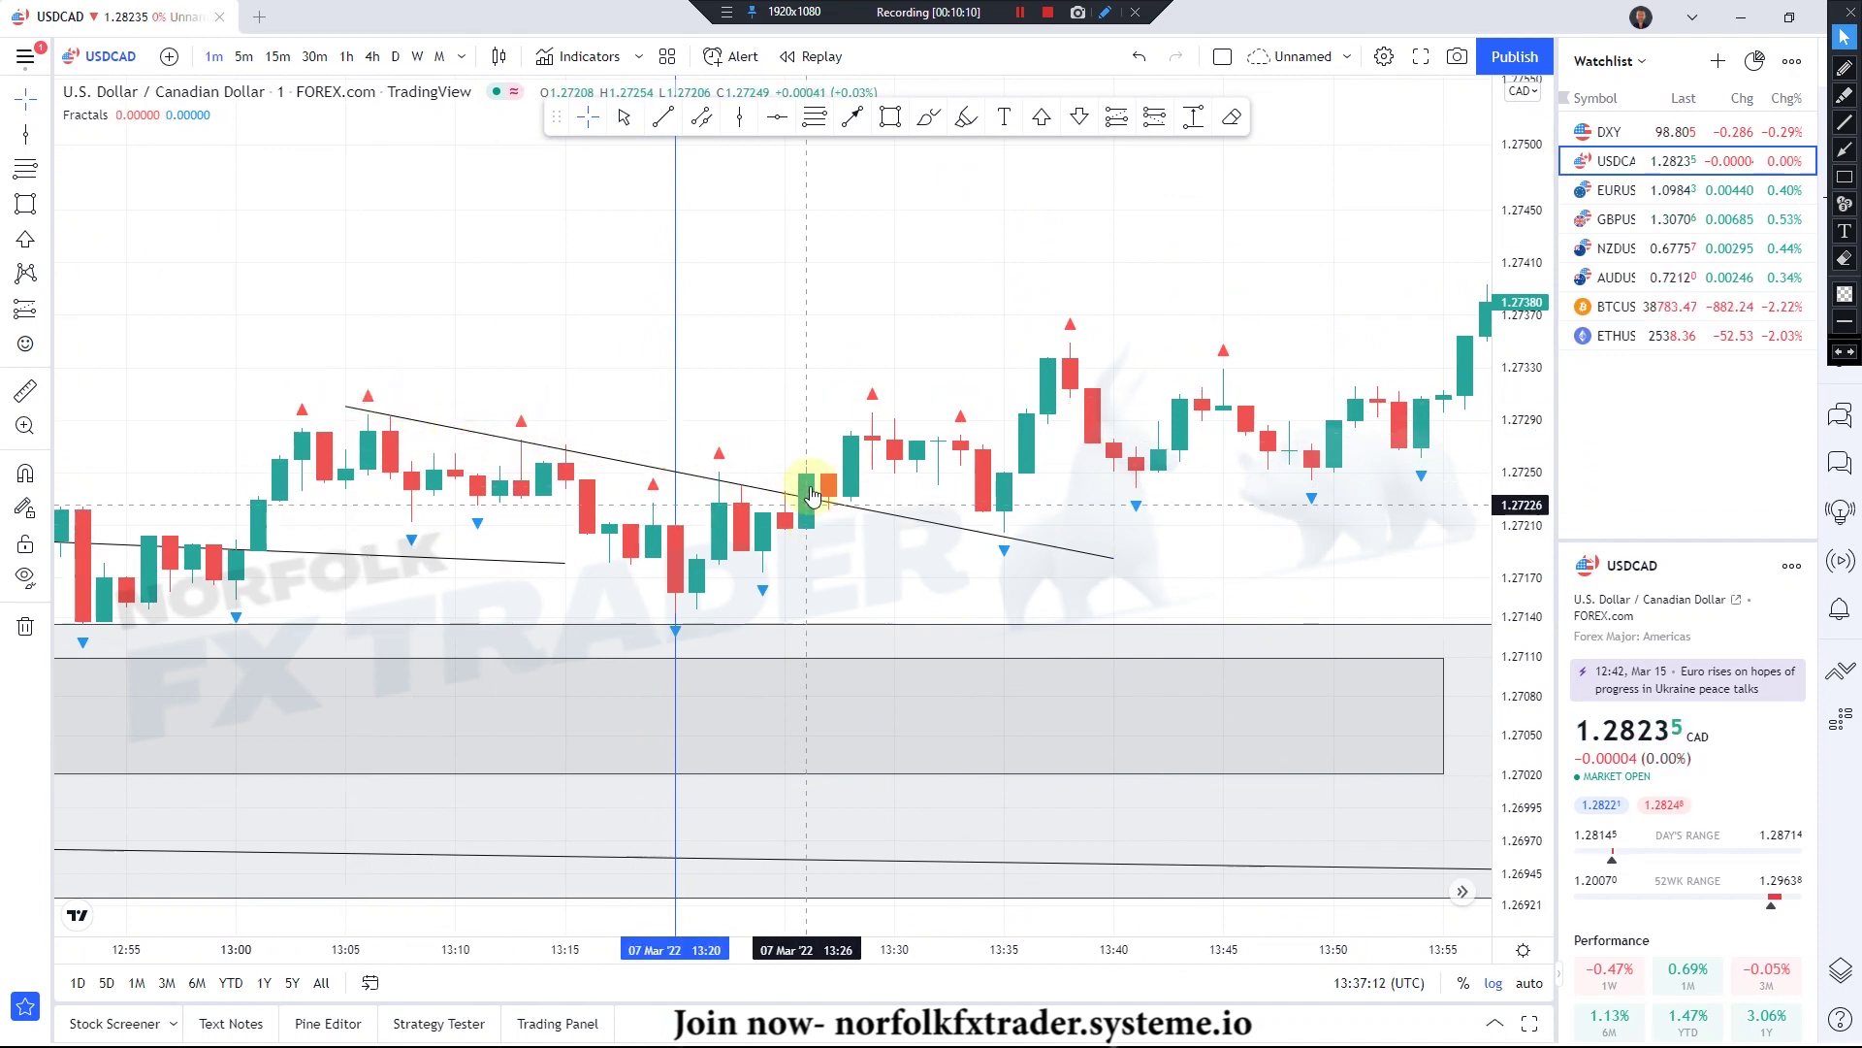
- Place an up arrow below the 13:26 breakout candle and draw a rectangle zone from 13:24 to about 13:45, topped near 1.27220
{"action": "left_click", "coordinate": [1041, 118]}
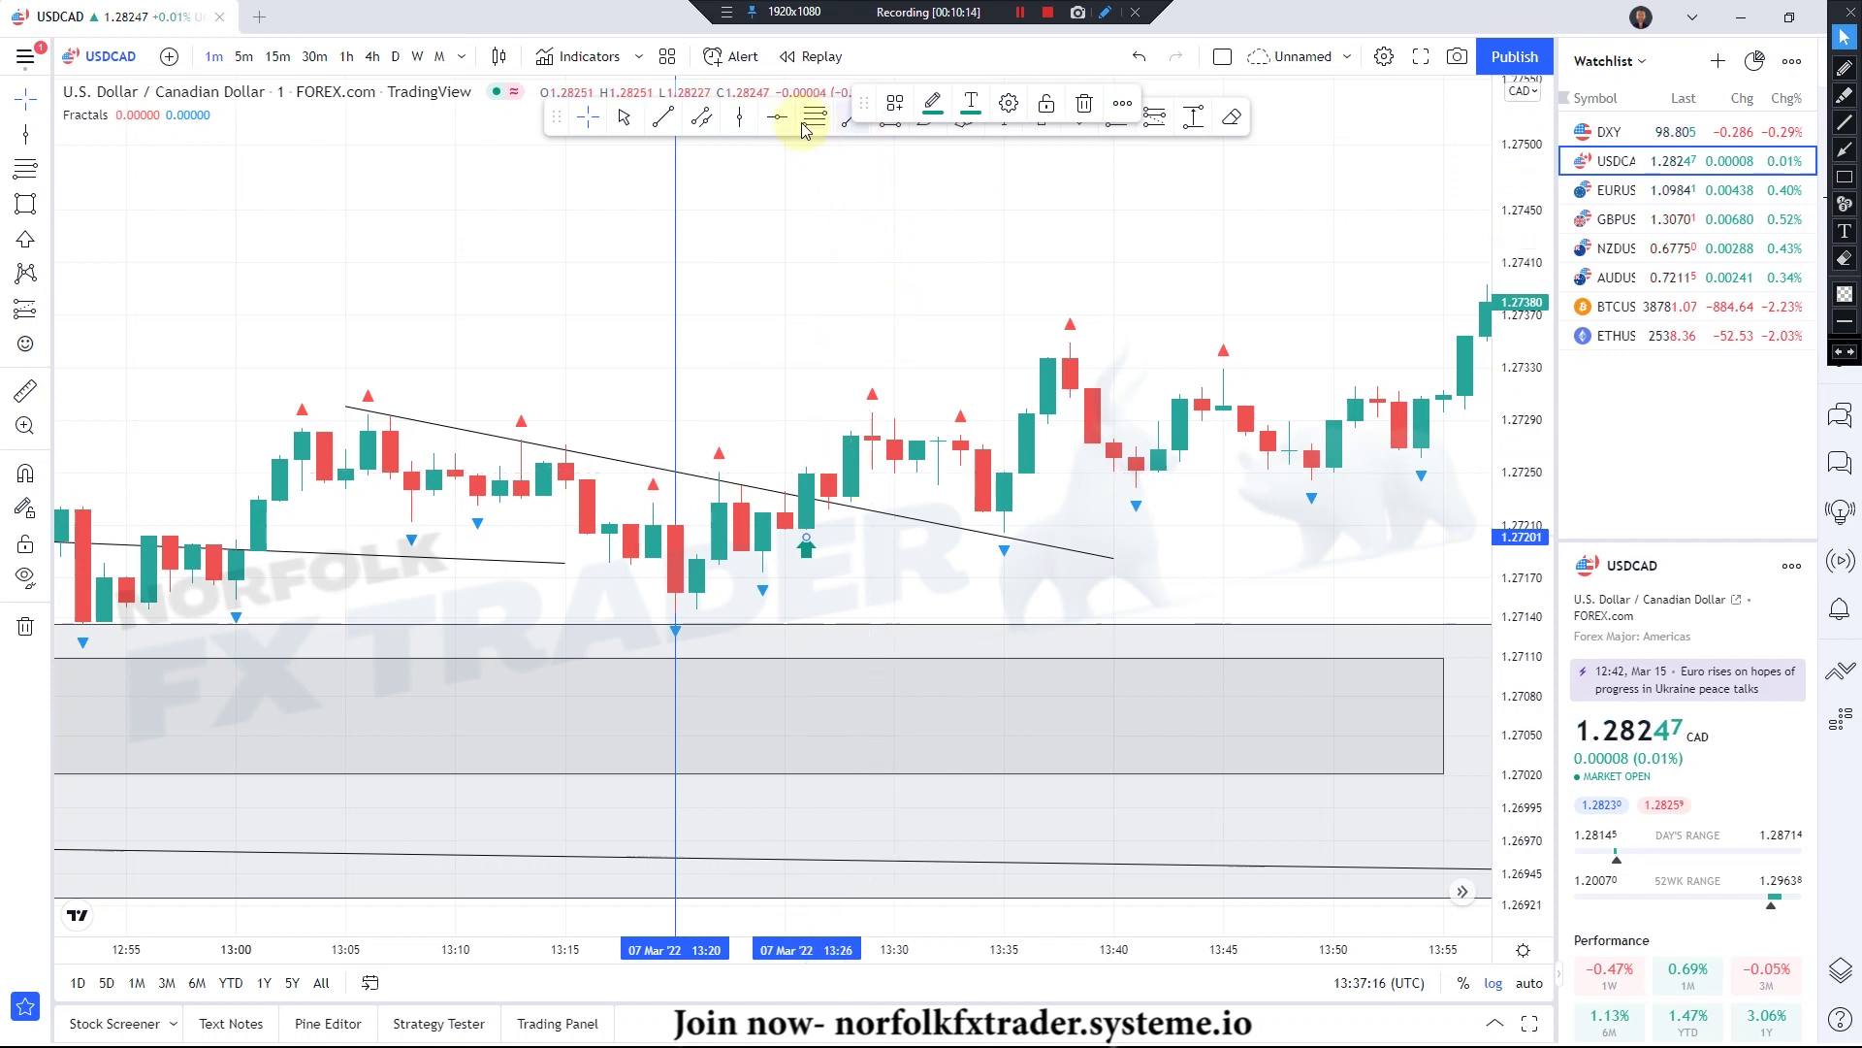
{"action": "left_click", "coordinate": [835, 208]}
{"action": "left_click", "coordinate": [886, 116]}
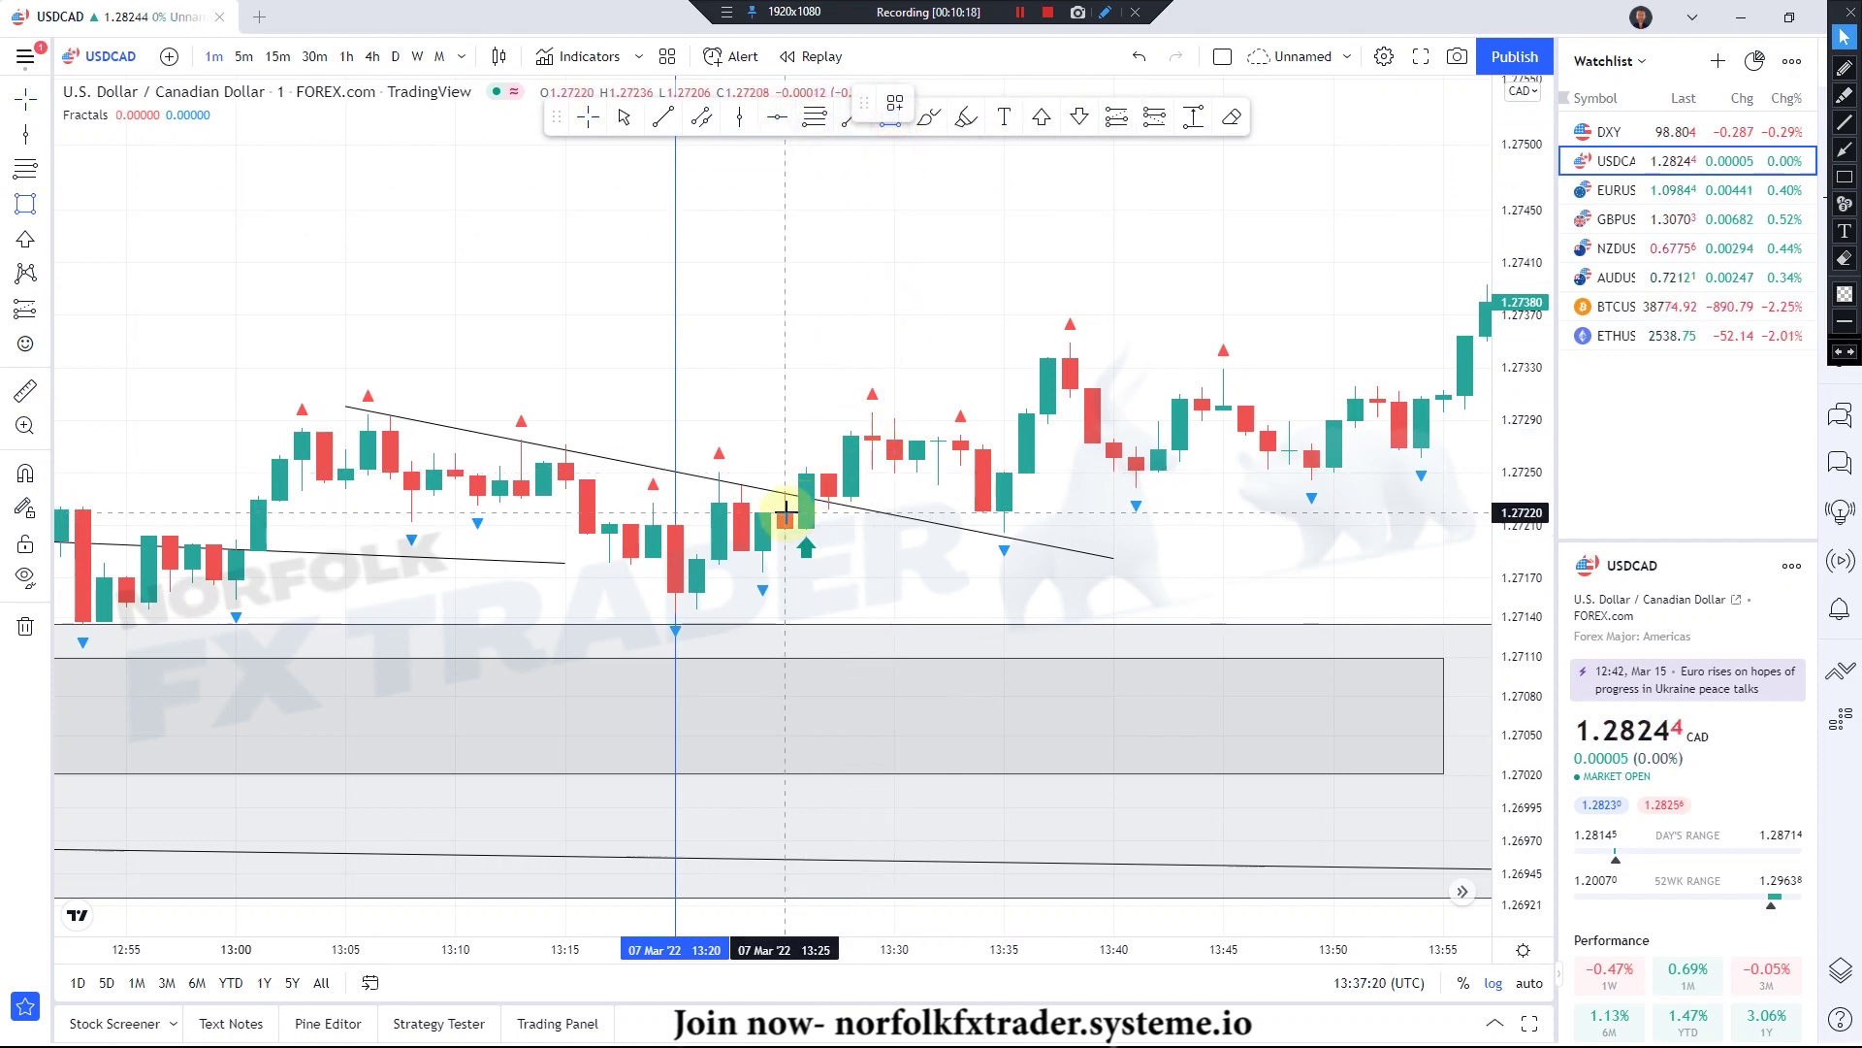
{"action": "left_click_drag", "start_coordinate": [764, 573], "coordinate": [1216, 507]}
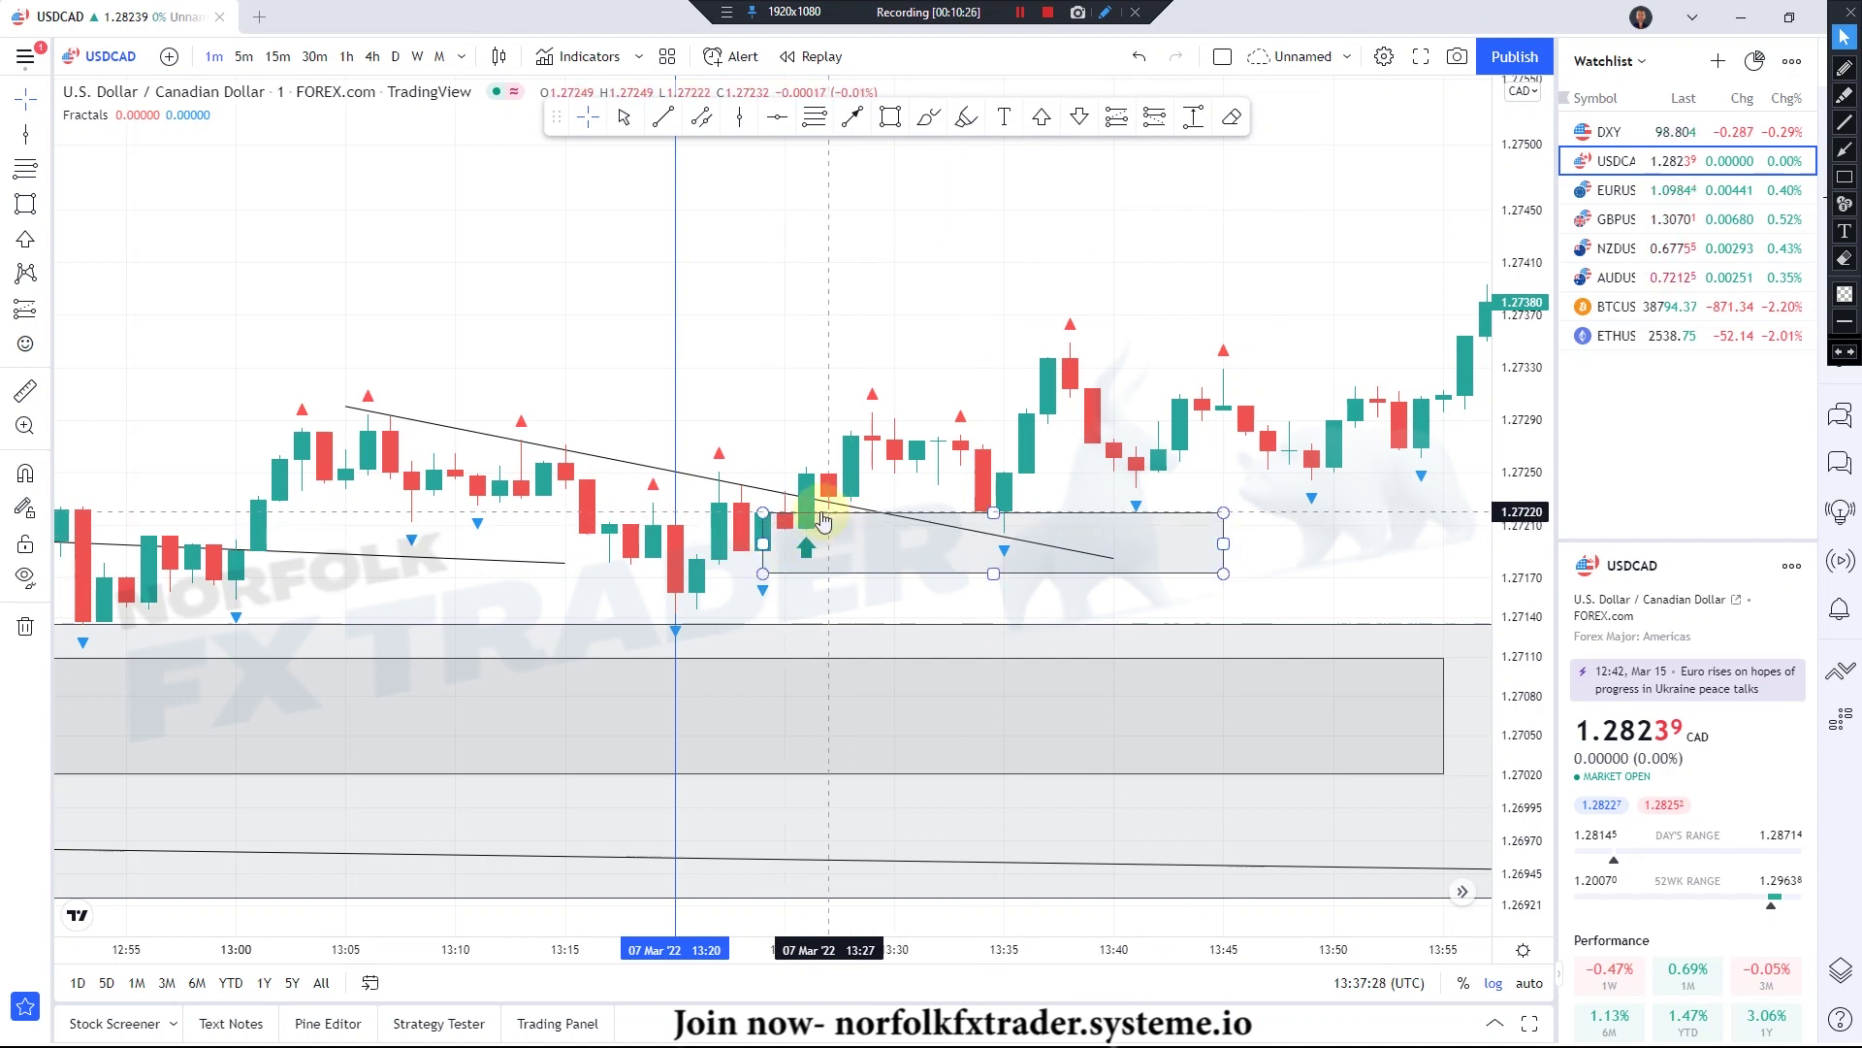
- Examine the 7 March price movement from the 13:35 zone retest through about 15:30
{"action": "scroll", "coordinate": [1295, 418], "scroll_direction": "down", "scroll_amount": 4}
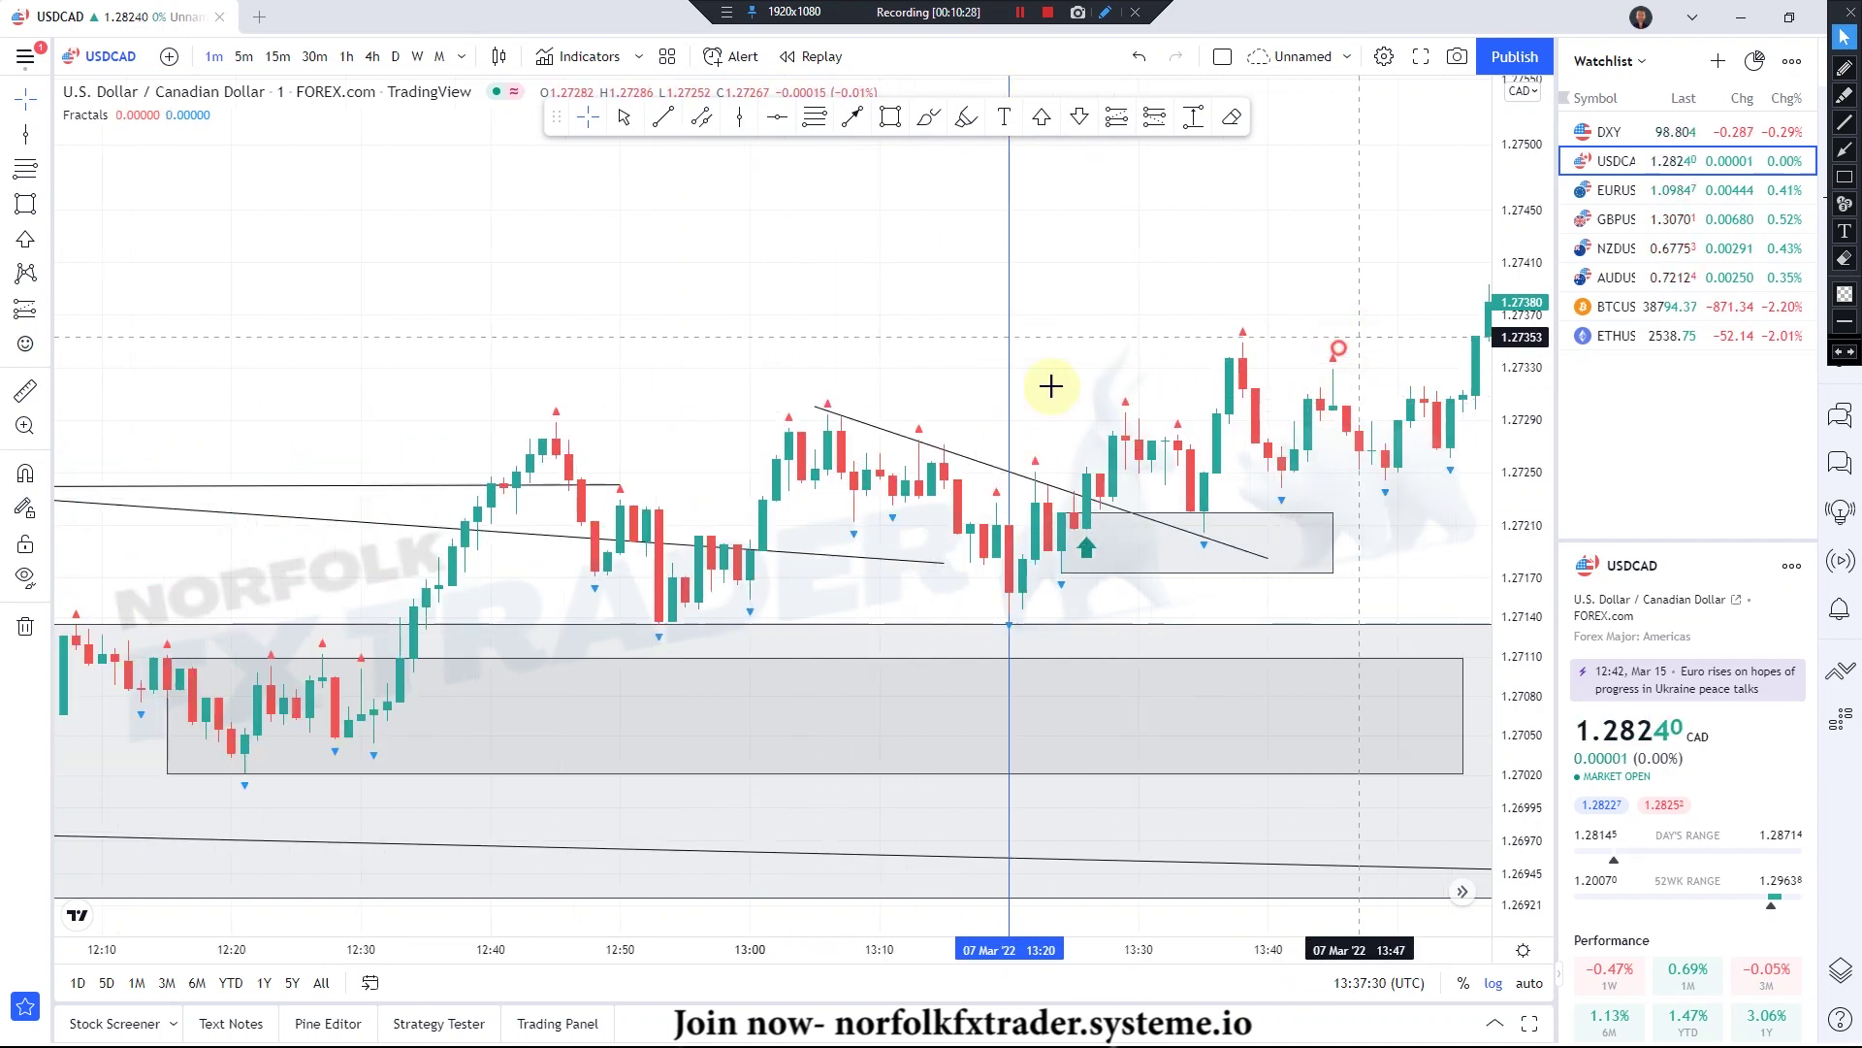
{"action": "left_click_drag", "start_coordinate": [1050, 386], "coordinate": [736, 420]}
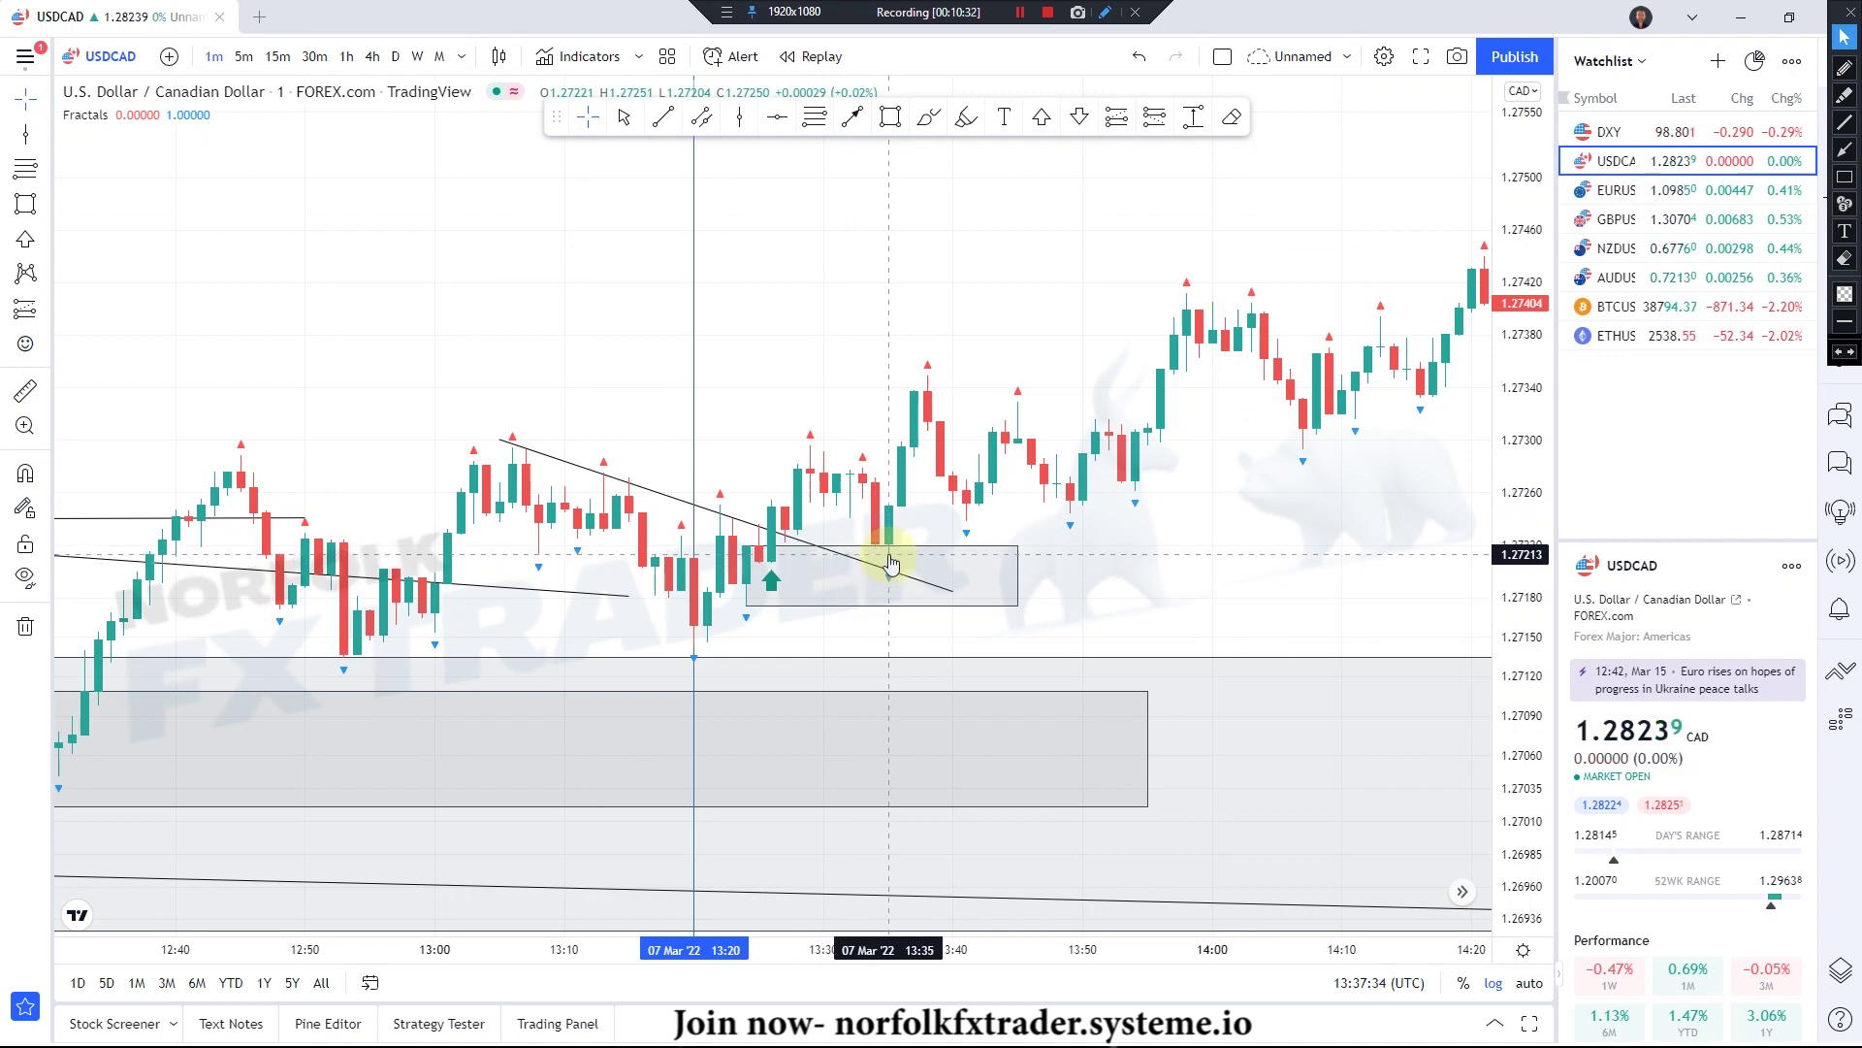
{"action": "scroll", "coordinate": [1126, 320], "scroll_direction": "down", "scroll_amount": 5}
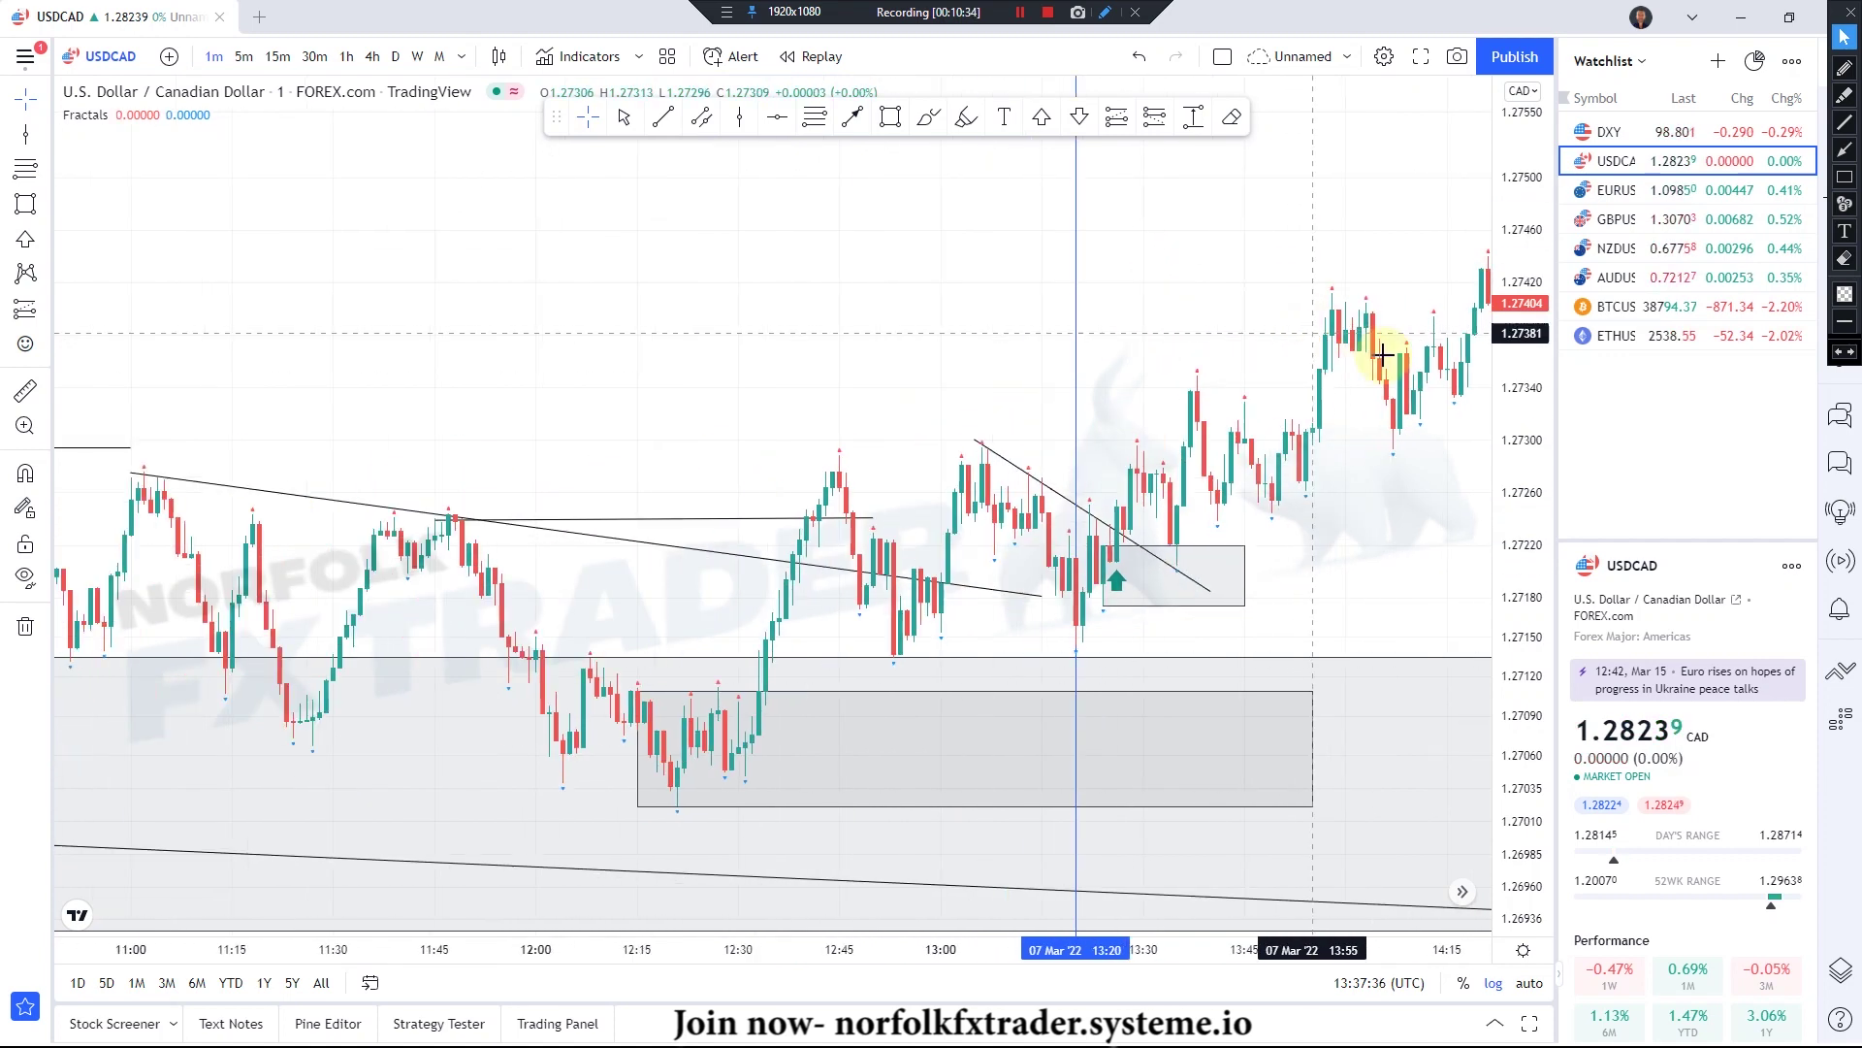
{"action": "left_click_drag", "start_coordinate": [1385, 344], "coordinate": [845, 463]}
{"action": "scroll", "coordinate": [1122, 320], "scroll_direction": "down", "scroll_amount": 2}
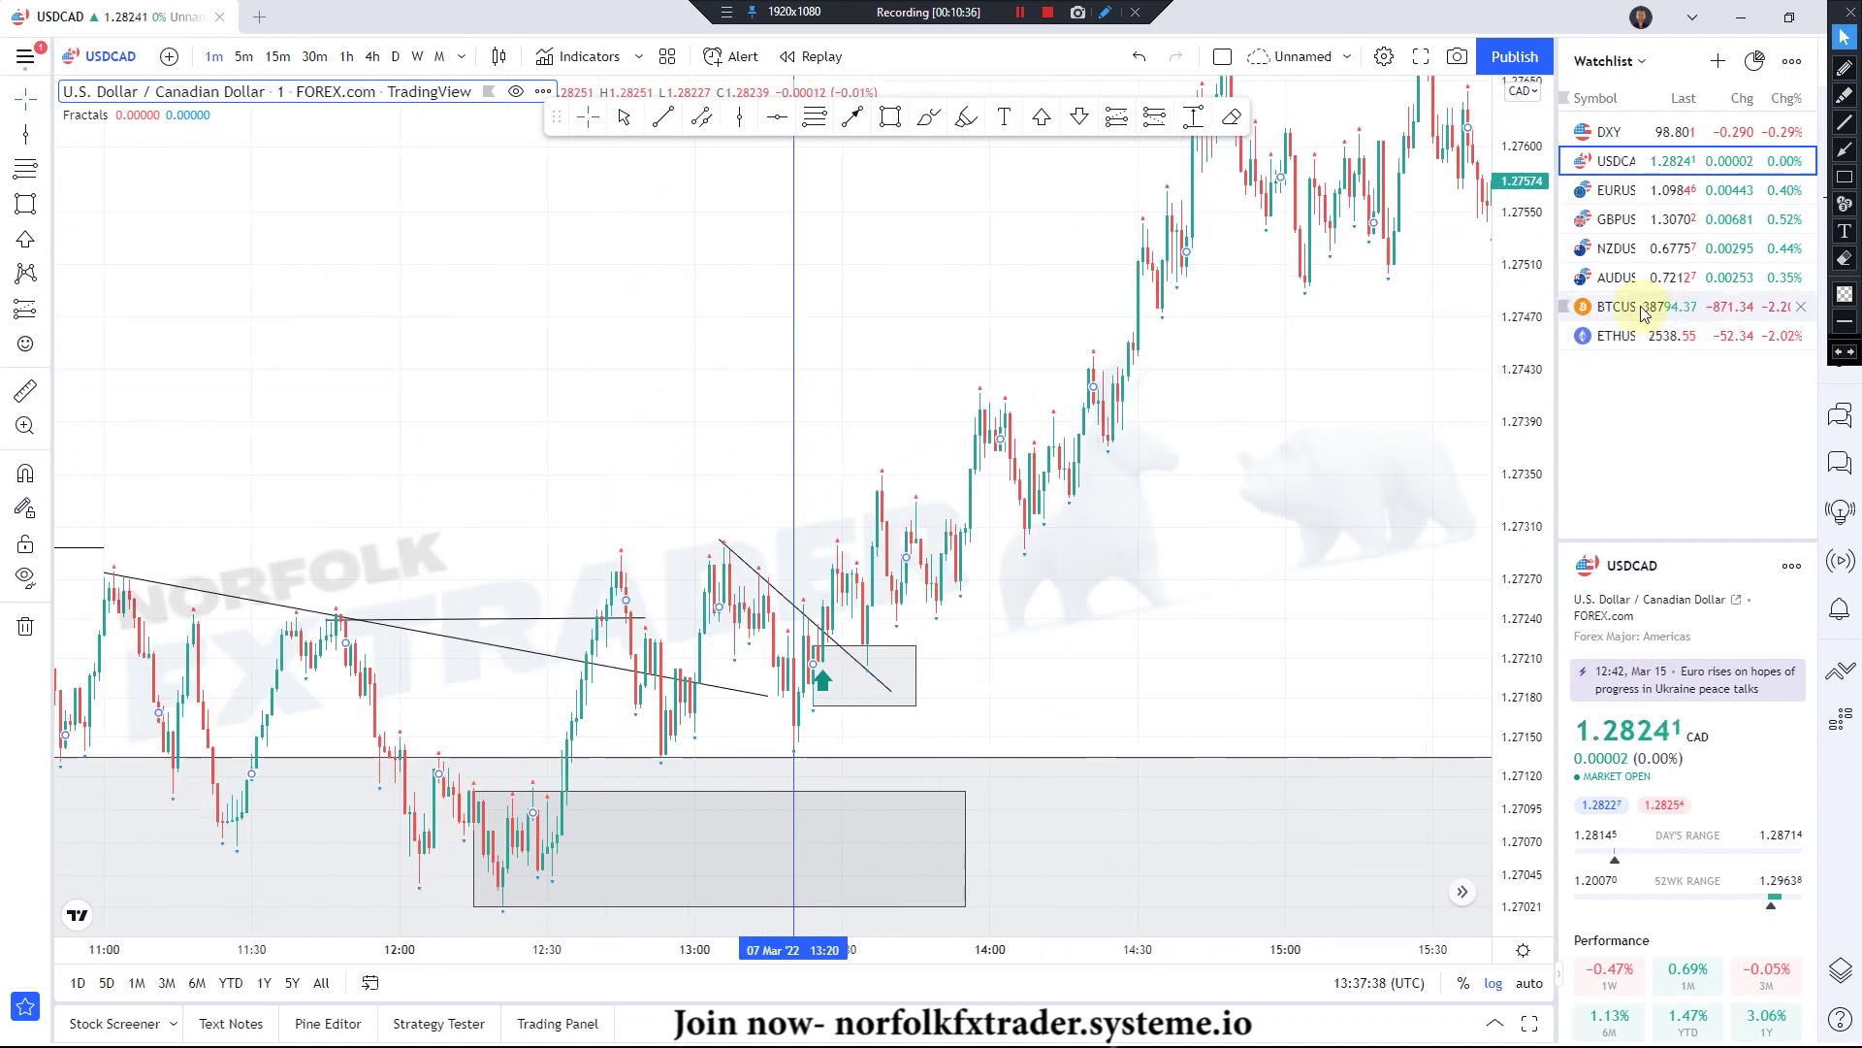
{"action": "left_click_drag", "start_coordinate": [1523, 302], "coordinate": [1330, 498]}
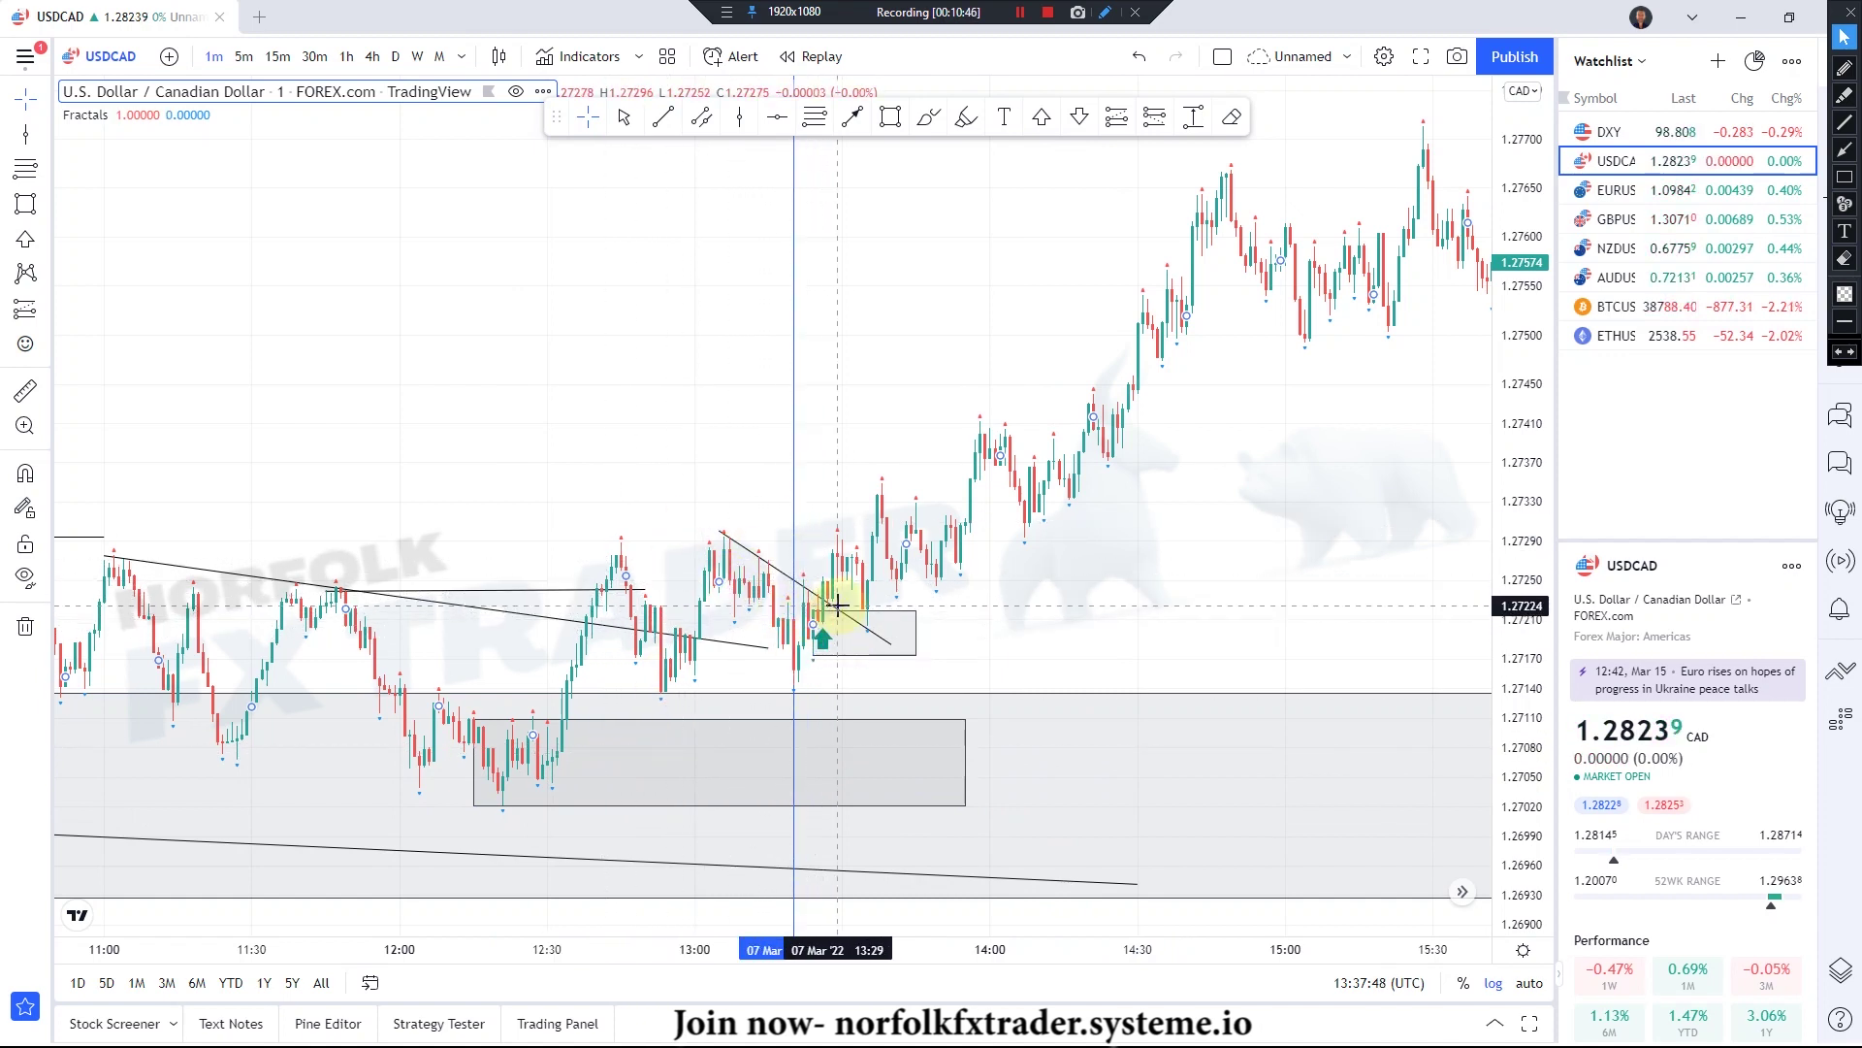
- Draw a descending trend line from the 7 March 12:45 high near 1.27292 to about 13:02 at 1.27153
{"action": "left_click_drag", "start_coordinate": [771, 607], "coordinate": [1019, 529]}
{"action": "scroll", "coordinate": [1018, 528], "scroll_direction": "up", "scroll_amount": 3}
{"action": "scroll", "coordinate": [1018, 529], "scroll_direction": "up", "scroll_amount": 2}
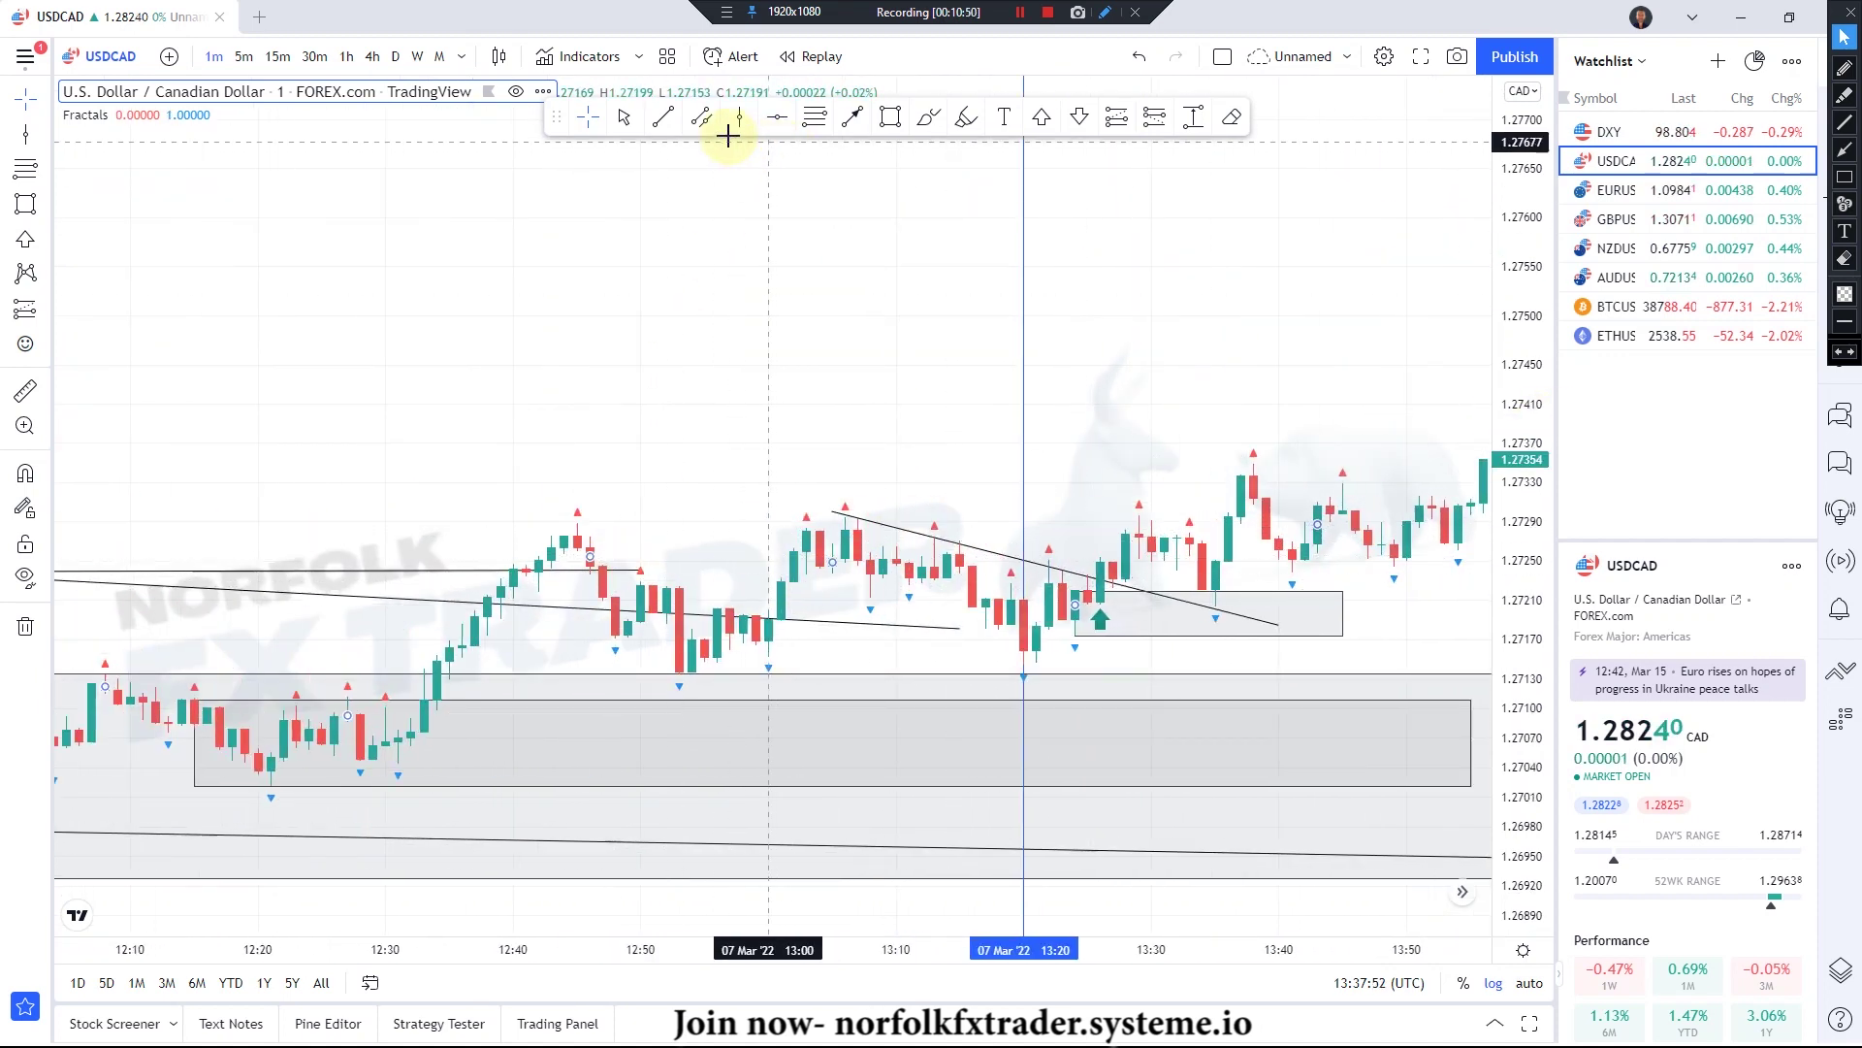
{"action": "left_click", "coordinate": [662, 120]}
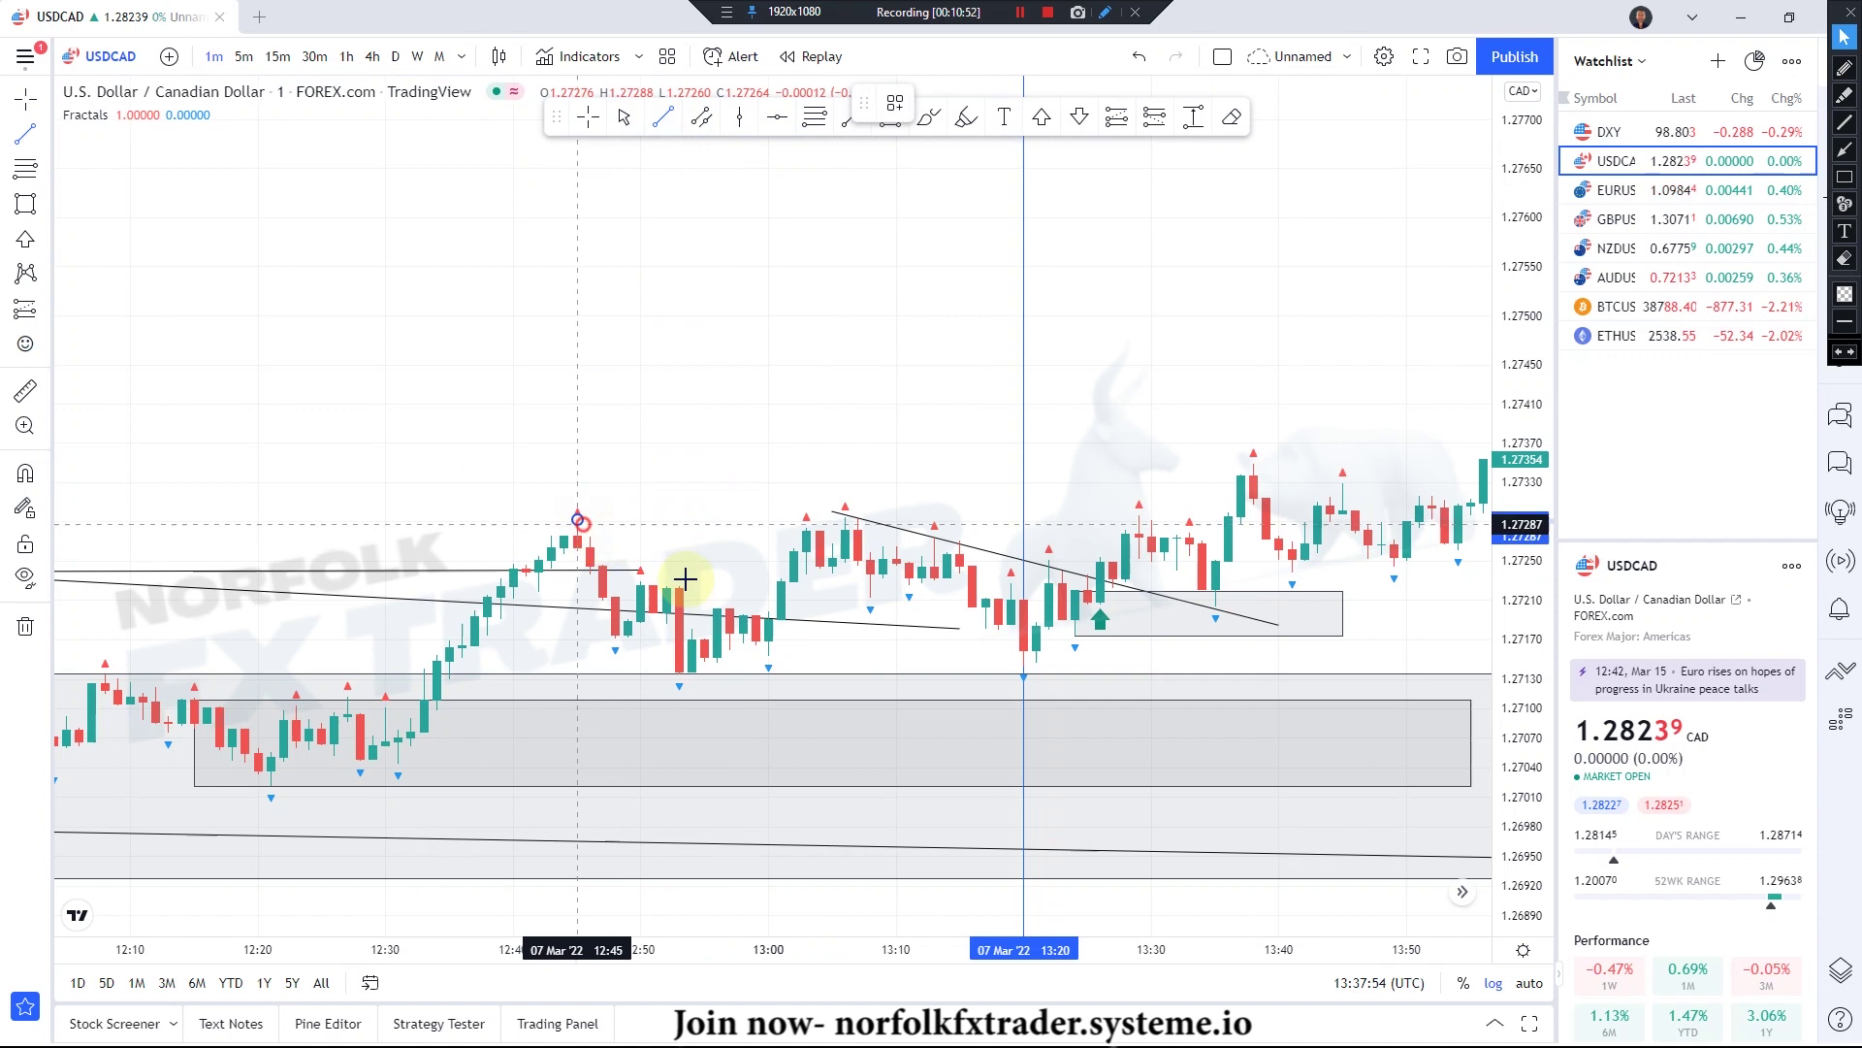
{"action": "left_click", "coordinate": [793, 657]}
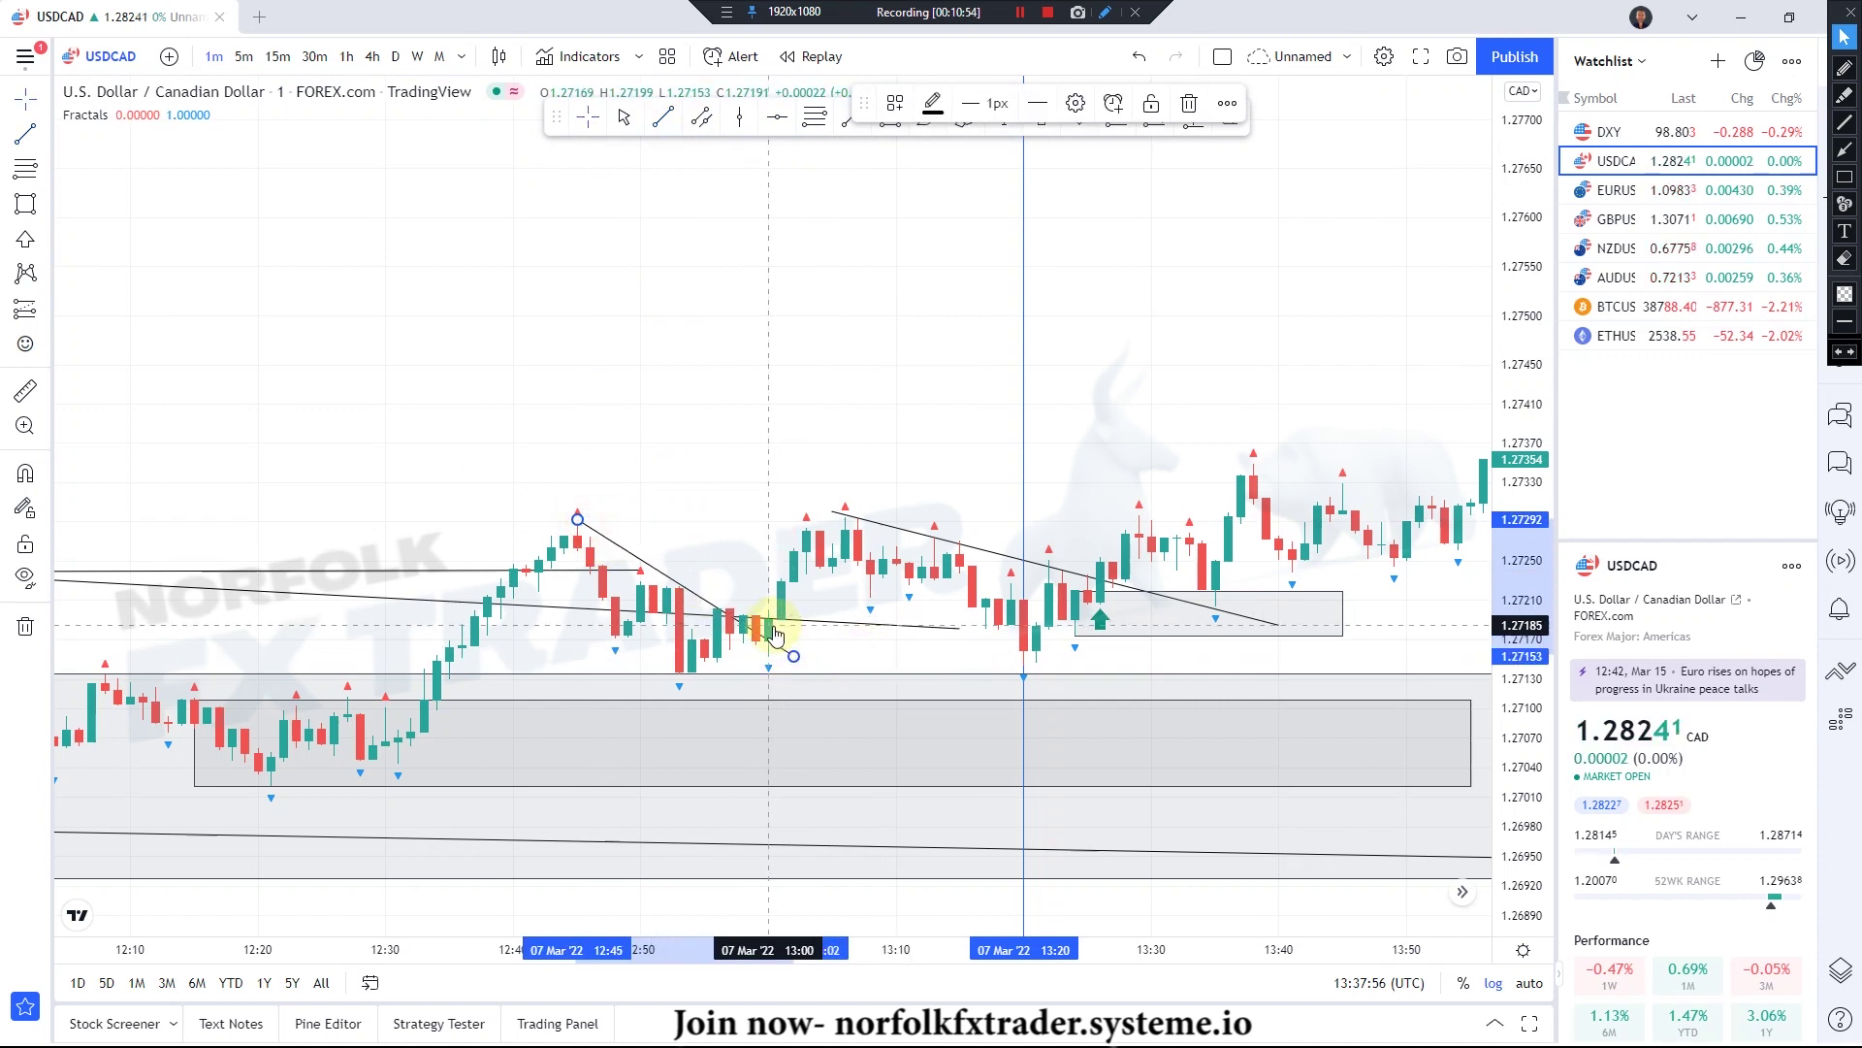
{"action": "left_click", "coordinate": [811, 187]}
- Draw a rectangle zone around the 7 March 12:53 low candle and extend it to about 13:40
{"action": "left_click", "coordinate": [876, 128]}
{"action": "left_click_drag", "start_coordinate": [679, 672], "coordinate": [922, 647]}
{"action": "left_click_drag", "start_coordinate": [1036, 630], "coordinate": [1280, 638]}
{"action": "left_click", "coordinate": [741, 653]}
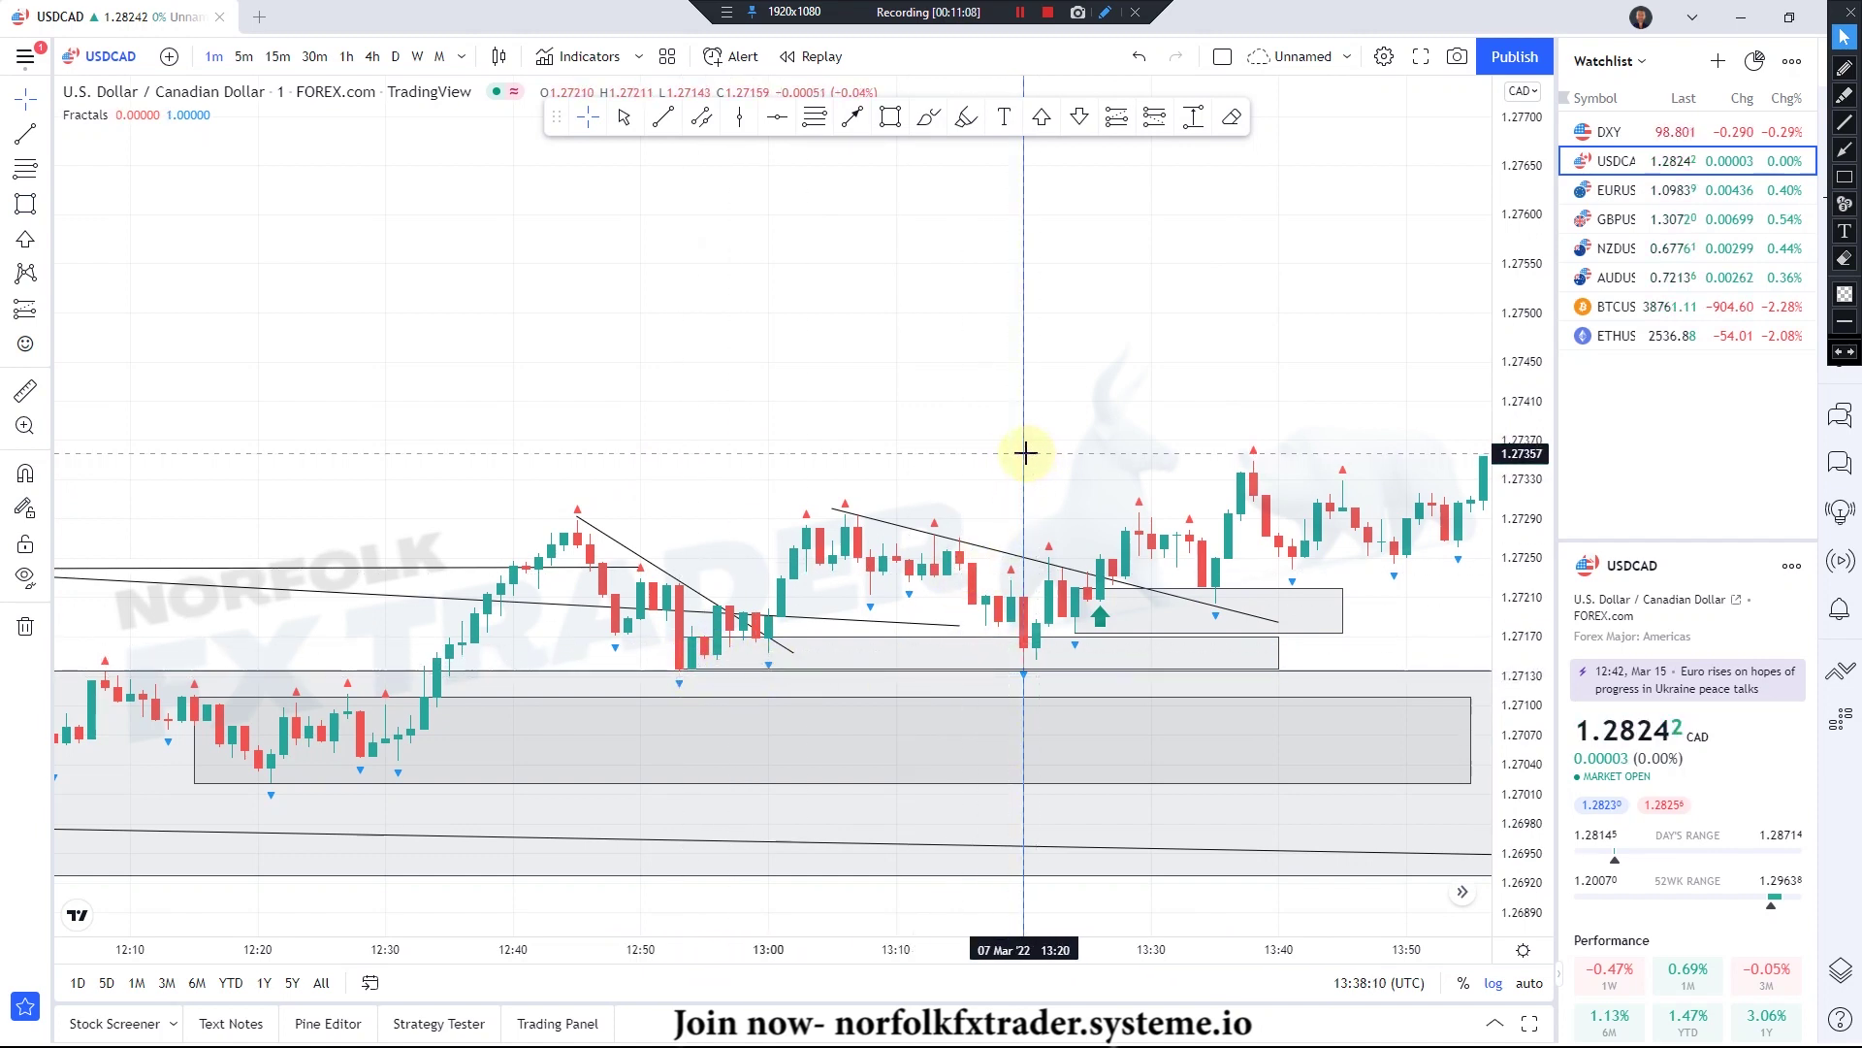
- Delete the vertical line at 13:20 and remove all remaining drawings from the 1-minute chart
{"action": "scroll", "coordinate": [1185, 657], "scroll_direction": "down", "scroll_amount": 3}
{"action": "left_click", "coordinate": [1157, 669]}
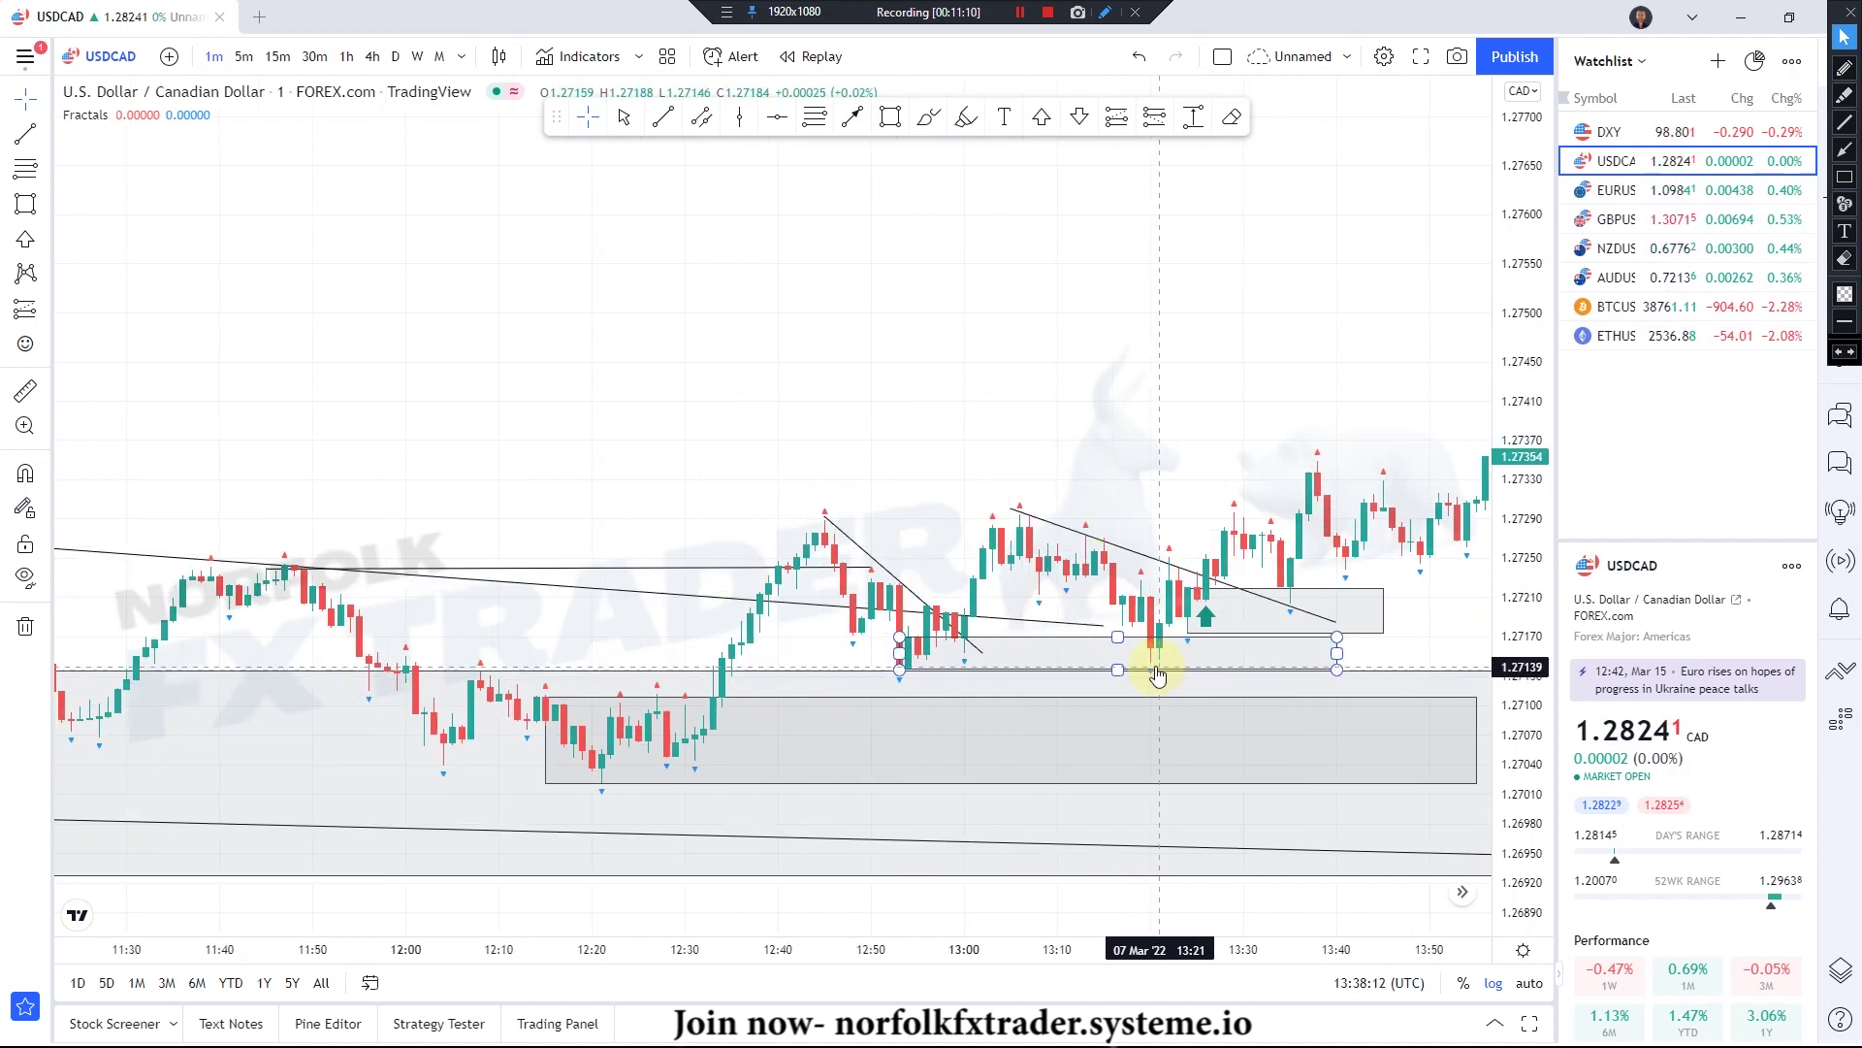
{"action": "scroll", "coordinate": [1157, 672], "scroll_direction": "down", "scroll_amount": 2}
{"action": "left_click", "coordinate": [1155, 541]}
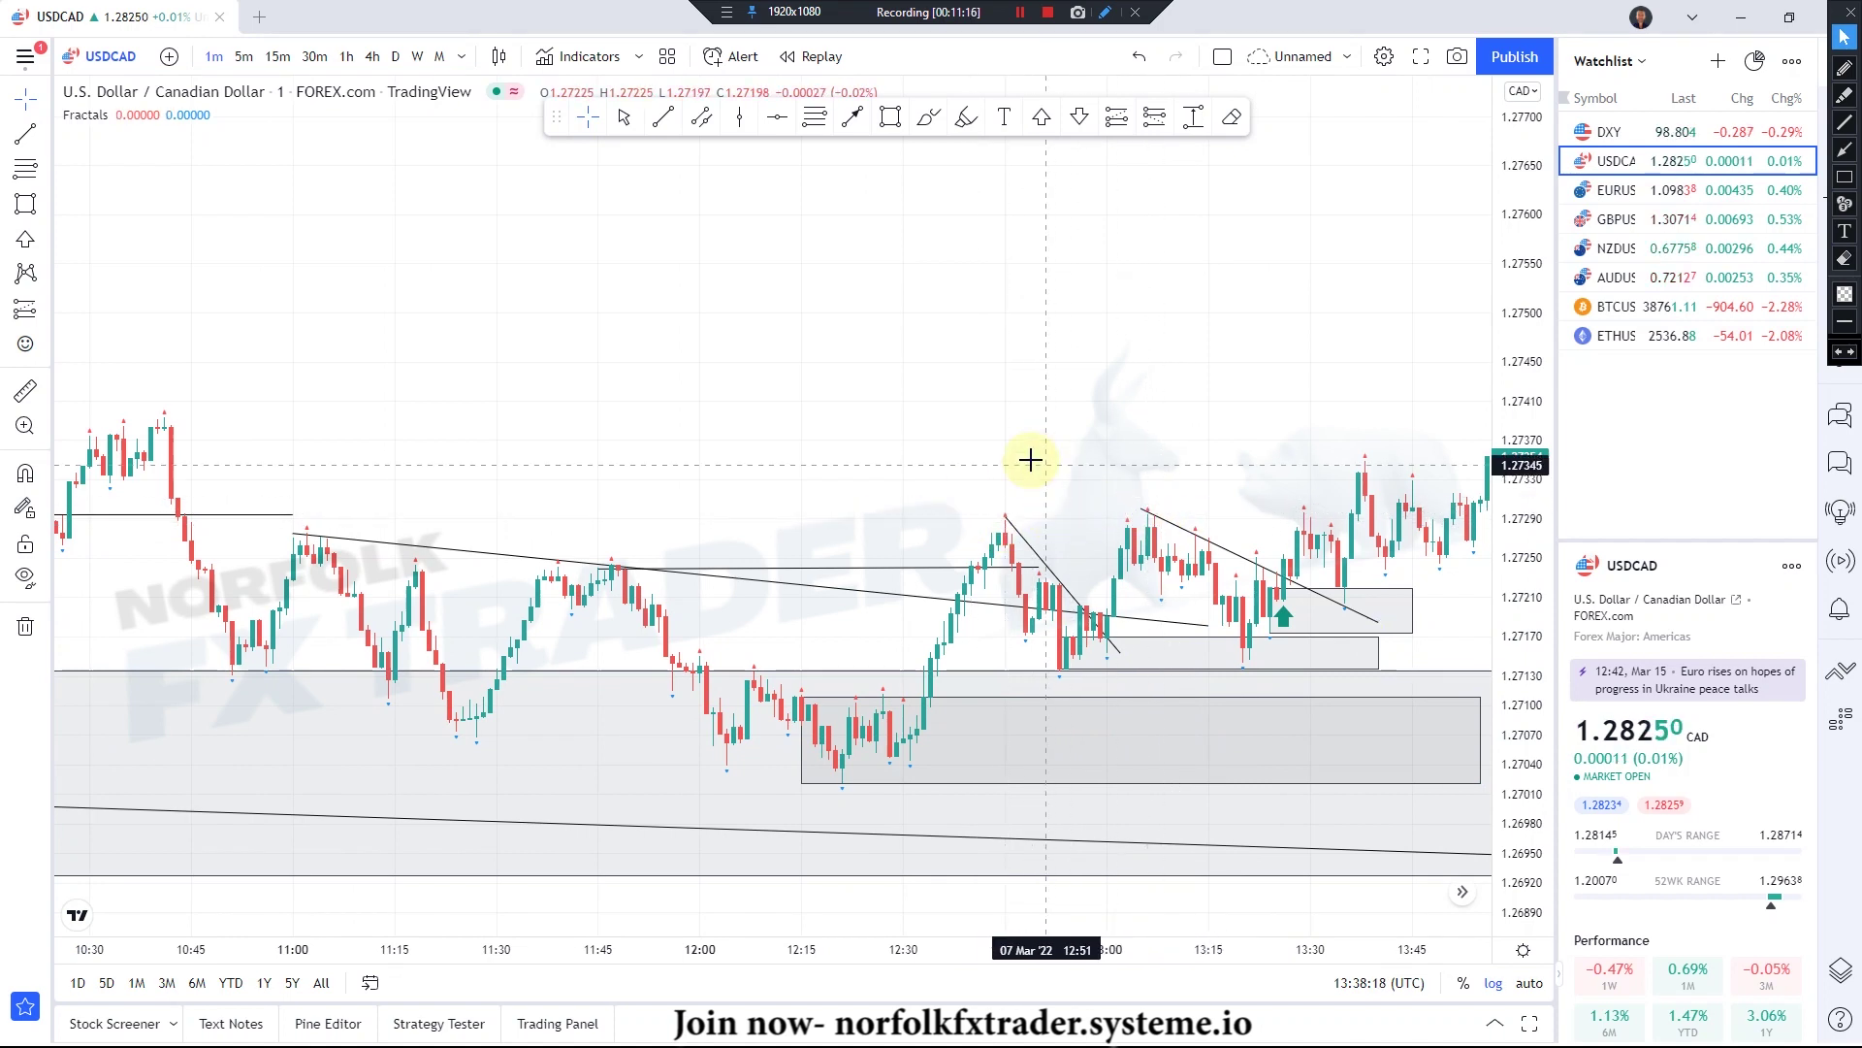
{"action": "scroll", "coordinate": [1009, 458], "scroll_direction": "up", "scroll_amount": 2}
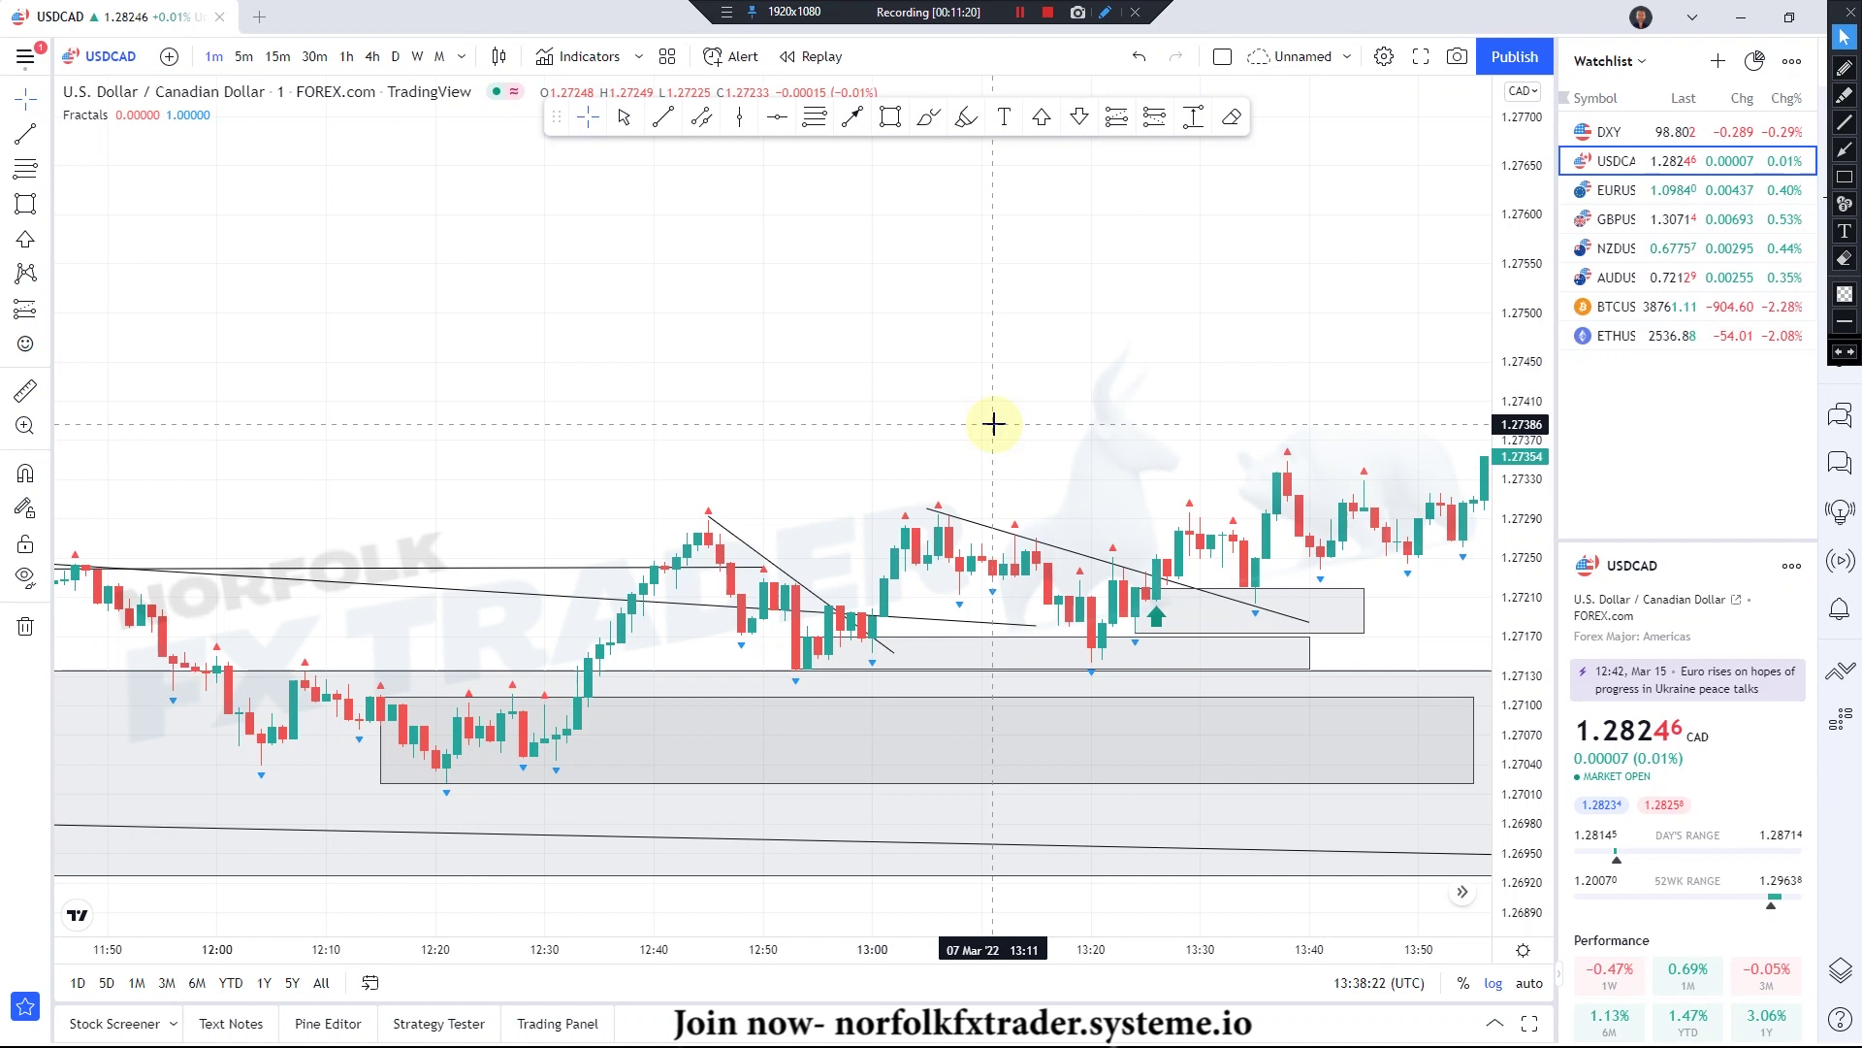
{"action": "scroll", "coordinate": [767, 388], "scroll_direction": "down", "scroll_amount": 2}
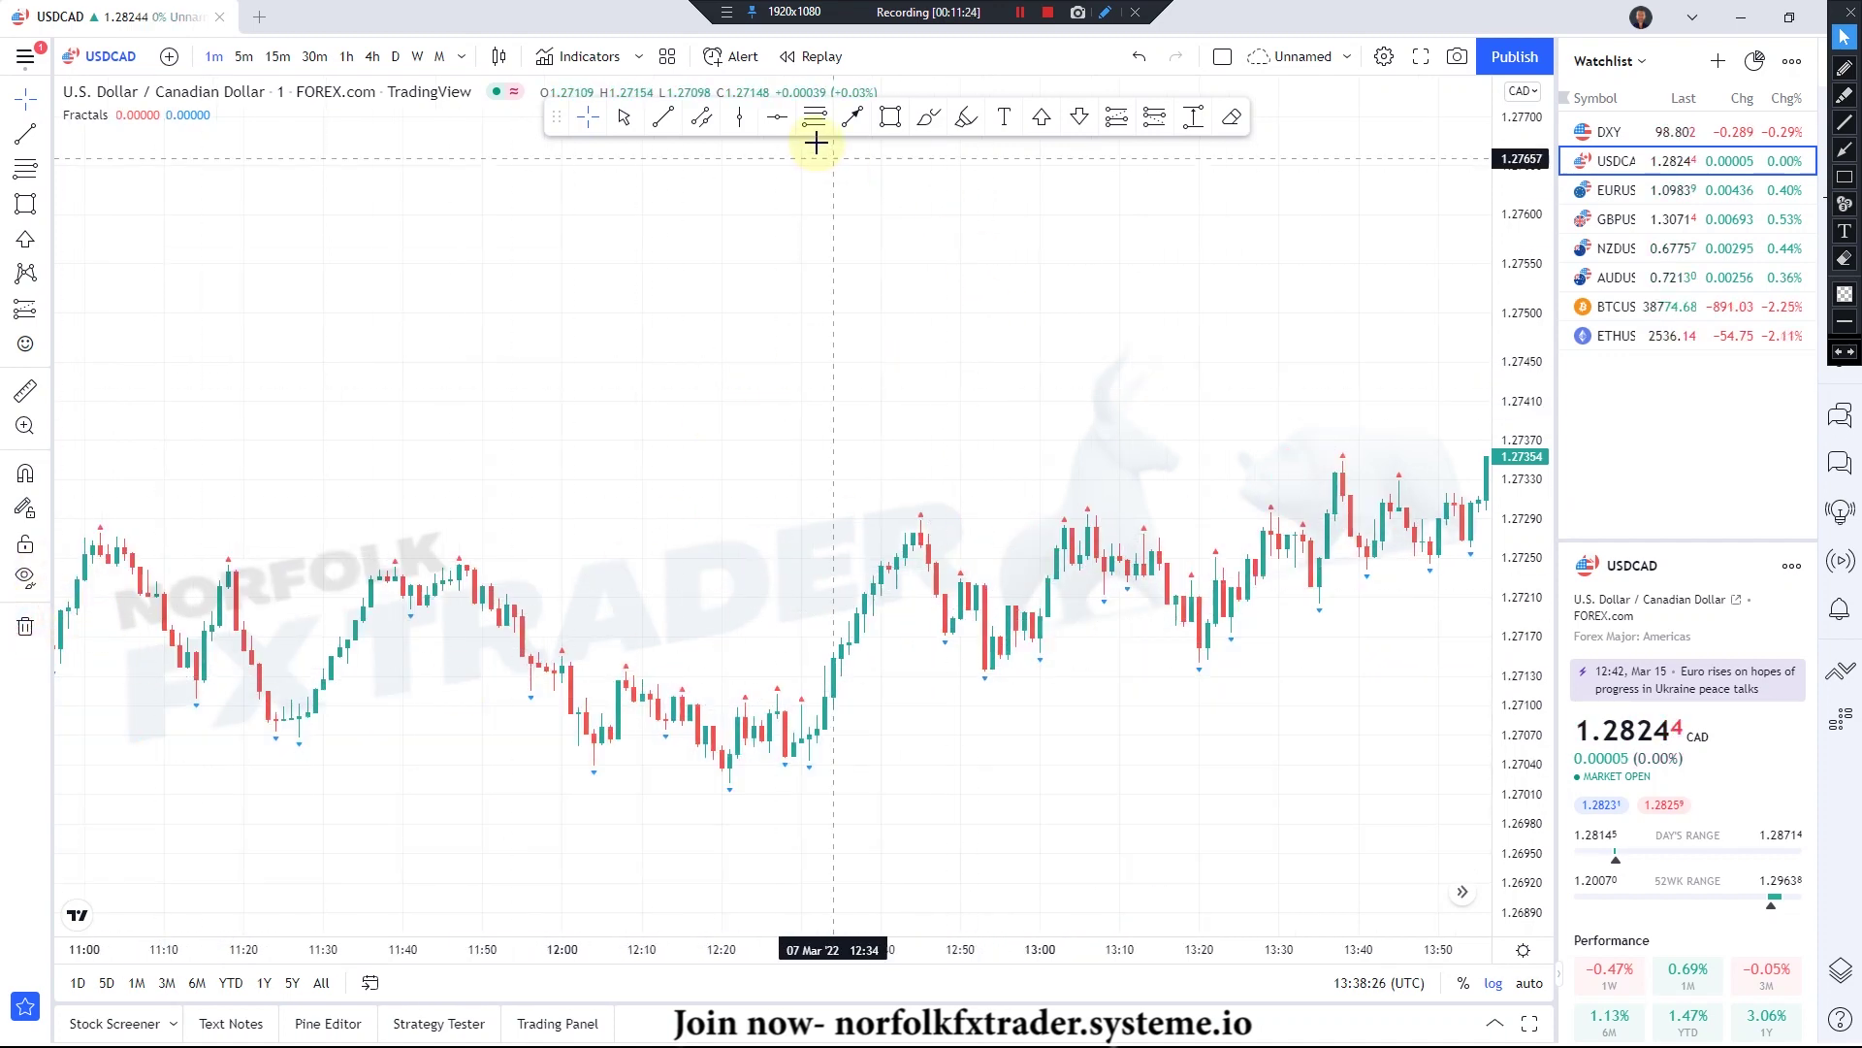
- Switch the USDCAD chart to the 4-hour timeframe and bring the latest candles from mid-February to 15 March into view
{"action": "left_click", "coordinate": [373, 56]}
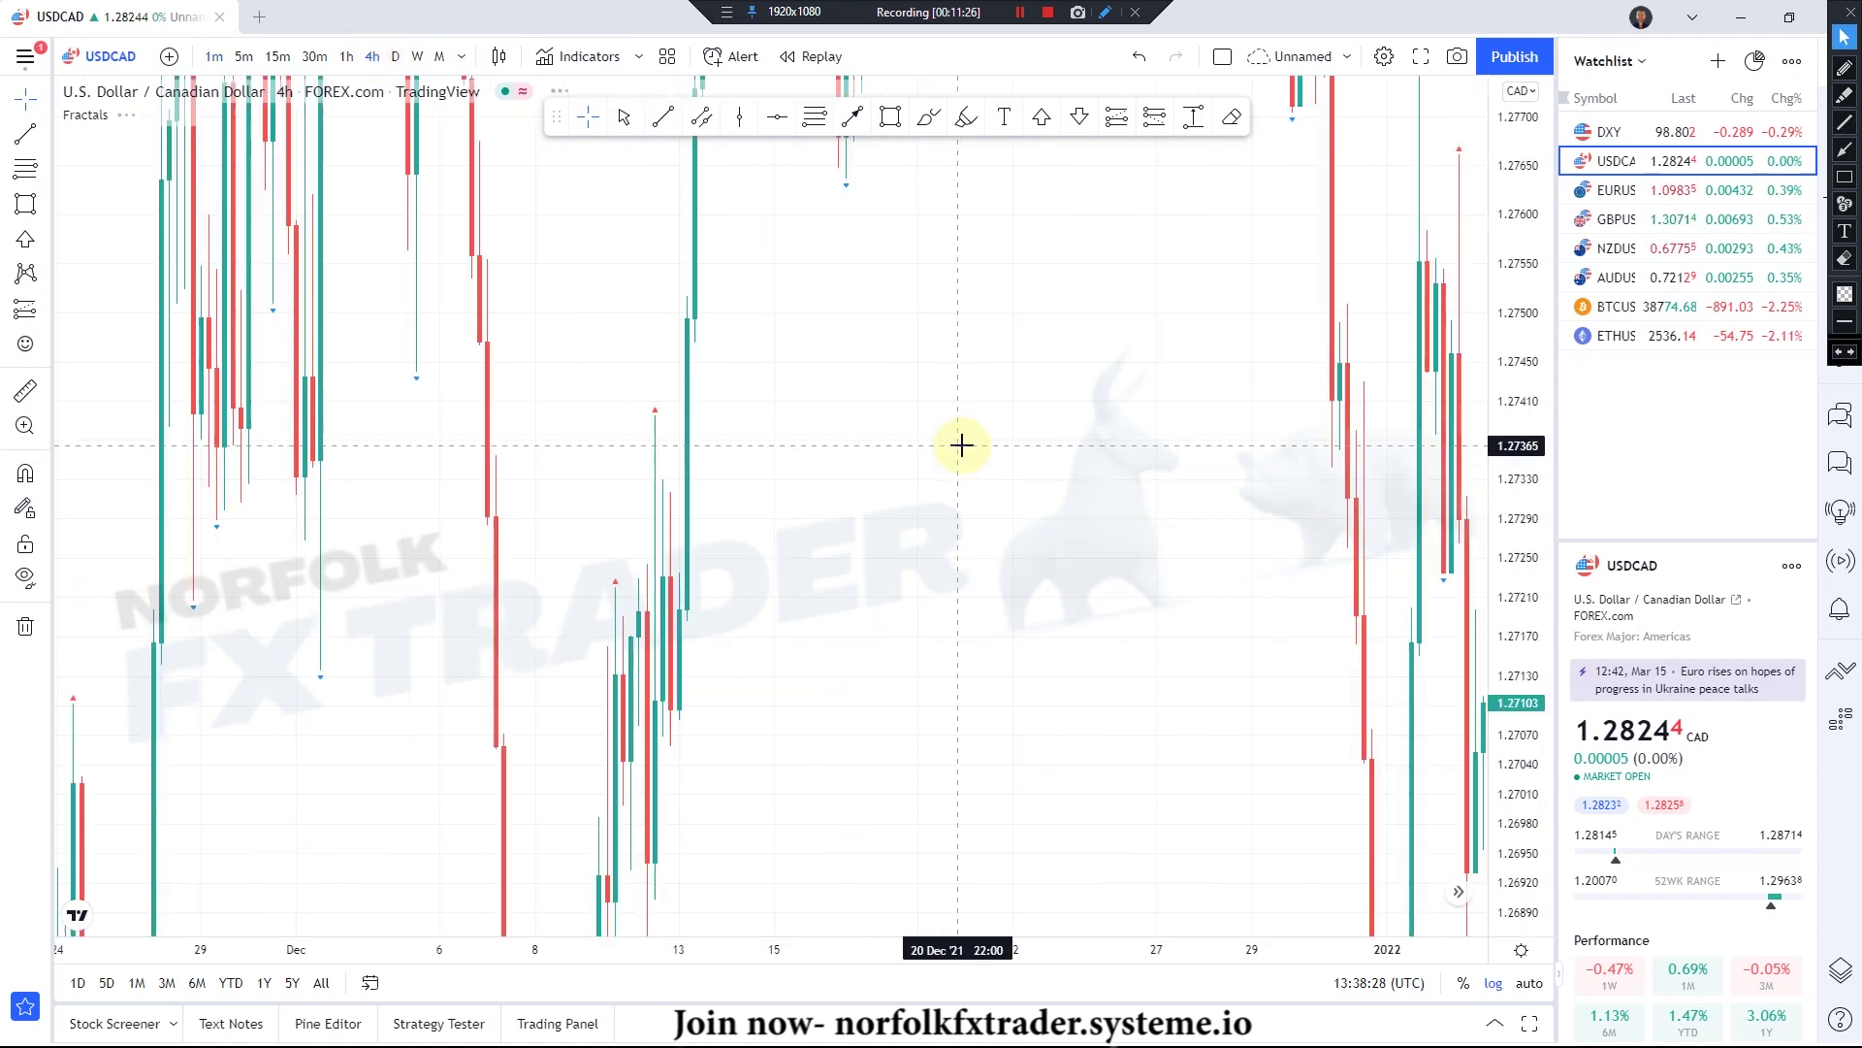
{"action": "left_click", "coordinate": [1462, 894]}
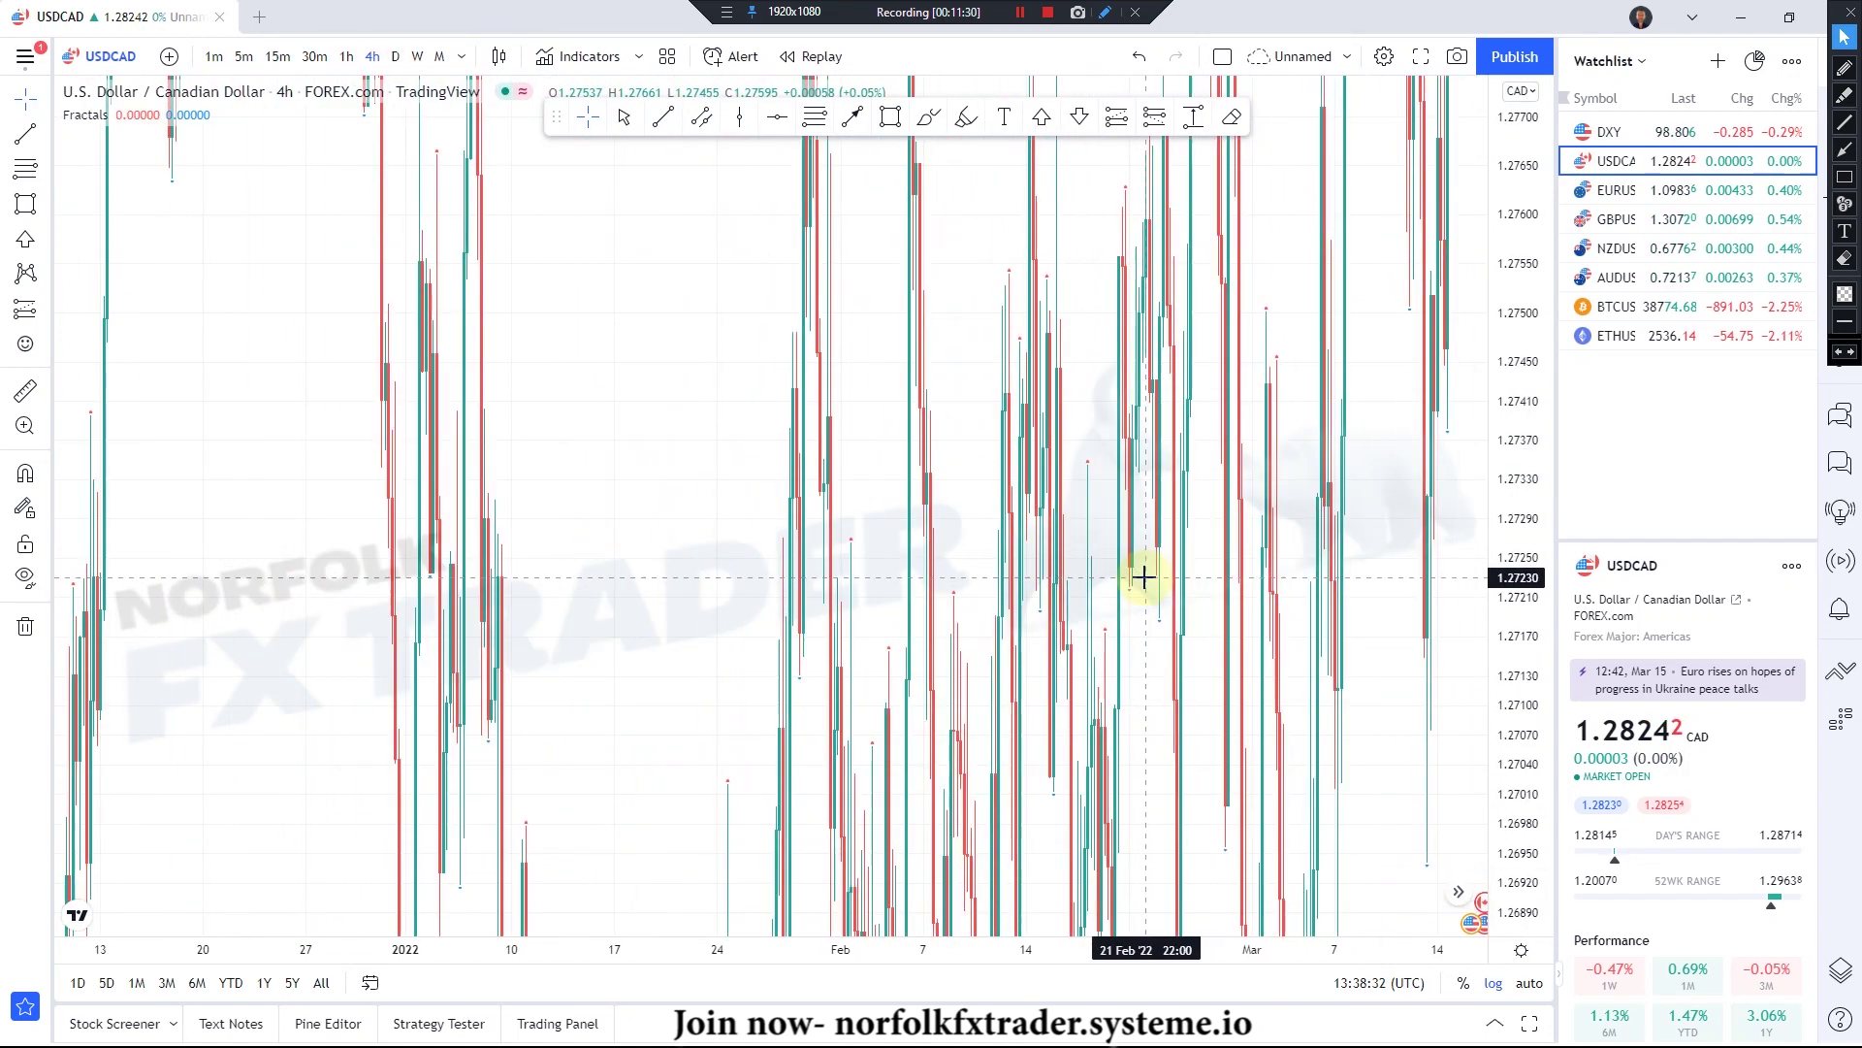
{"action": "scroll", "coordinate": [1076, 602], "scroll_direction": "up", "scroll_amount": 5}
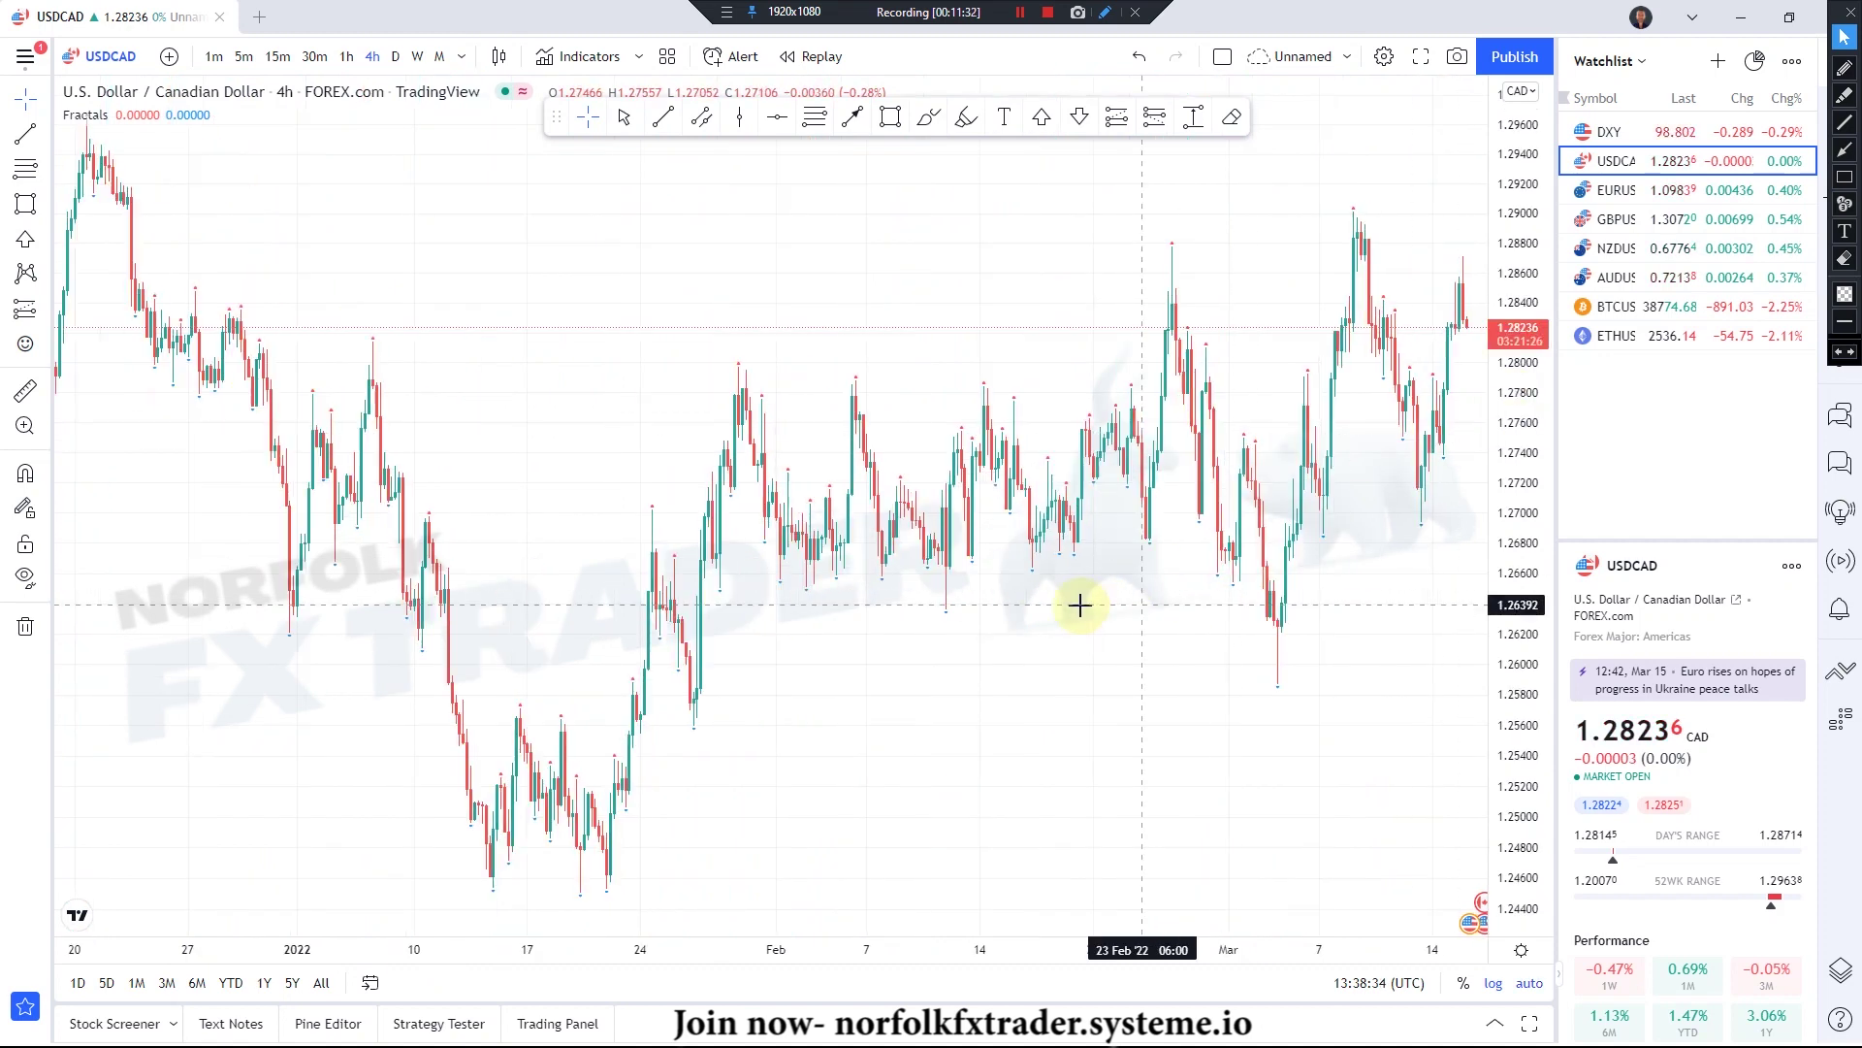
{"action": "left_click_drag", "start_coordinate": [976, 561], "coordinate": [540, 632]}
{"action": "scroll", "coordinate": [964, 520], "scroll_direction": "up", "scroll_amount": 3}
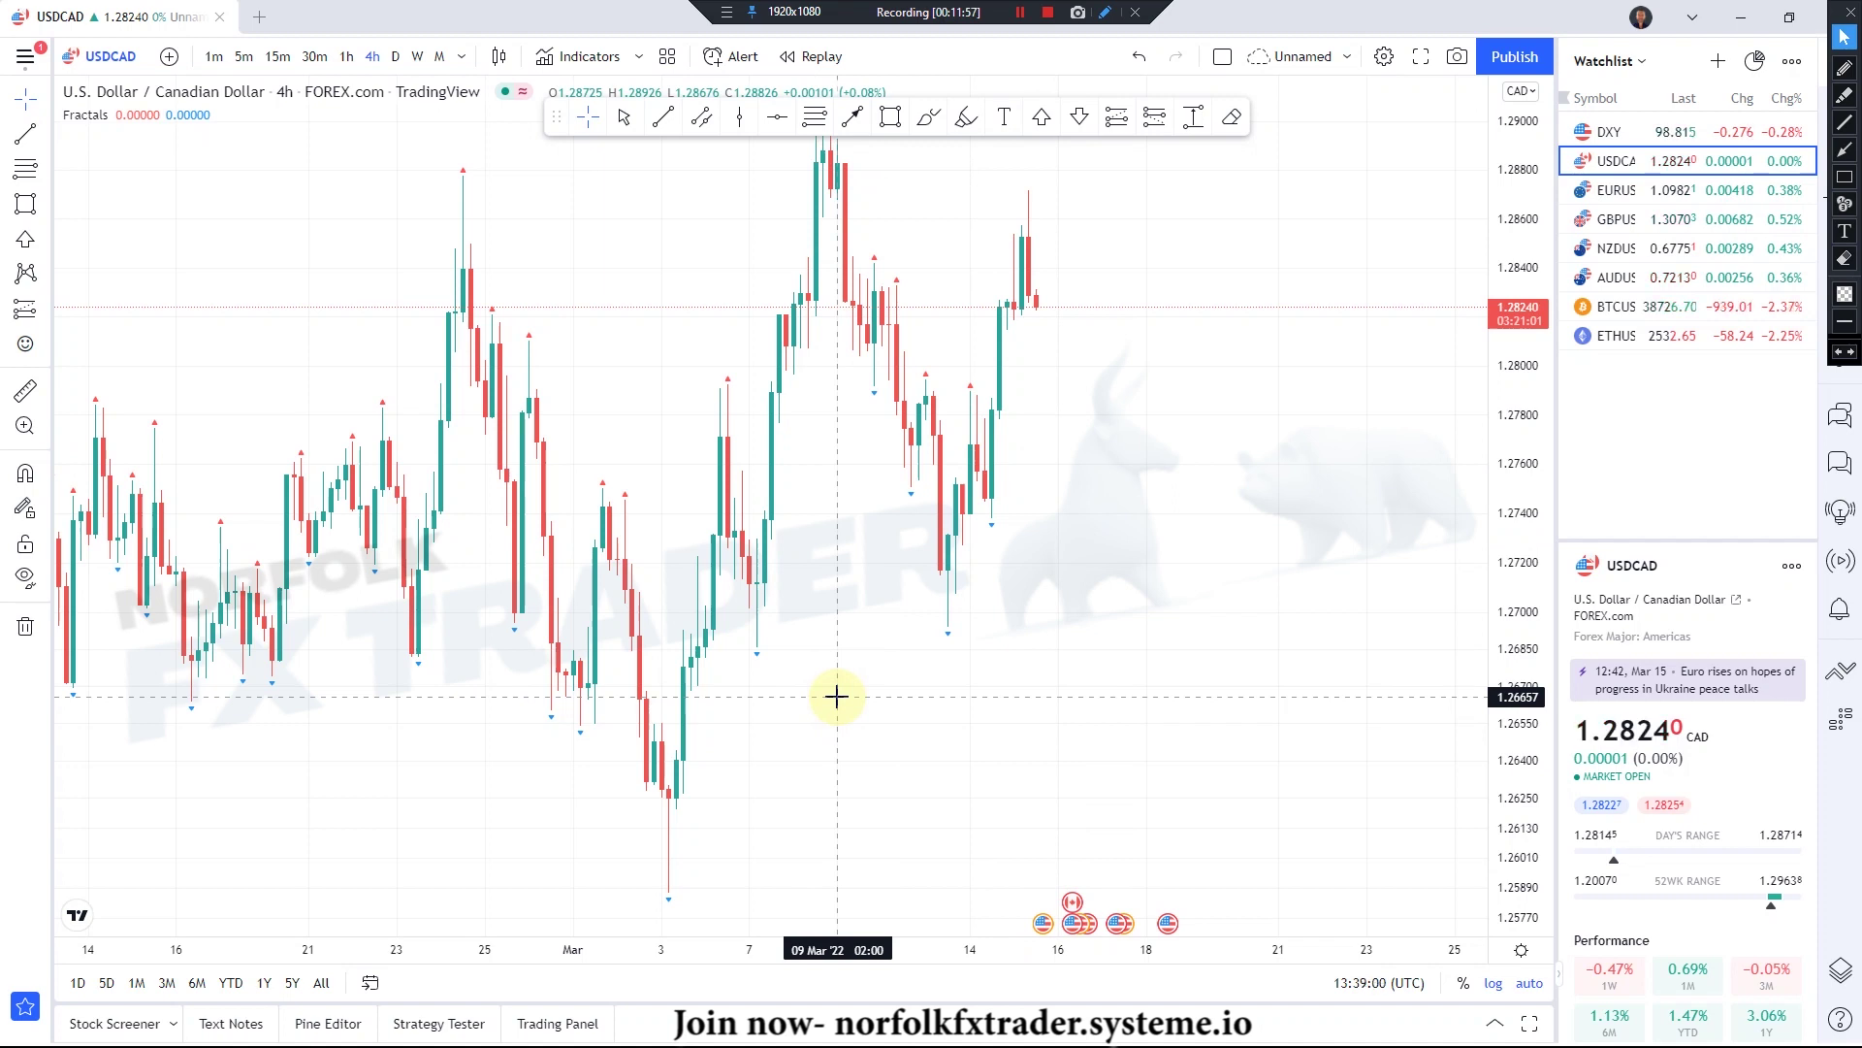
- Draw a rectangle zone around the 7 March low, from about 1.27316 down to 1.26849, spanning 4 March 18:00 to 17 March 09:00
{"action": "left_click", "coordinate": [885, 118]}
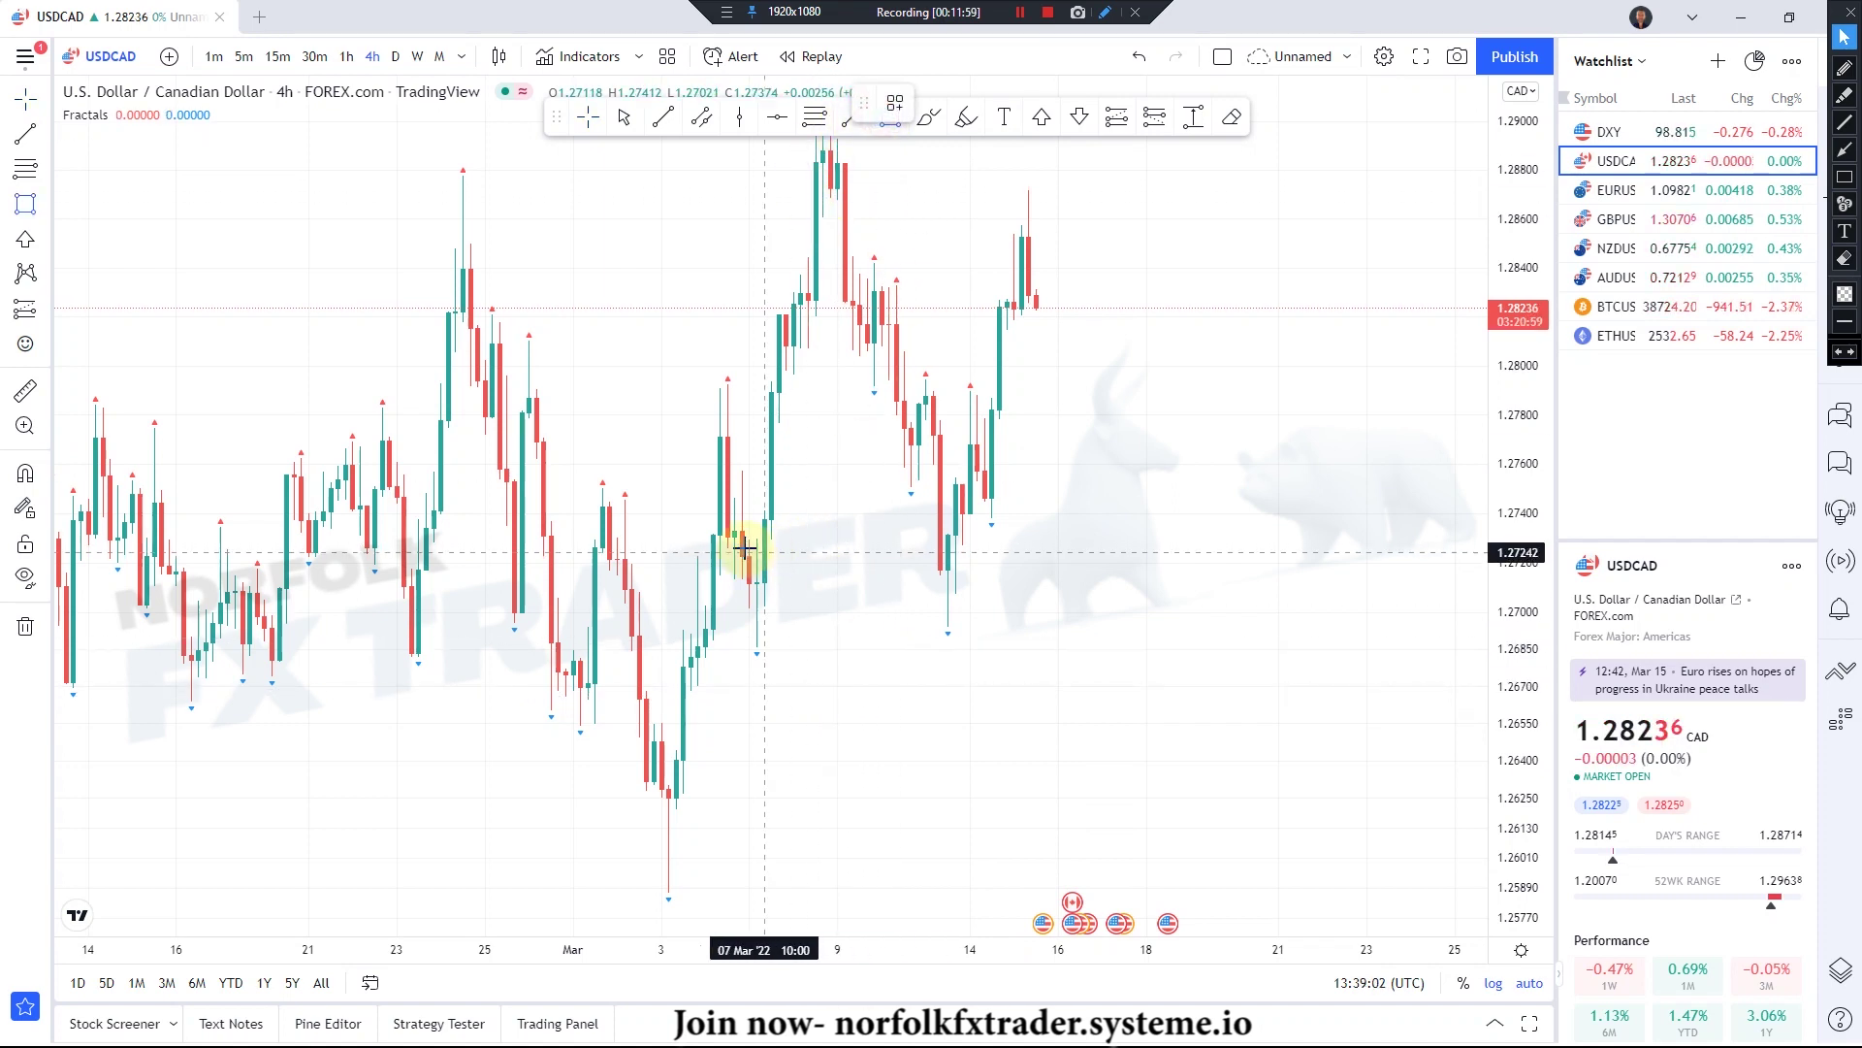
{"action": "mouse_move", "coordinate": [738, 532]}
{"action": "left_mouse_down"}
{"action": "mouse_move", "coordinate": [865, 603]}
{"action": "mouse_move", "coordinate": [1115, 640]}
{"action": "left_mouse_up"}
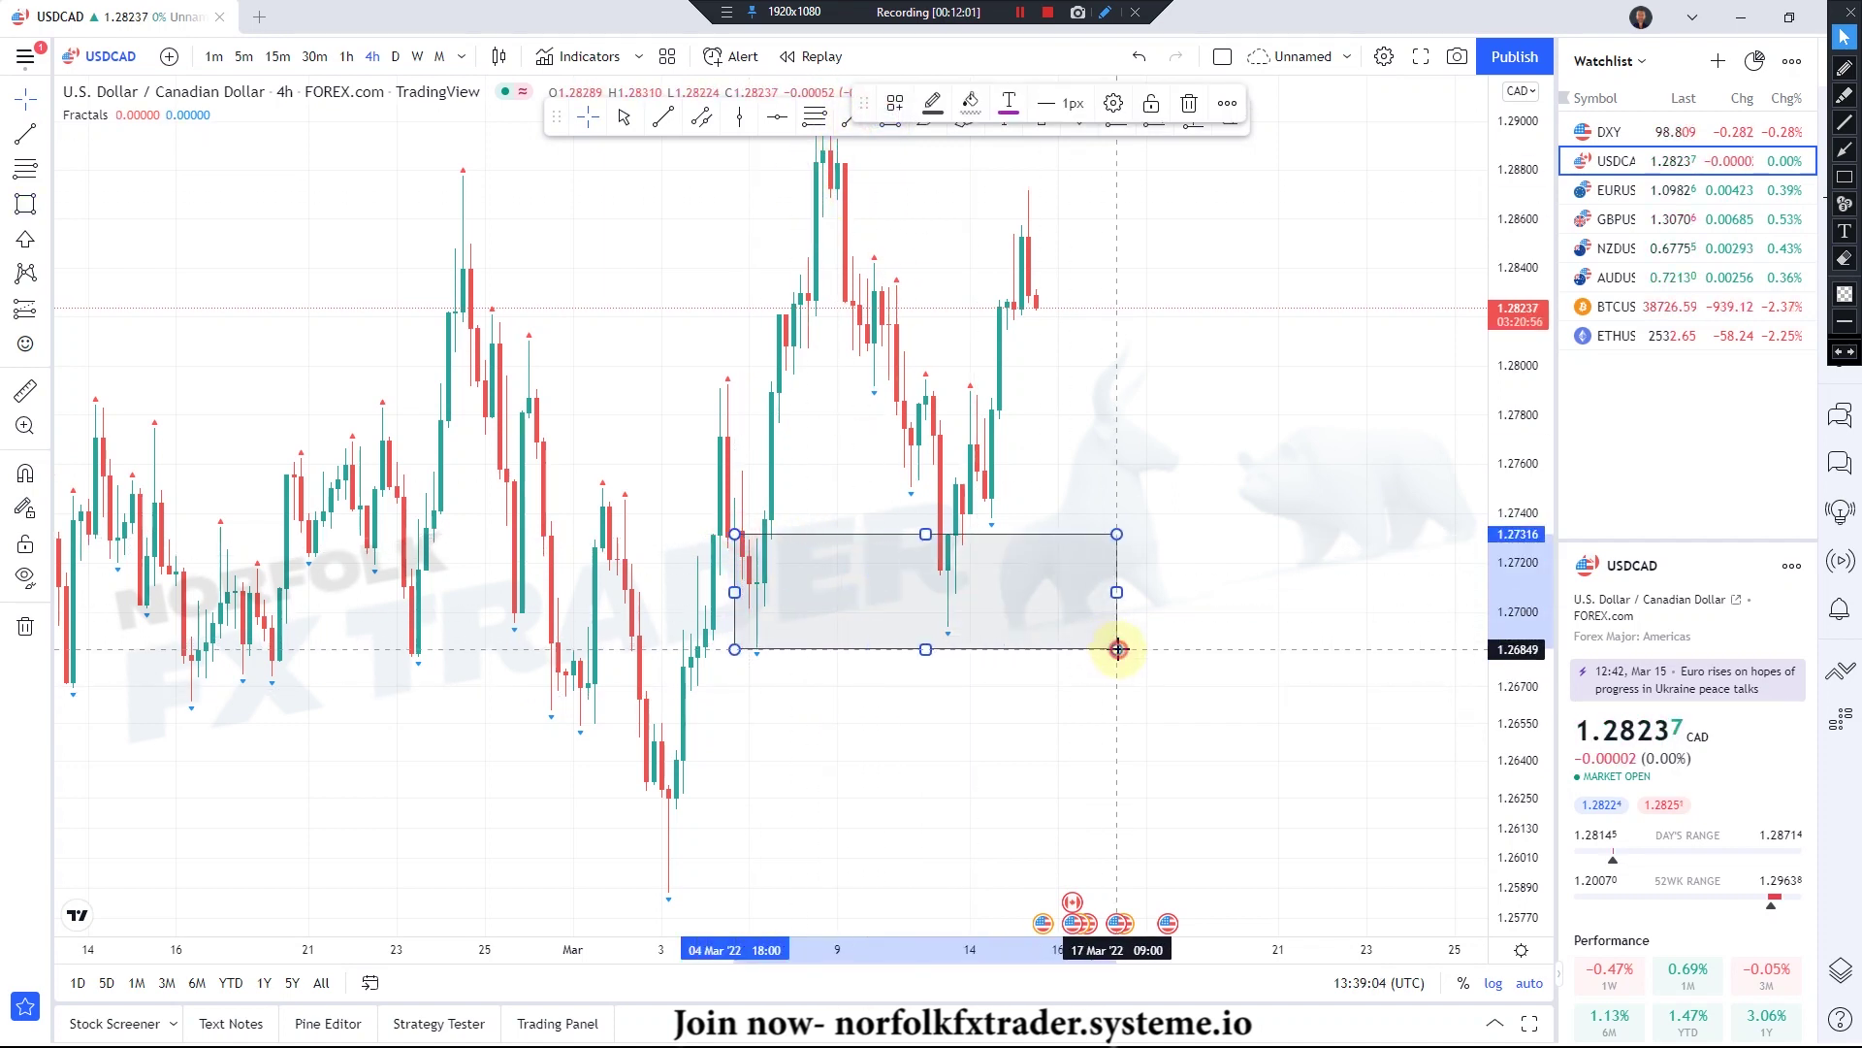